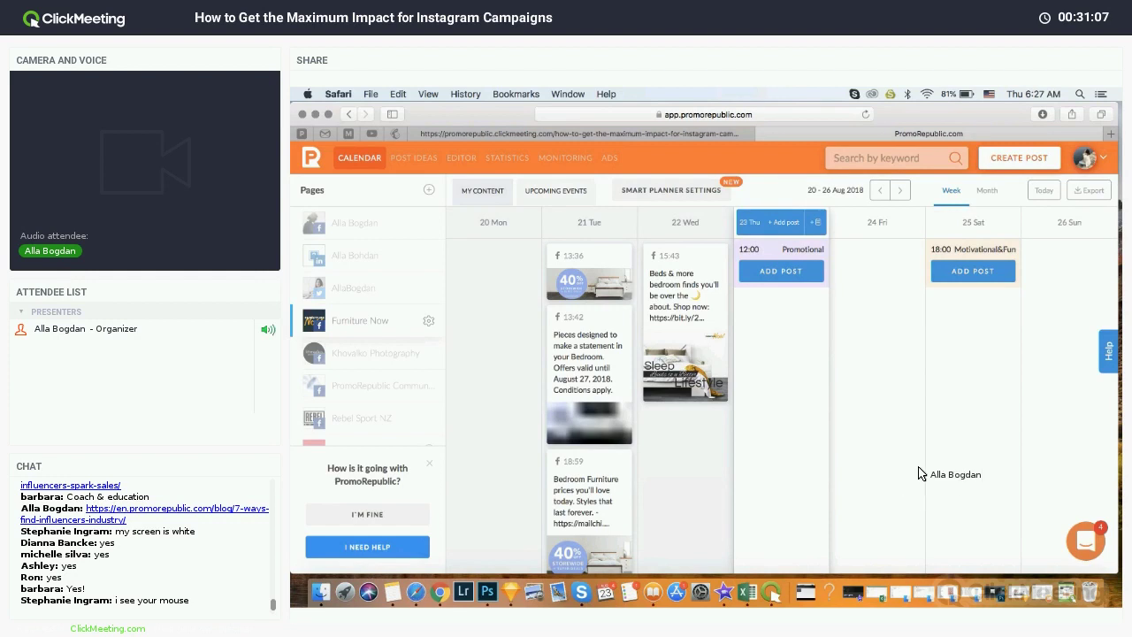
Step: Dismiss the 'How is it going' survey popup and go to the Post Ideas library
left_click(429, 463)
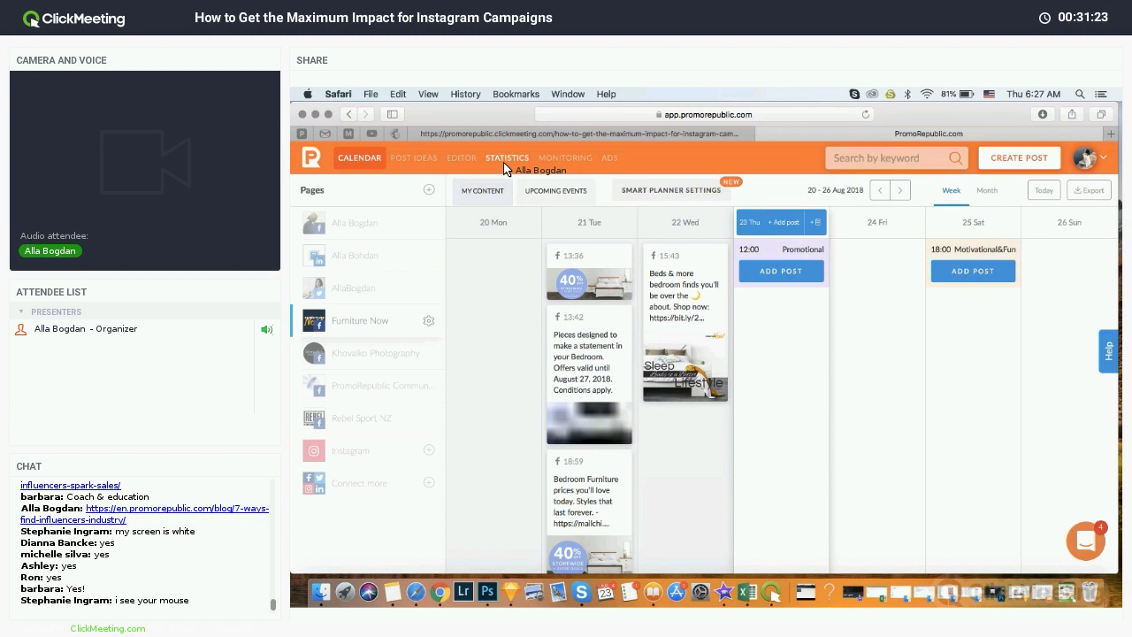
left_click(415, 159)
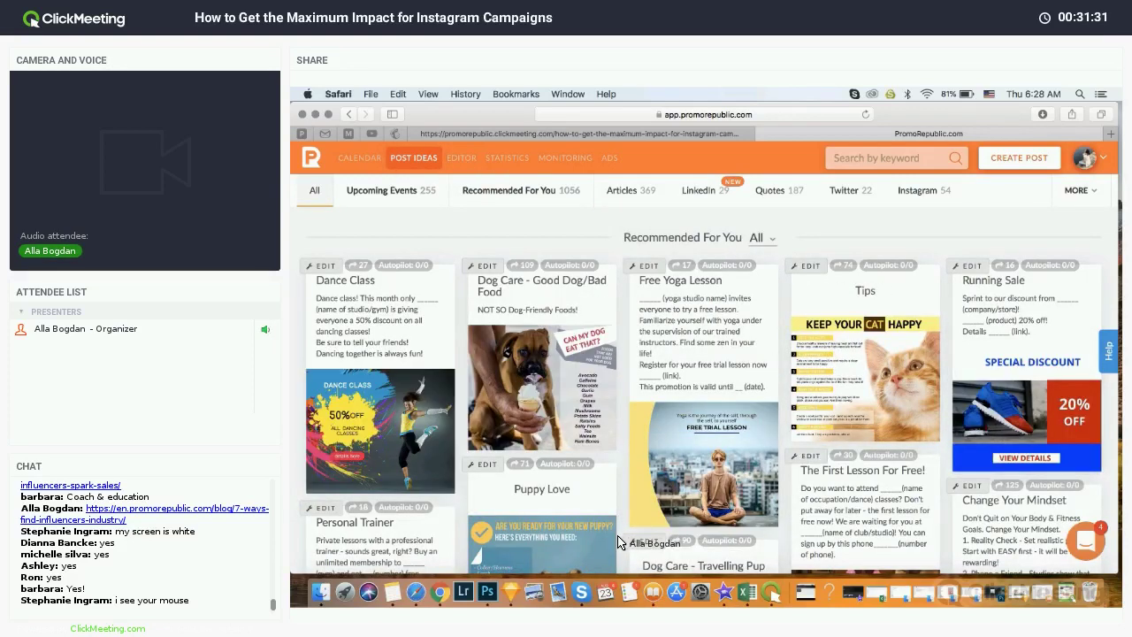
Step: Search the post ideas for the keyword 'travel'
left_click(871, 158)
type("tr")
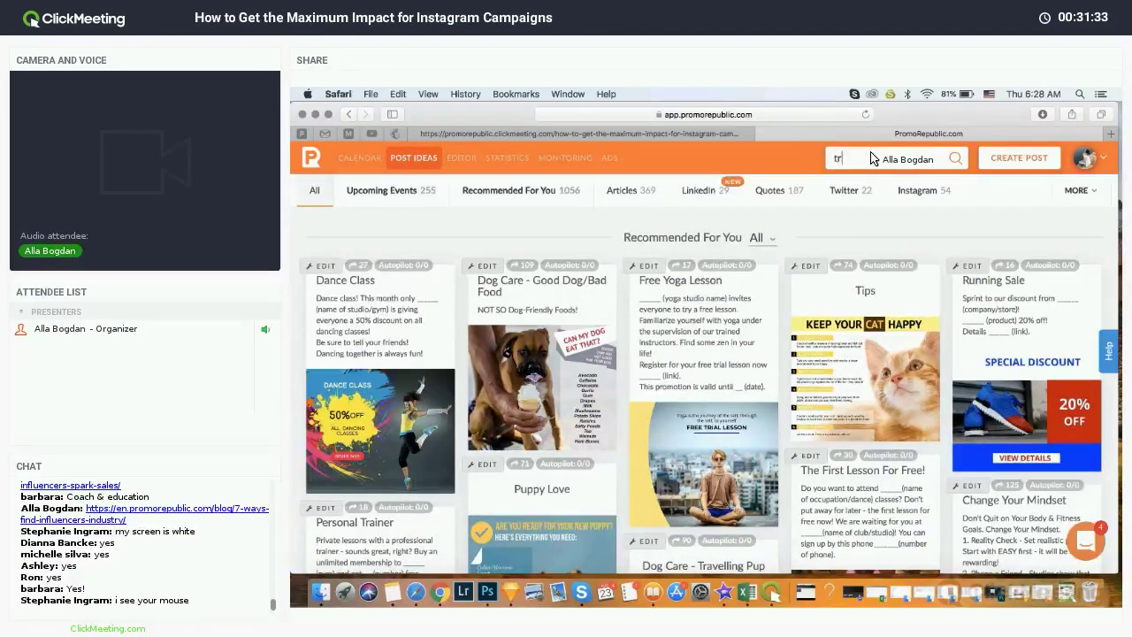
type("avel")
key("Return")
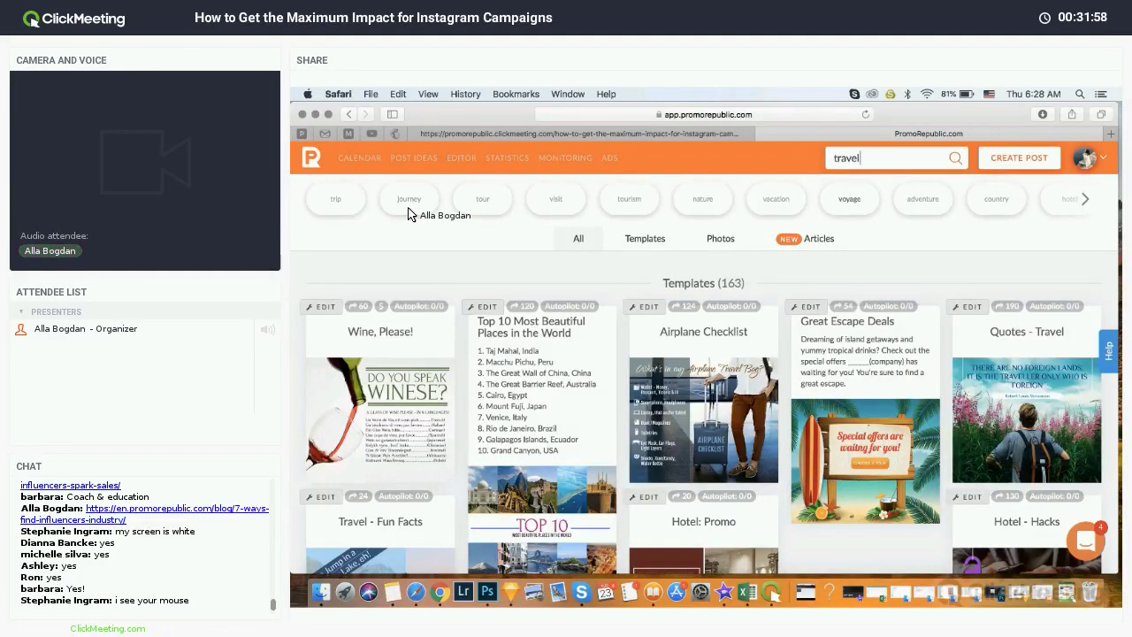
Step: Scroll down through the 163 travel template cards and back up, then bring up the attendee industries note
left_click_drag(874, 169, 817, 162)
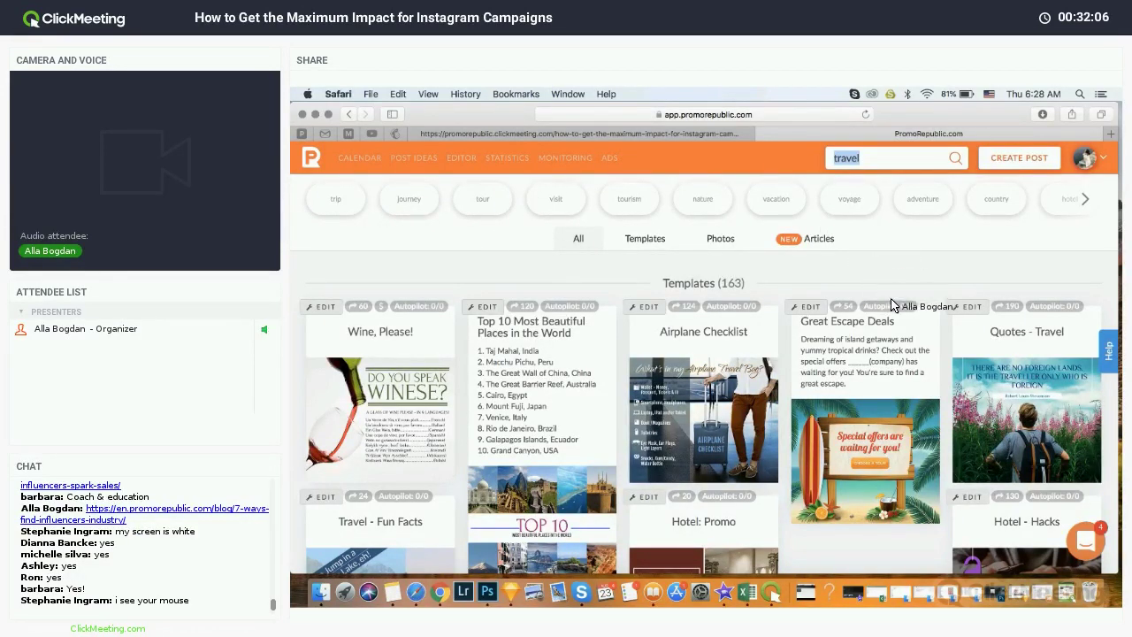
left_click(876, 262)
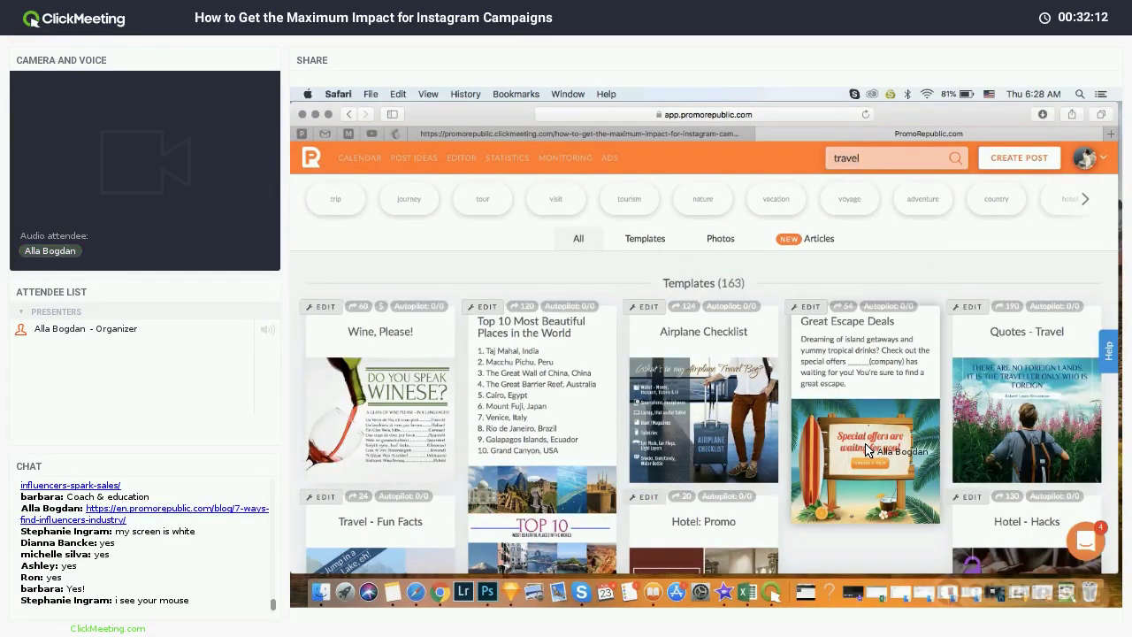
scroll(723, 351, "down", 1)
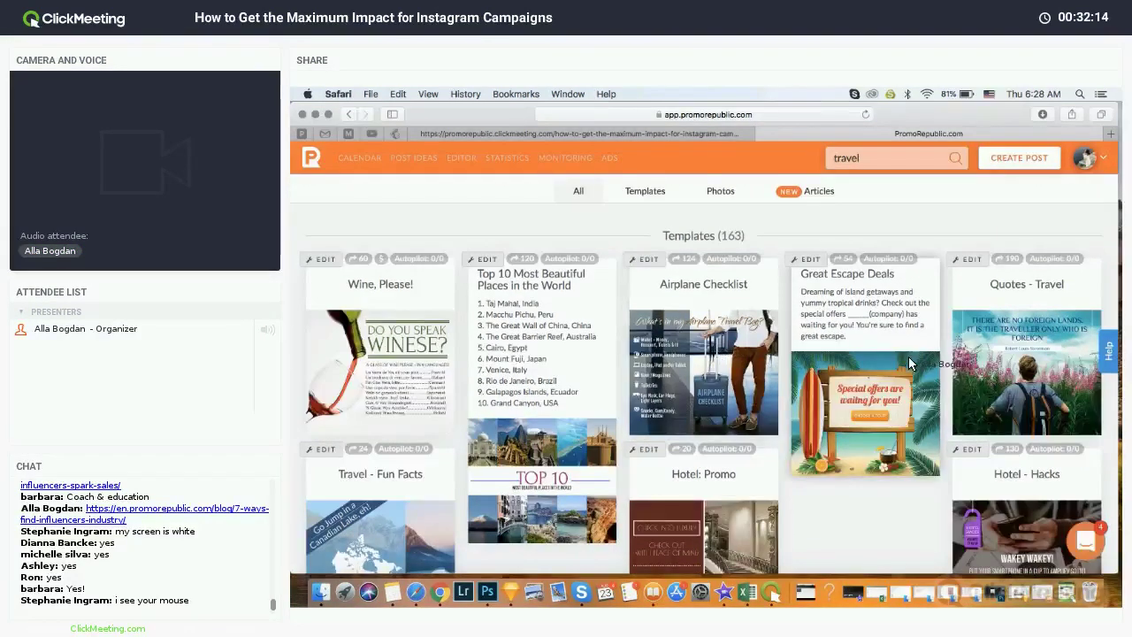
scroll(586, 517, "down", 1)
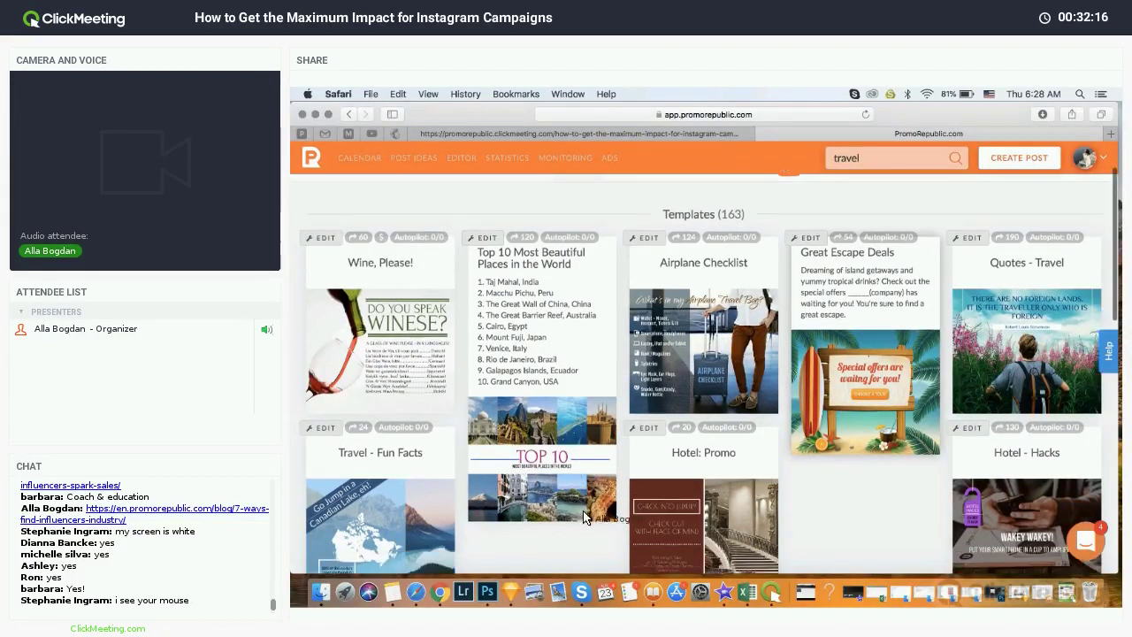
scroll(586, 518, "down", 1)
scroll(862, 415, "down", 1)
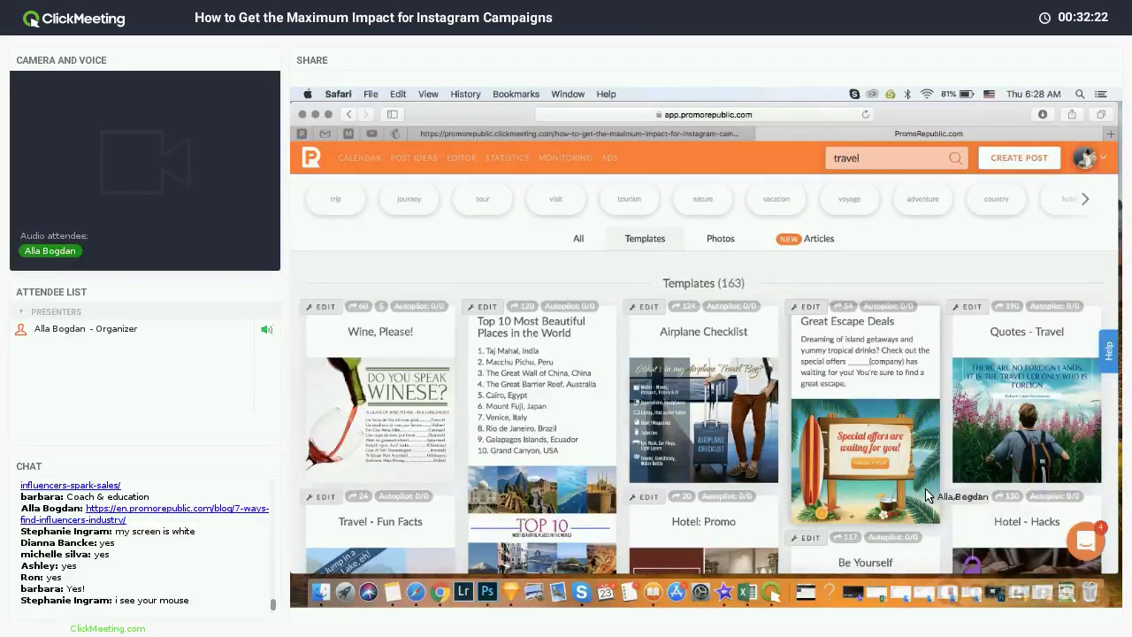
scroll(926, 495, "down", 5)
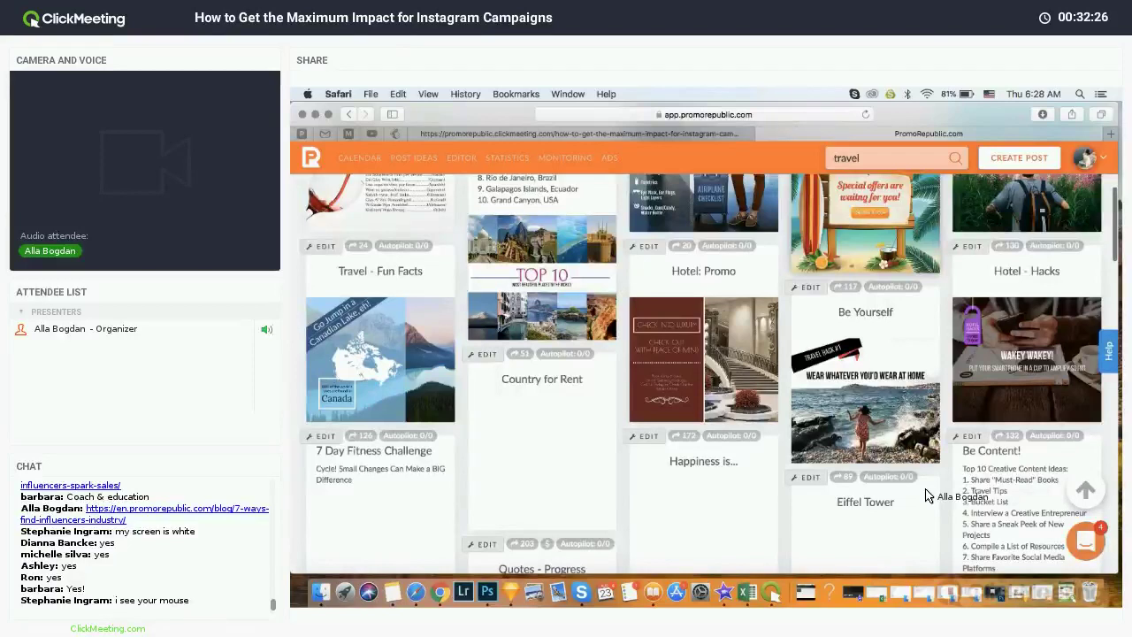
scroll(925, 490, "down", 1)
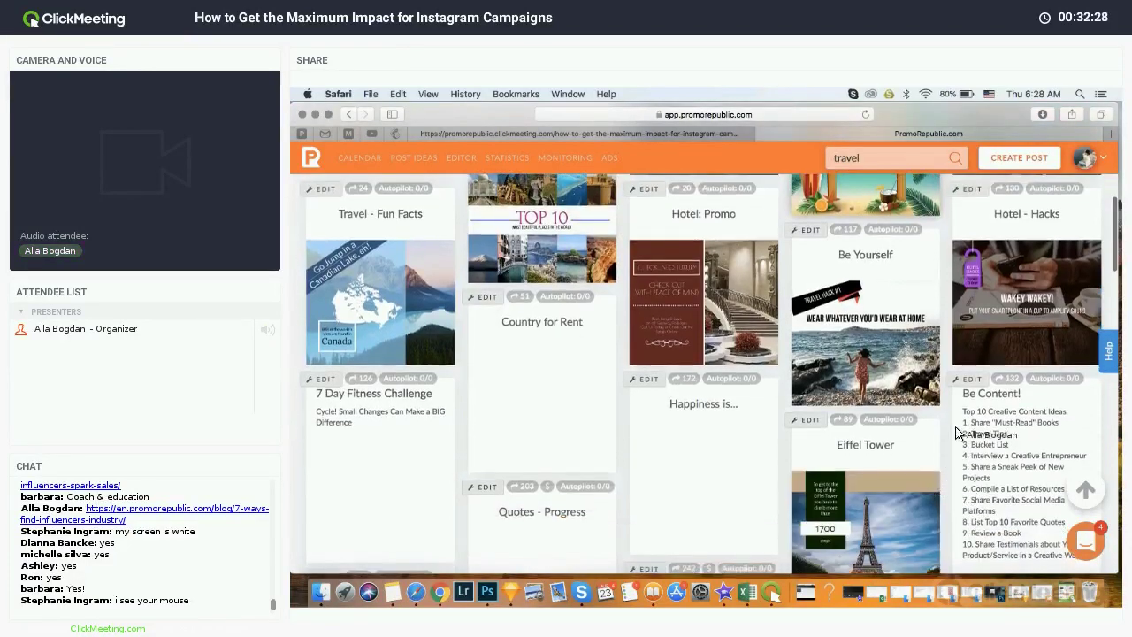
scroll(962, 425, "down", 4)
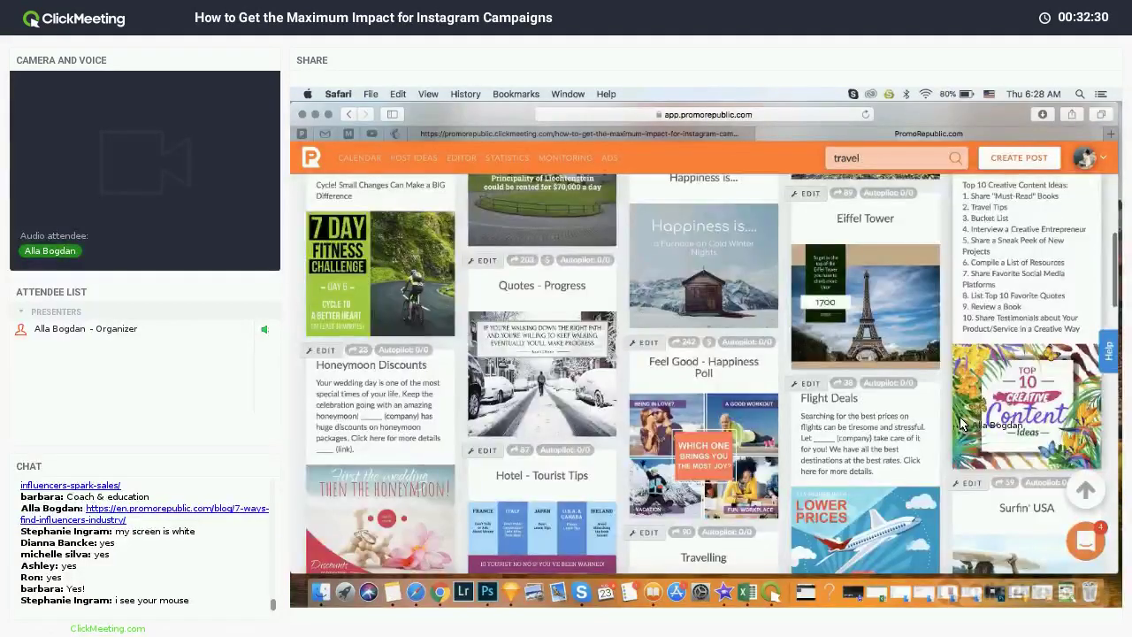
scroll(962, 424, "down", 5)
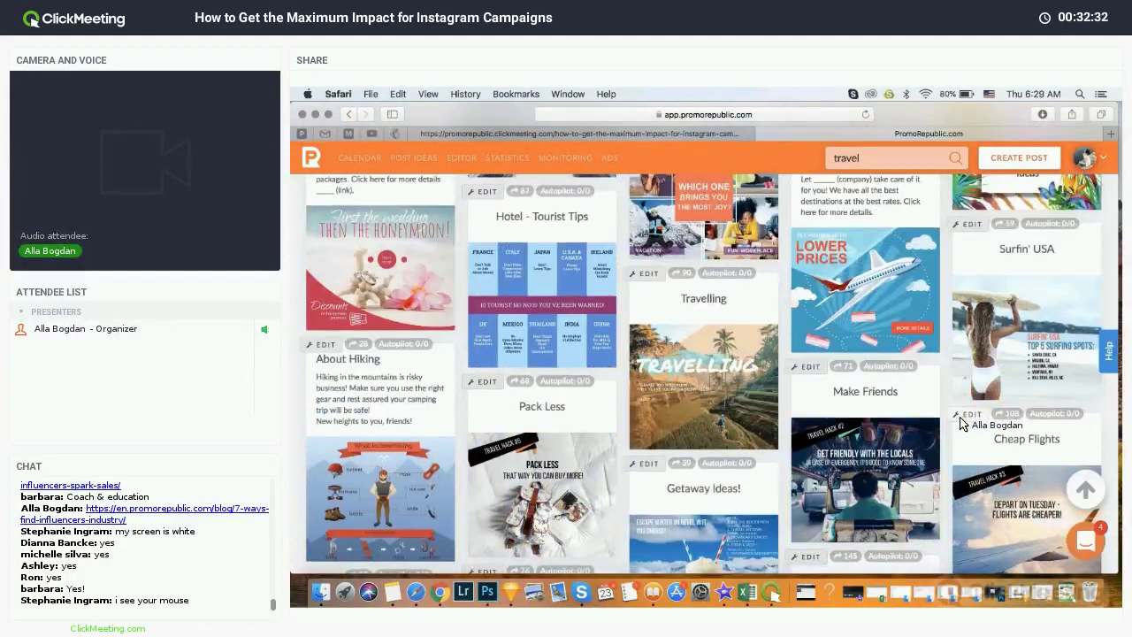
scroll(962, 424, "down", 3)
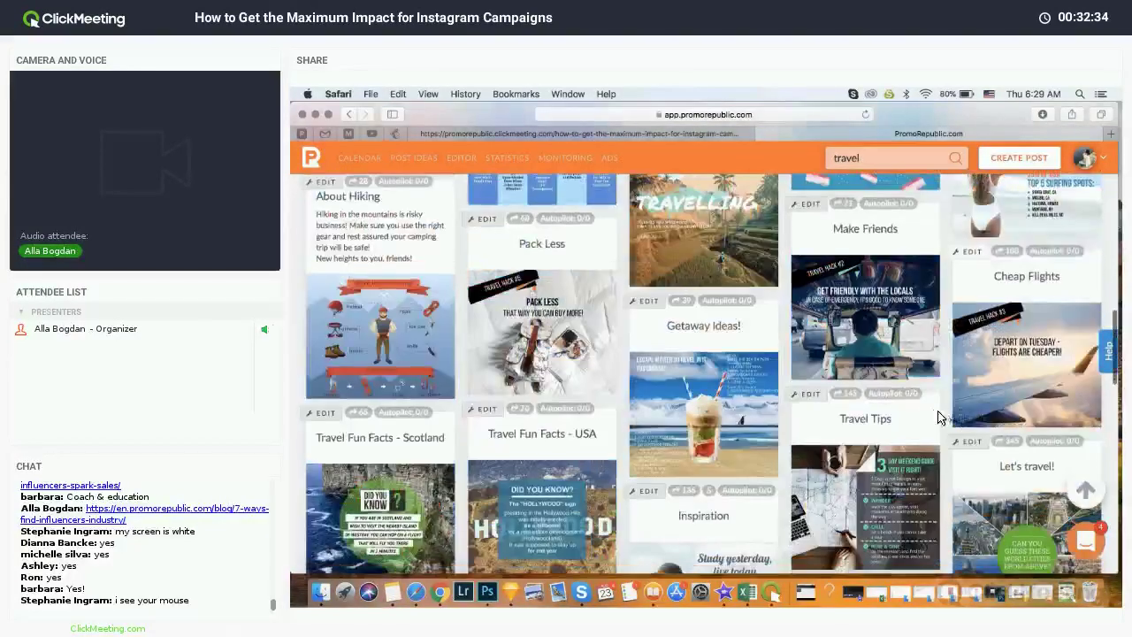
scroll(863, 395, "down", 2)
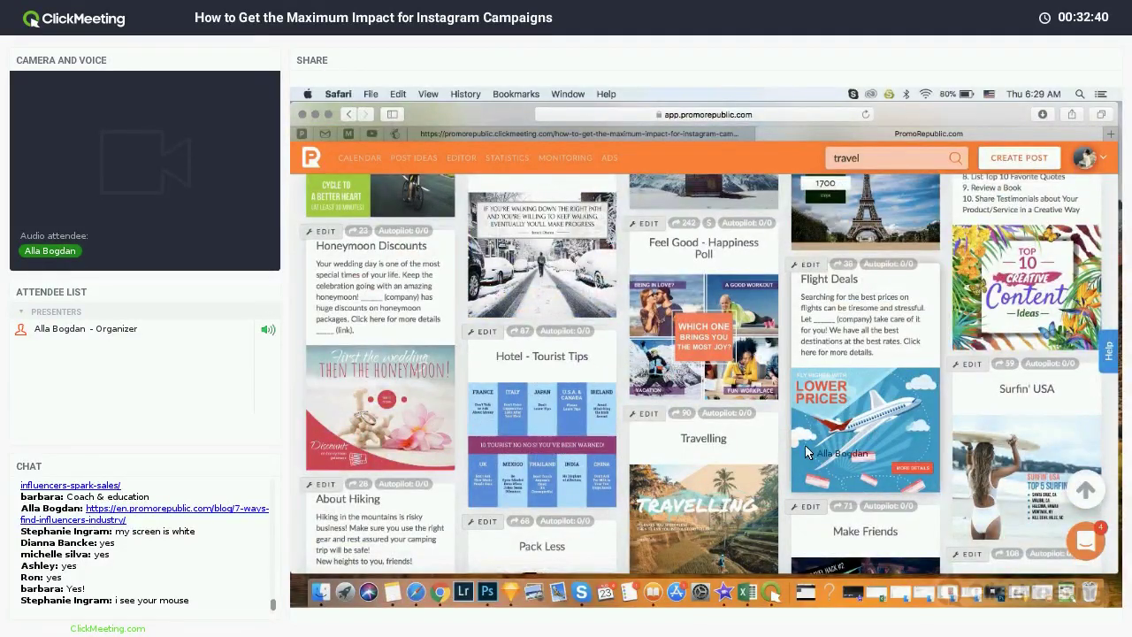
scroll(901, 445, "down", 3)
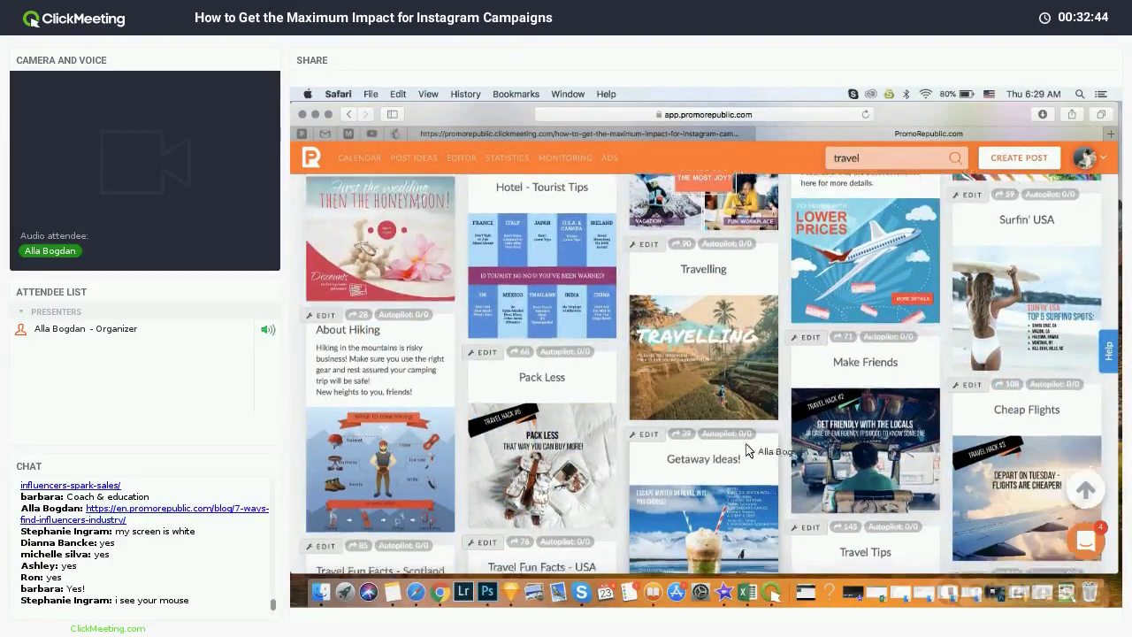
scroll(802, 442, "down", 2)
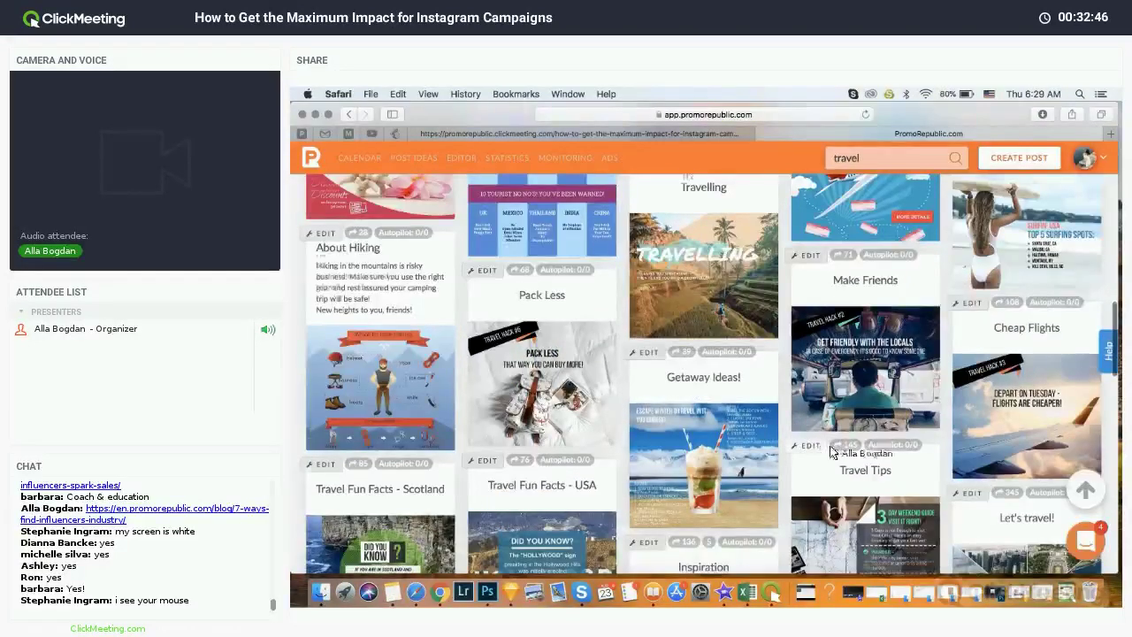
scroll(849, 447, "down", 6)
scroll(890, 443, "down", 2)
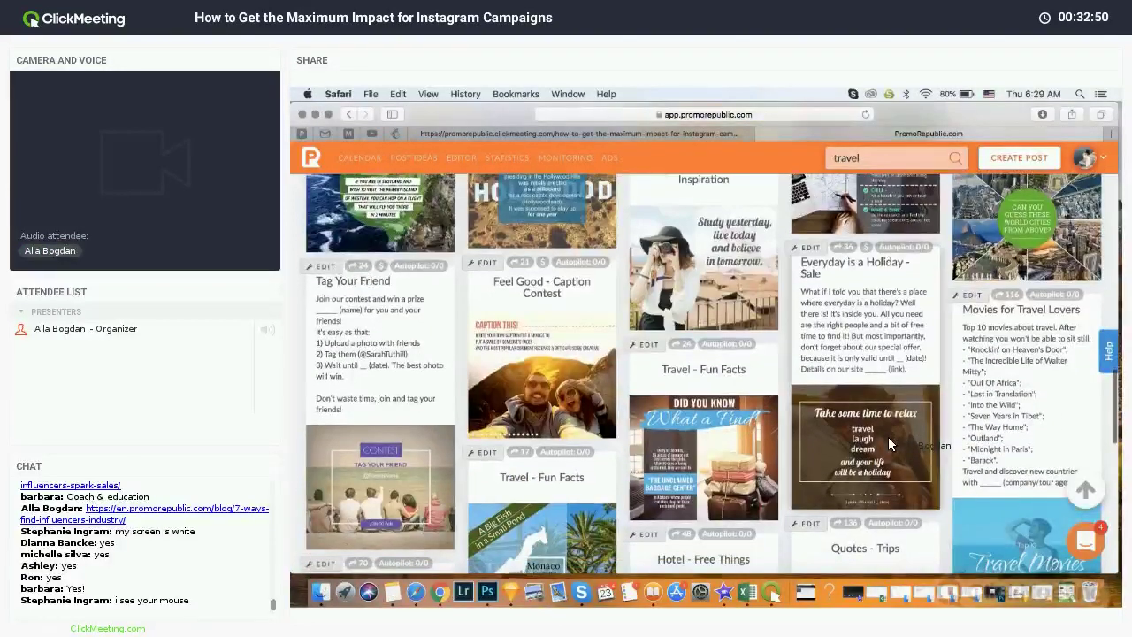
scroll(889, 444, "down", 4)
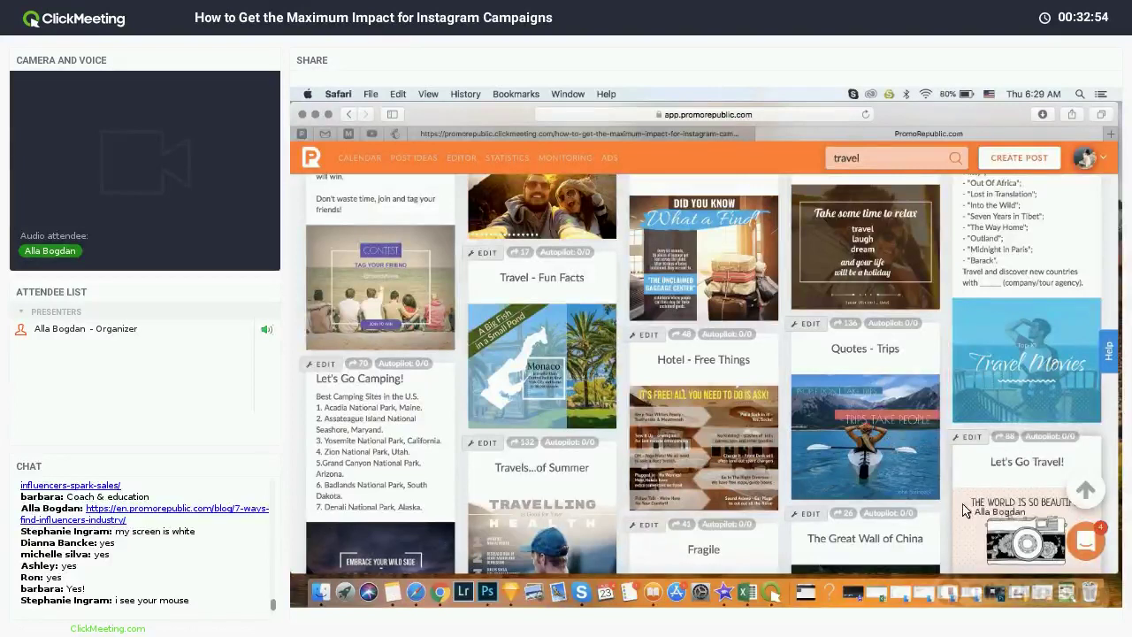
scroll(948, 550, "down", 7)
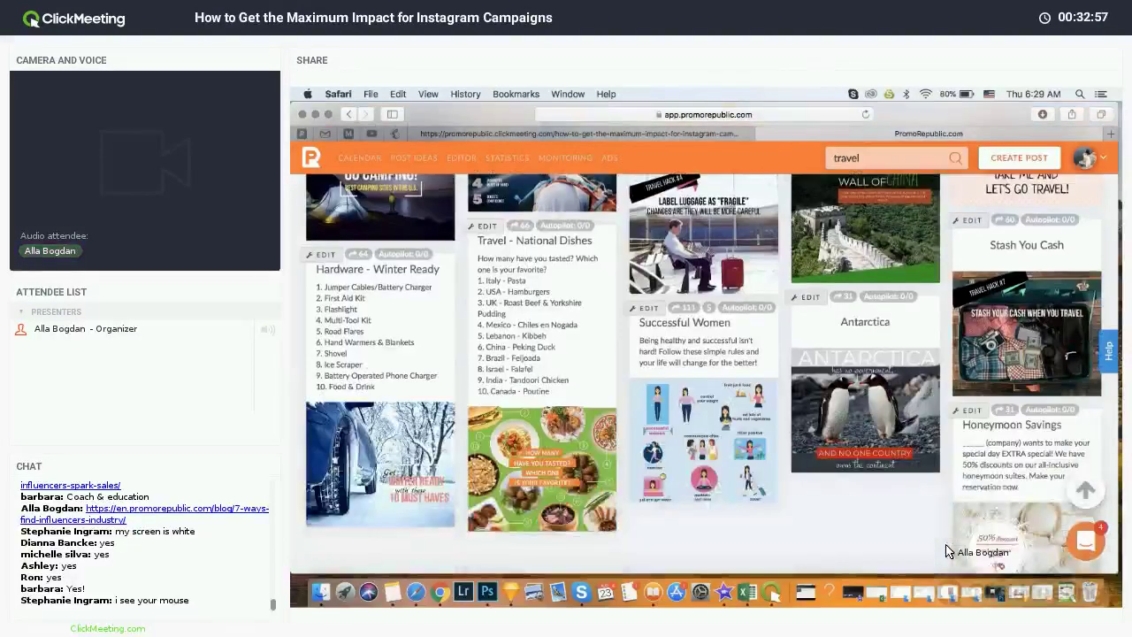
scroll(948, 550, "down", 1)
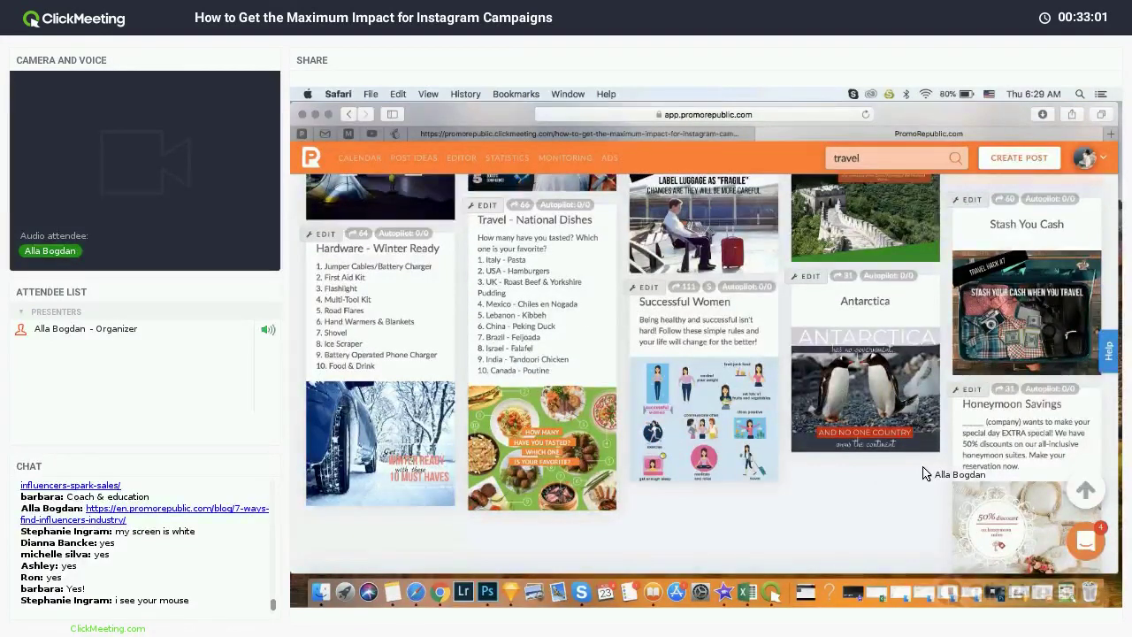
scroll(922, 473, "down", 9)
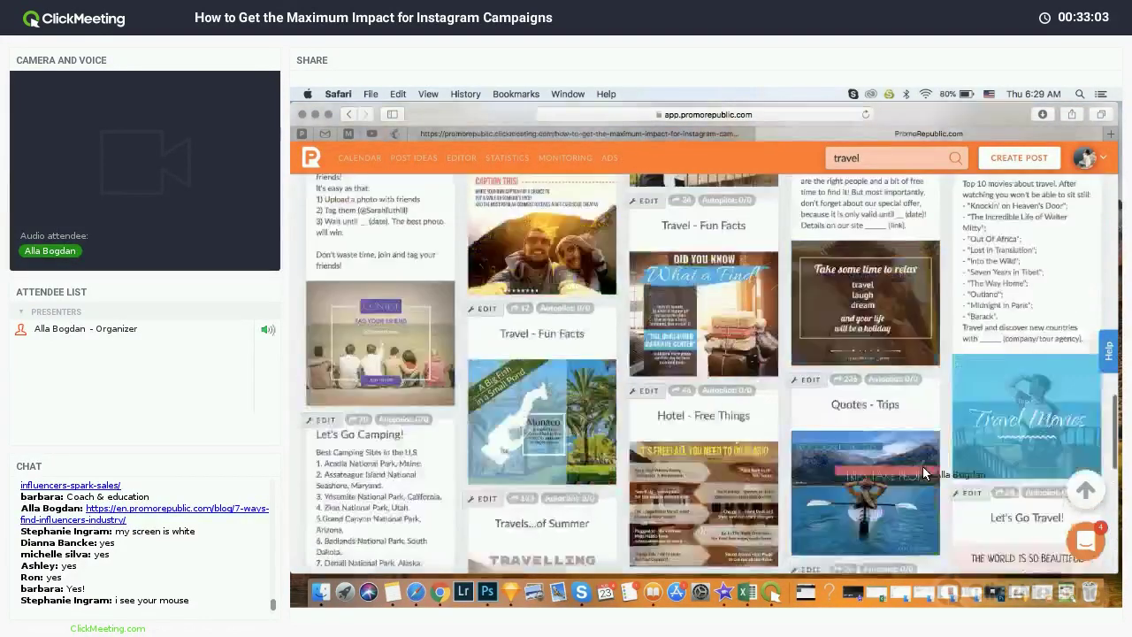
scroll(922, 473, "up", 15)
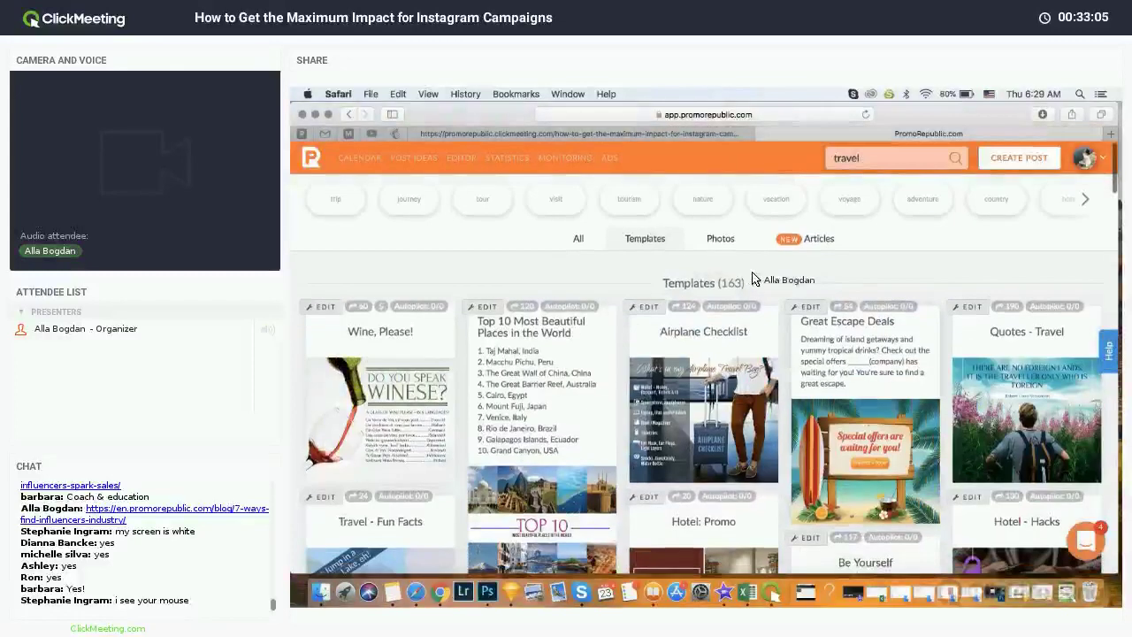
left_click(393, 592)
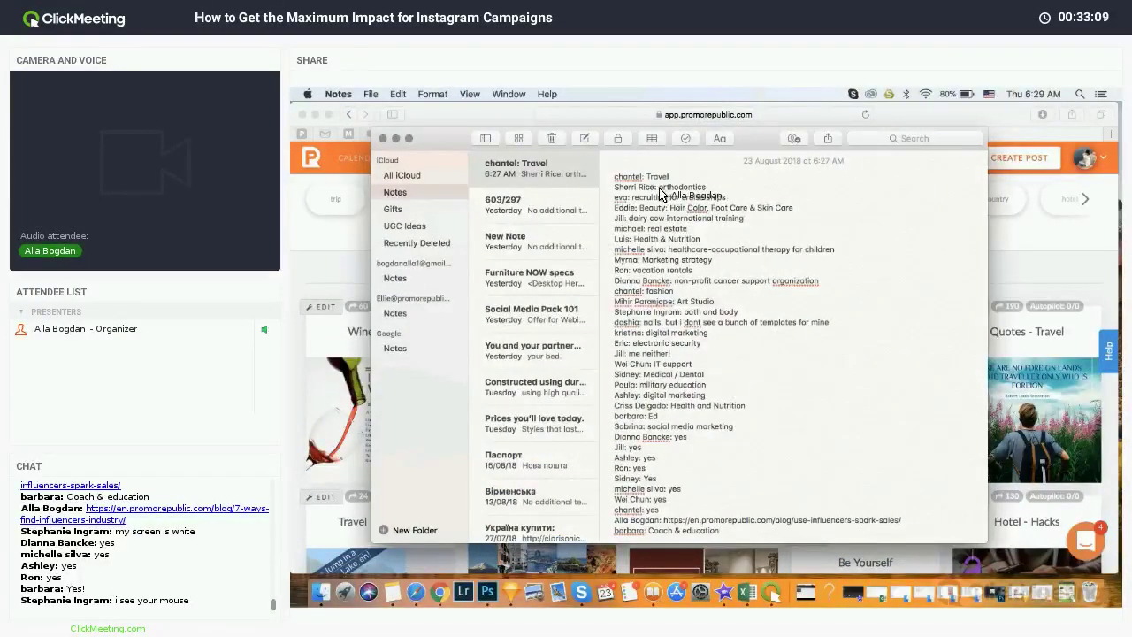
Step: Copy 'orthodontics' from the attendee note and select the 'travel' search term in PromoRepublic
left_click_drag(681, 188, 717, 190)
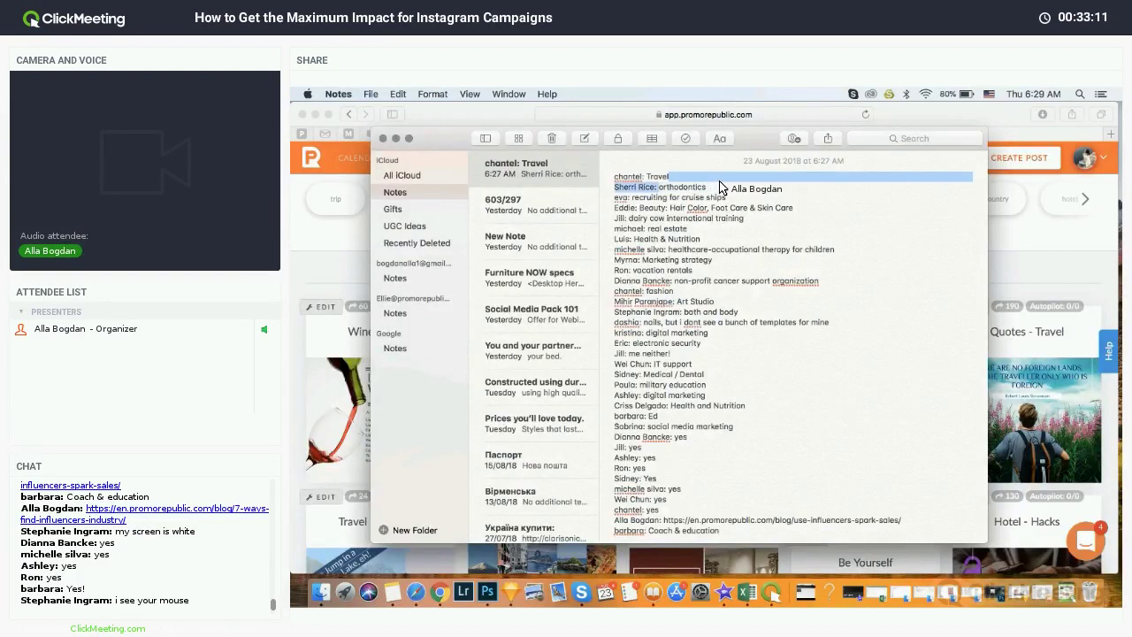
left_click(712, 194)
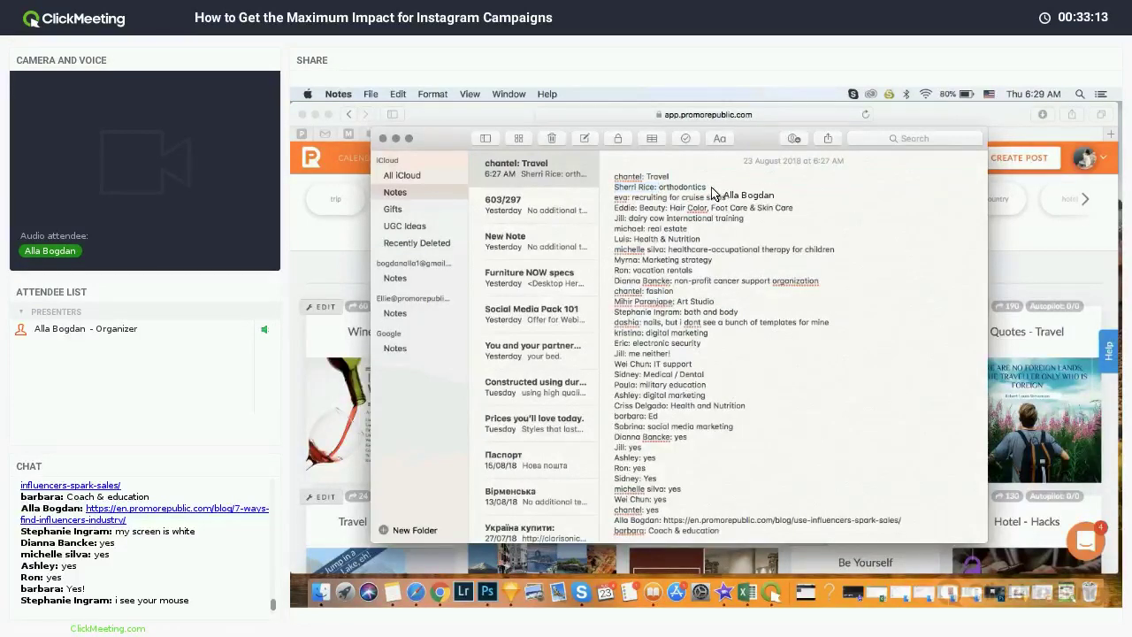
left_click_drag(695, 188, 664, 193)
key("super+c")
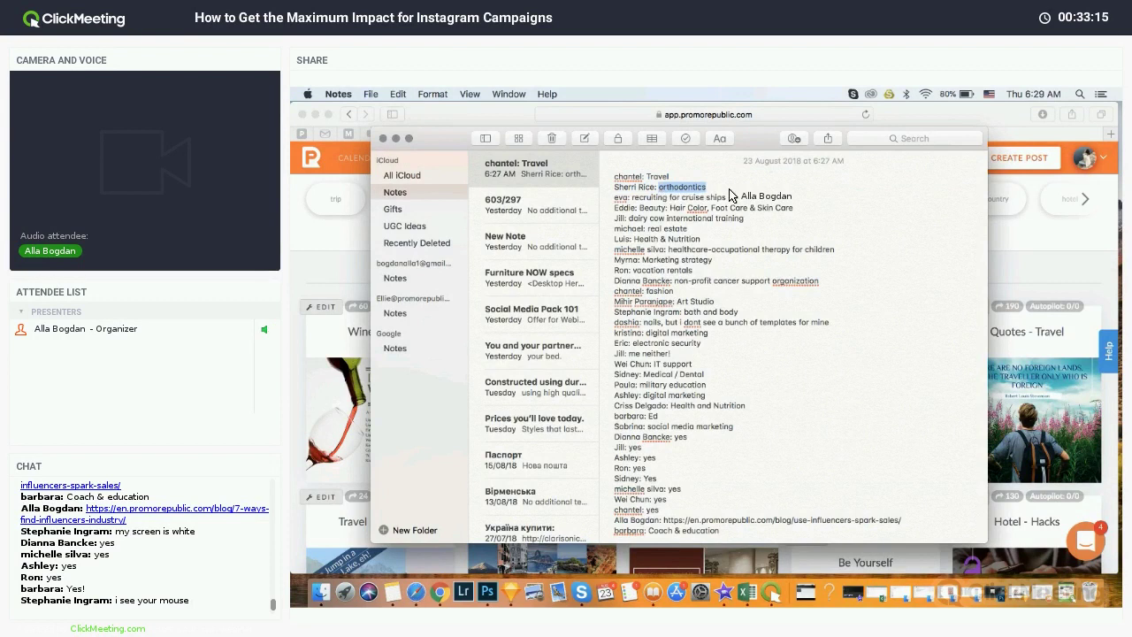
left_click(999, 231)
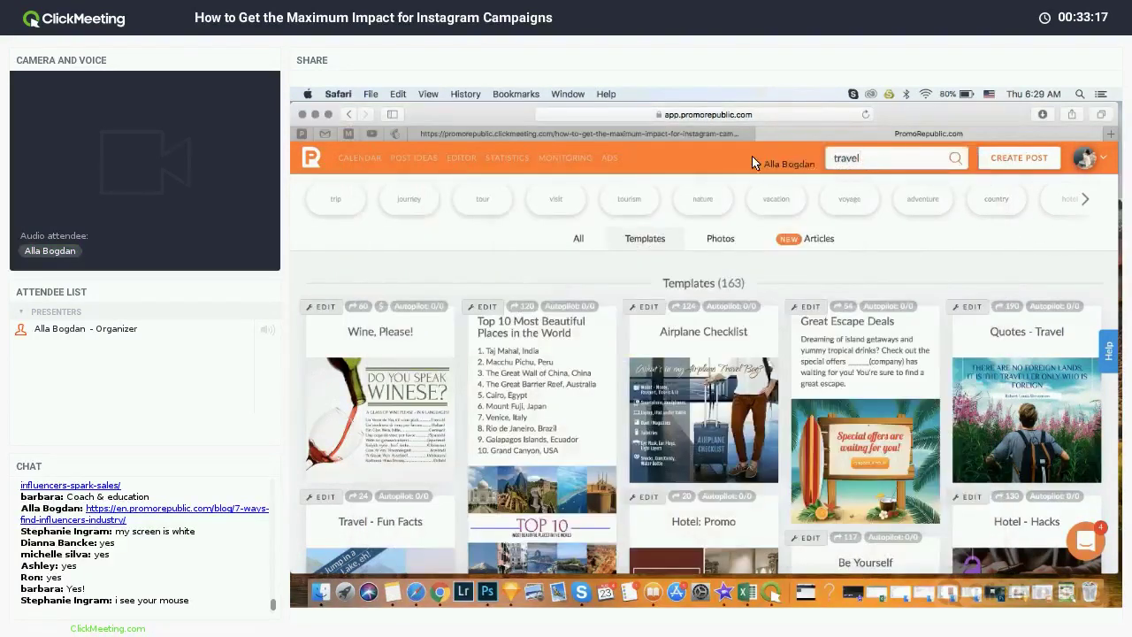
left_click_drag(867, 157, 800, 163)
Step: Search templates for 'orthodontics', which finds none, then clear the query
key("super+v")
key("Return")
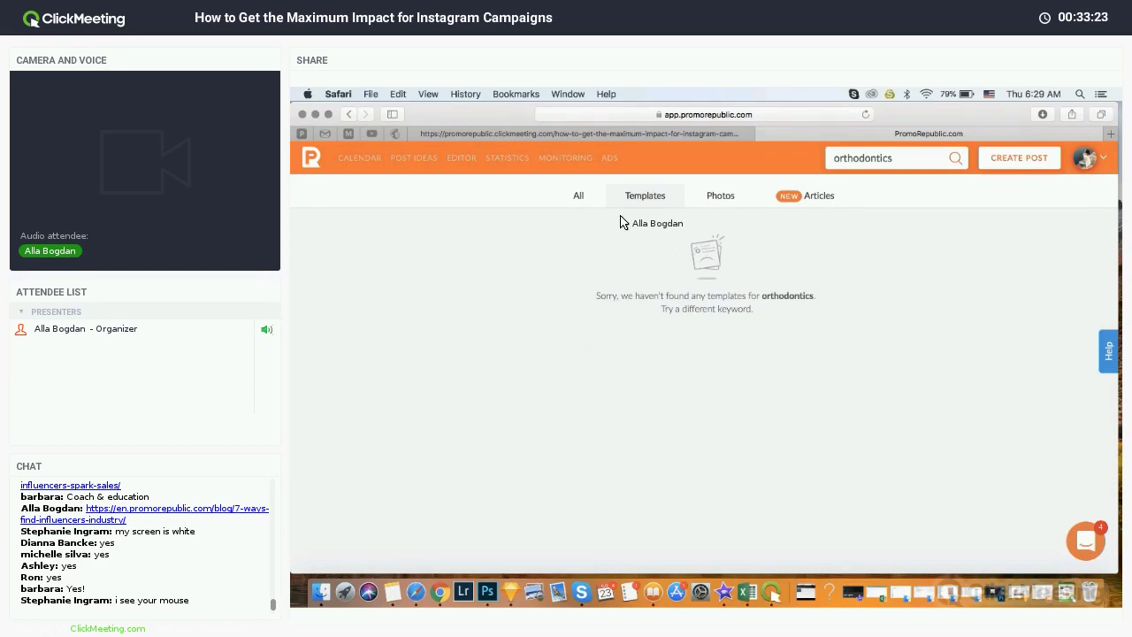
left_click_drag(920, 164, 840, 165)
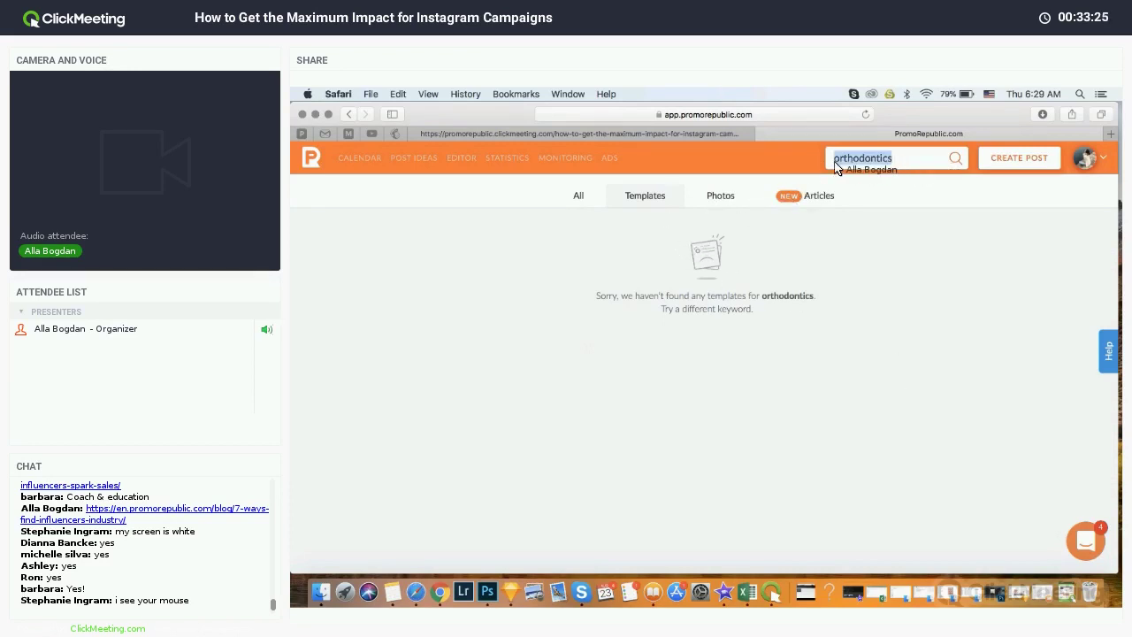
key("BackSpace")
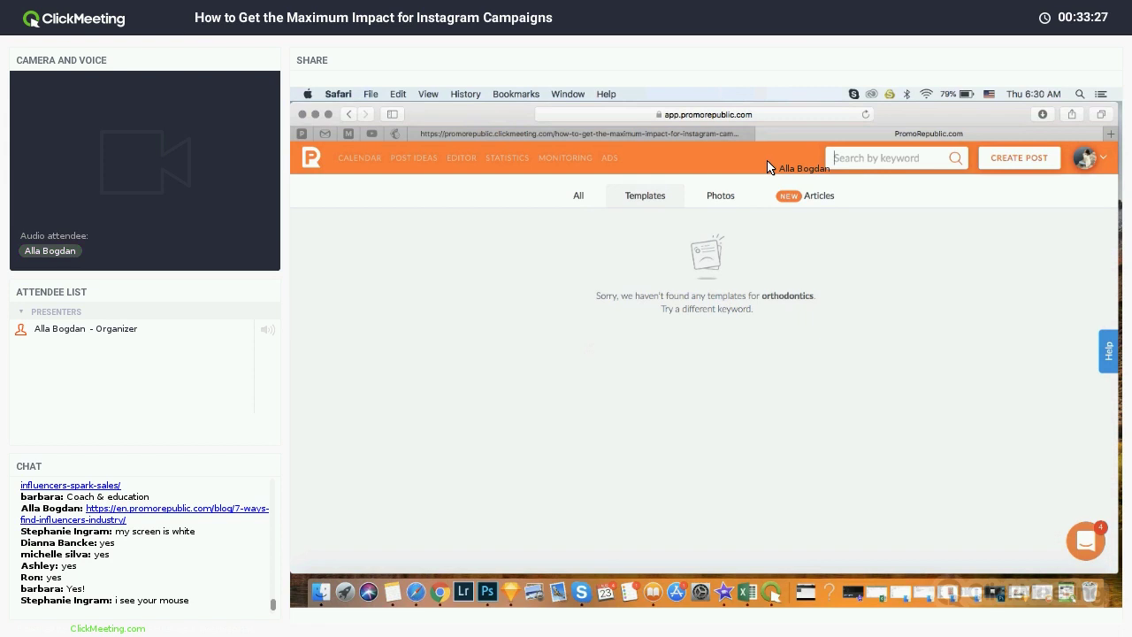
Step: Browse and rerun the 'dentist' search, listing 20 templates like Dentist - Smile and Online Consultation
left_click(704, 137)
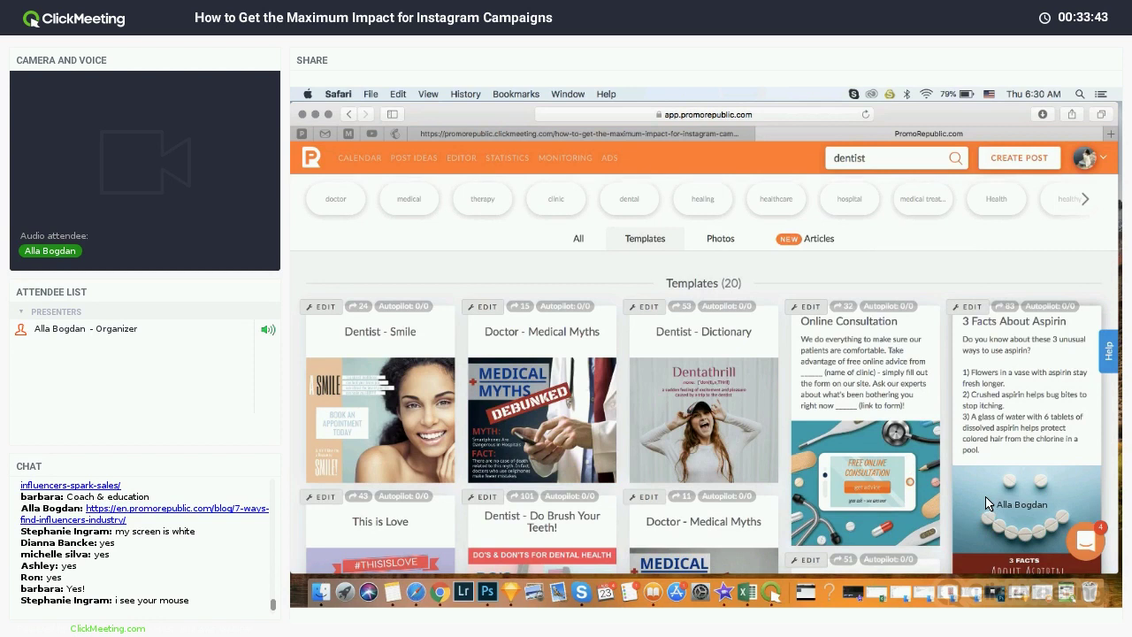
scroll(988, 503, "down", 3)
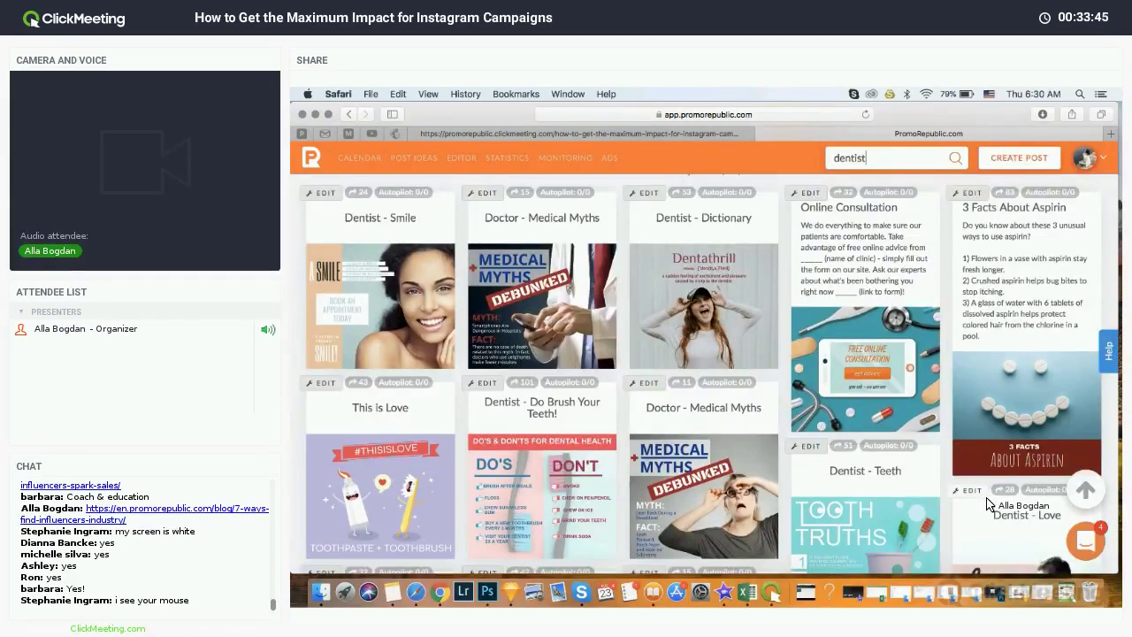
scroll(988, 503, "down", 2)
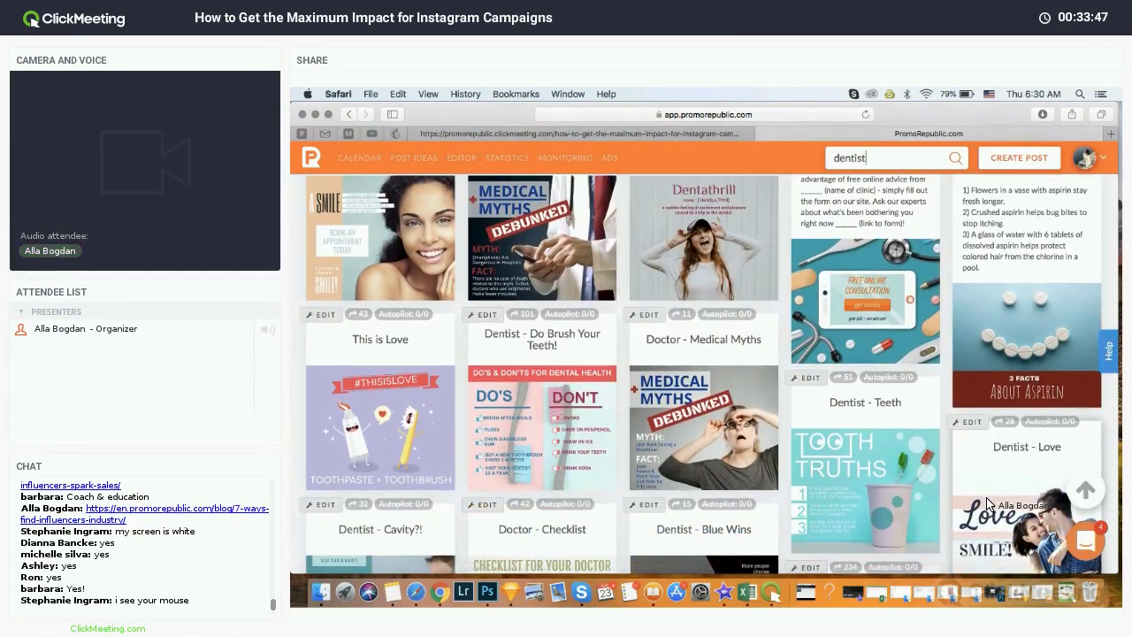
scroll(989, 503, "down", 1)
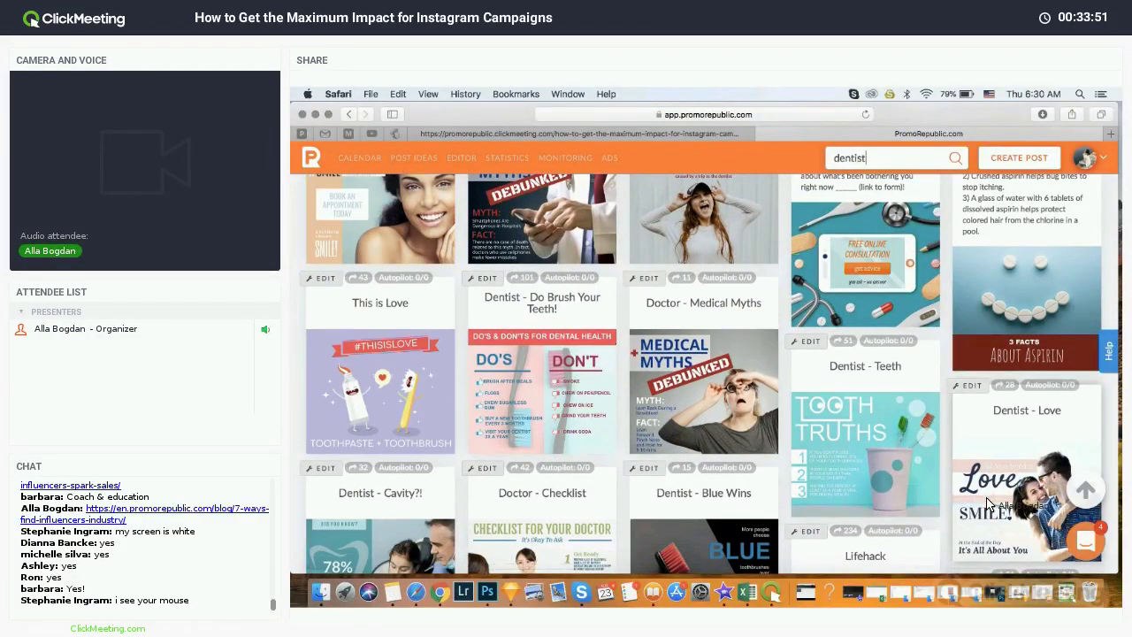
scroll(891, 504, "down", 10)
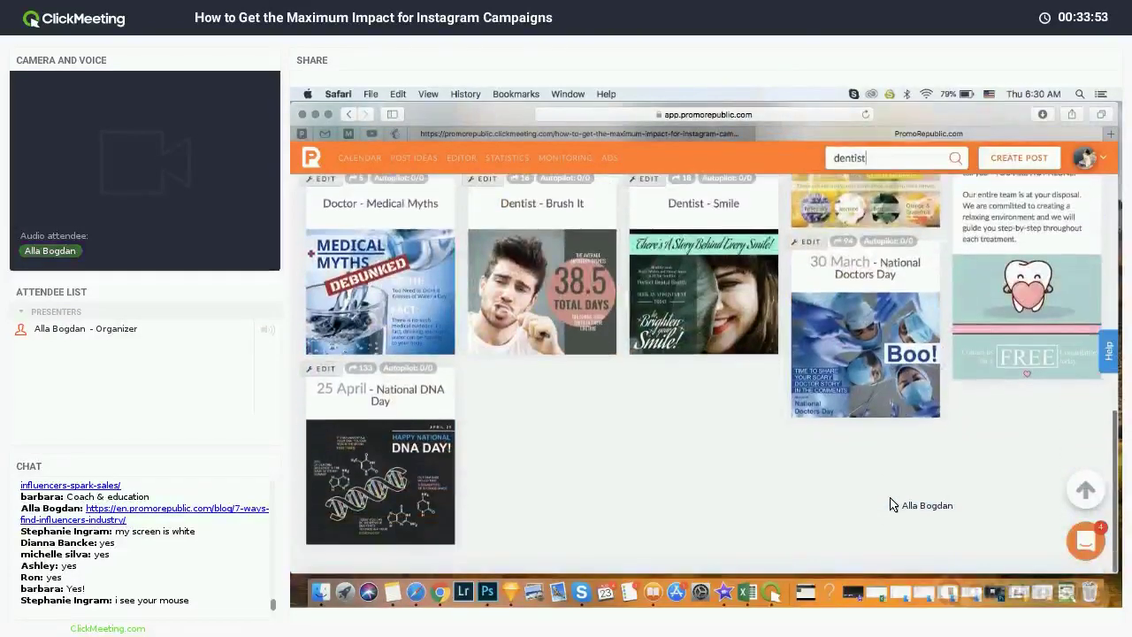
key("Return")
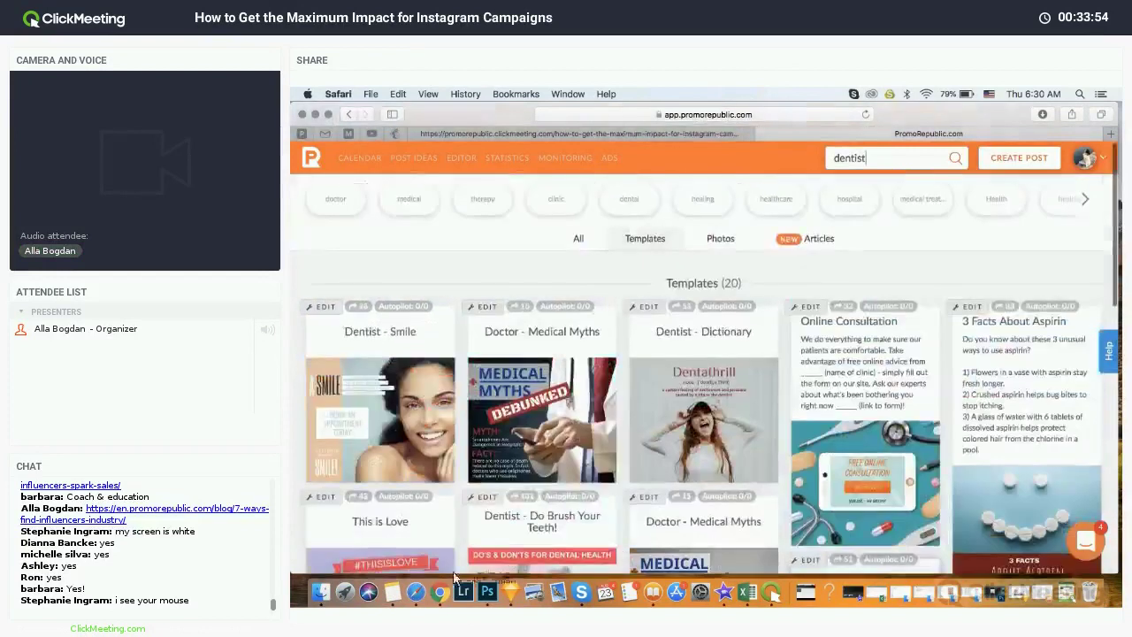
Step: Copy 'cruise ships' from the attendee note and return to the template search field
left_click(405, 593)
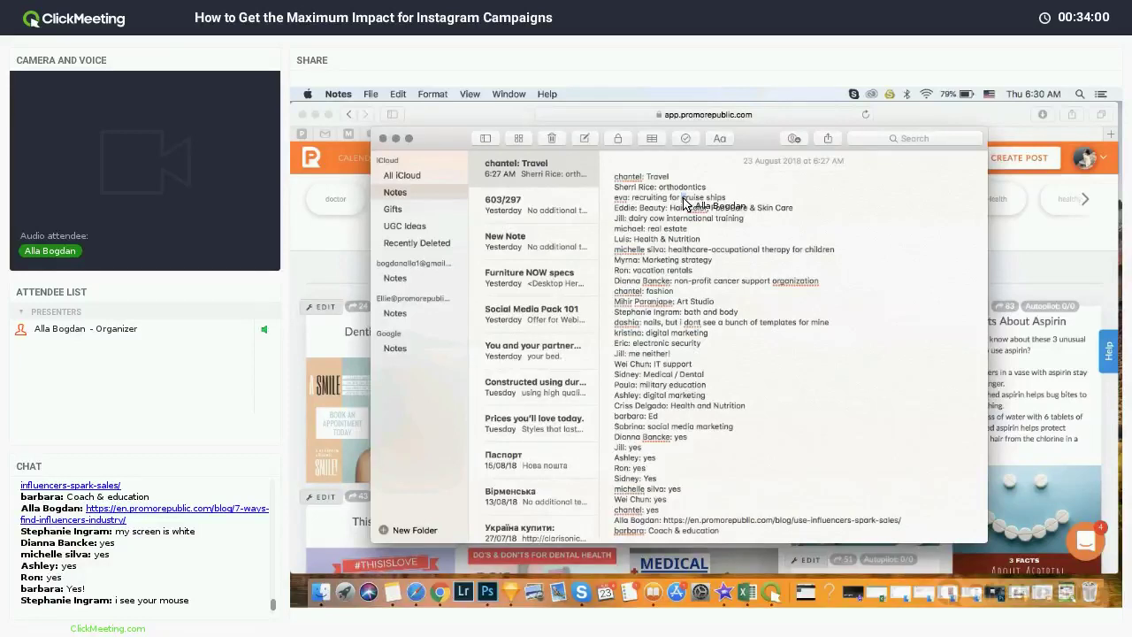
left_click_drag(681, 198, 738, 202)
key("super+c")
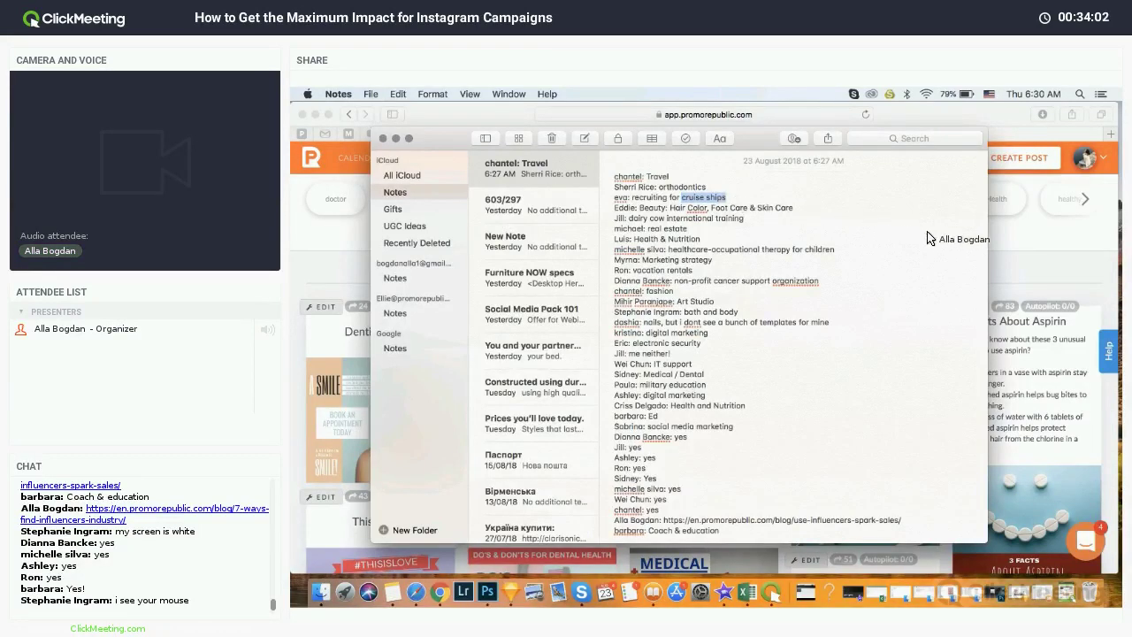
key("super+Tab")
left_click(819, 158)
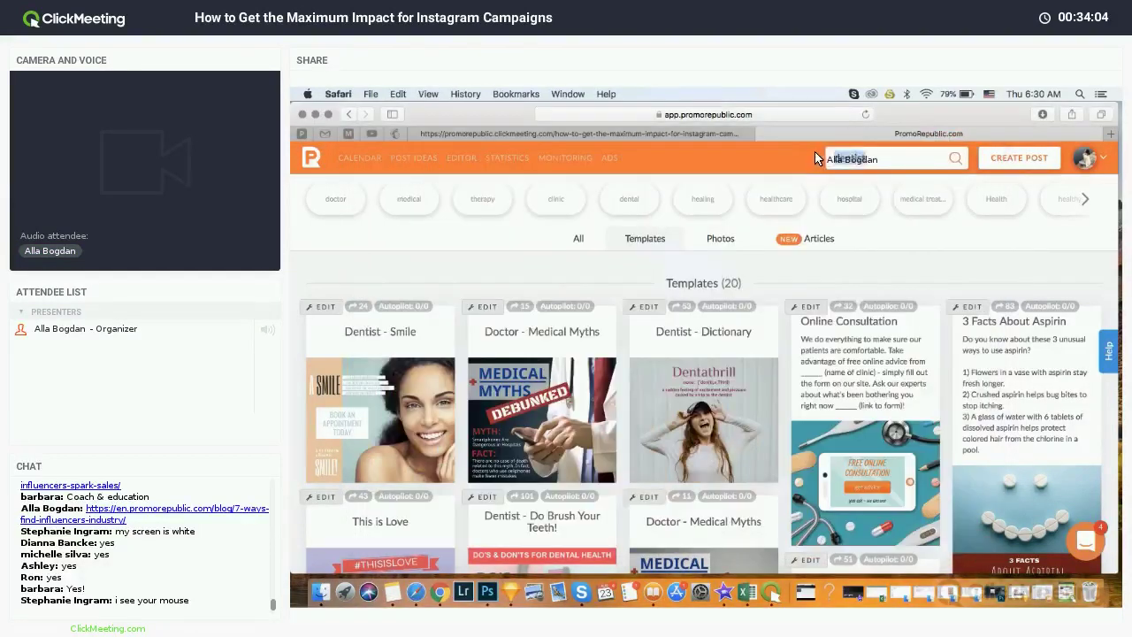
Step: Paste 'cruise ships' into the template search and run it as a cruise search
key("super+v")
double_click(876, 158)
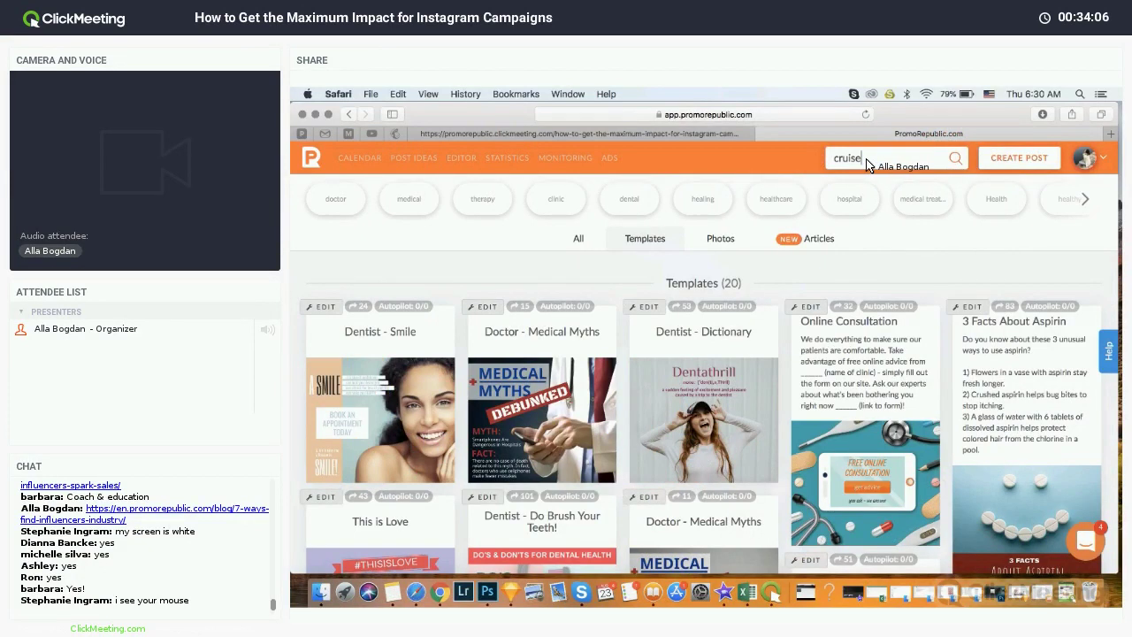
key("Return")
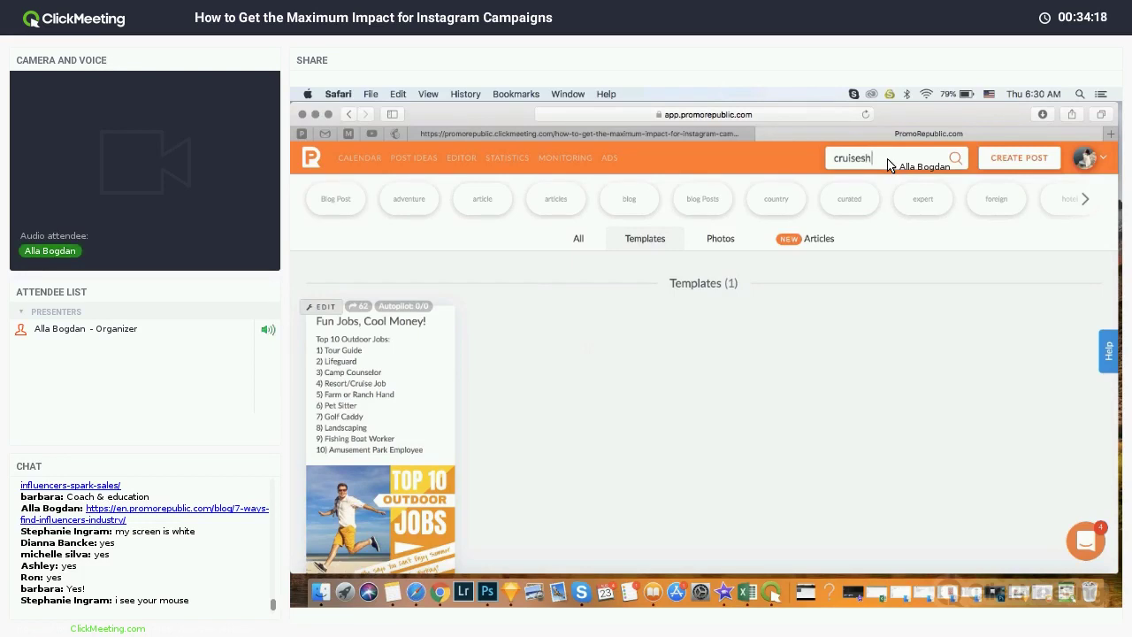
Step: Search templates for 'ship' and scroll the 20 results, such as Free Shipping and 24-Hour Shipping
left_click_drag(901, 167, 782, 165)
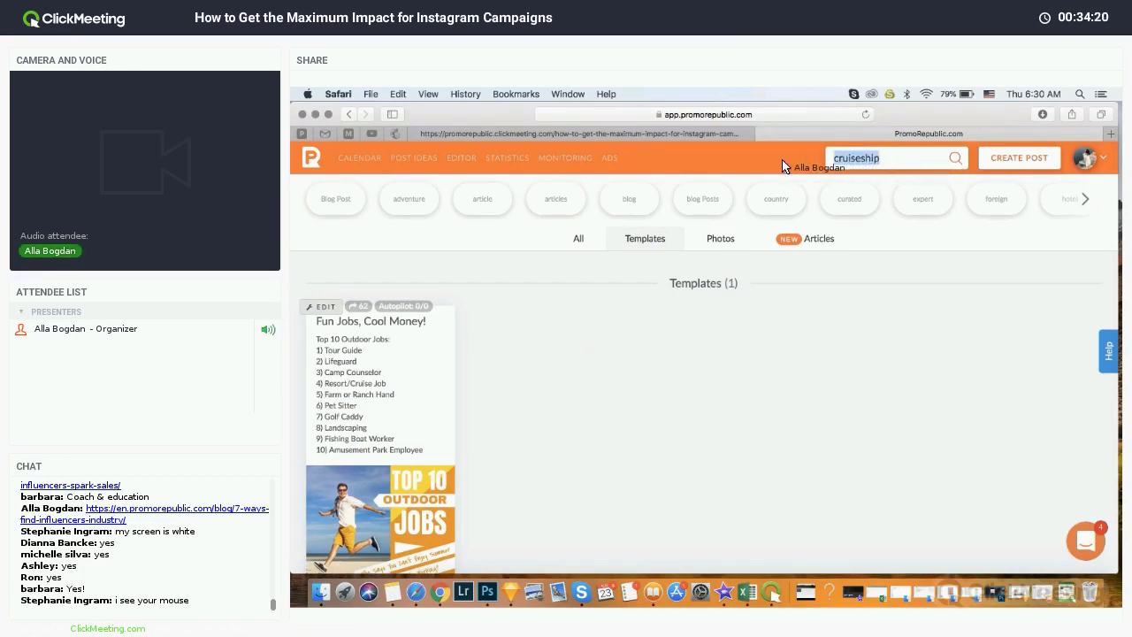
type("ship")
key("Return")
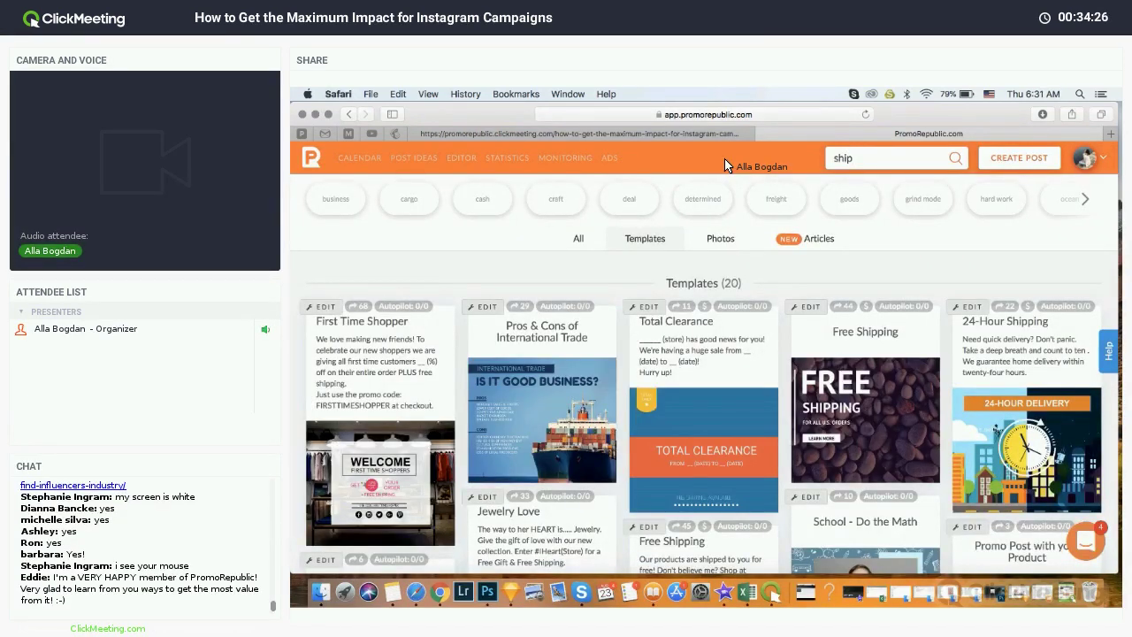
scroll(962, 504, "down", 6)
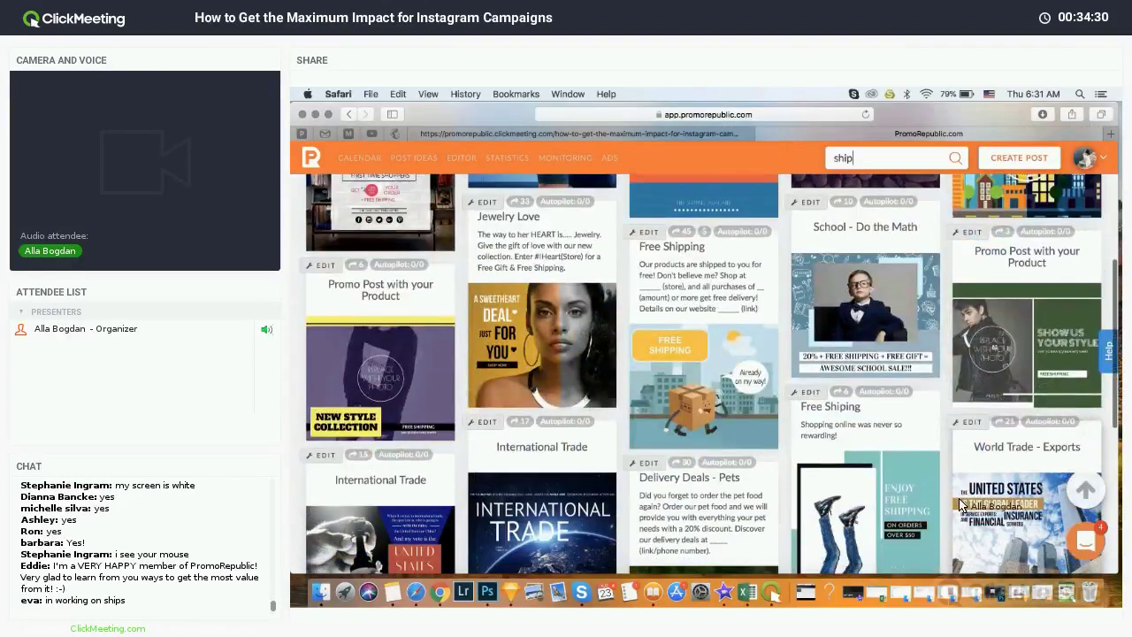
scroll(960, 504, "down", 5)
scroll(958, 498, "down", 2)
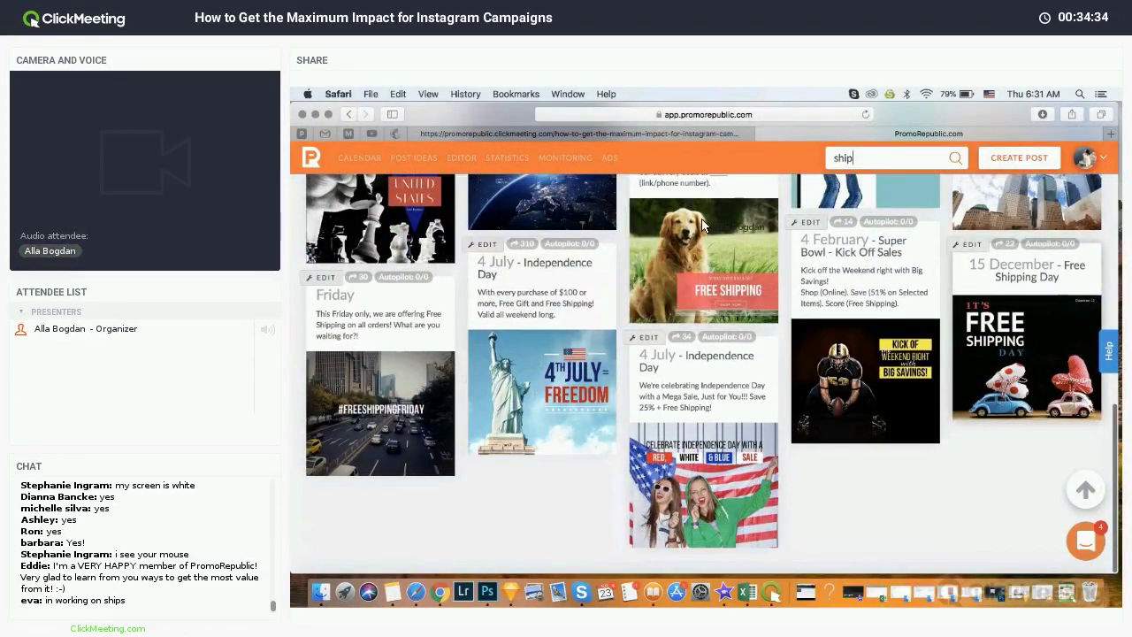
scroll(512, 138, "up", 15)
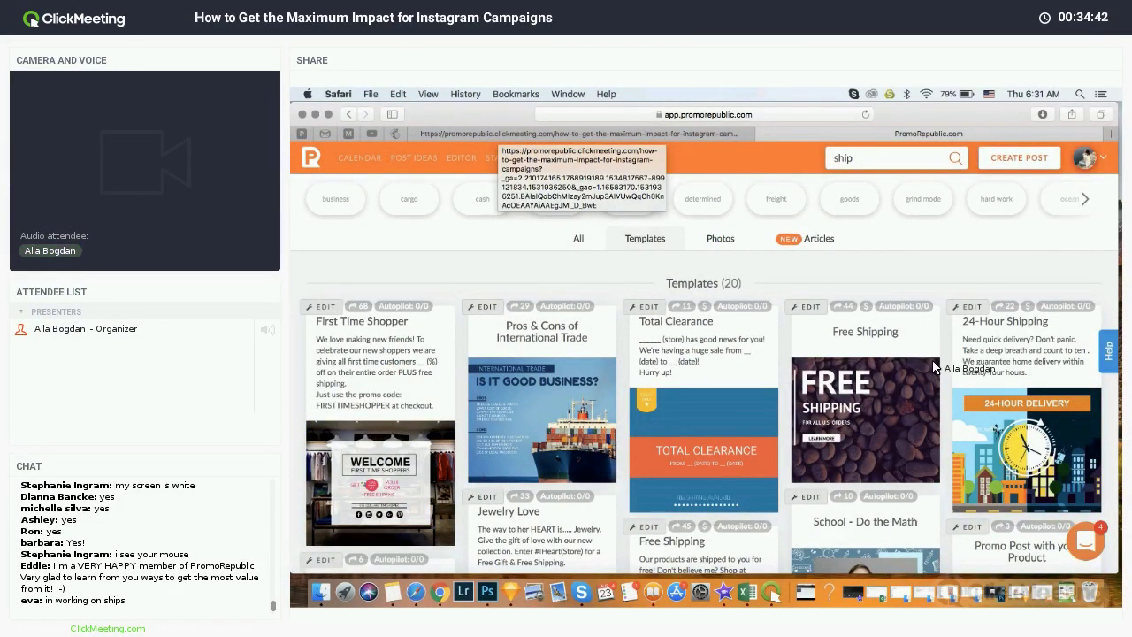
Step: Replace the query with 'vacation' and scroll results like Dream Vacation, Airport Hacks and Travel Sleep
scroll(924, 280, "down", 5)
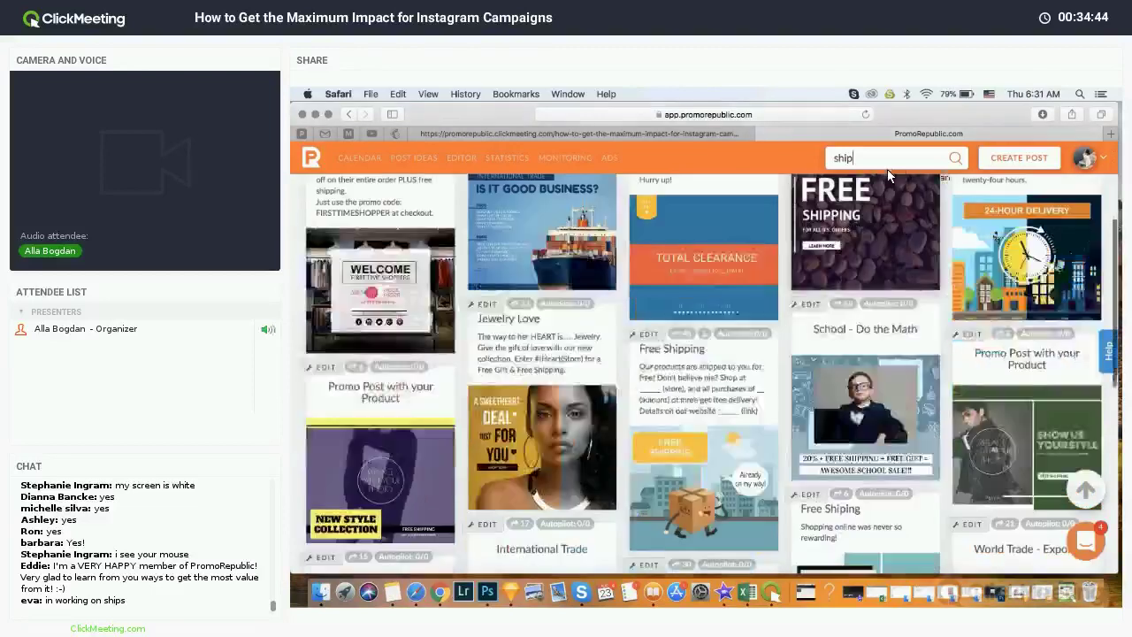
scroll(796, 156, "up", 5)
key("super+a")
type("vacation")
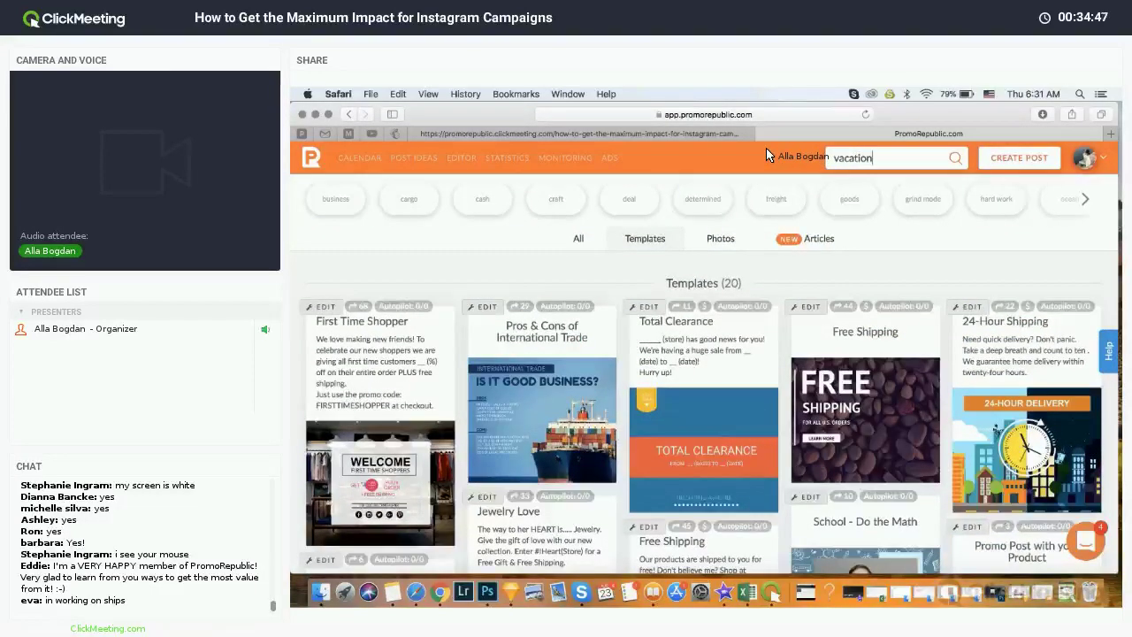
key("Return")
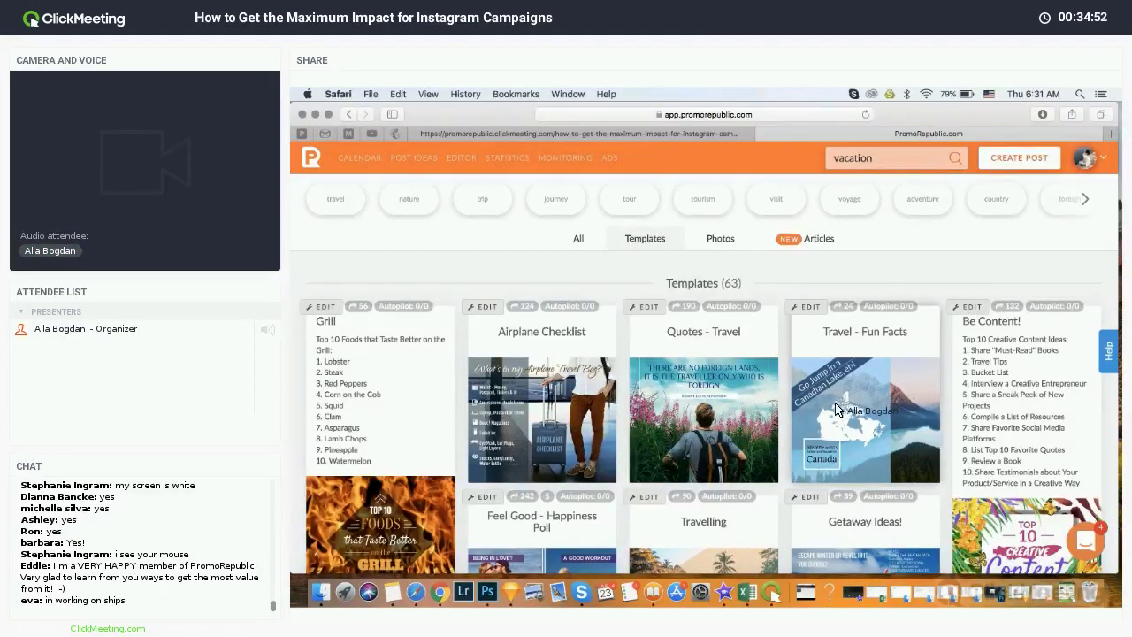
scroll(835, 409, "down", 3)
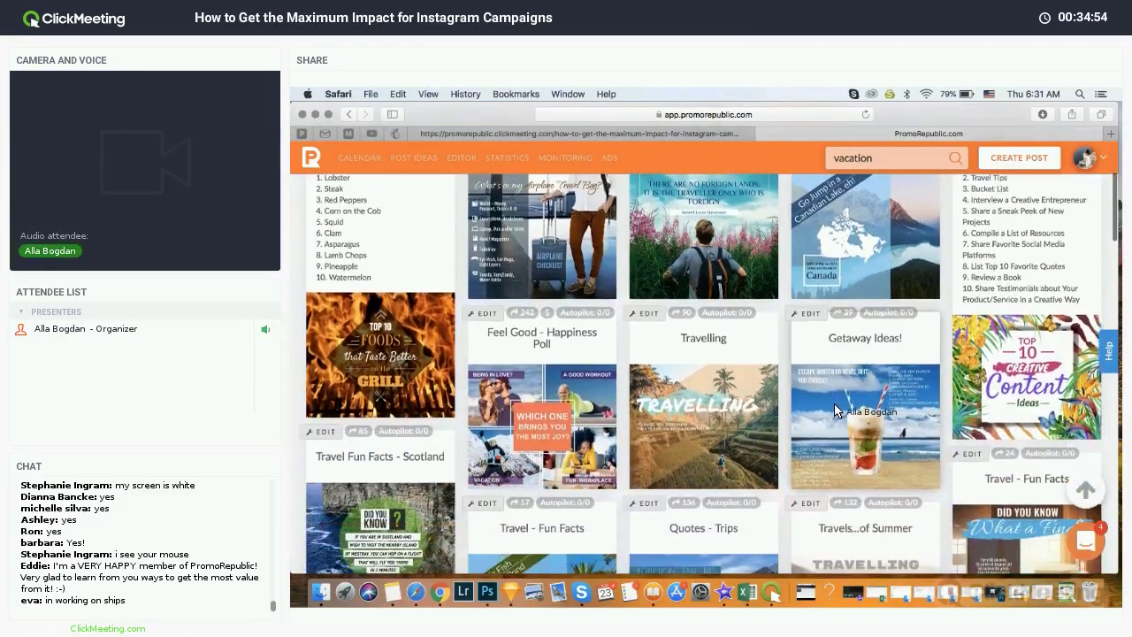
scroll(836, 409, "down", 4)
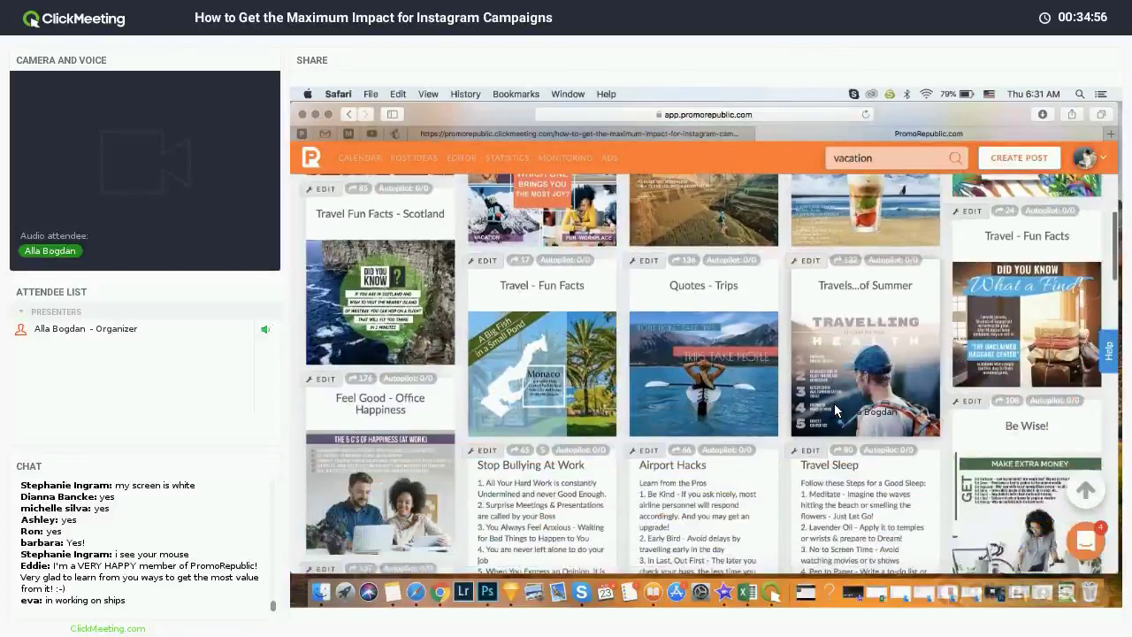
scroll(836, 408, "down", 1)
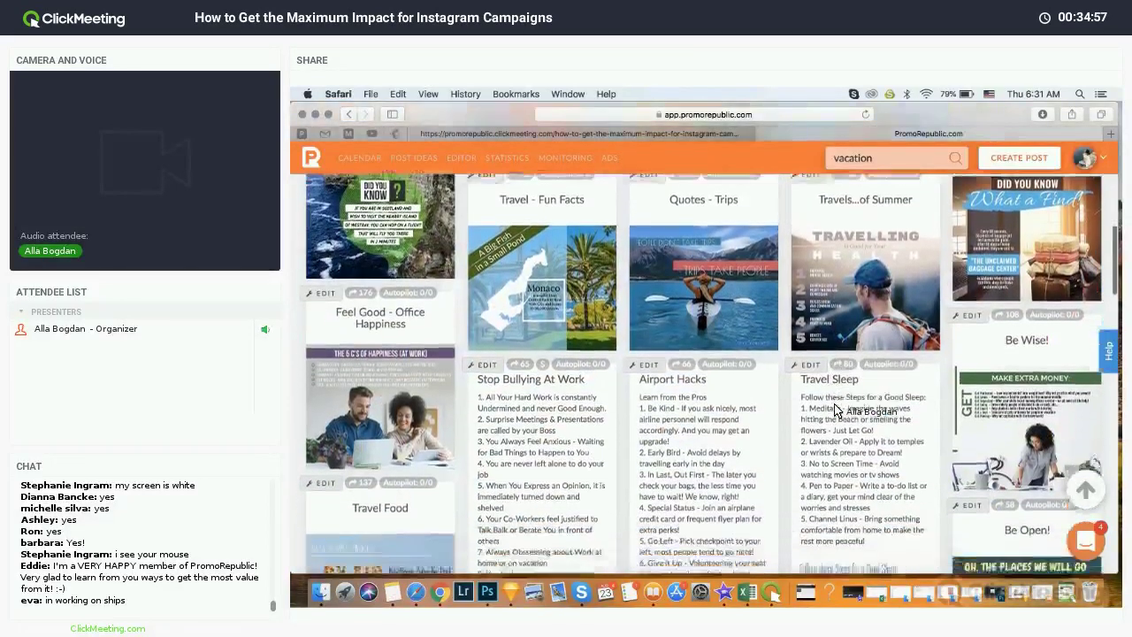
scroll(836, 409, "down", 1)
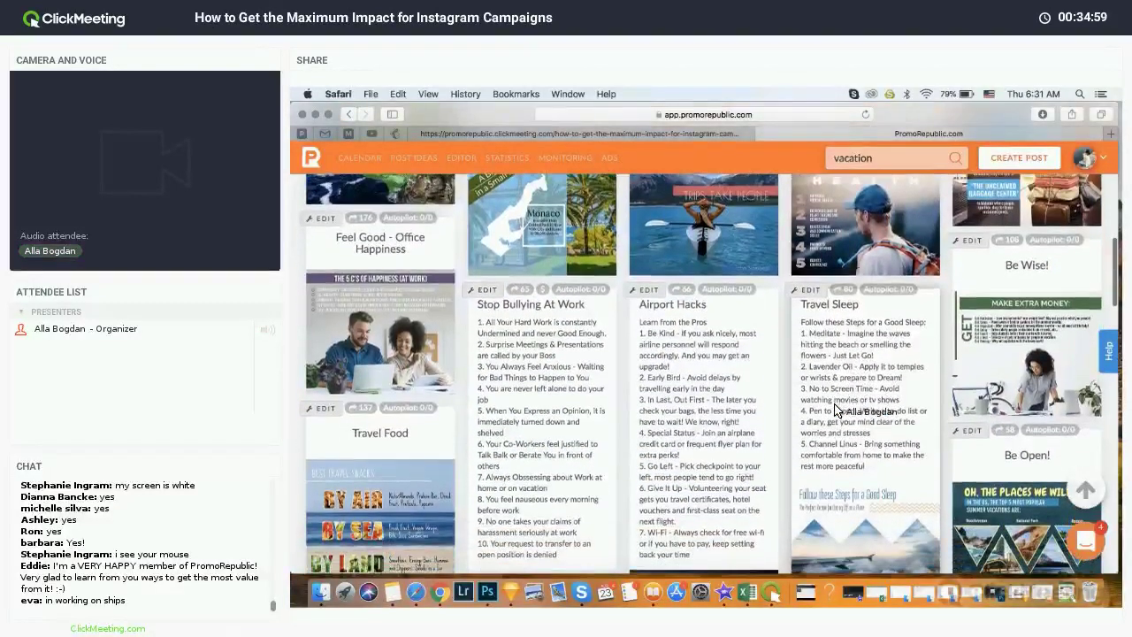
scroll(835, 408, "down", 2)
scroll(836, 408, "down", 1)
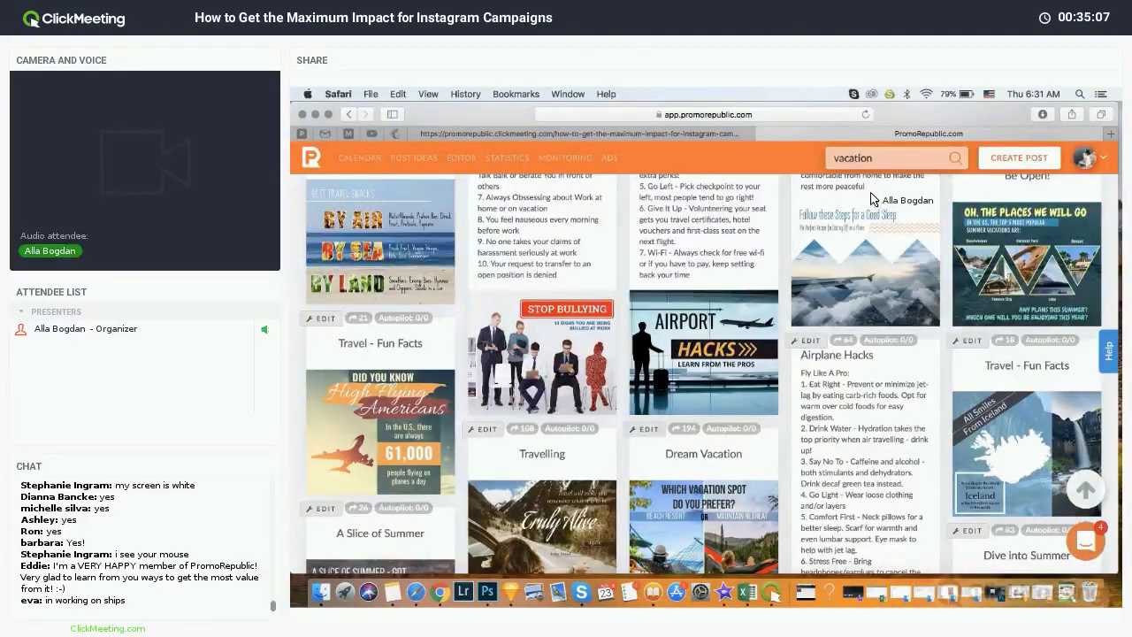
double_click(851, 159)
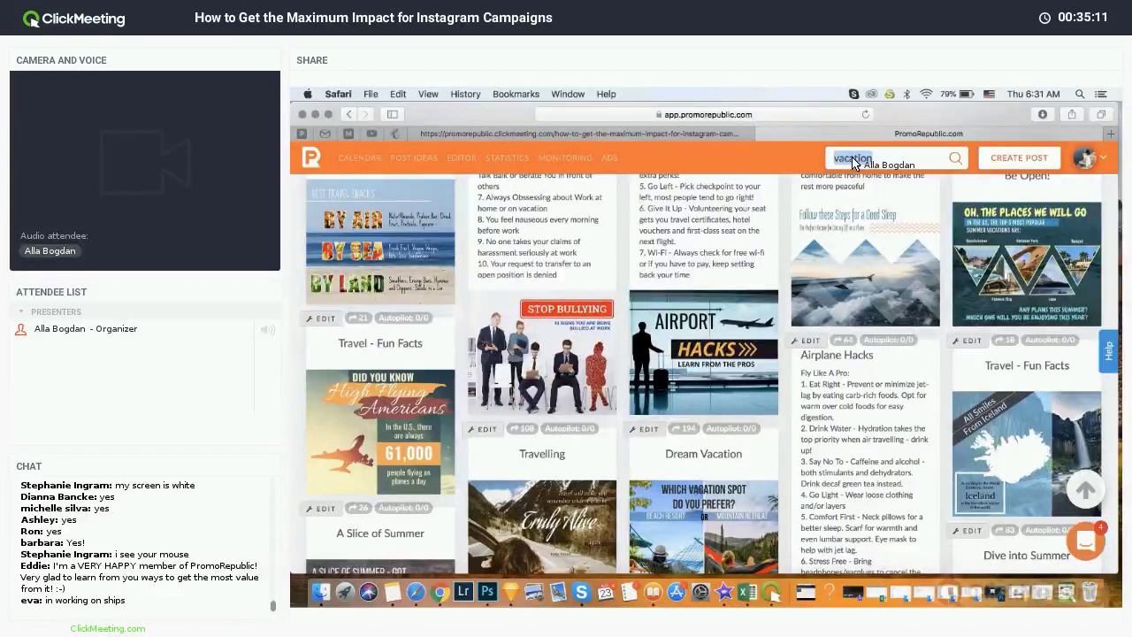
Step: Search templates for 'sea', scroll the 63 results, and glance back at the attendee note
type("sea")
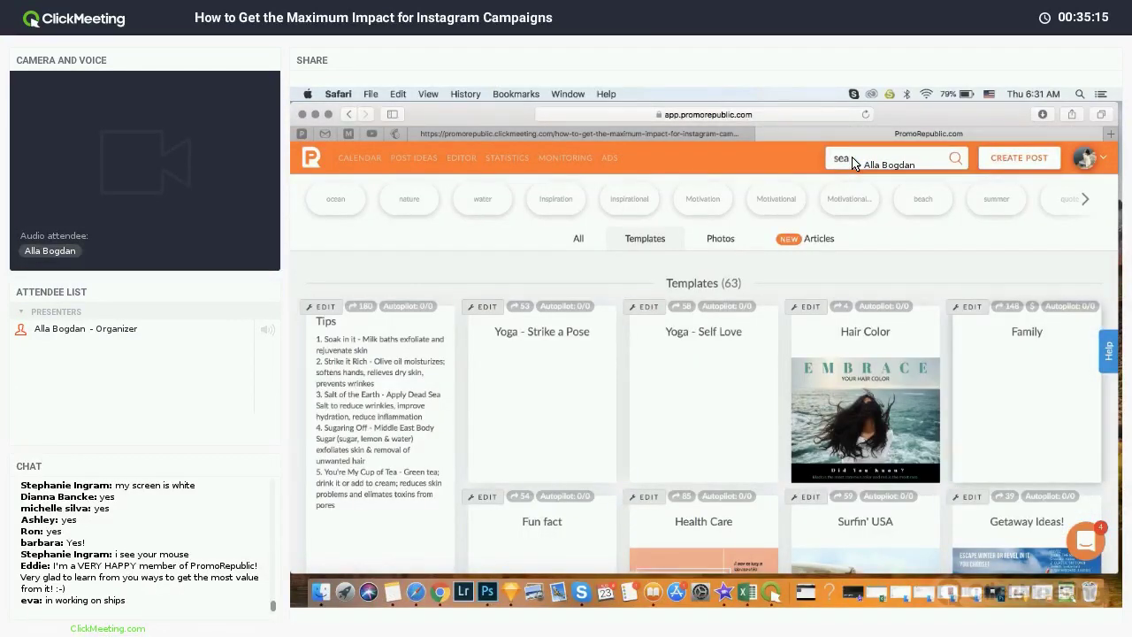
scroll(981, 446, "down", 5)
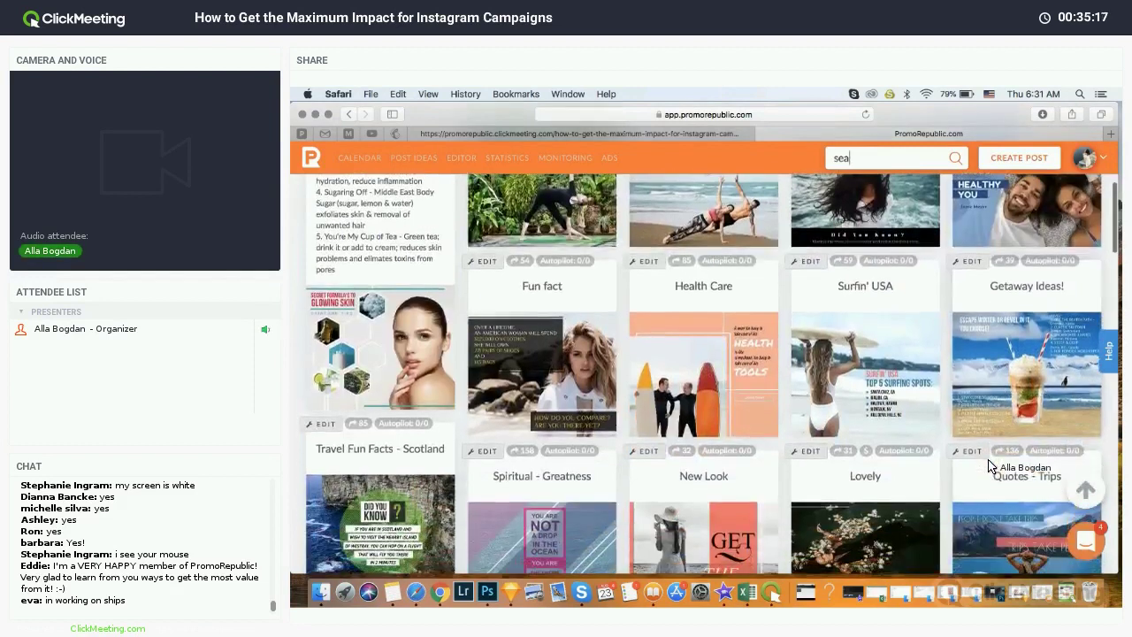
scroll(989, 460, "down", 6)
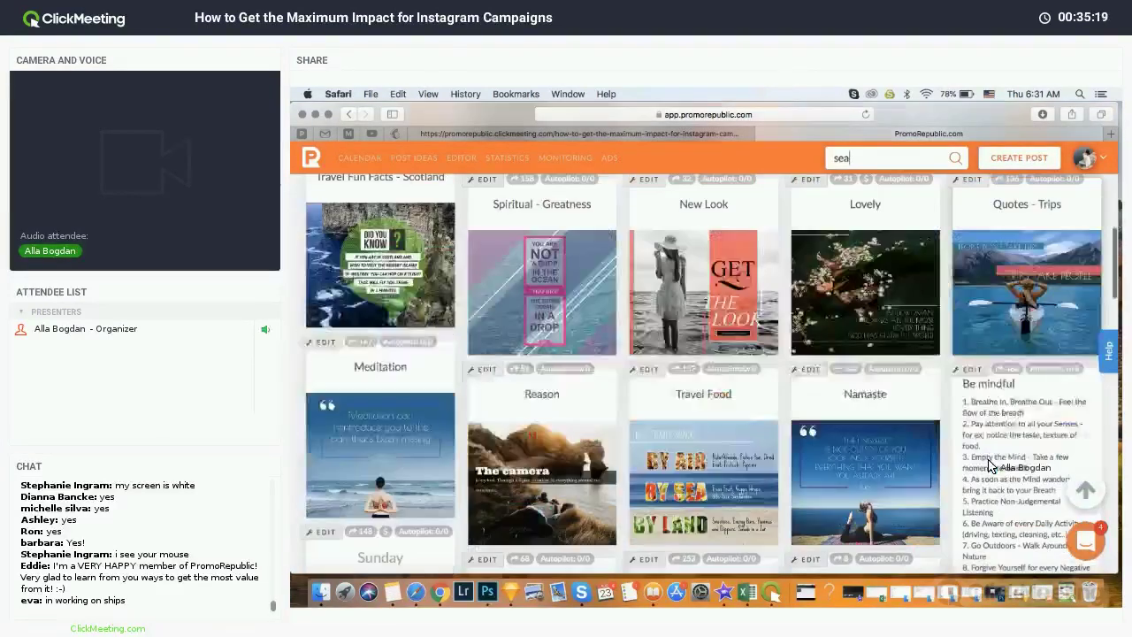
scroll(990, 466, "down", 6)
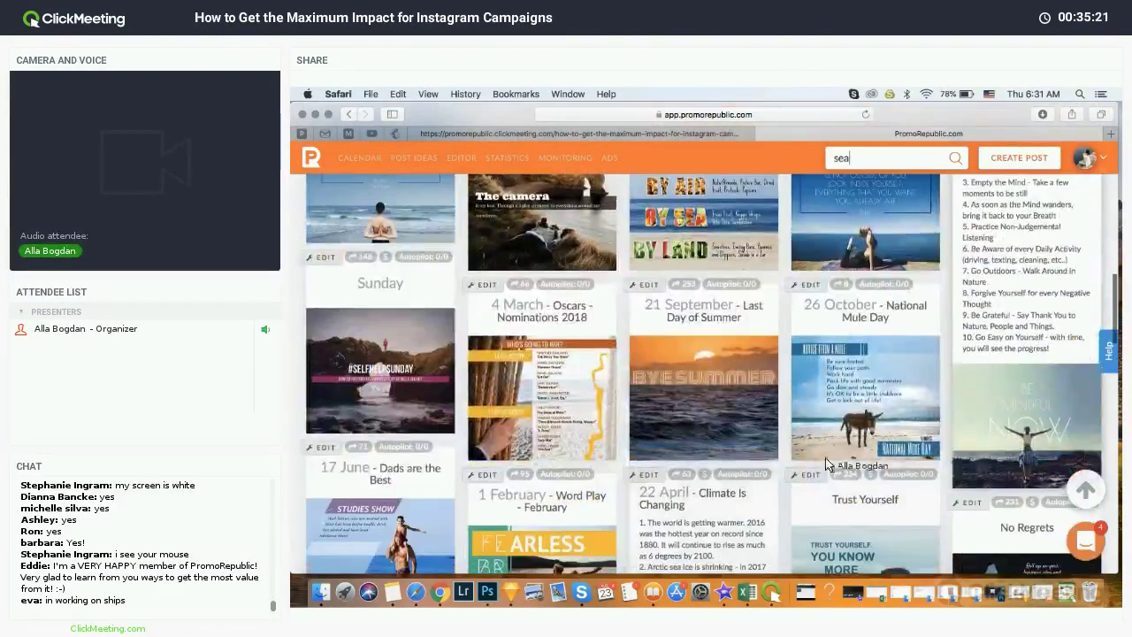
left_click(394, 599)
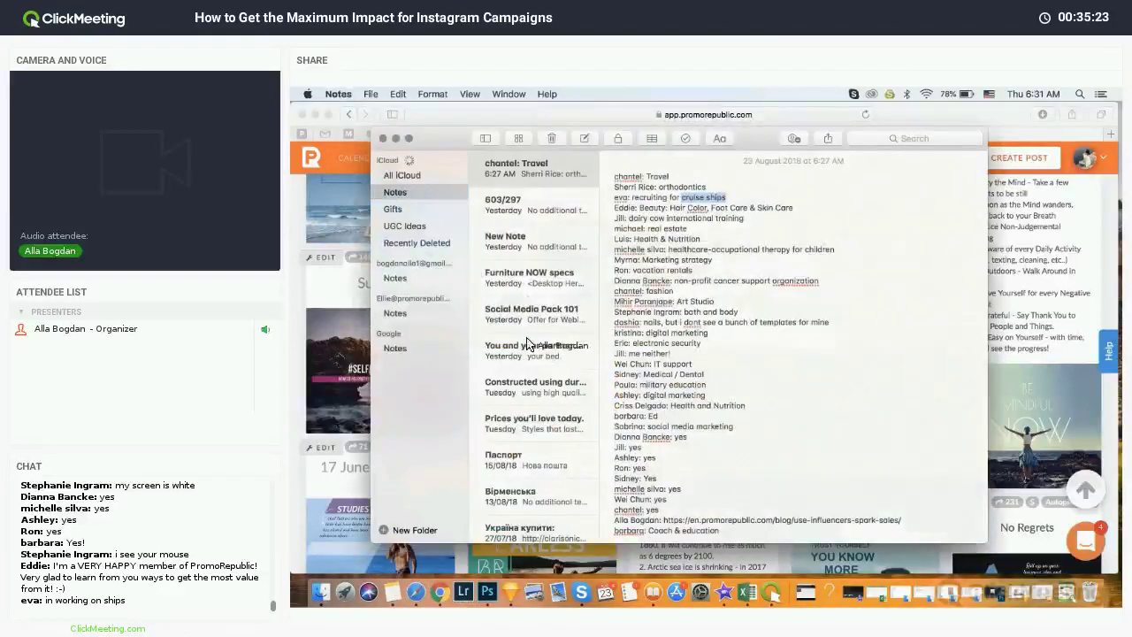
left_click(638, 213)
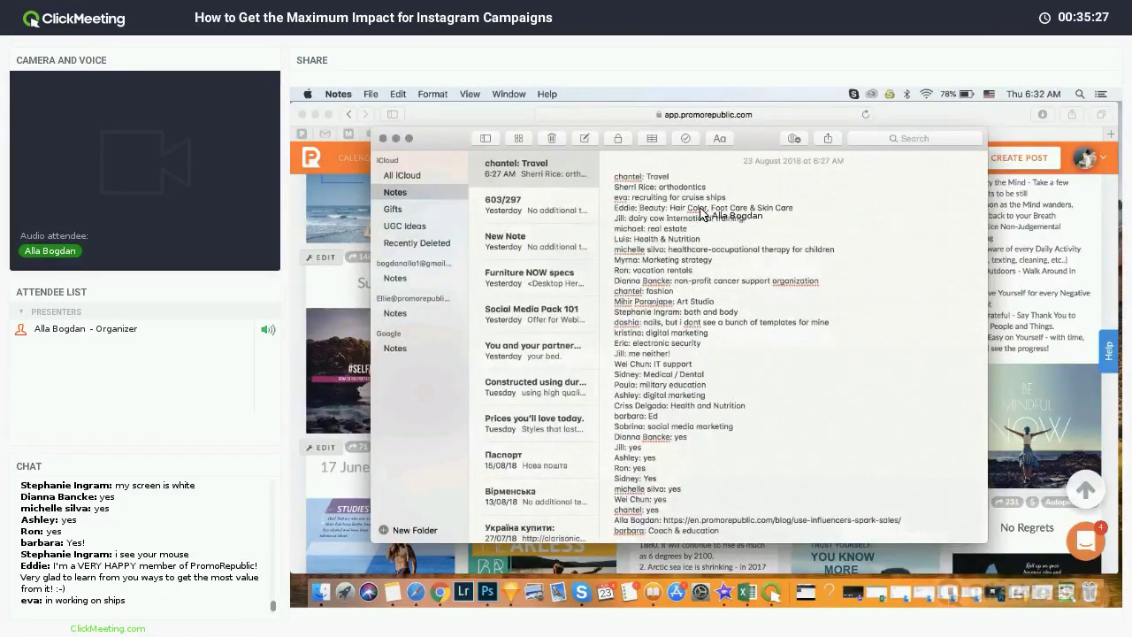
left_click(1099, 250)
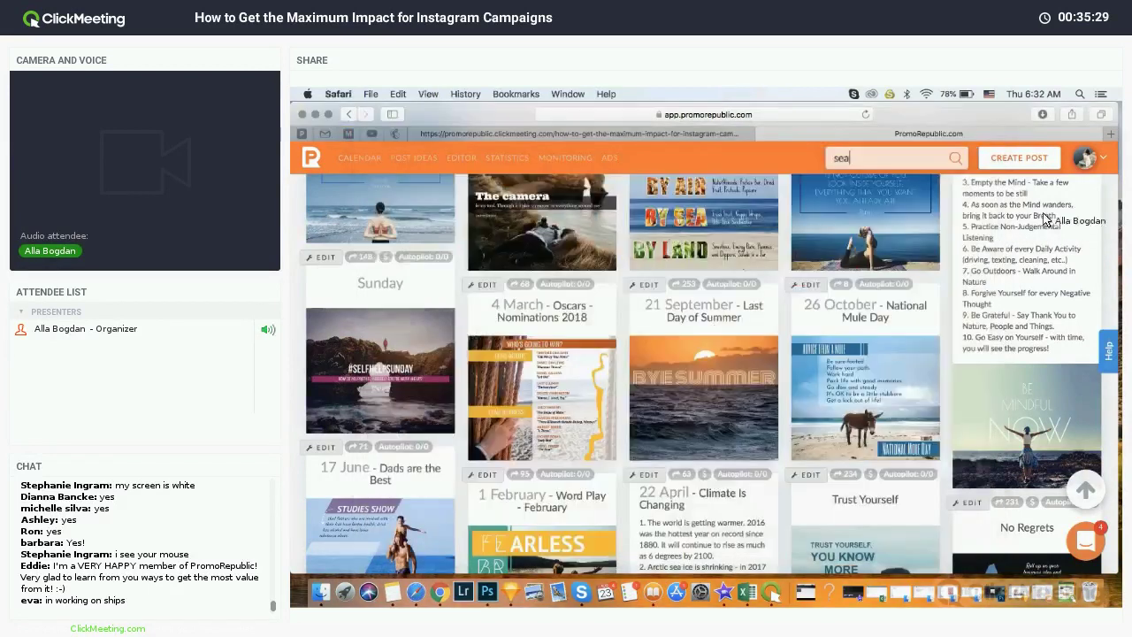
Step: Leave the unsaved post without saving and run a 'salon' template search
left_click(973, 205)
left_click(349, 114)
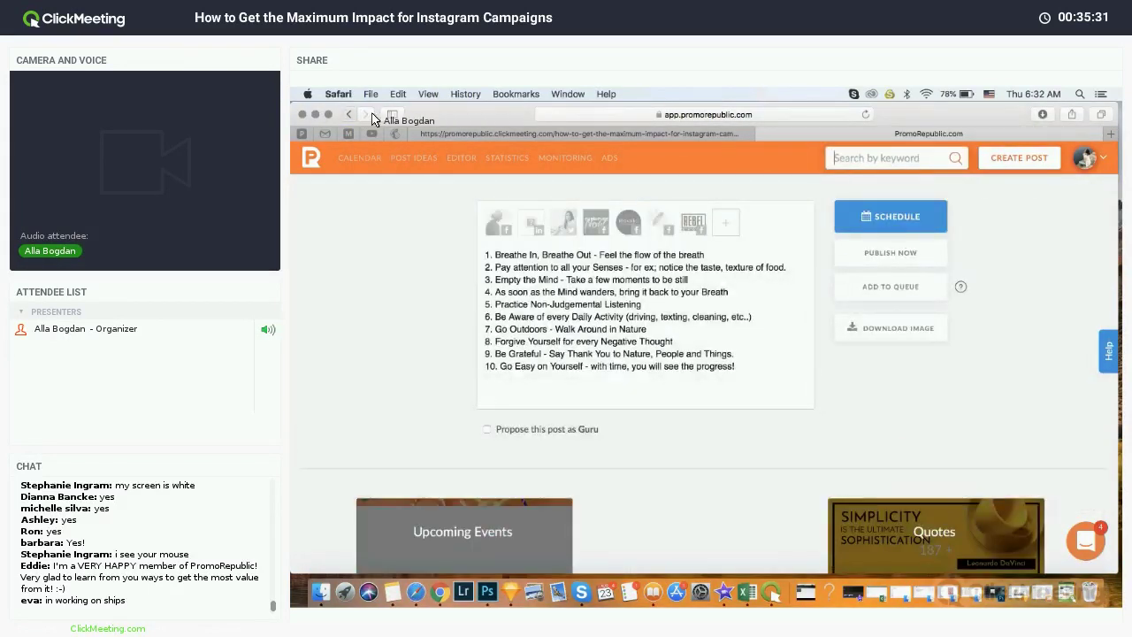
left_click(822, 365)
type("sea")
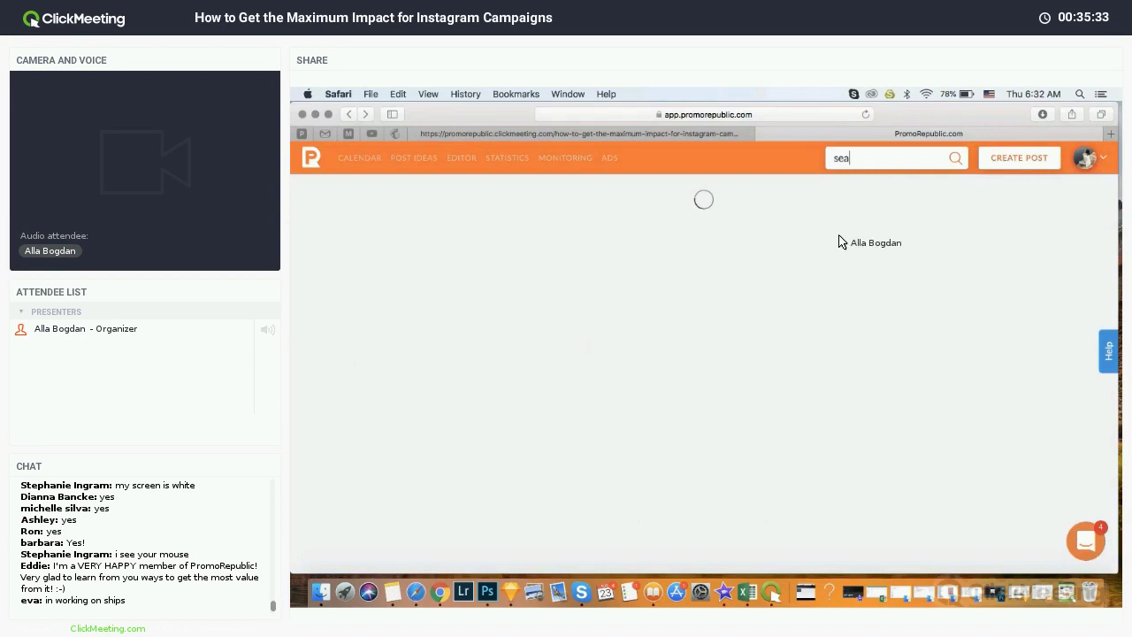
left_click_drag(854, 164, 814, 158)
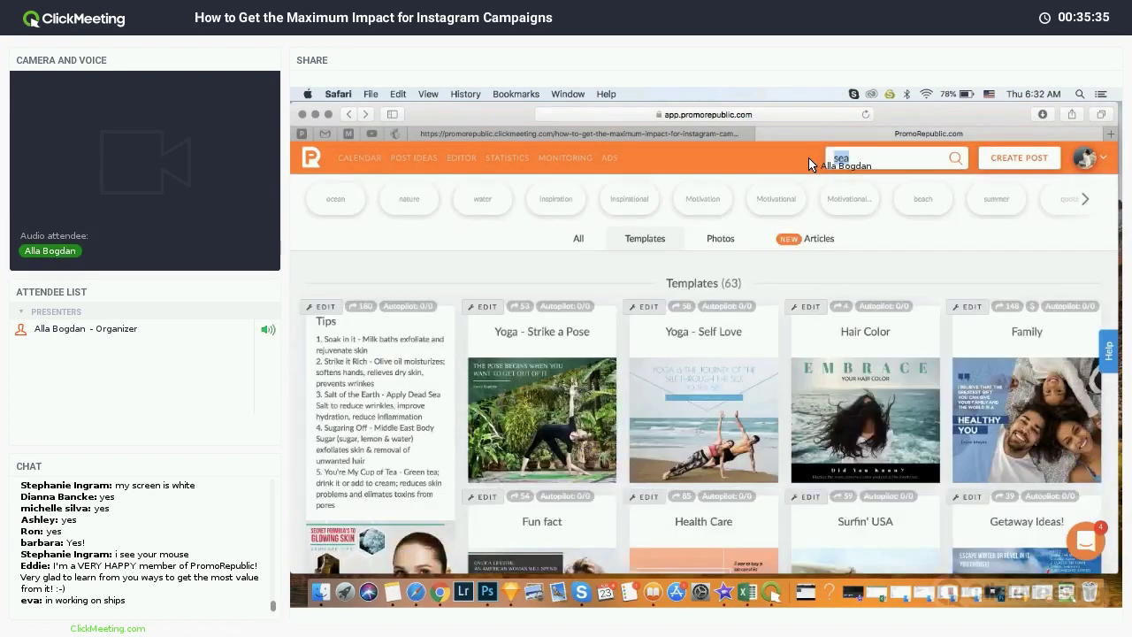
key("Return")
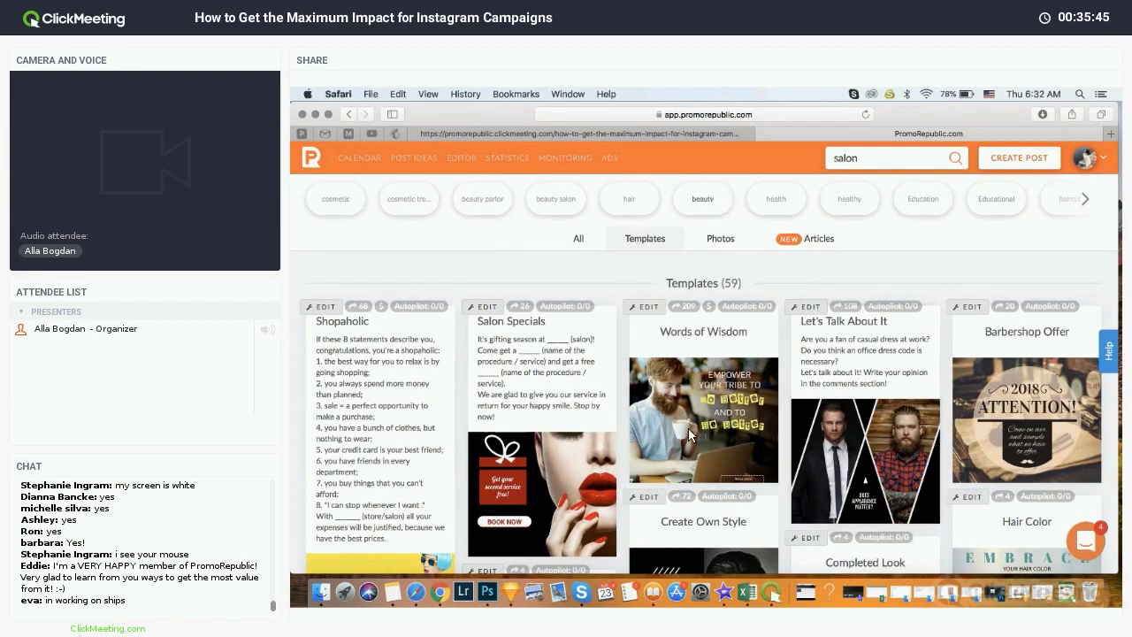
Step: Filter to the beauty category and scroll its 219 templates, then return to the top
left_click(703, 202)
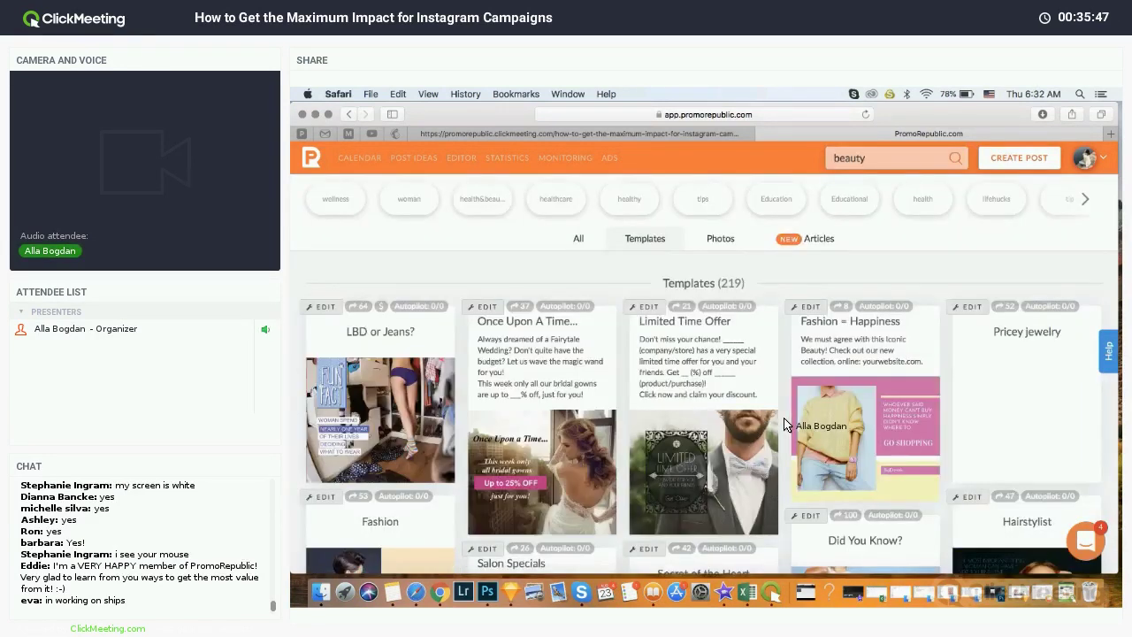
scroll(910, 450, "down", 5)
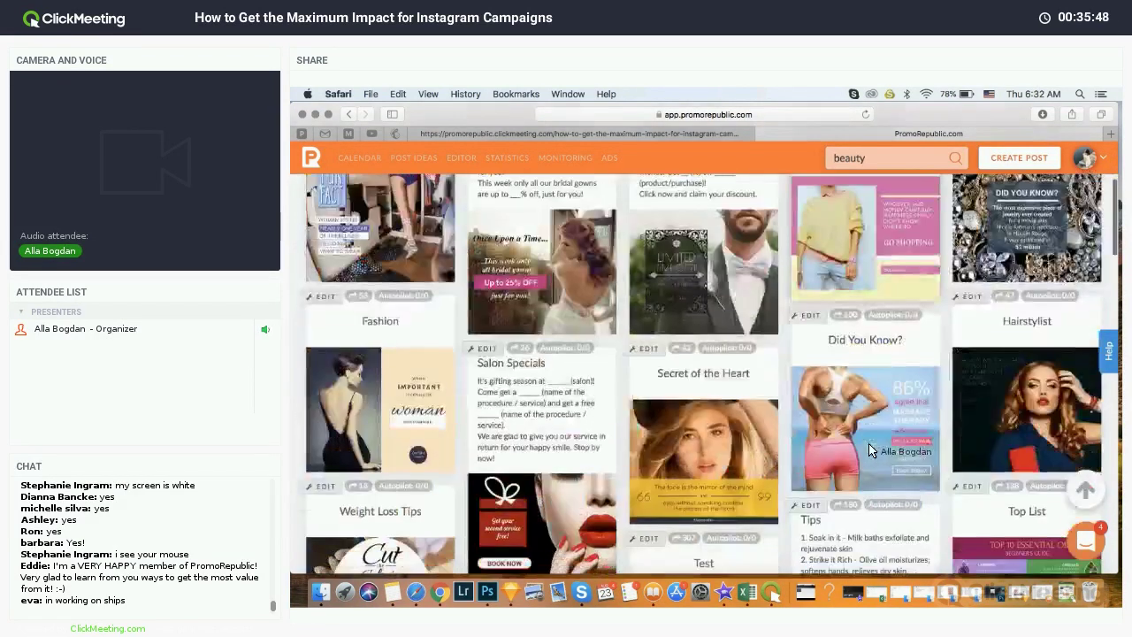
scroll(870, 451, "down", 4)
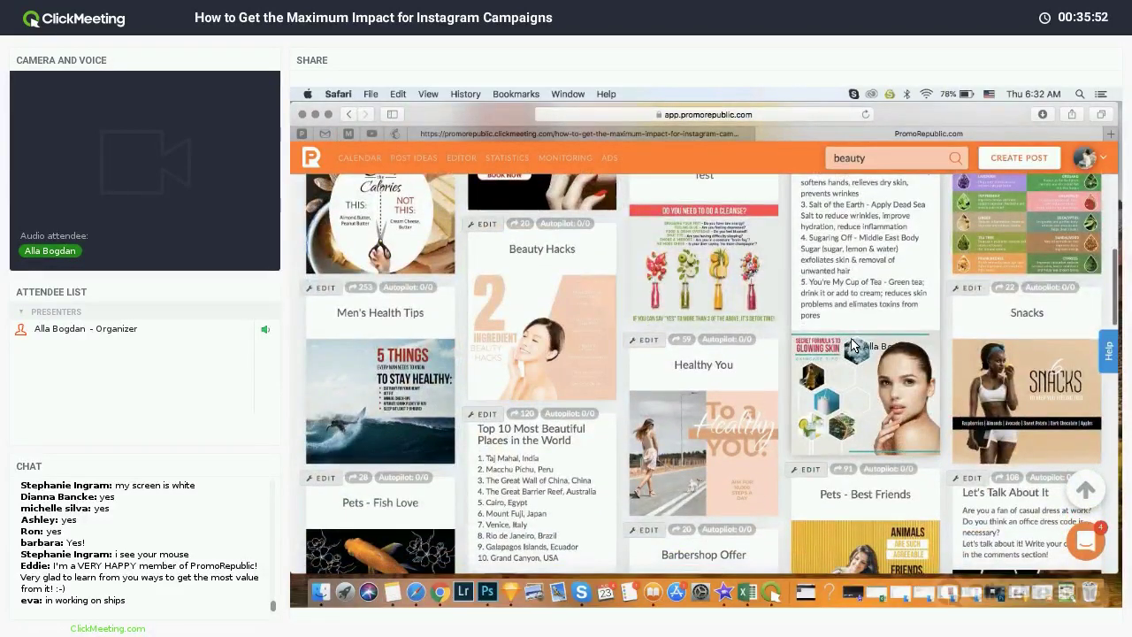
scroll(840, 389, "up", 1)
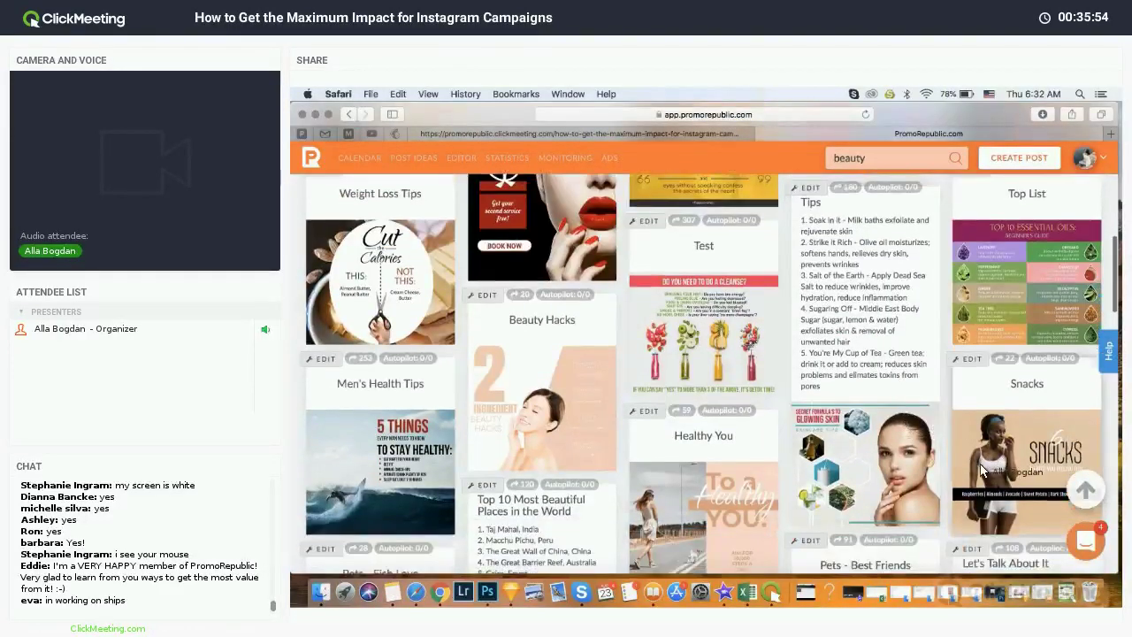
scroll(986, 473, "down", 3)
scroll(986, 473, "down", 4)
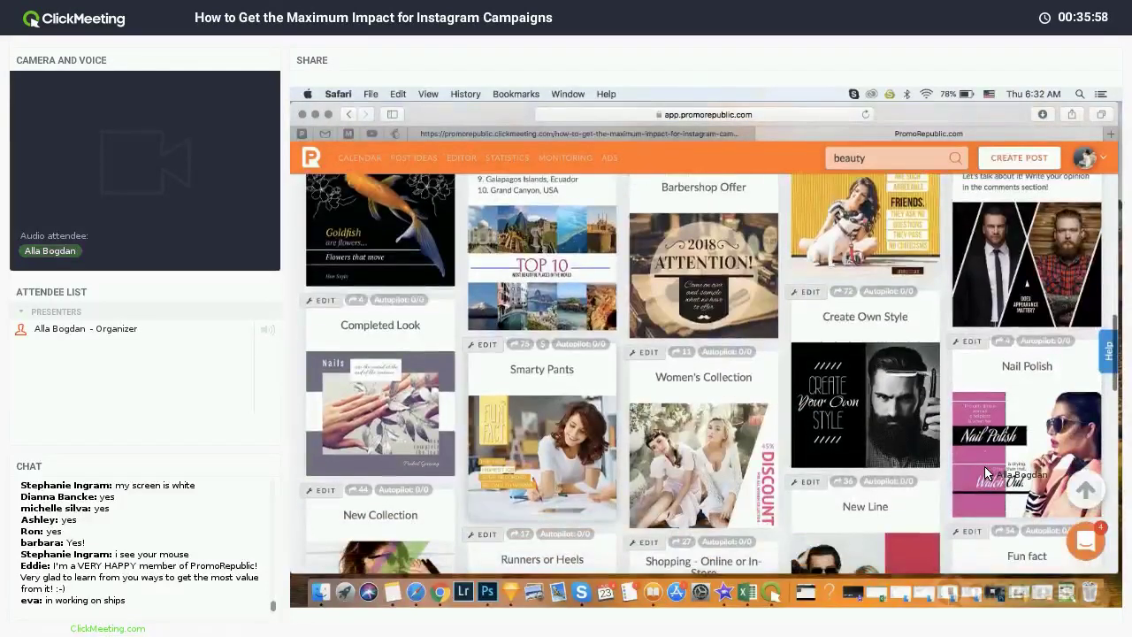
scroll(705, 444, "down", 2)
scroll(704, 444, "down", 4)
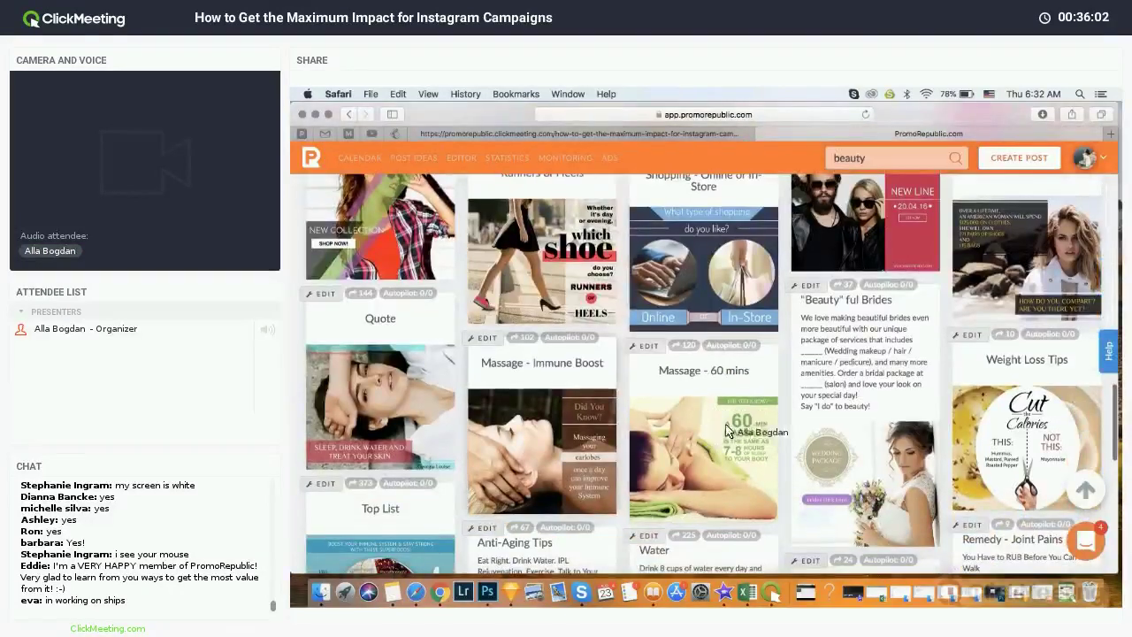
scroll(705, 445, "down", 1)
scroll(880, 503, "down", 3)
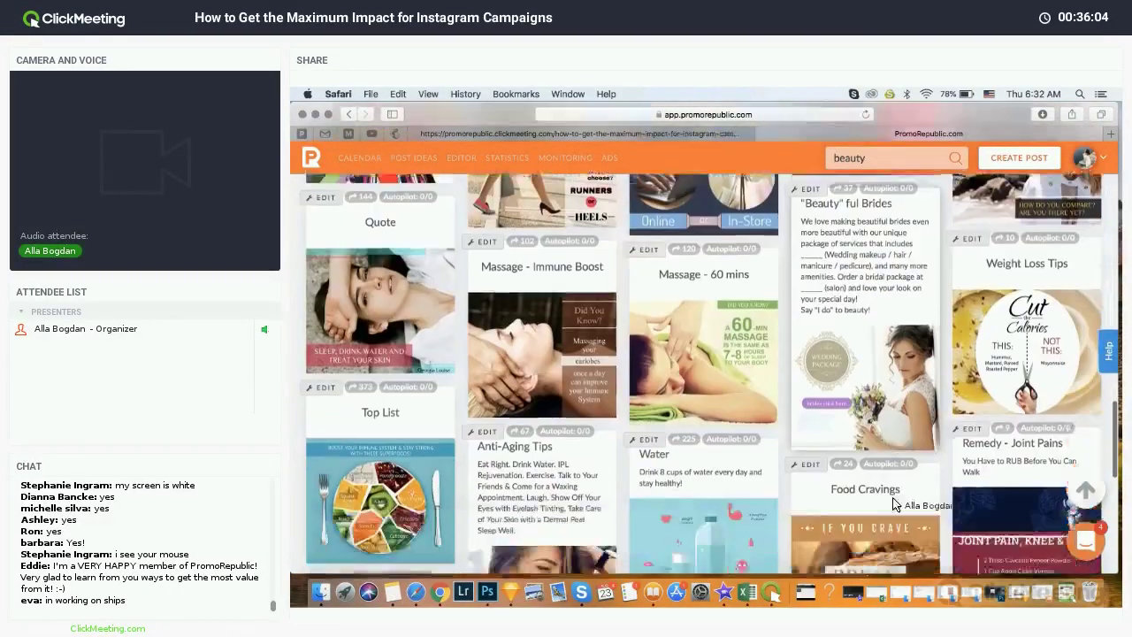
scroll(895, 504, "down", 6)
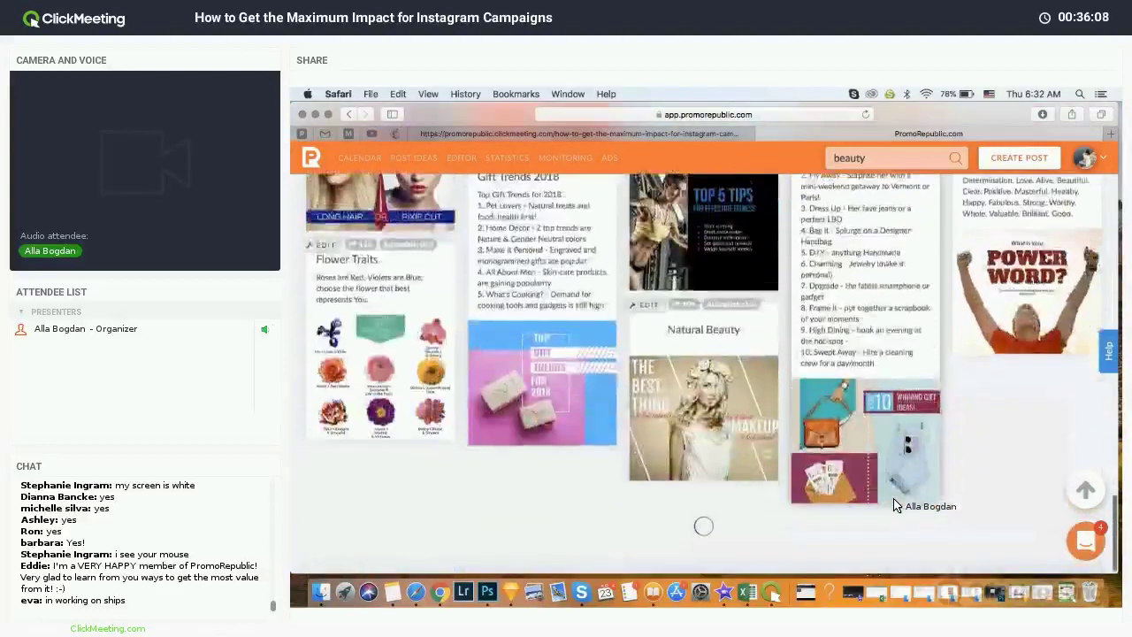
left_click(1086, 489)
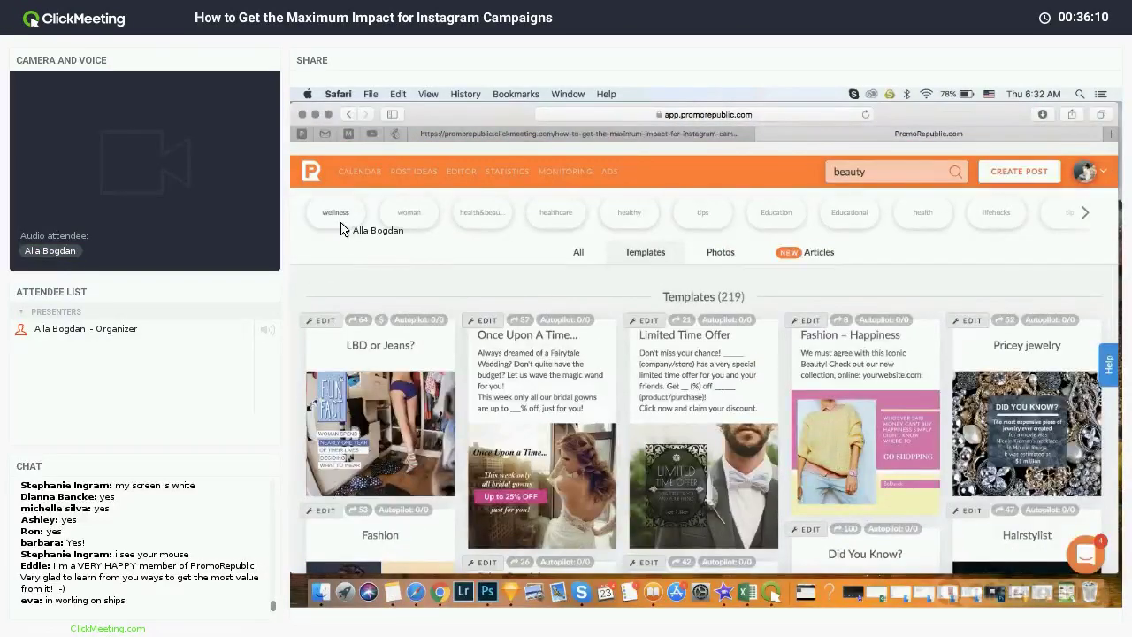
Step: Switch the results to the health&beauty category and glance at the ClickMeeting webinar page
left_click(480, 213)
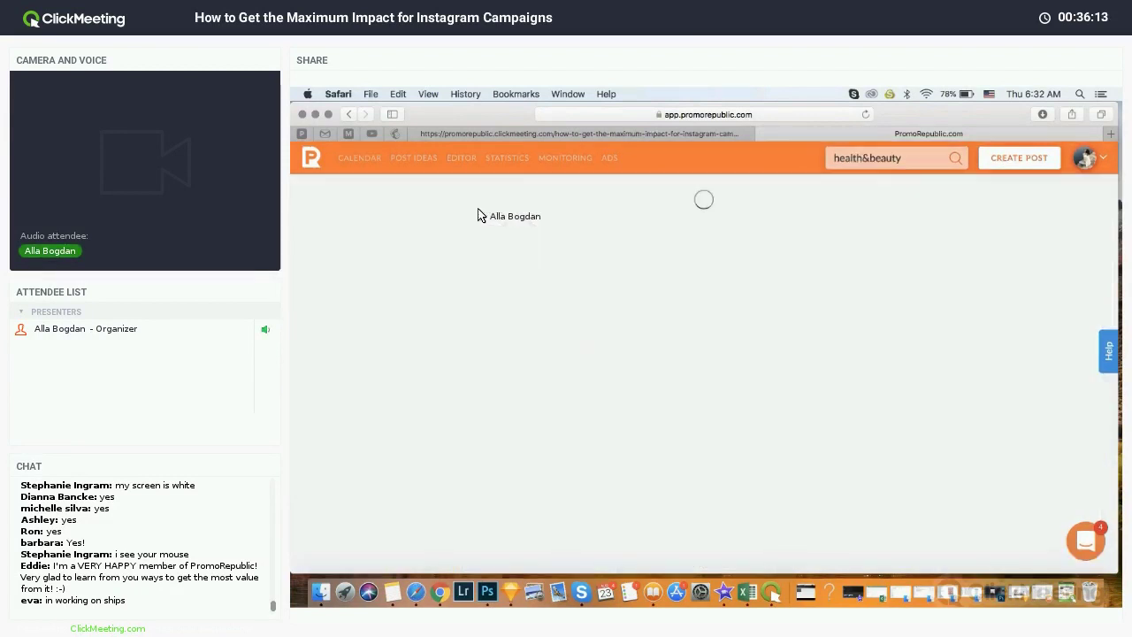
left_click(577, 134)
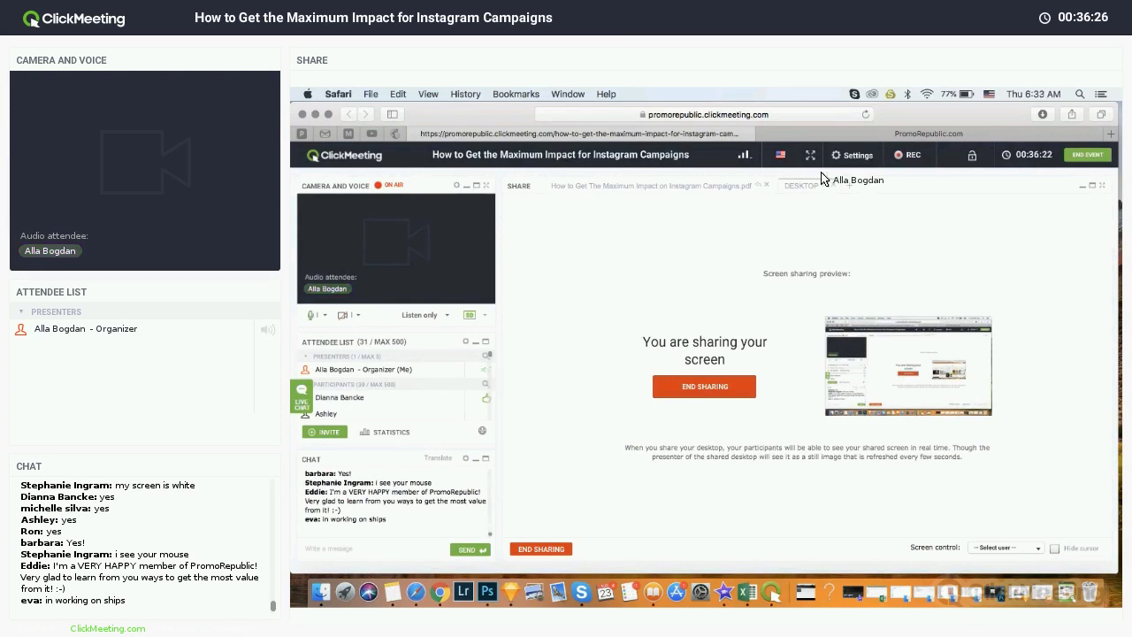
left_click(902, 134)
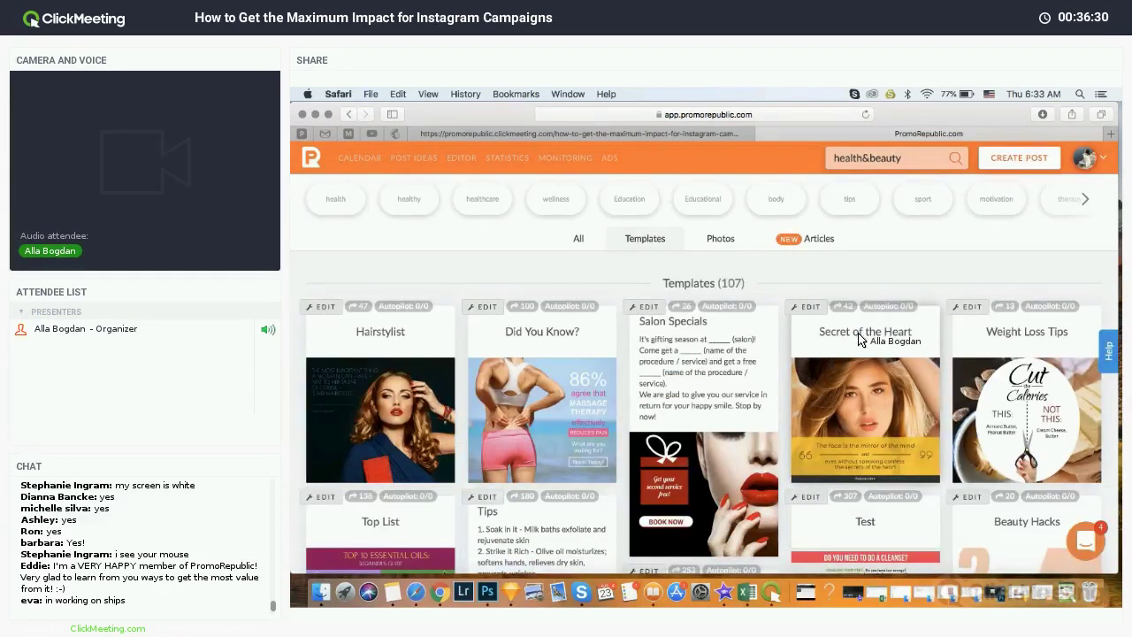
Step: Scroll through the 107 health&beauty templates, including Hairstylist, Salon Specials and Weight Loss Tips
scroll(859, 340, "down", 1)
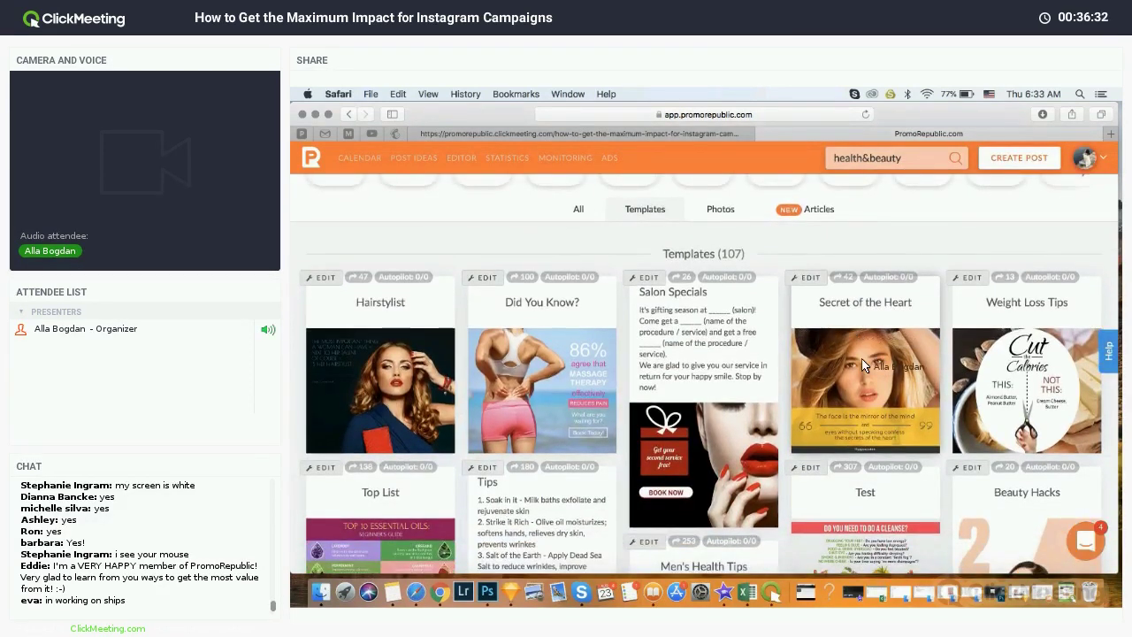
scroll(885, 433, "down", 3)
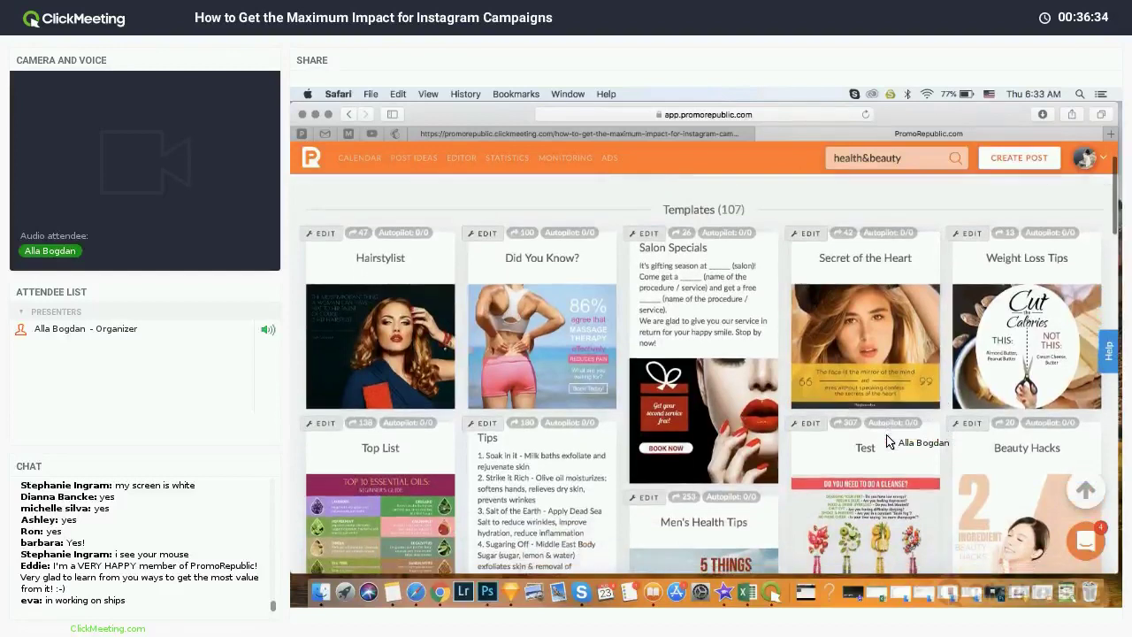
scroll(888, 439, "down", 2)
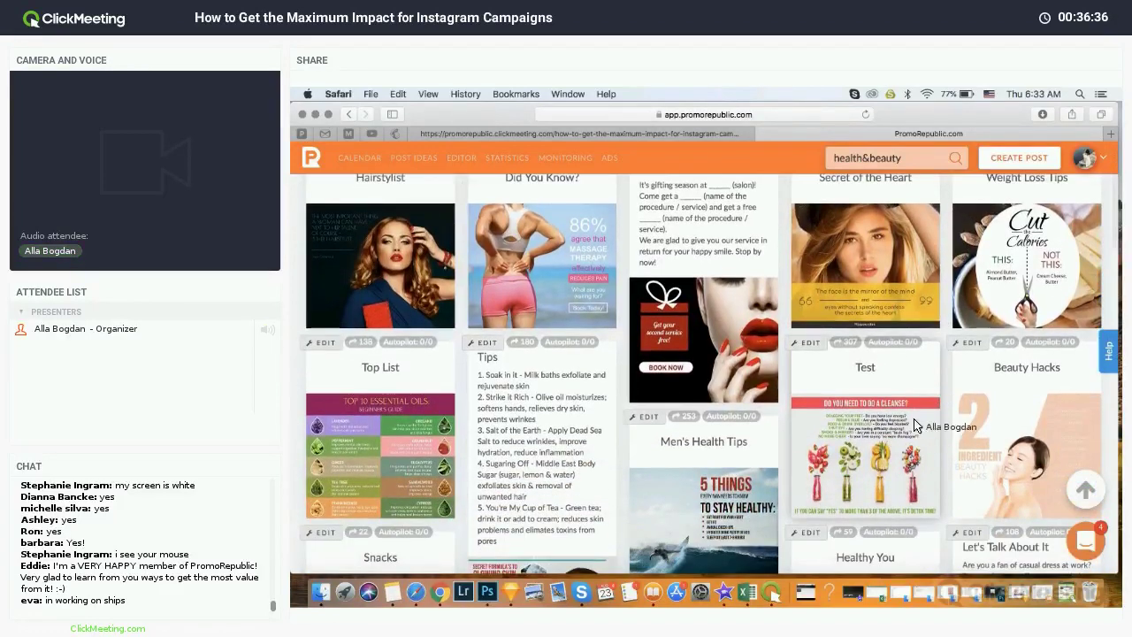
scroll(986, 430, "down", 5)
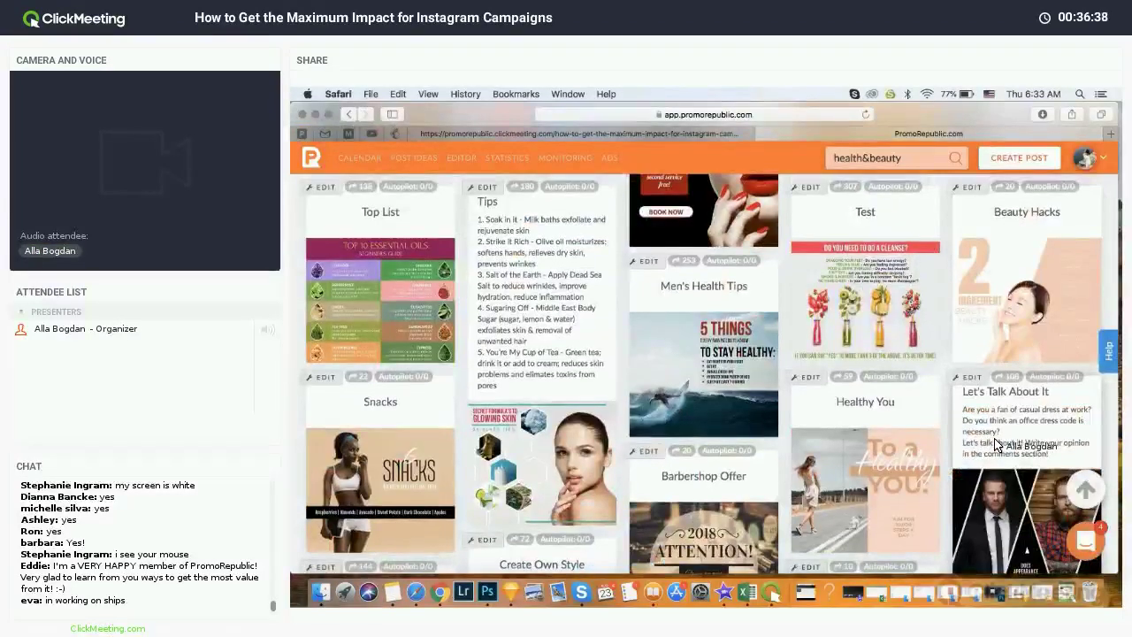
scroll(996, 444, "down", 5)
scroll(995, 445, "down", 3)
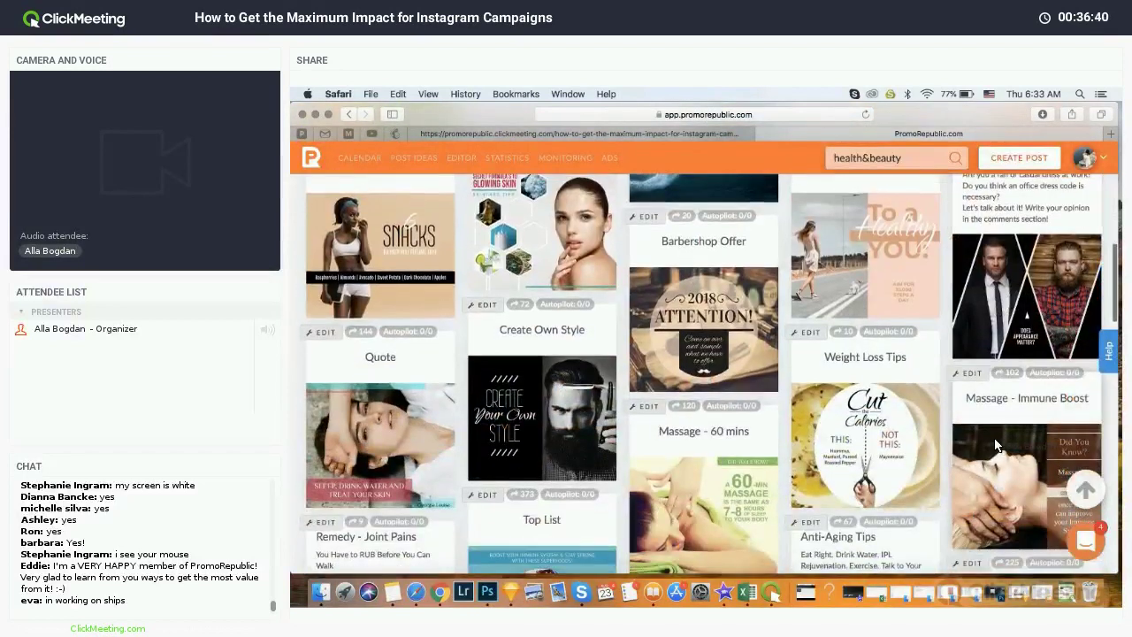
scroll(996, 444, "down", 9)
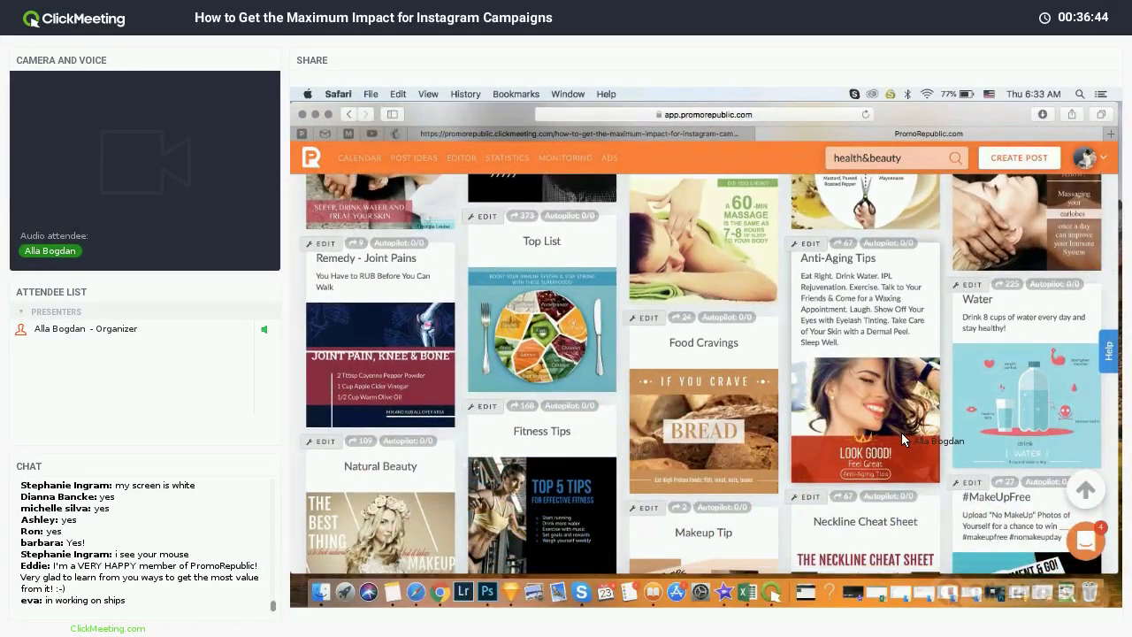
scroll(902, 439, "down", 4)
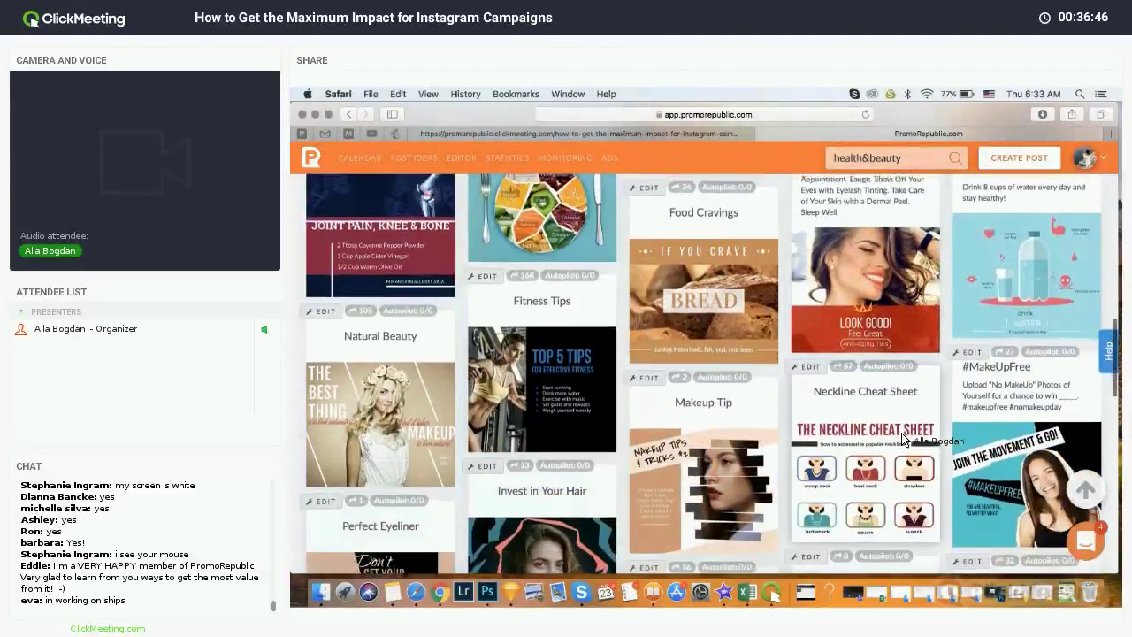
scroll(902, 439, "down", 1)
scroll(881, 439, "down", 10)
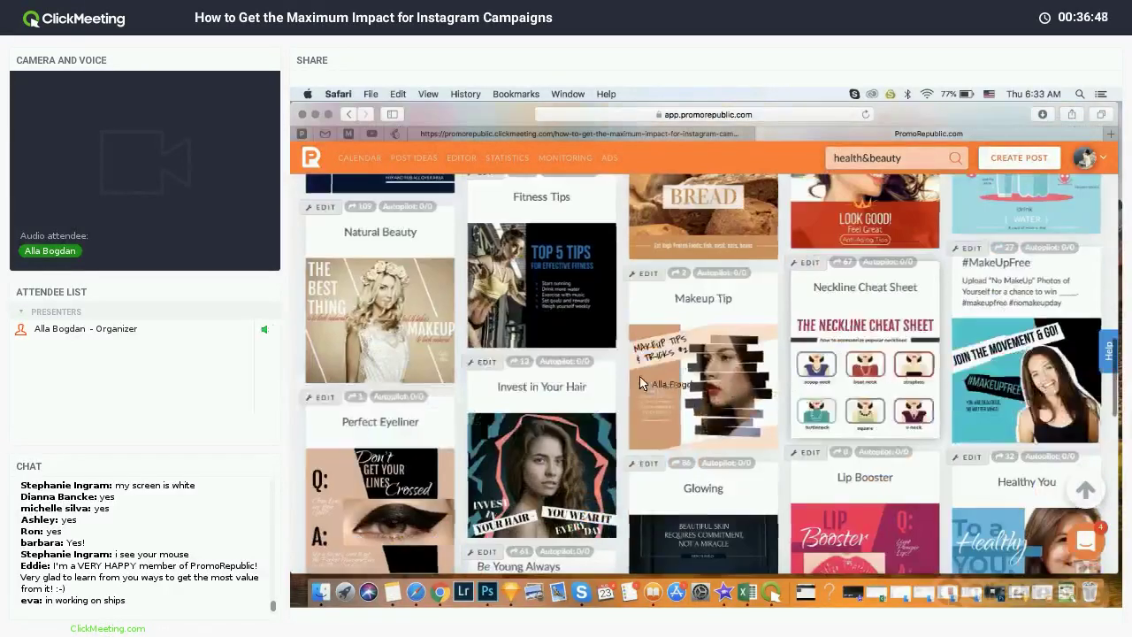
scroll(637, 504, "up", 15)
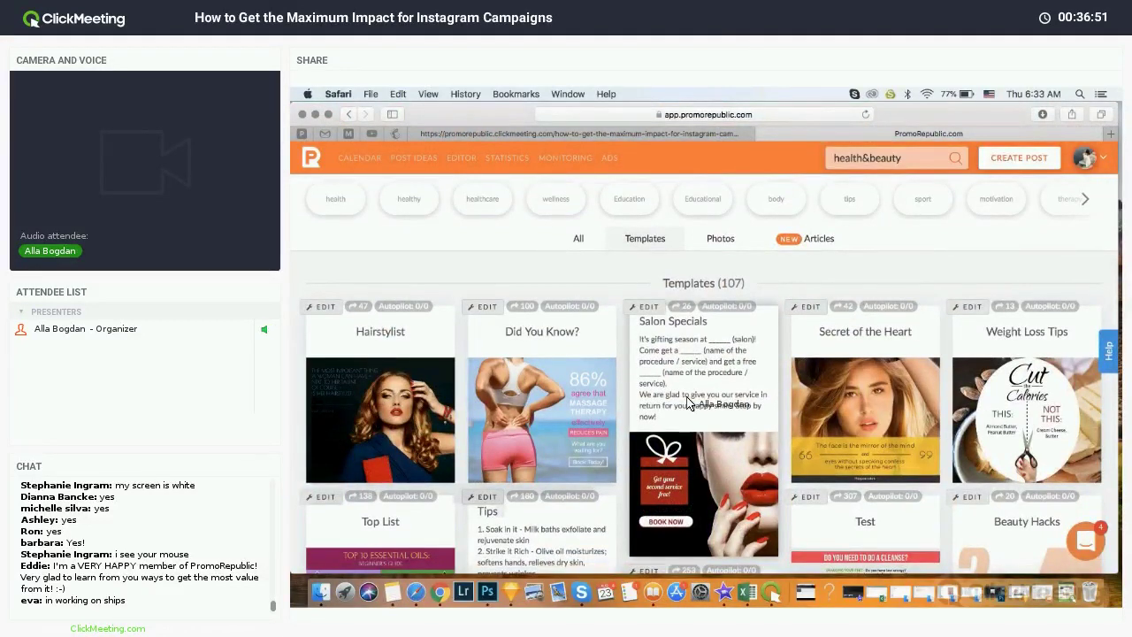
Step: In Notes, mark and clear two attendee niche lines, then return to PromoRepublic's search box
left_click(392, 592)
left_click_drag(710, 208, 707, 220)
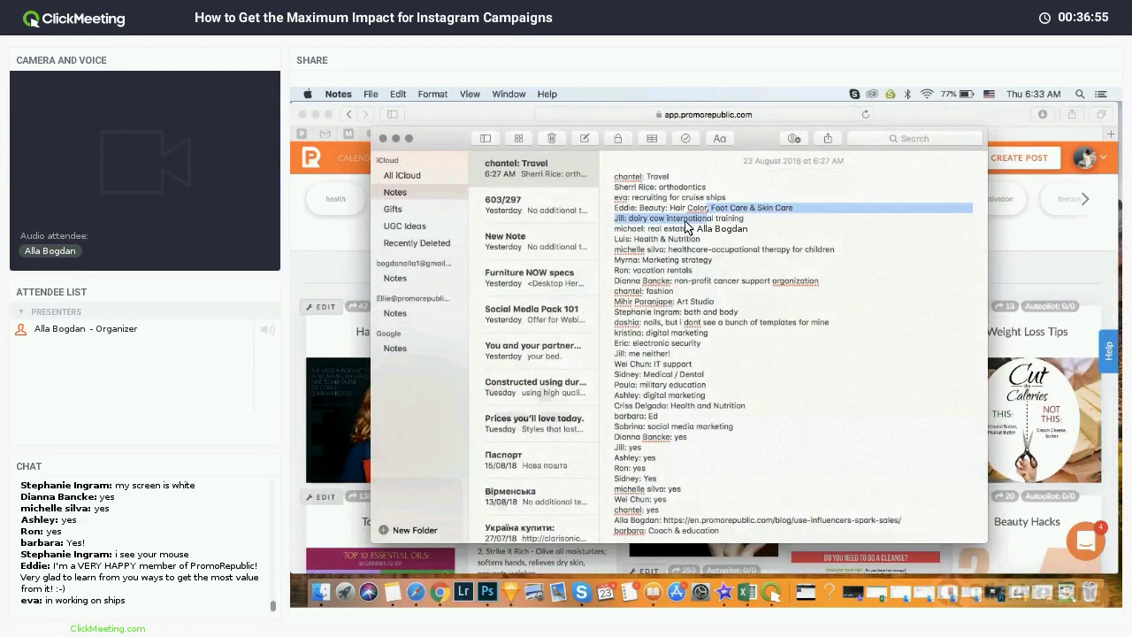
left_click(746, 228)
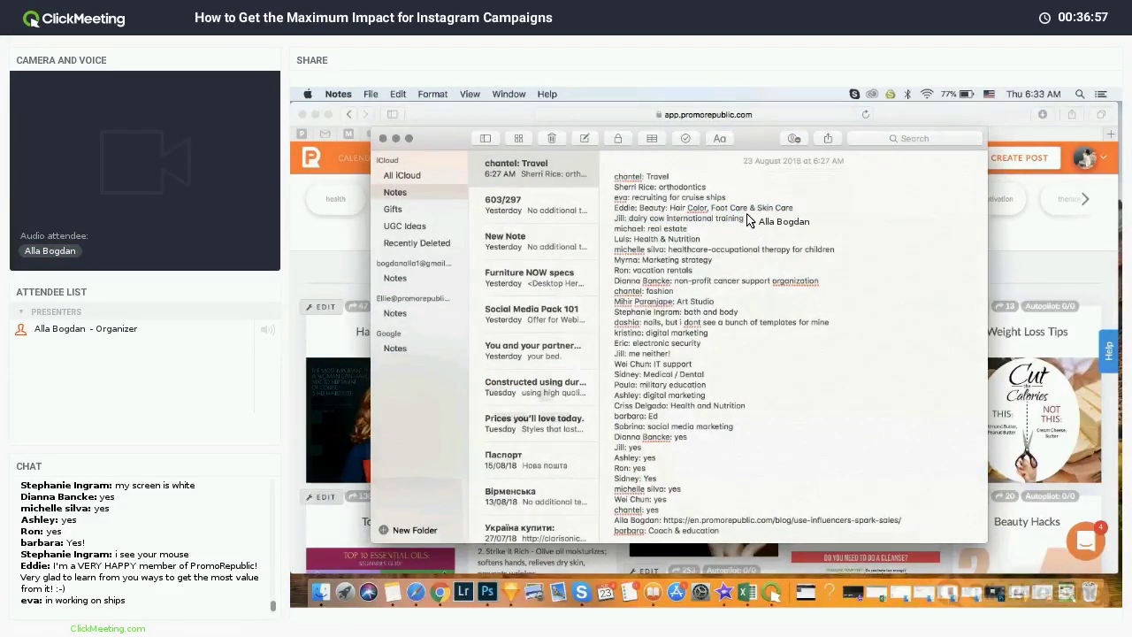
left_click(1047, 241)
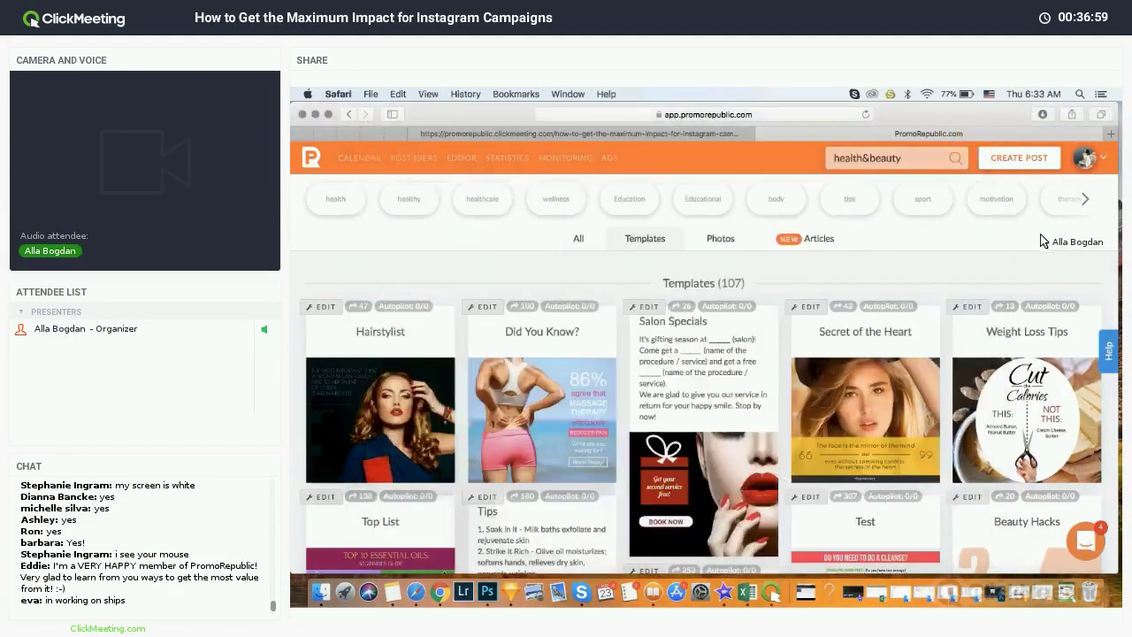
left_click(867, 161)
Step: Search templates for 'dairy' and scroll the 23 results, such as Grill, Raw Meal and Salad
triple_click(866, 161)
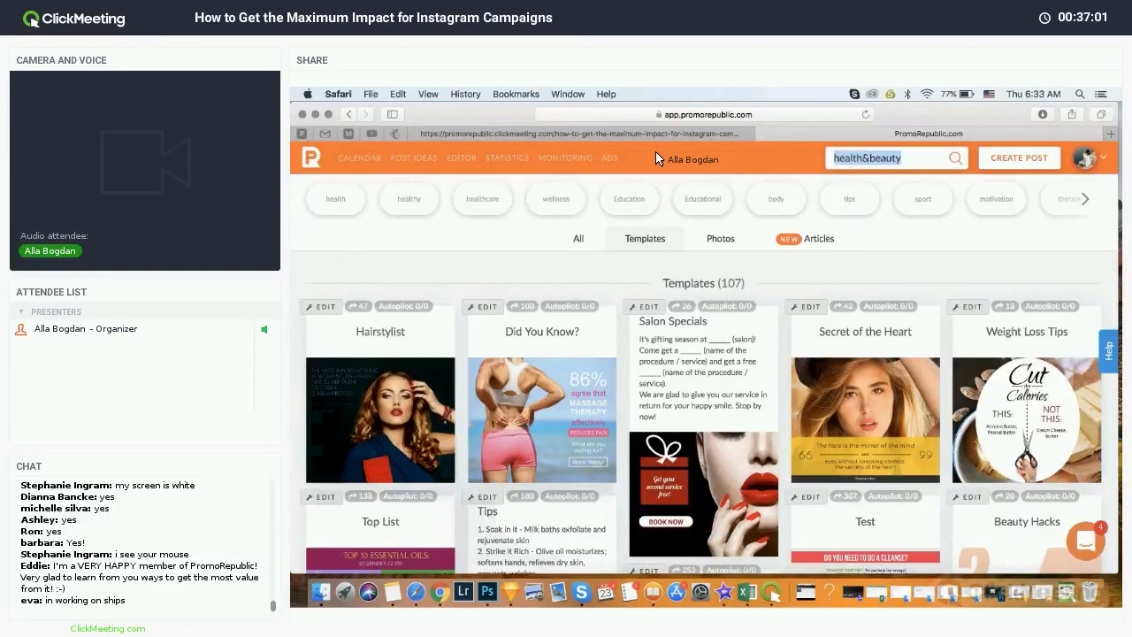
type("dal")
key("Return")
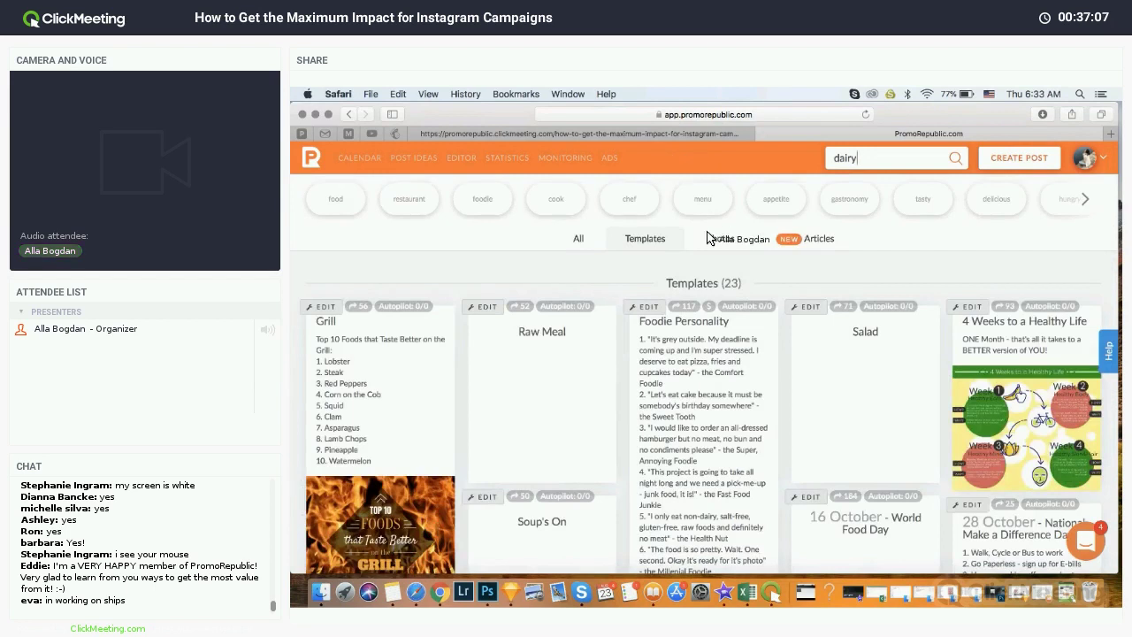
scroll(856, 460, "down", 3)
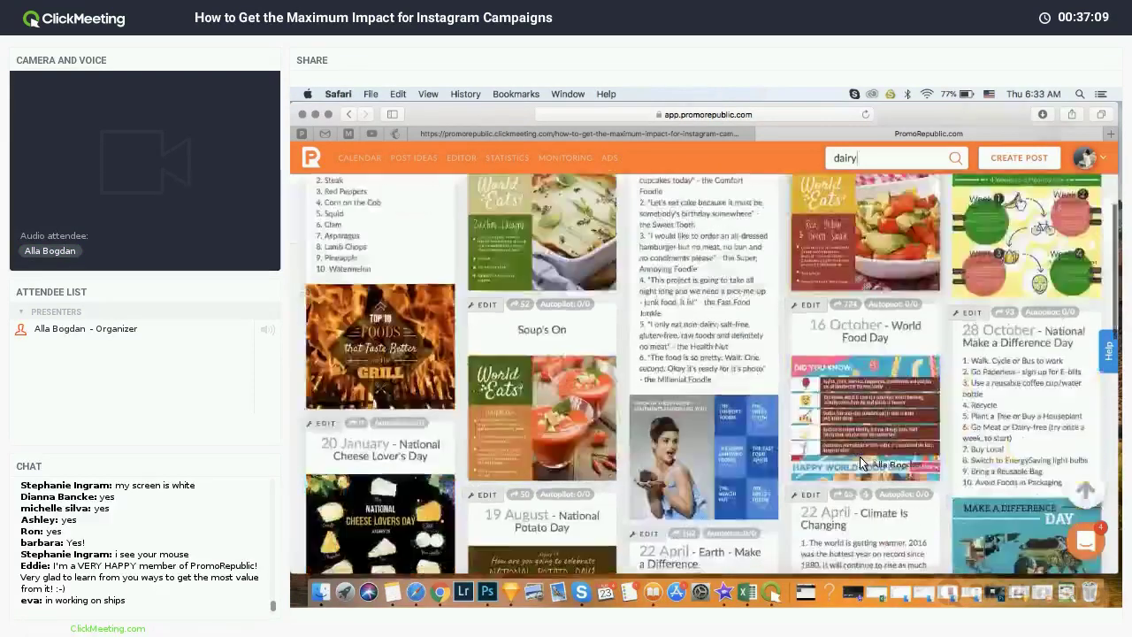
scroll(863, 460, "down", 5)
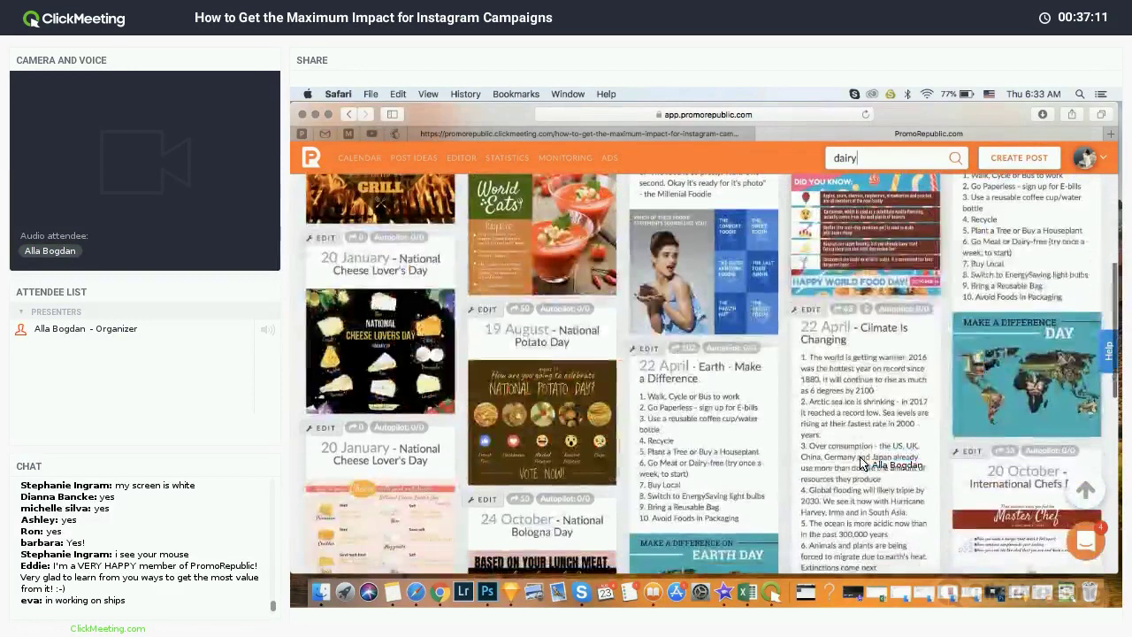
scroll(862, 443, "up", 15)
Step: Search templates for 'education', browse results like Re-wire Your Brain, then bring Notes forward
key("BackSpace")
key("BackSpace")
key("BackSpace")
key("BackSpace")
key("BackSpace")
type("e")
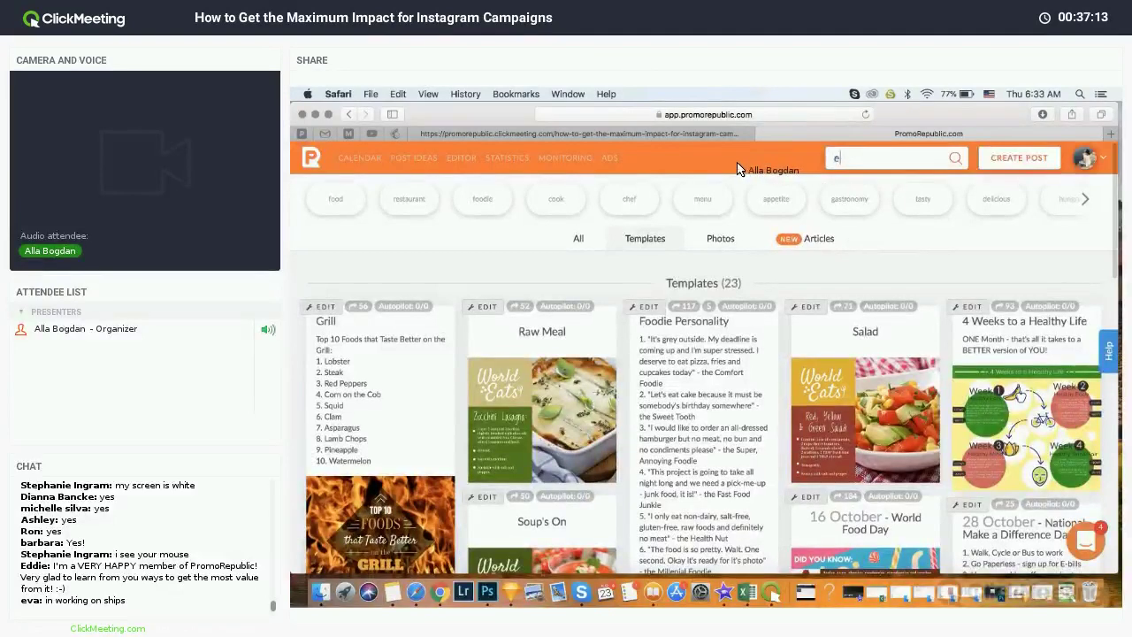
type("ducation")
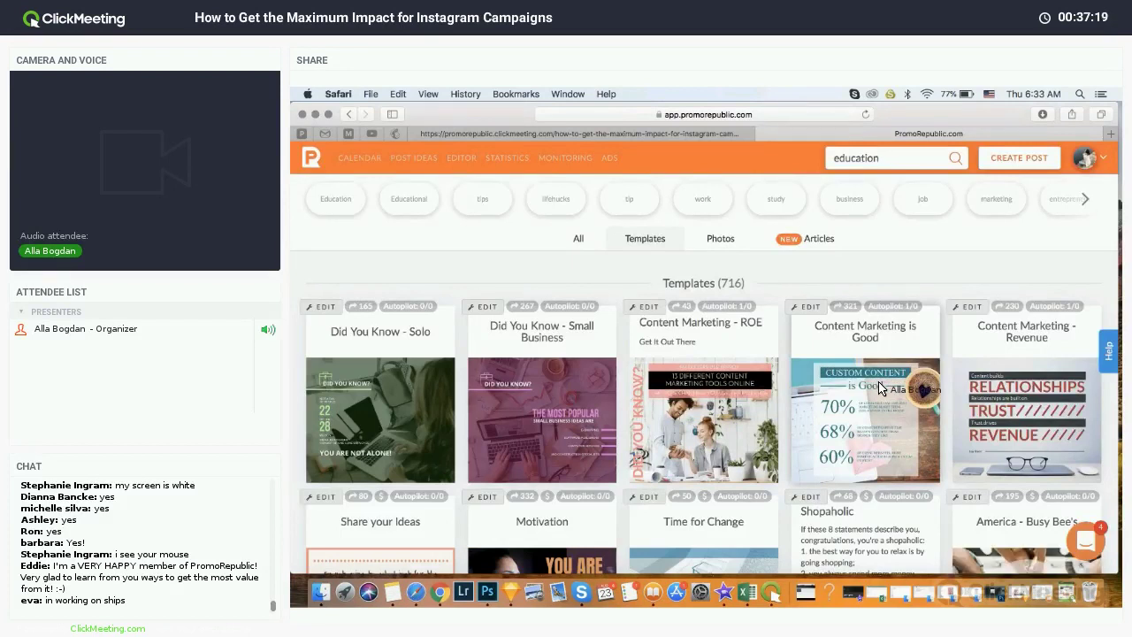
scroll(880, 388, "down", 10)
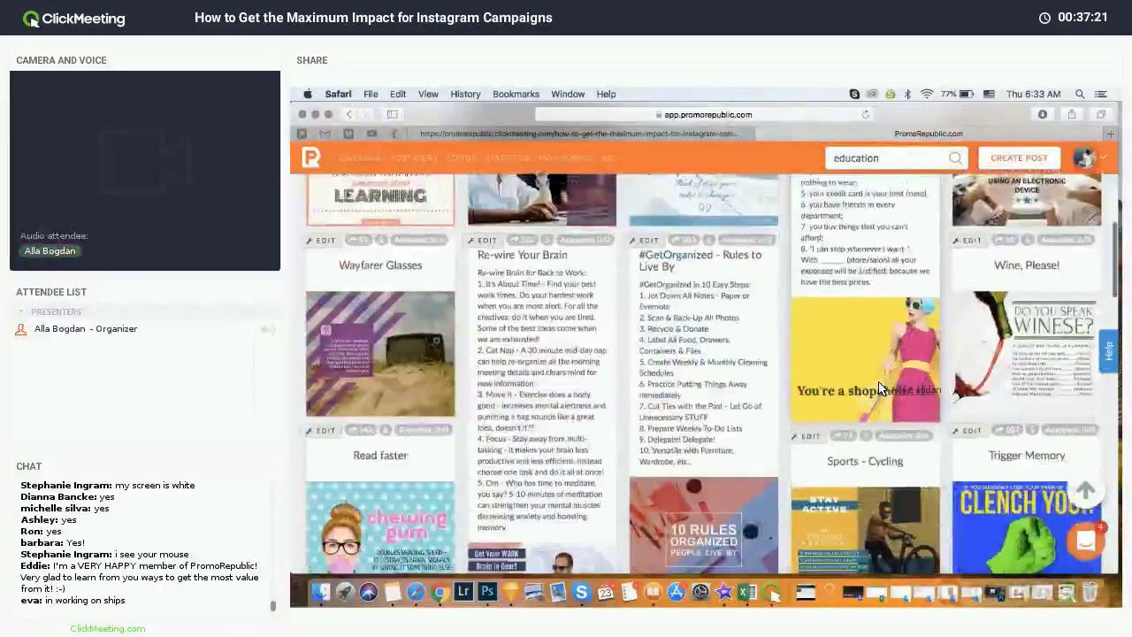
scroll(880, 388, "down", 2)
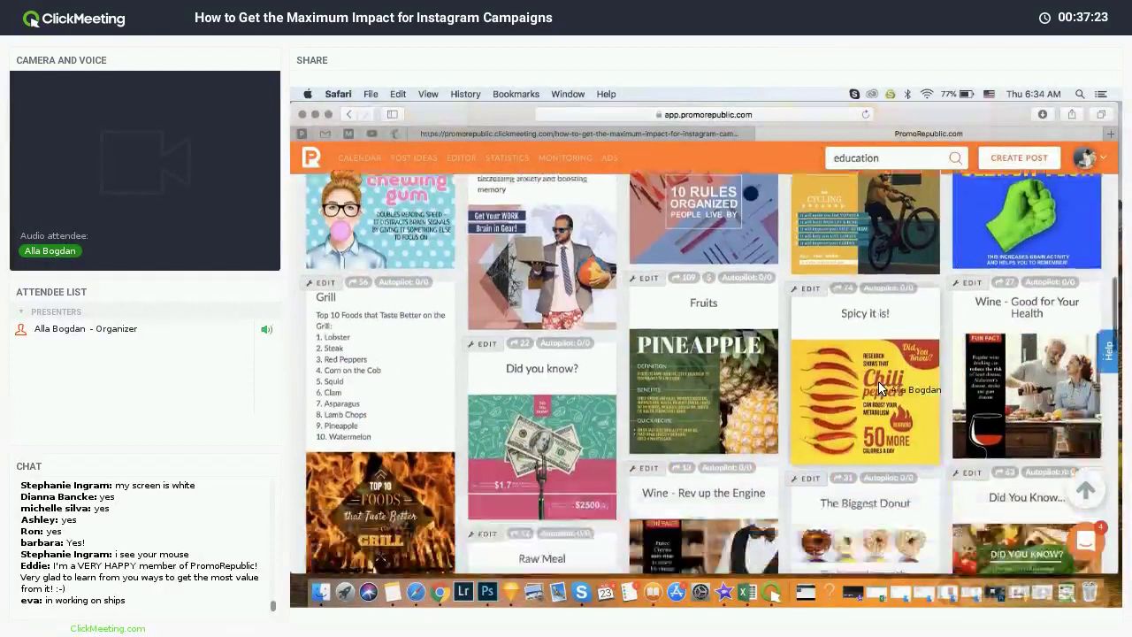
scroll(885, 316, "down", 4)
scroll(624, 455, "down", 5)
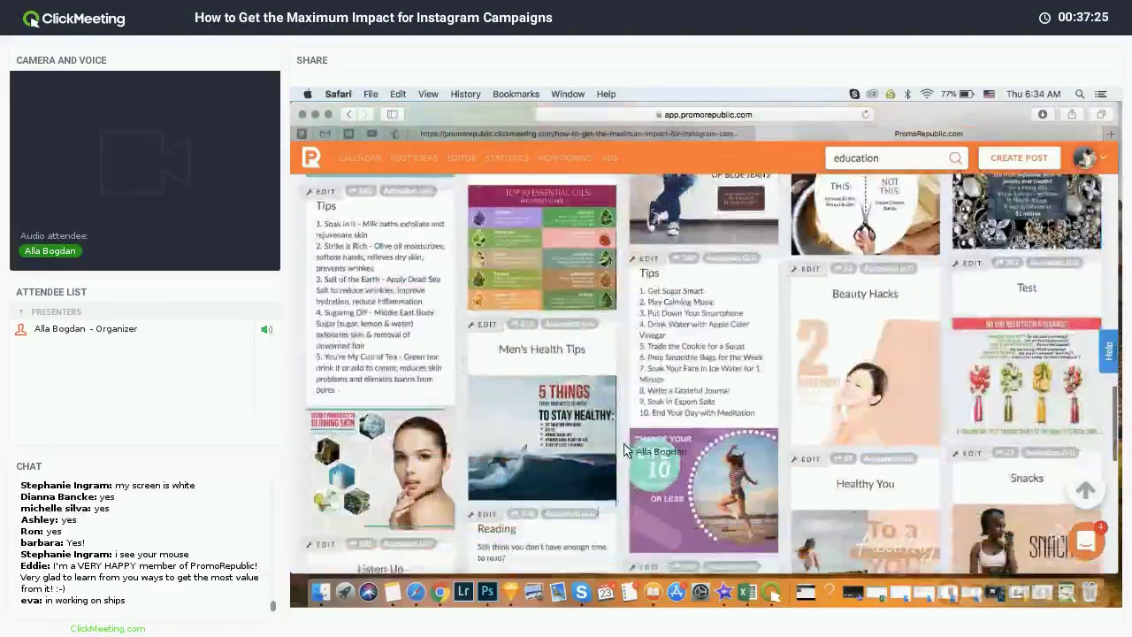
scroll(625, 449, "down", 5)
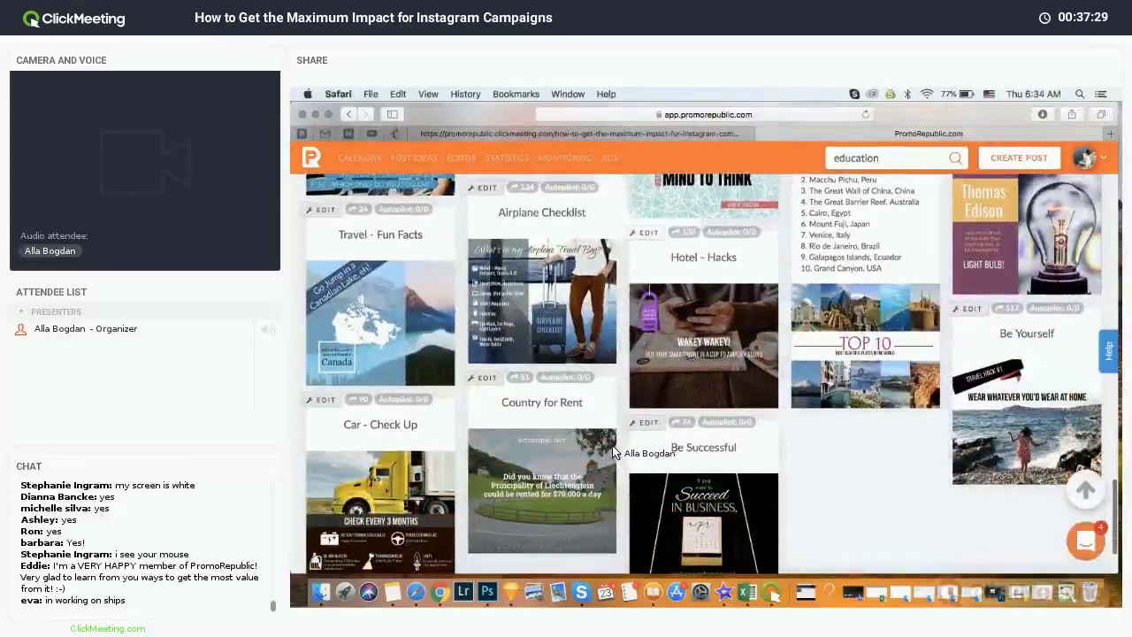
left_click(394, 594)
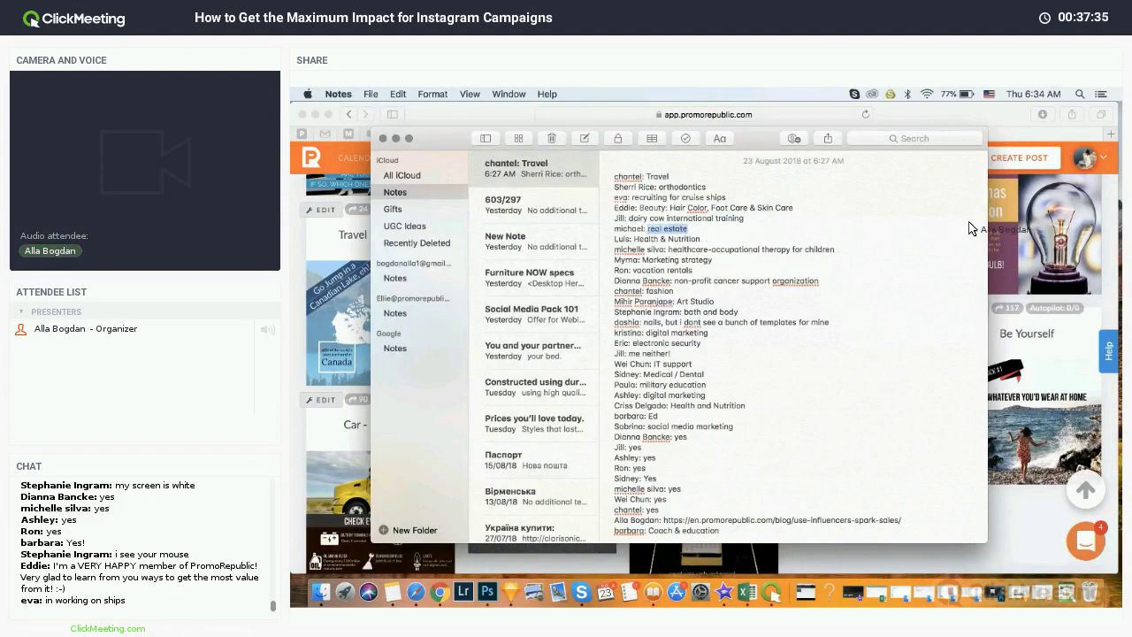
Step: Run the 'real estate' search and scroll the 41 templates, like Dream Home and Springtime Buys
left_click(1103, 226)
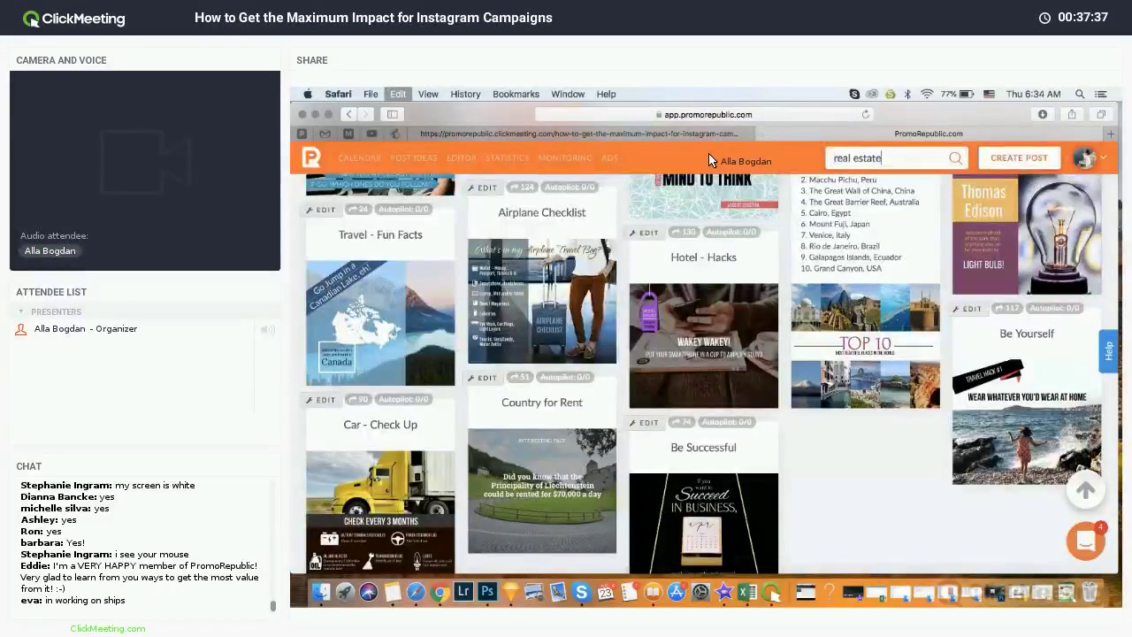
key("Return")
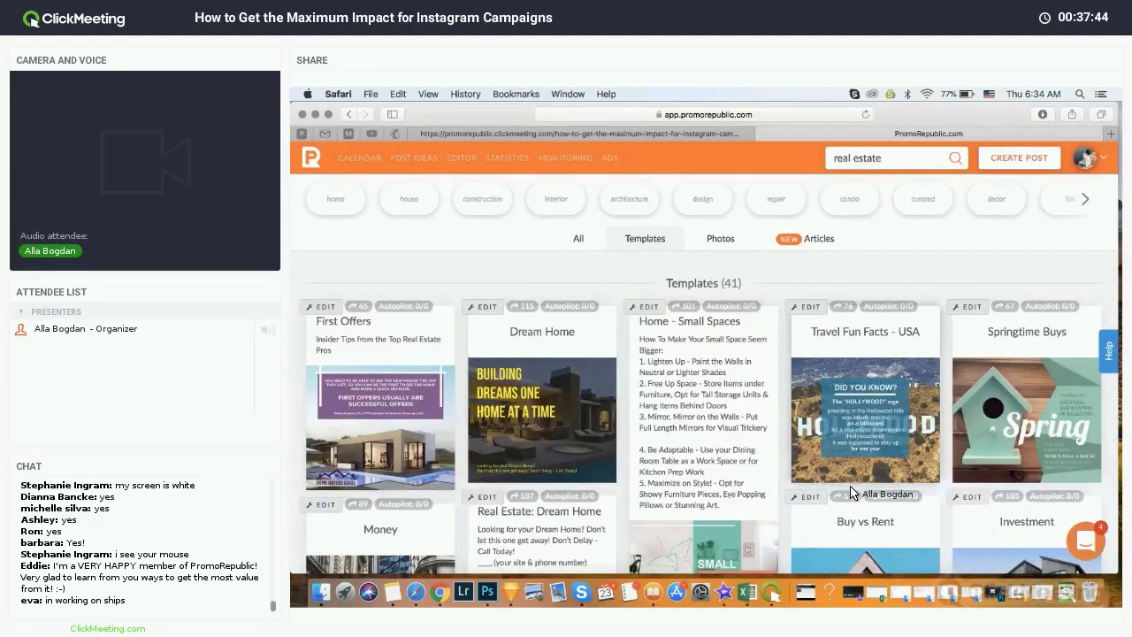
scroll(849, 486, "down", 1)
scroll(873, 497, "down", 1)
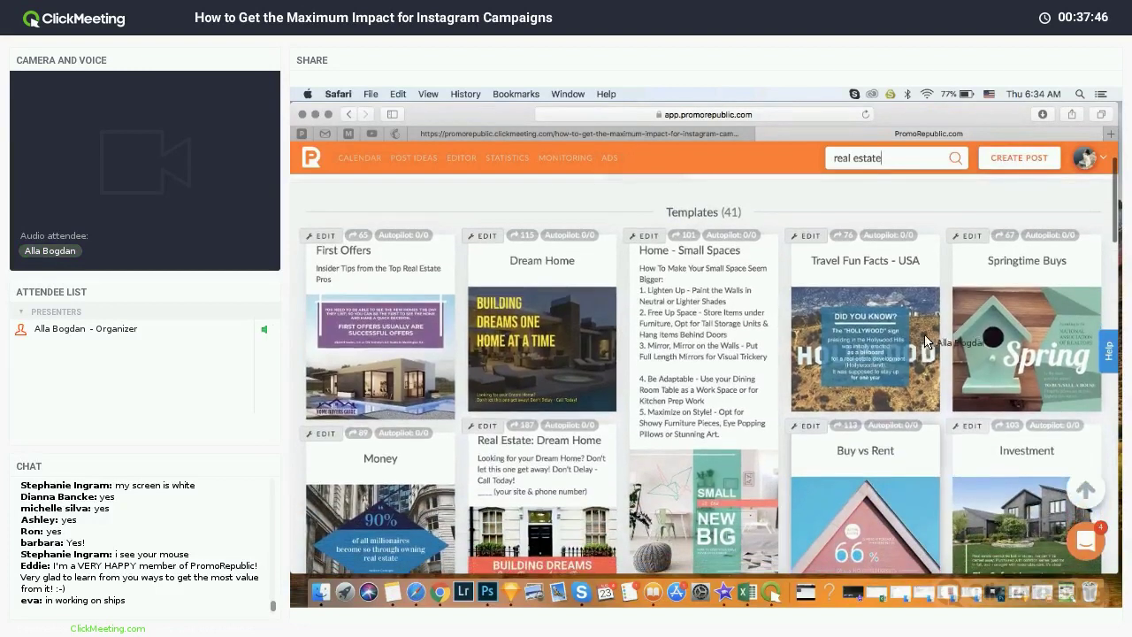
scroll(917, 474, "down", 1)
scroll(928, 475, "down", 3)
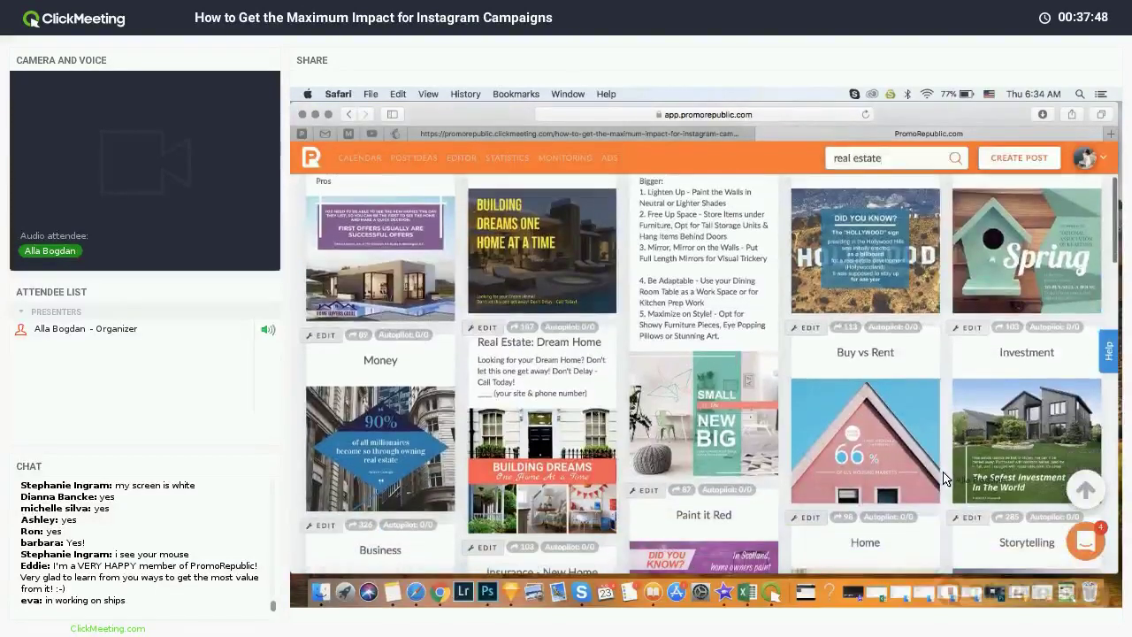
scroll(945, 479, "down", 1)
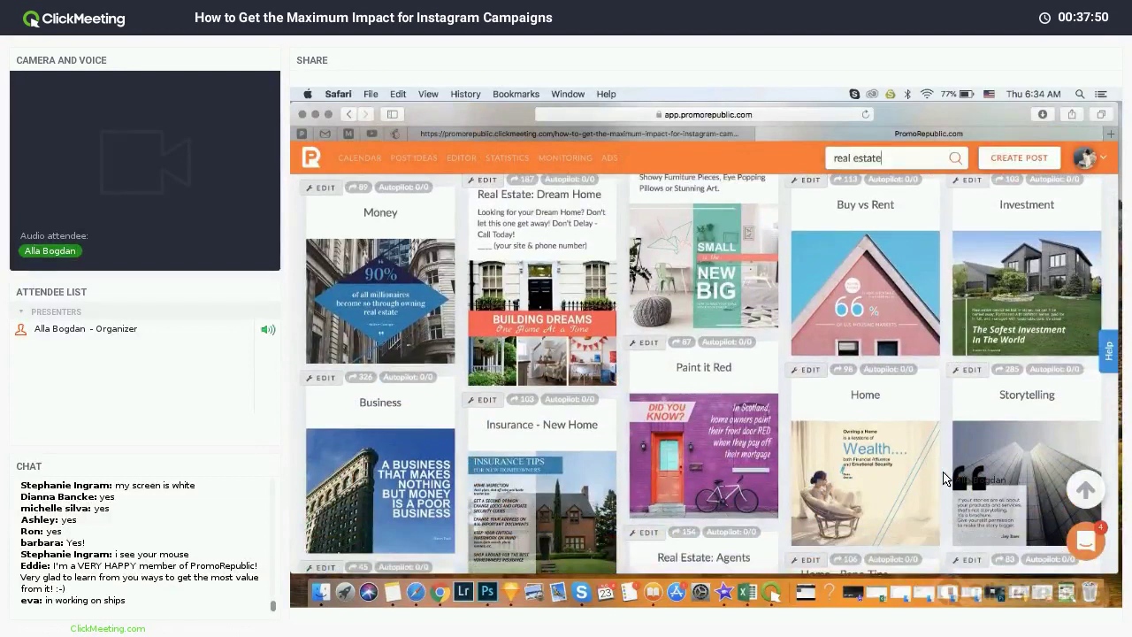
scroll(944, 478, "down", 4)
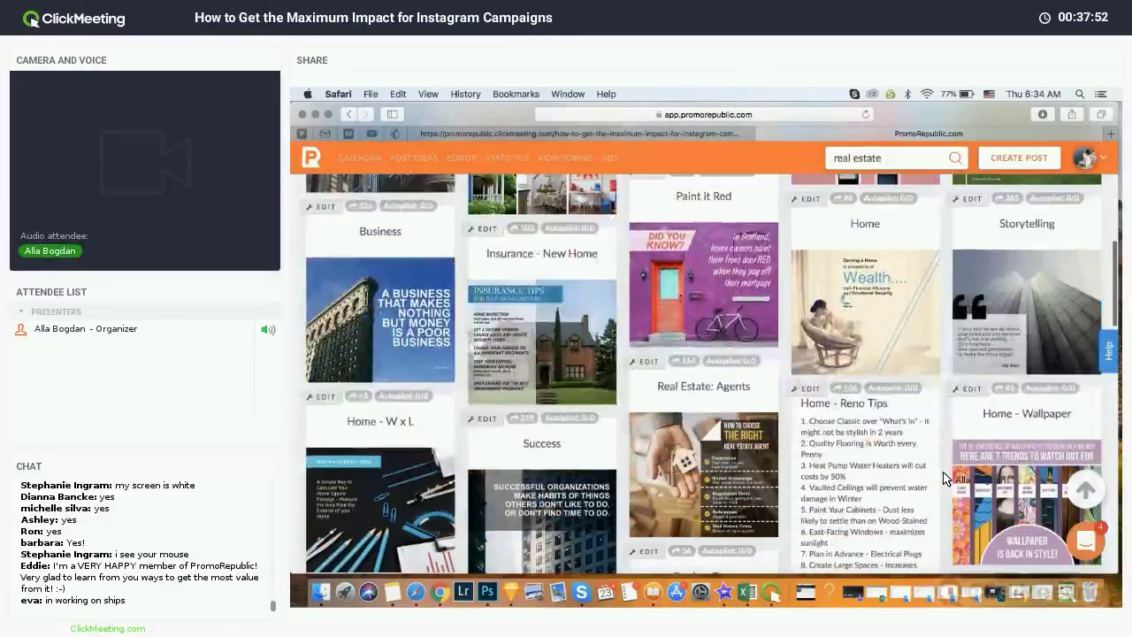
scroll(944, 478, "down", 1)
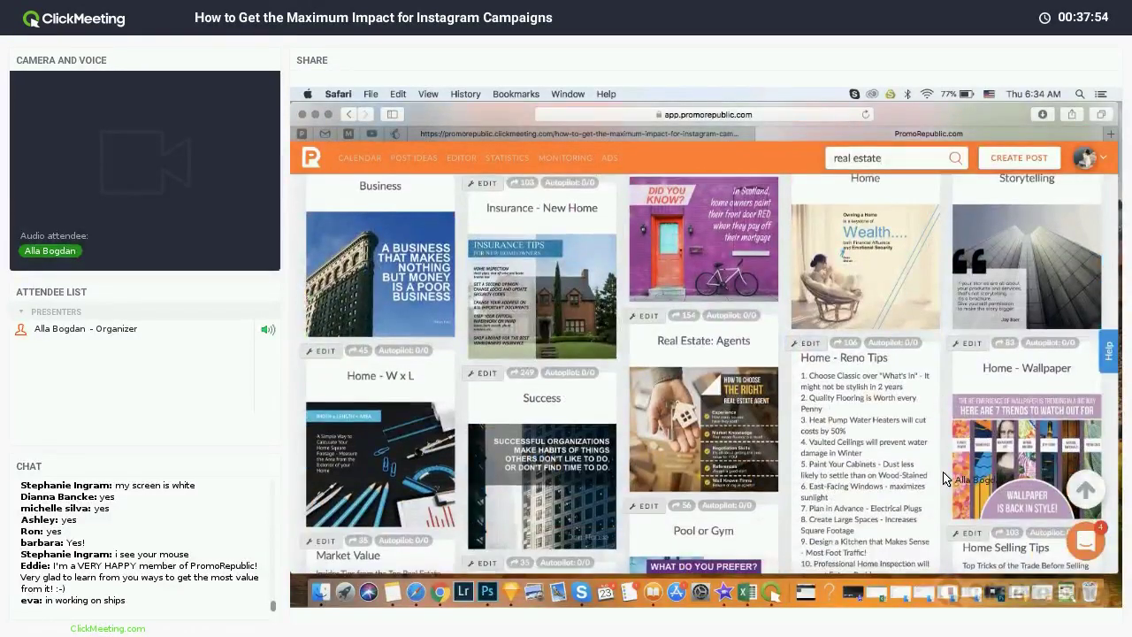
scroll(945, 478, "down", 6)
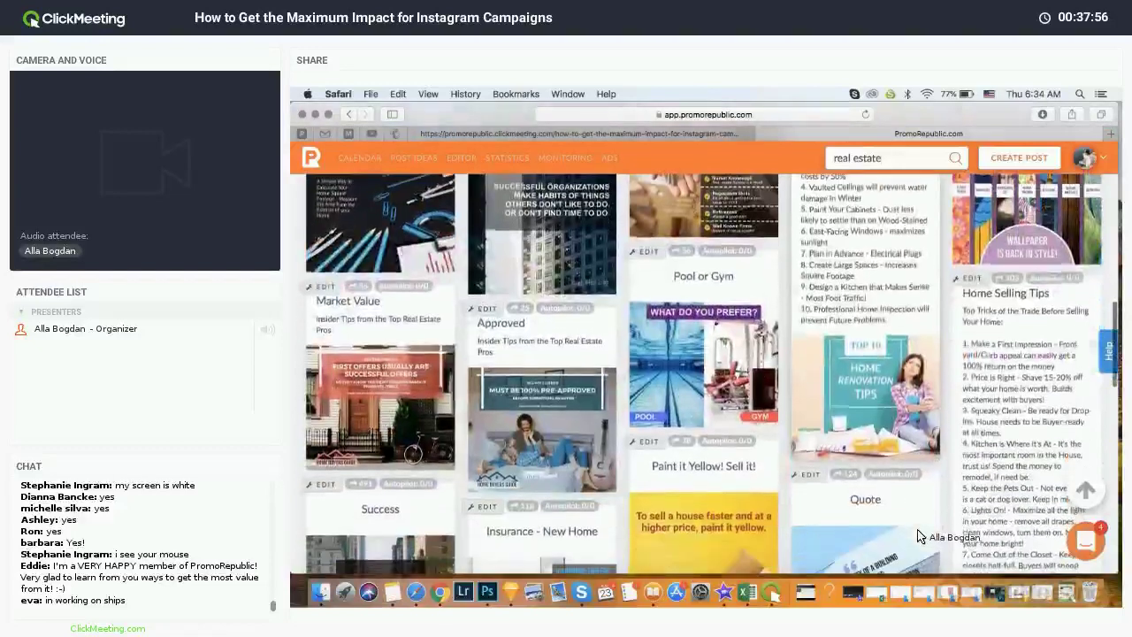
scroll(947, 504, "down", 3)
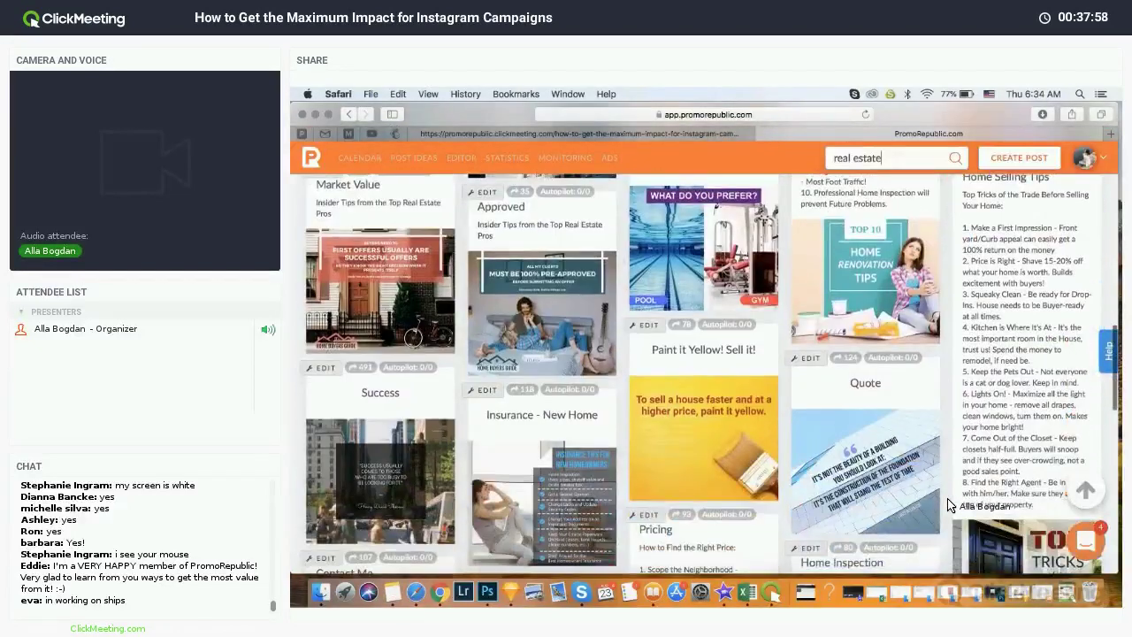
scroll(948, 504, "down", 7)
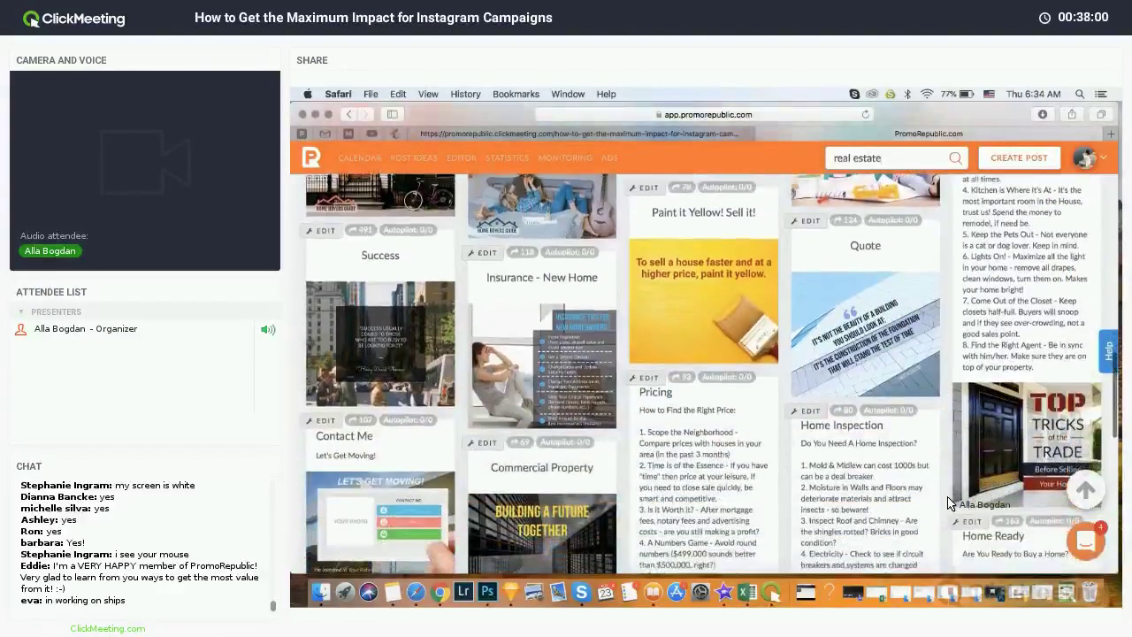
scroll(948, 504, "down", 12)
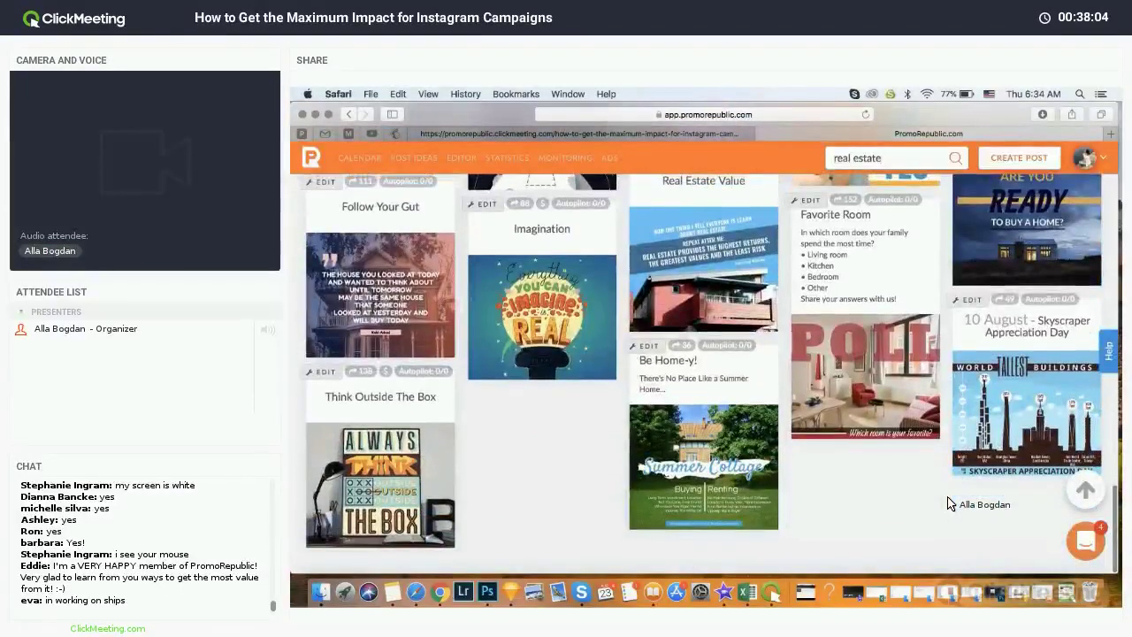
scroll(948, 504, "down", 15)
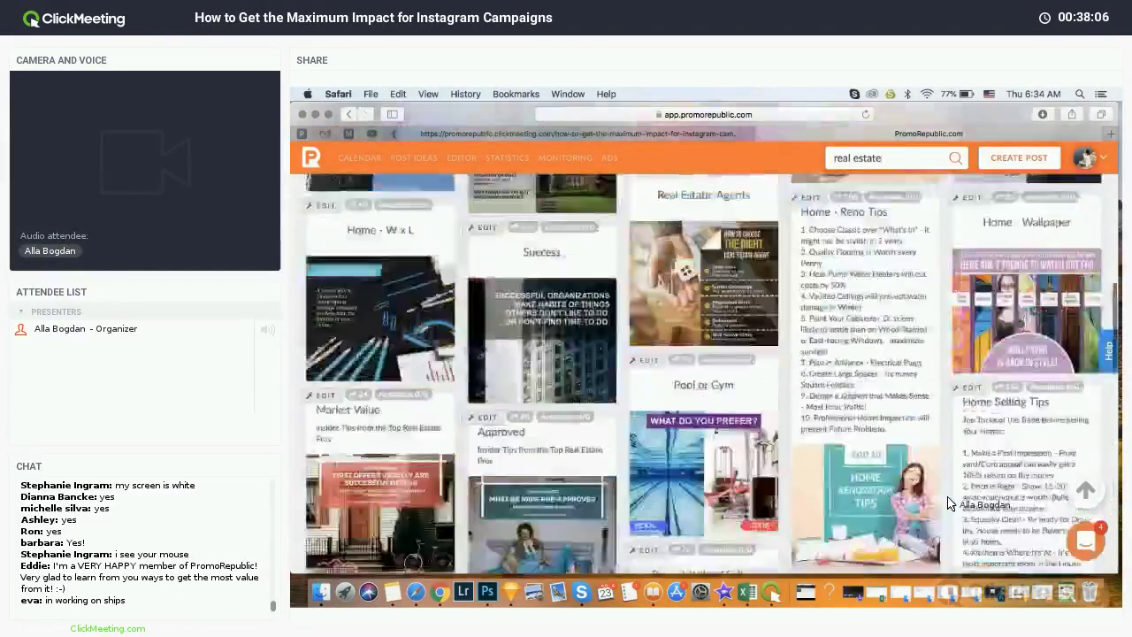
scroll(948, 504, "up", 3)
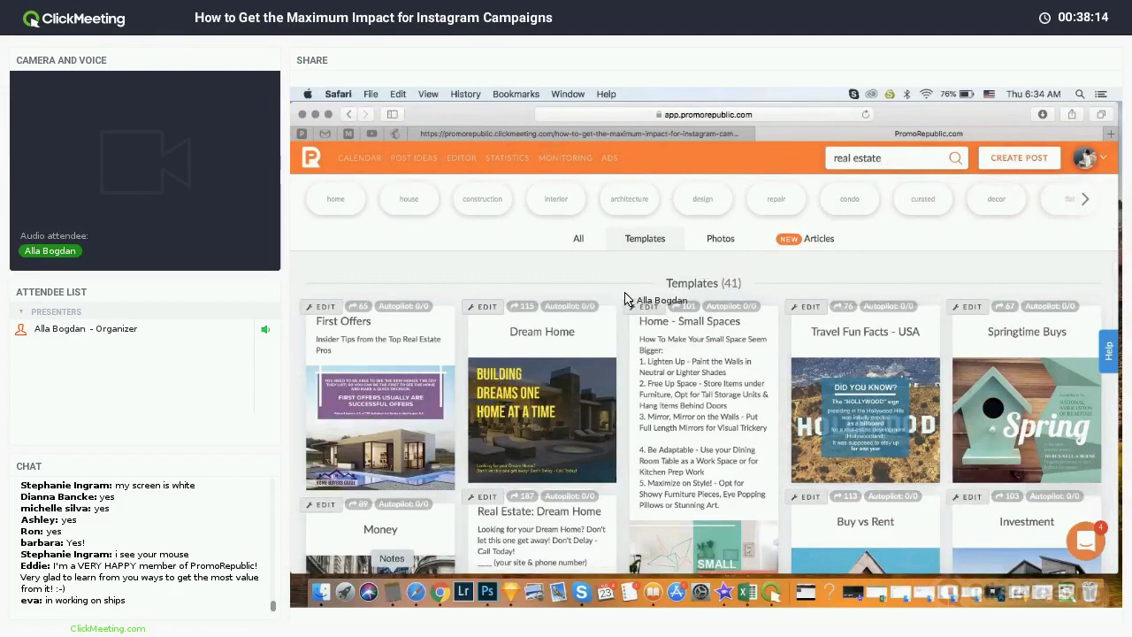
Step: Copy 'Health & Nutrition' from the attendee notes and search templates for it
key("super+Tab")
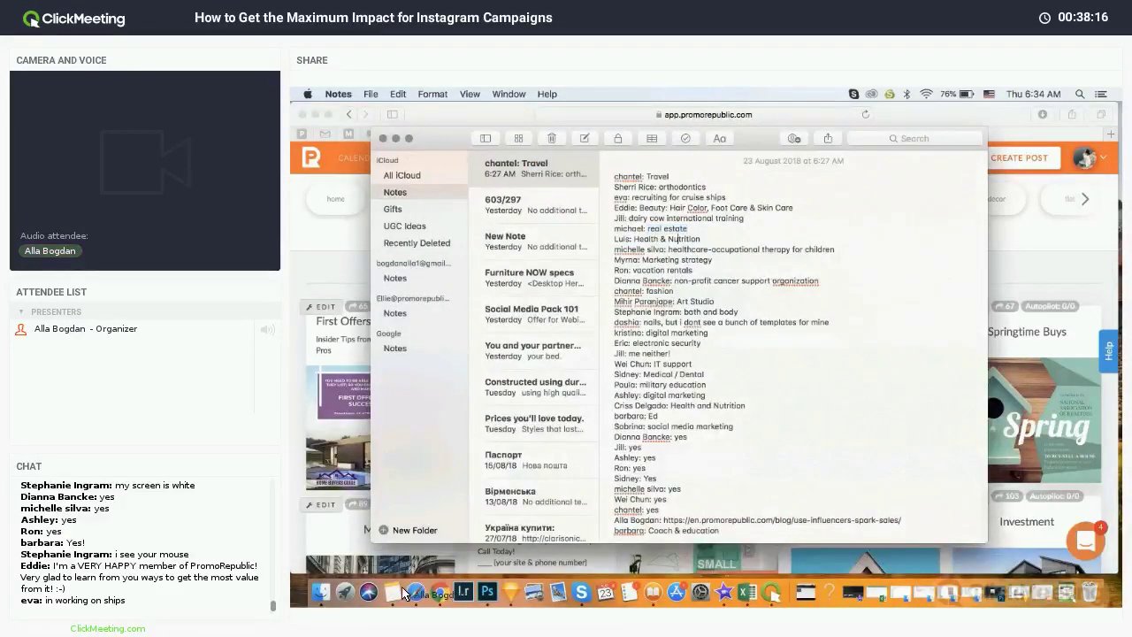
left_click_drag(633, 239, 701, 238)
key("super+c")
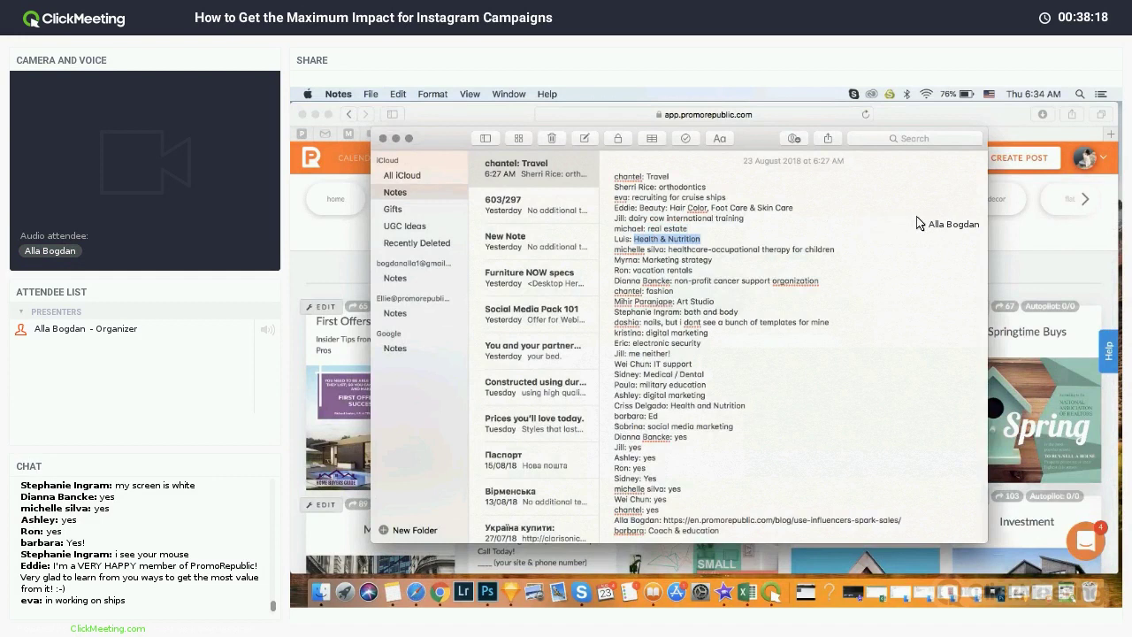
key("super+Tab")
triple_click(889, 167)
key("super+v")
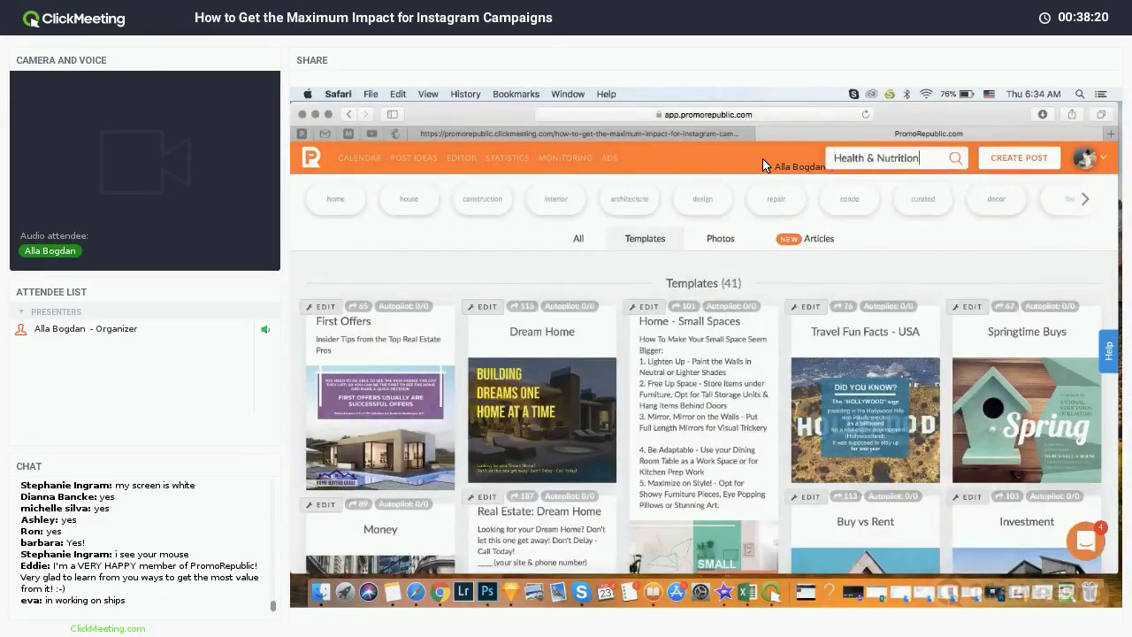
key("Return")
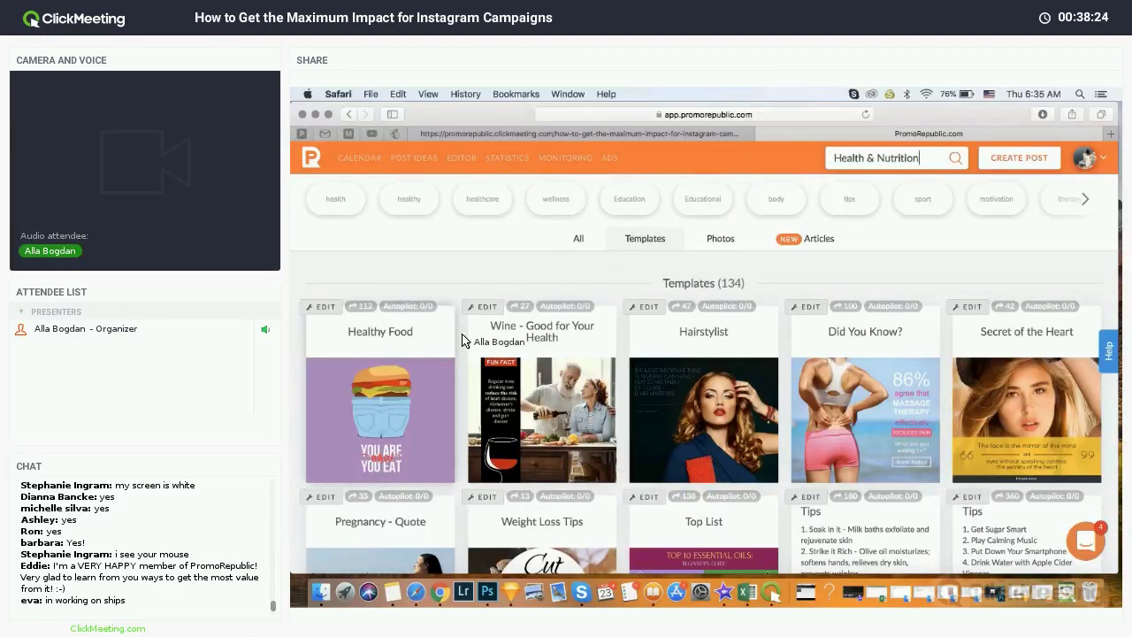
Step: Scroll through the Health & Nutrition post ideas grid
scroll(800, 446, "down", 2)
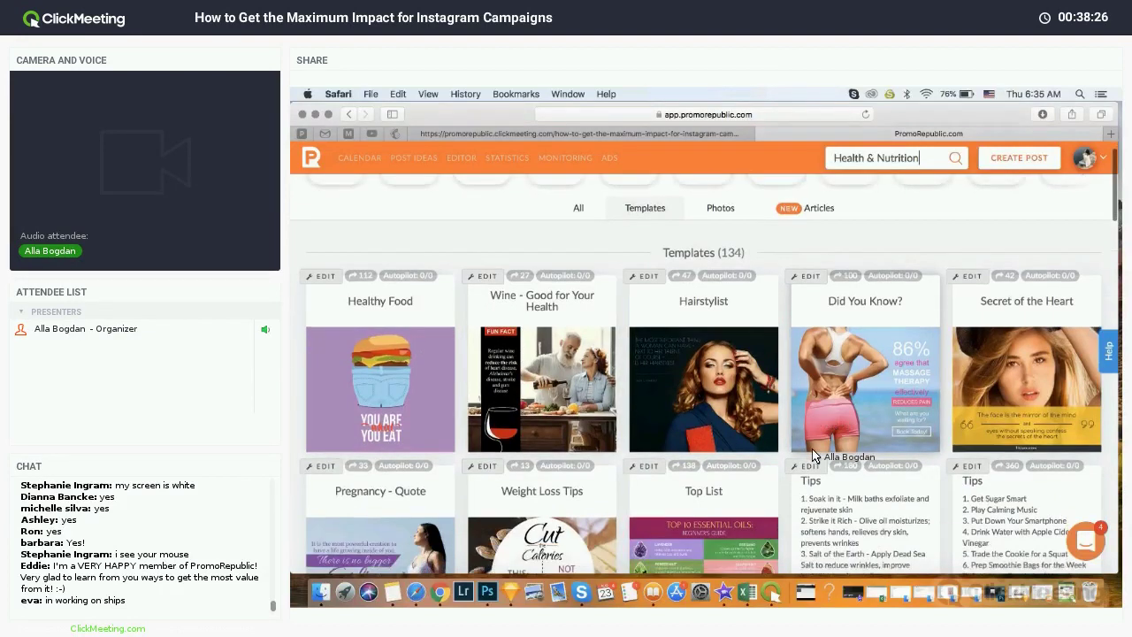
scroll(815, 456, "down", 1)
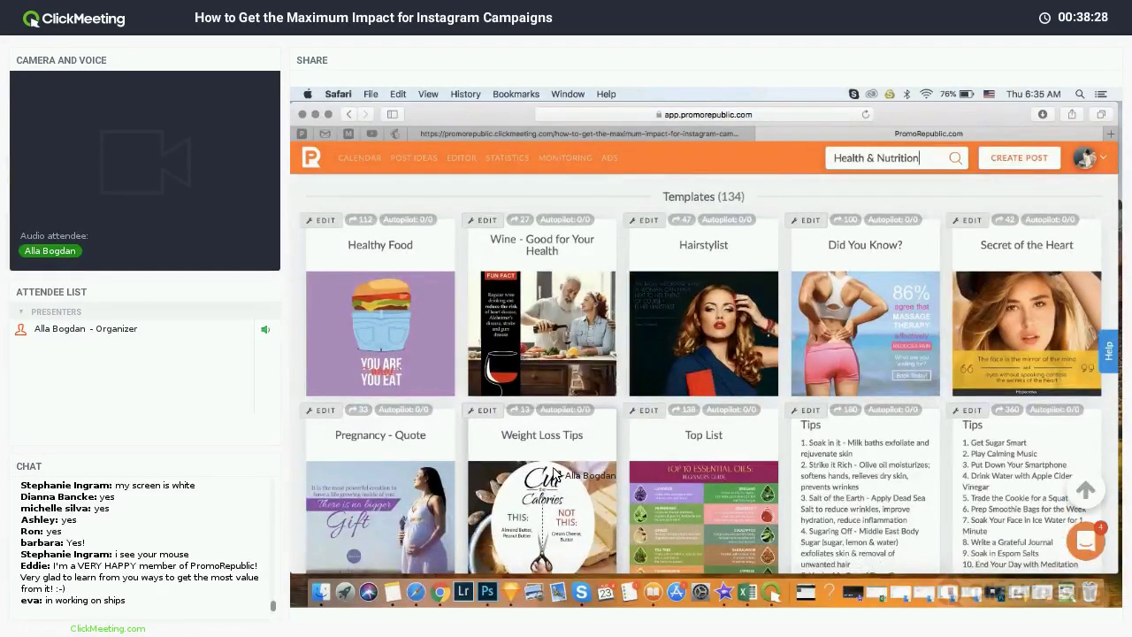
scroll(721, 541, "down", 3)
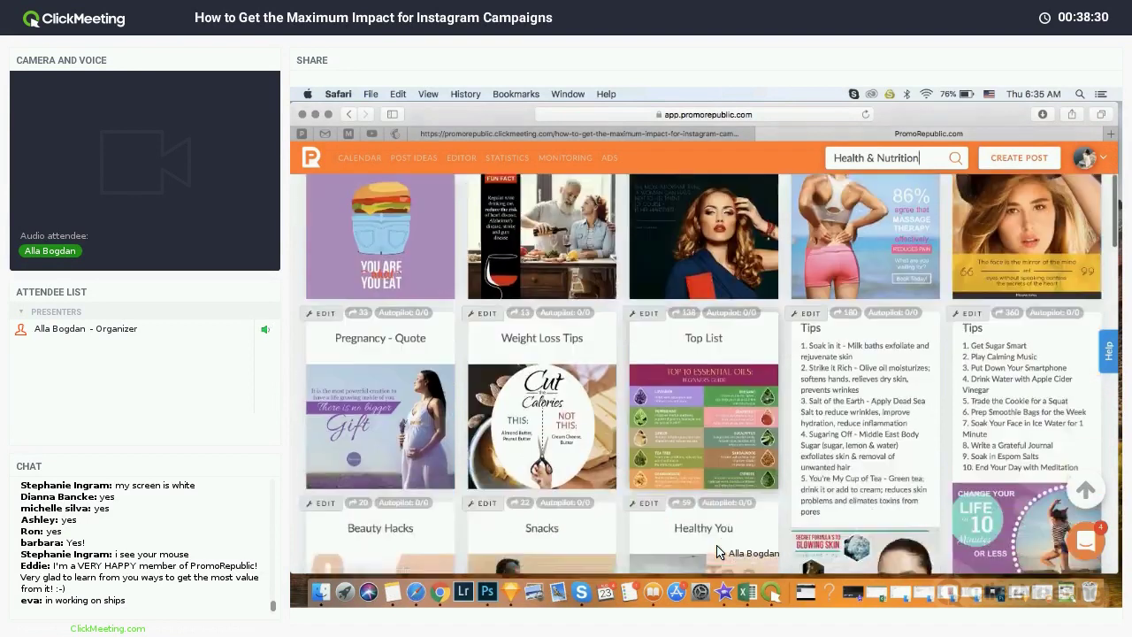
scroll(849, 506, "down", 10)
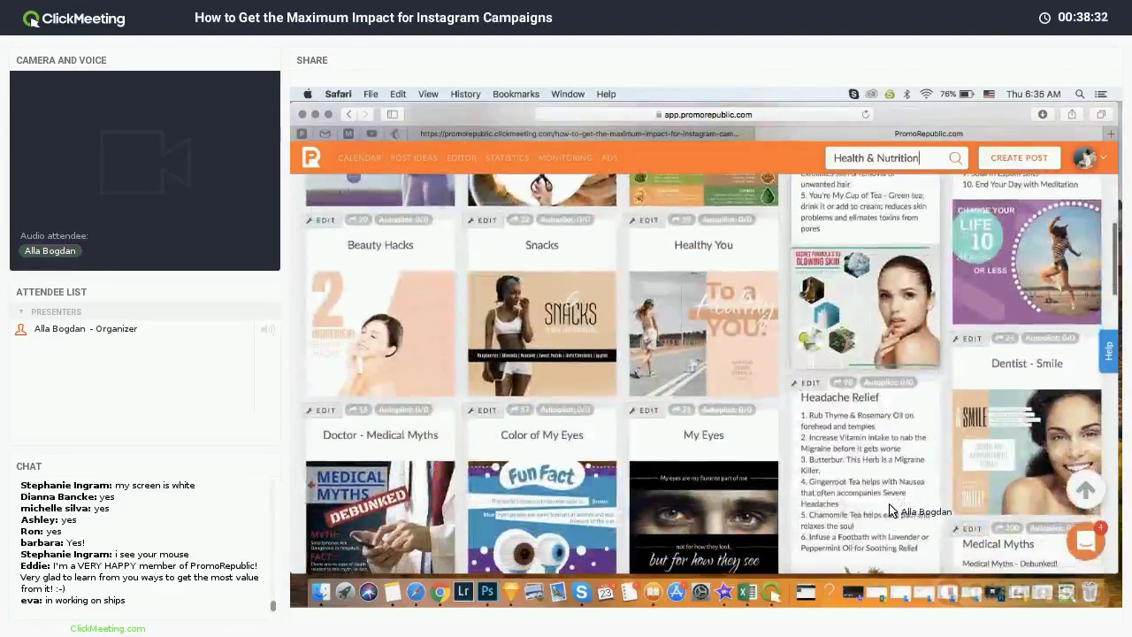
scroll(893, 511, "down", 2)
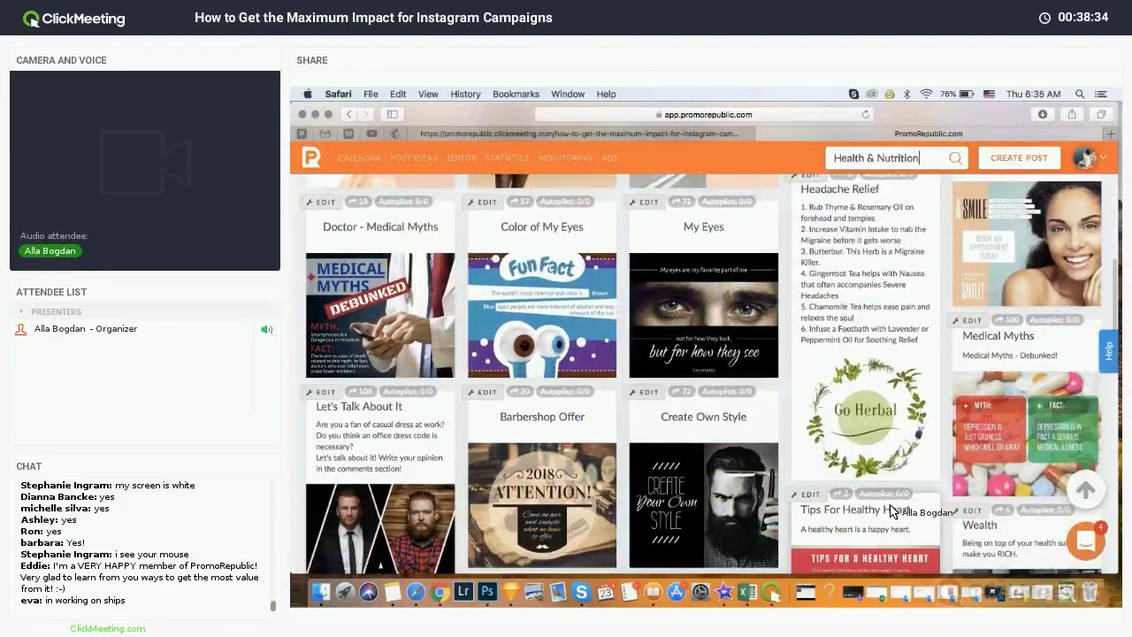
scroll(892, 511, "down", 2)
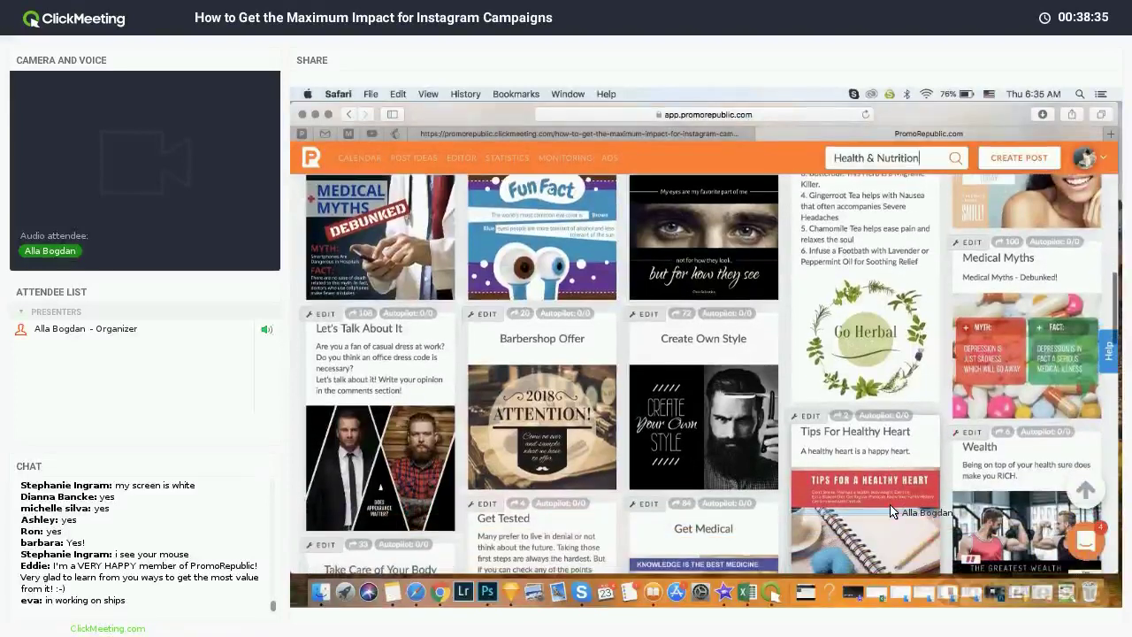
scroll(891, 506, "down", 18)
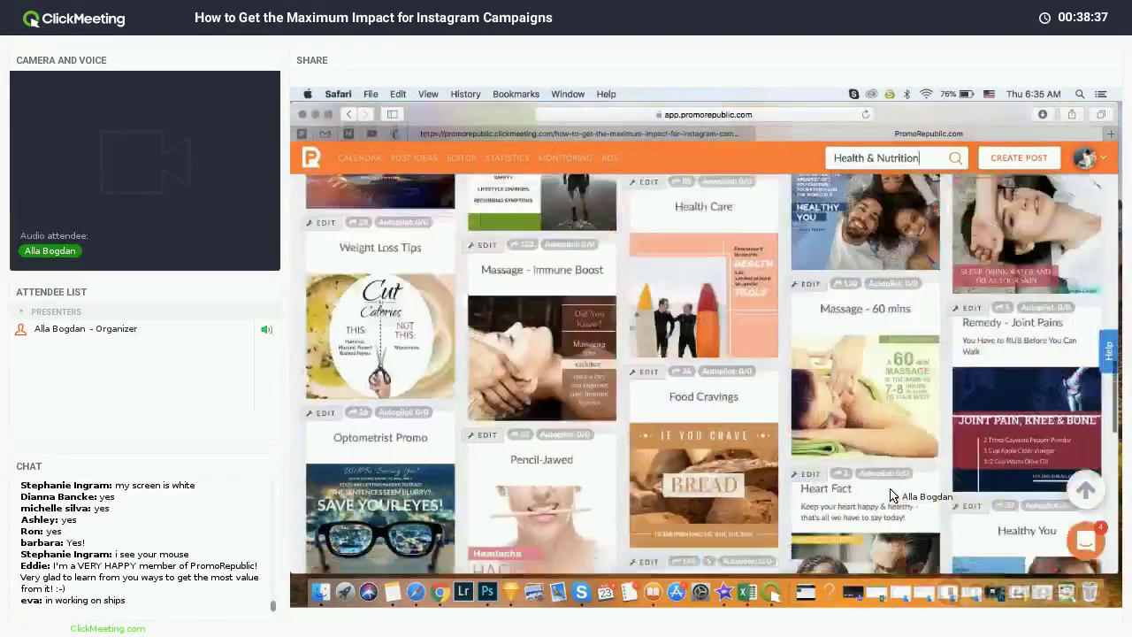
scroll(883, 454, "down", 2)
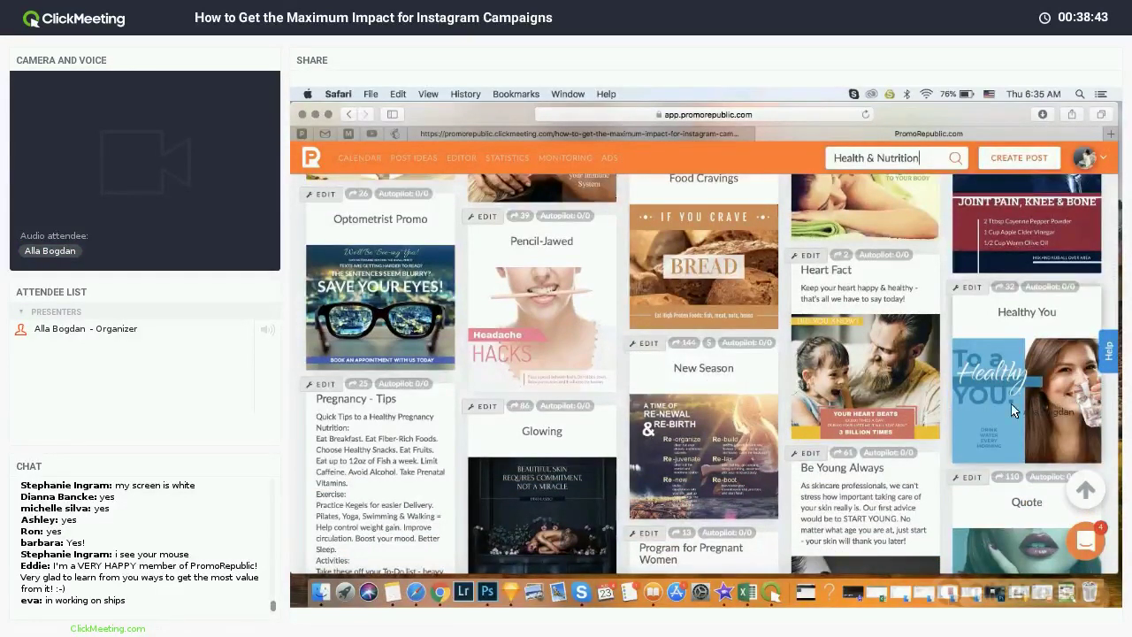
scroll(962, 414, "down", 5)
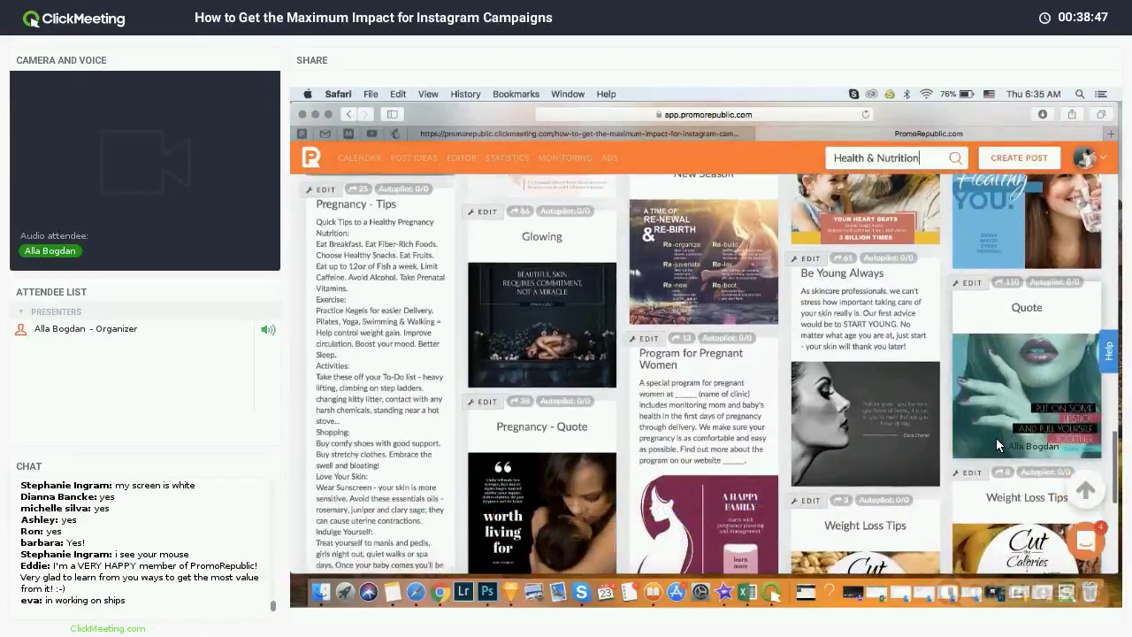
scroll(997, 444, "up", 2)
Step: Open the 'To a Healthy YOU' post image for editing and delete the woman's photo
left_click(1038, 325)
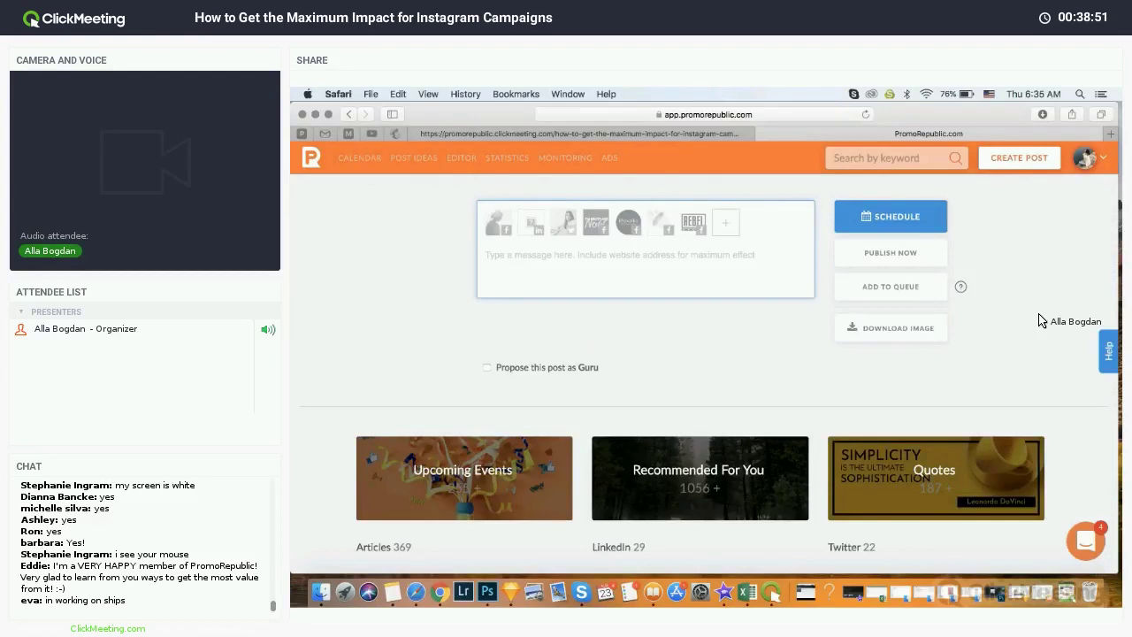
mouse_move(723, 421)
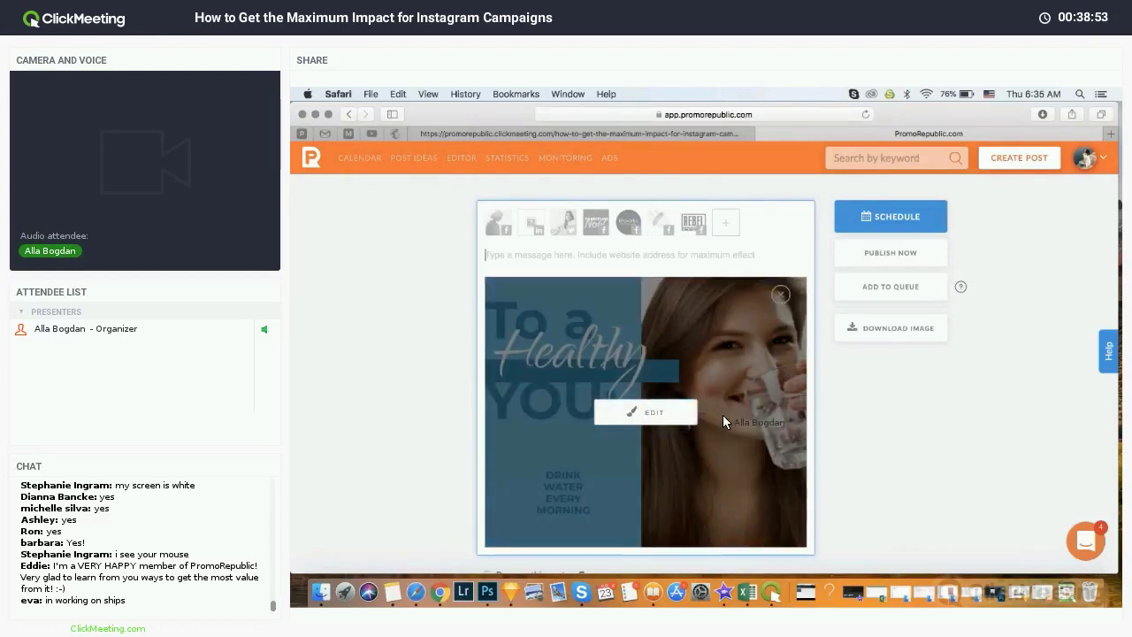
left_click(659, 413)
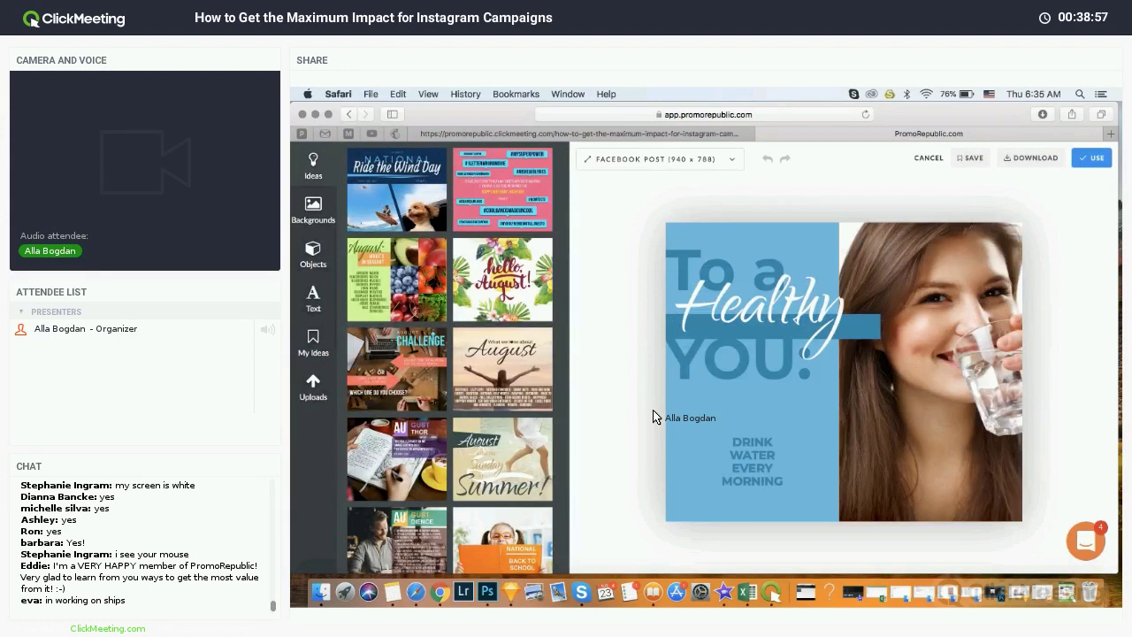
left_click(955, 347)
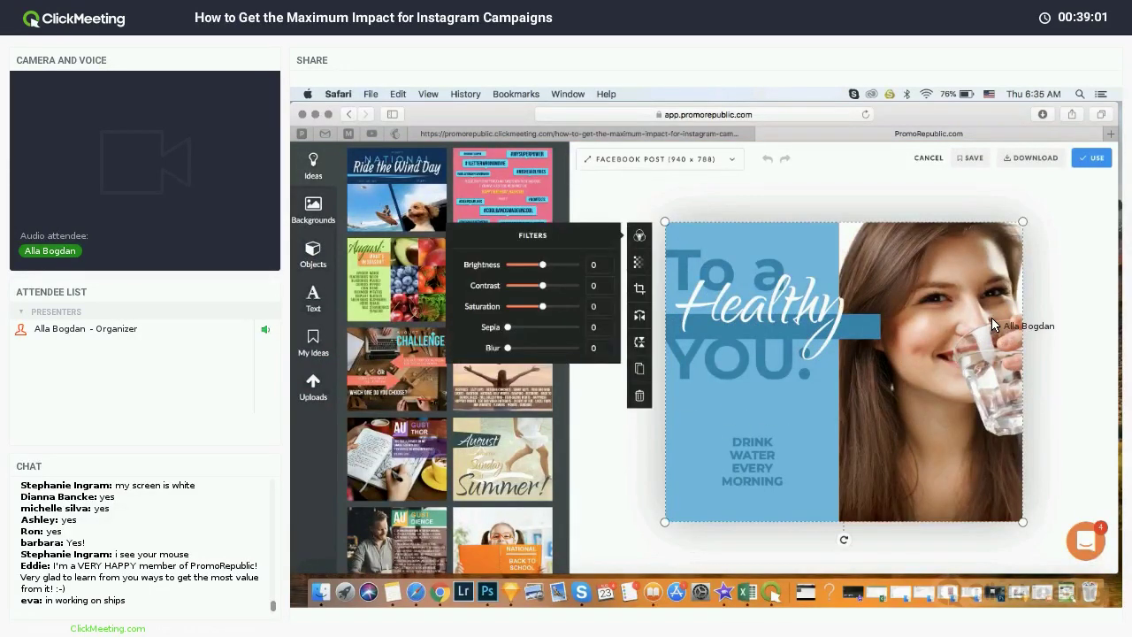
key("Delete")
Step: Add the bearded man photo from a 'man' background search and shift it right
left_click(323, 210)
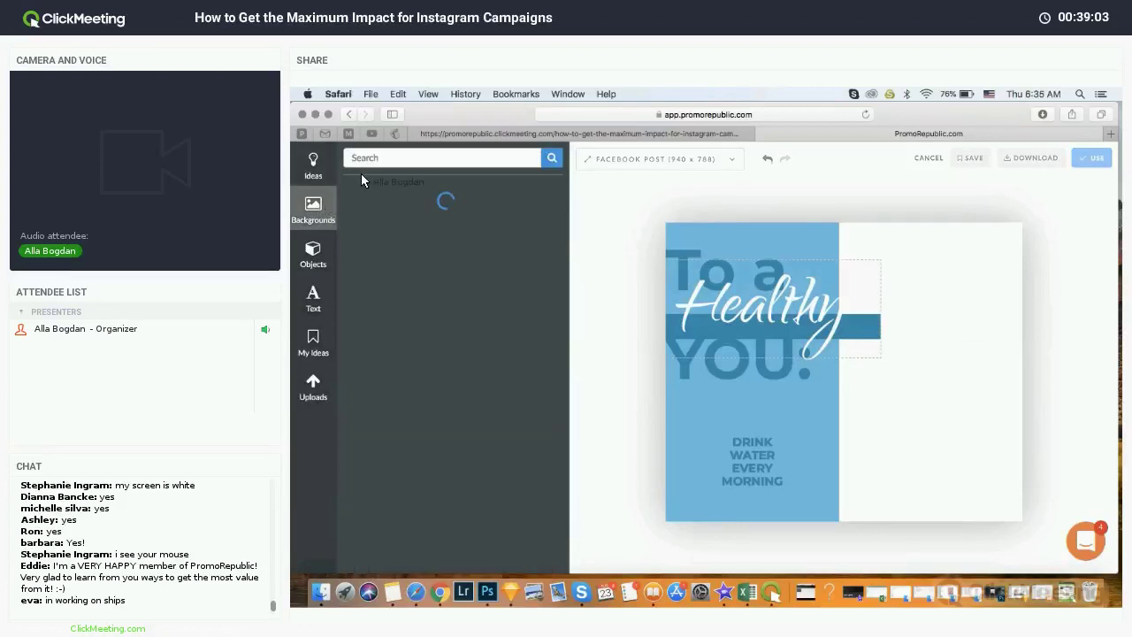
left_click(389, 159)
type("man")
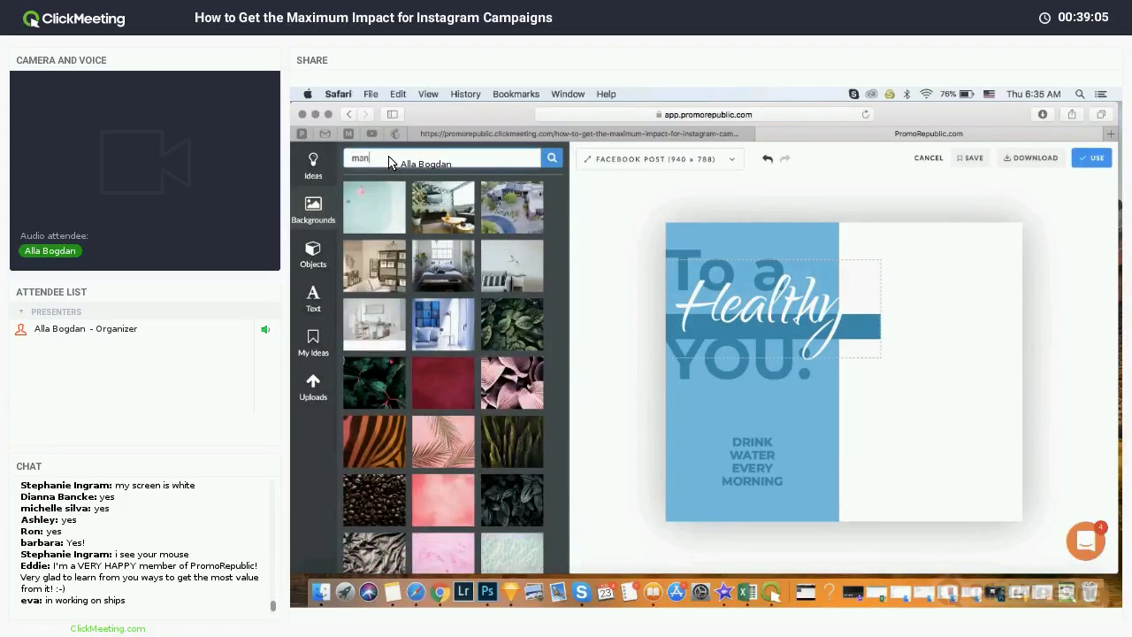
key("Return")
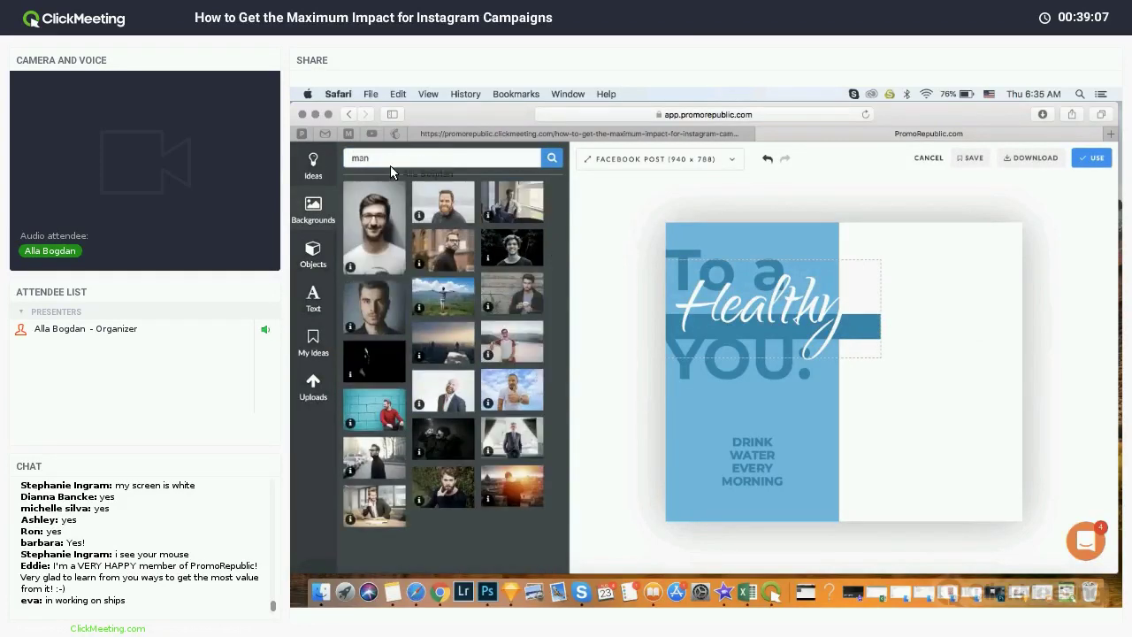
left_click(442, 202)
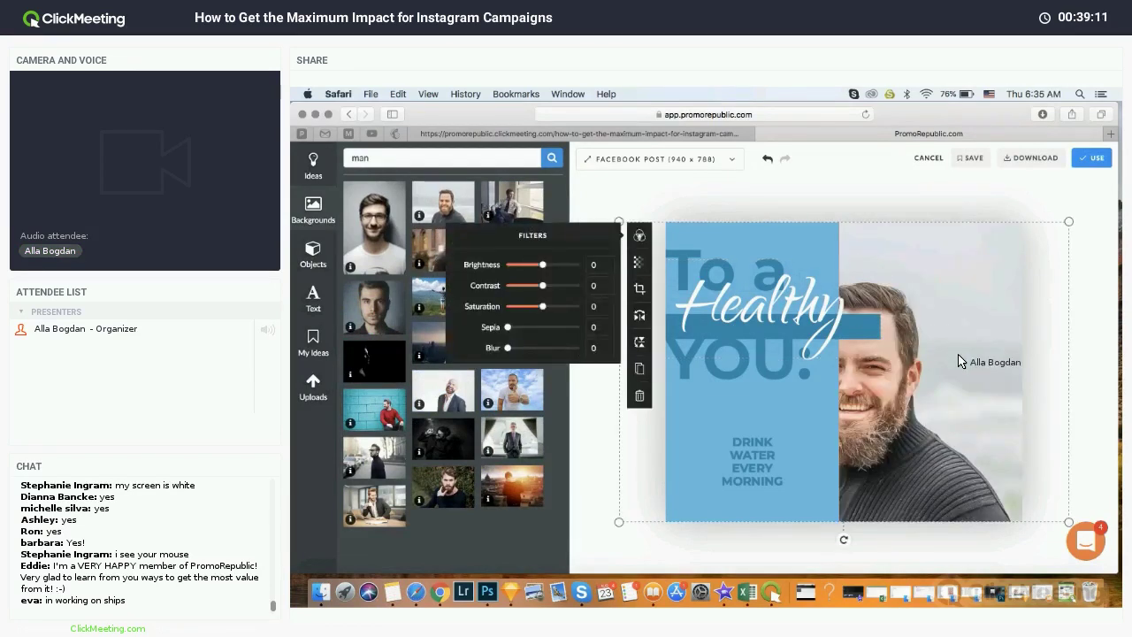
left_click_drag(965, 361, 1021, 402)
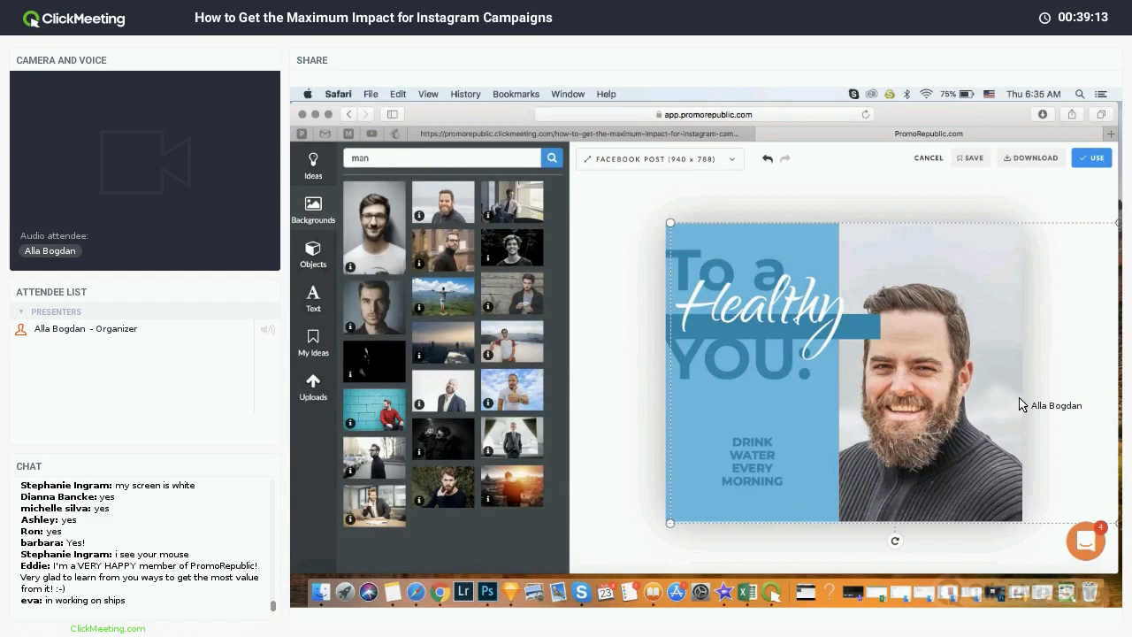
Step: Recolour the left blue rectangle white
left_click(811, 430)
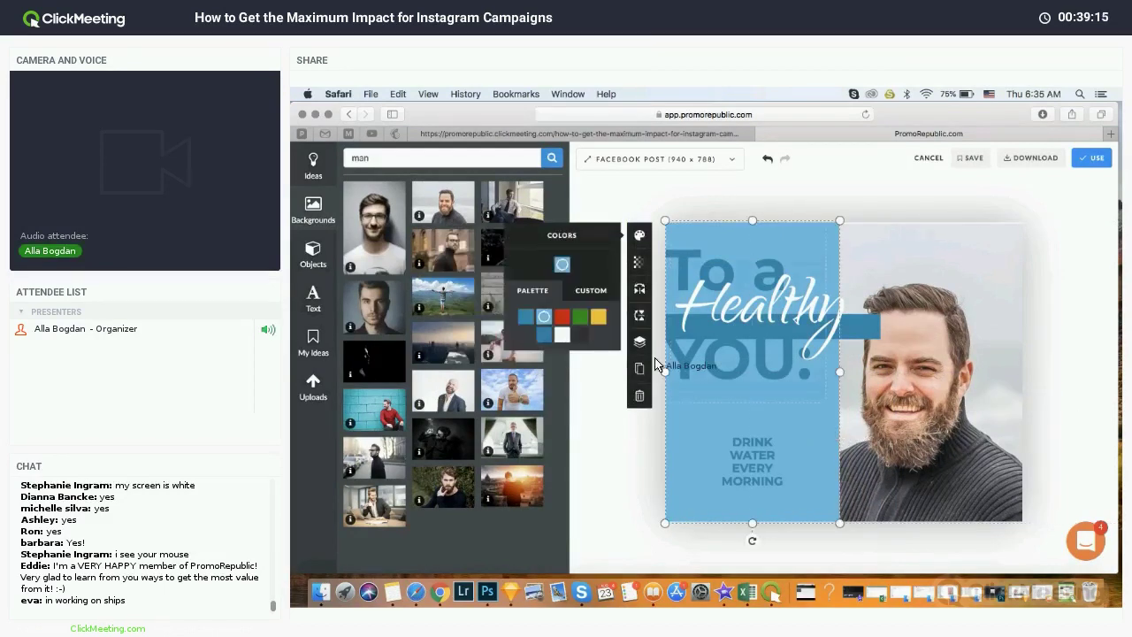
left_click(543, 319)
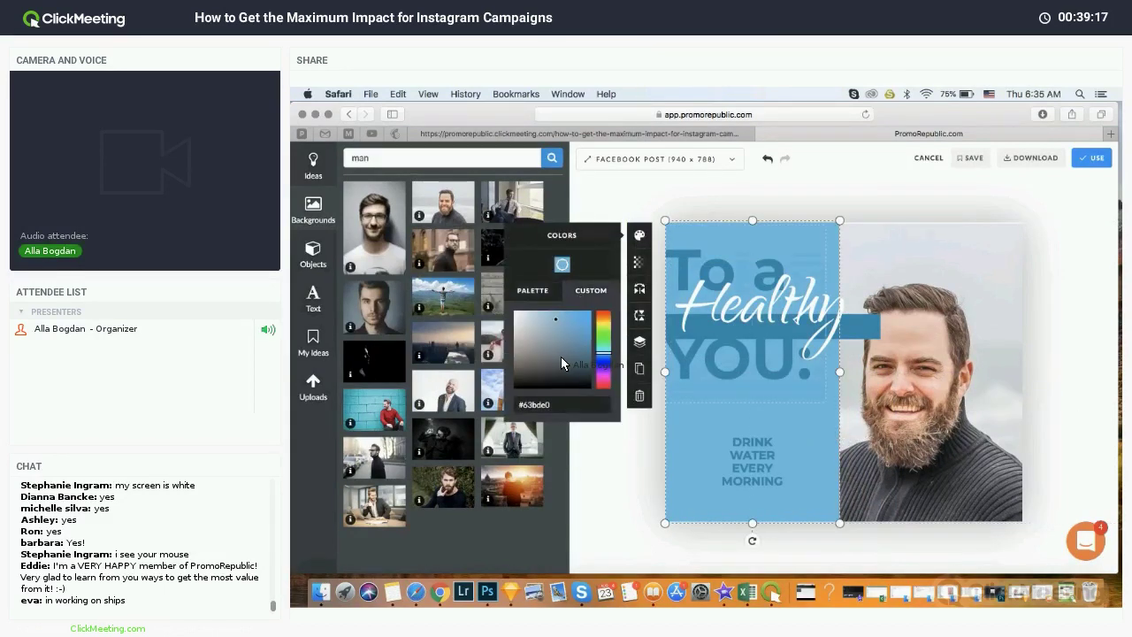
left_click(535, 290)
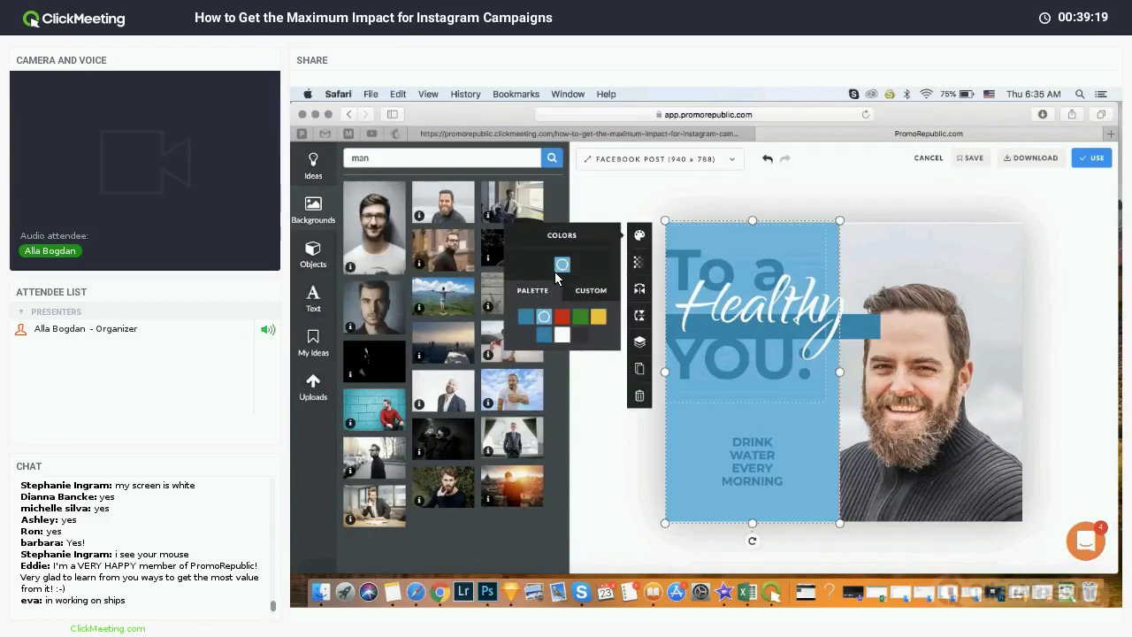
left_click(544, 335)
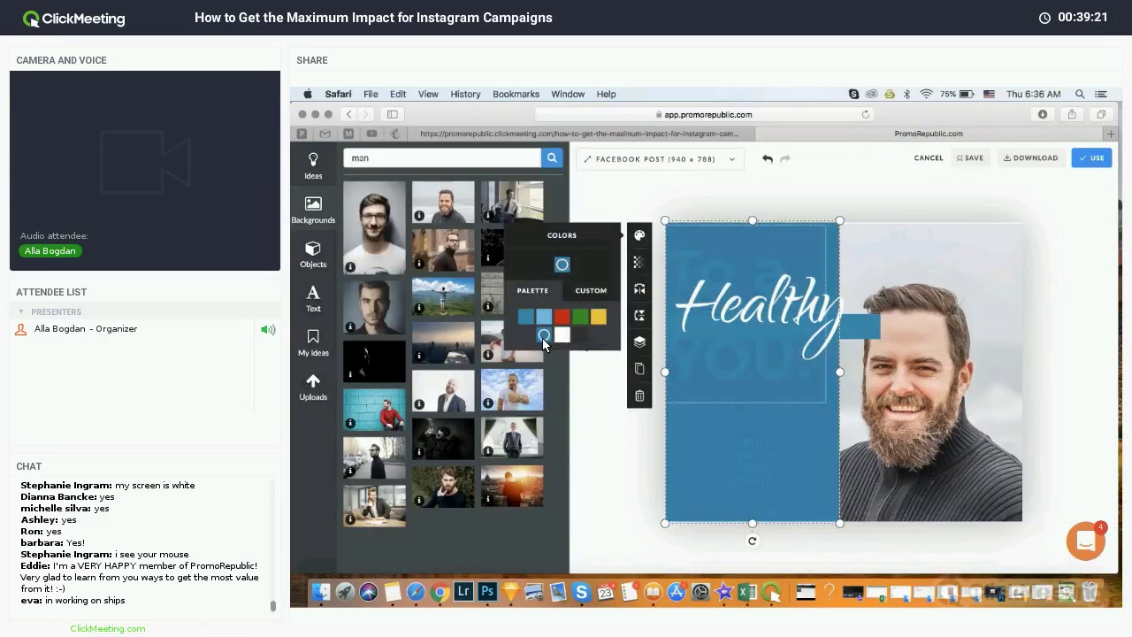
left_click(563, 336)
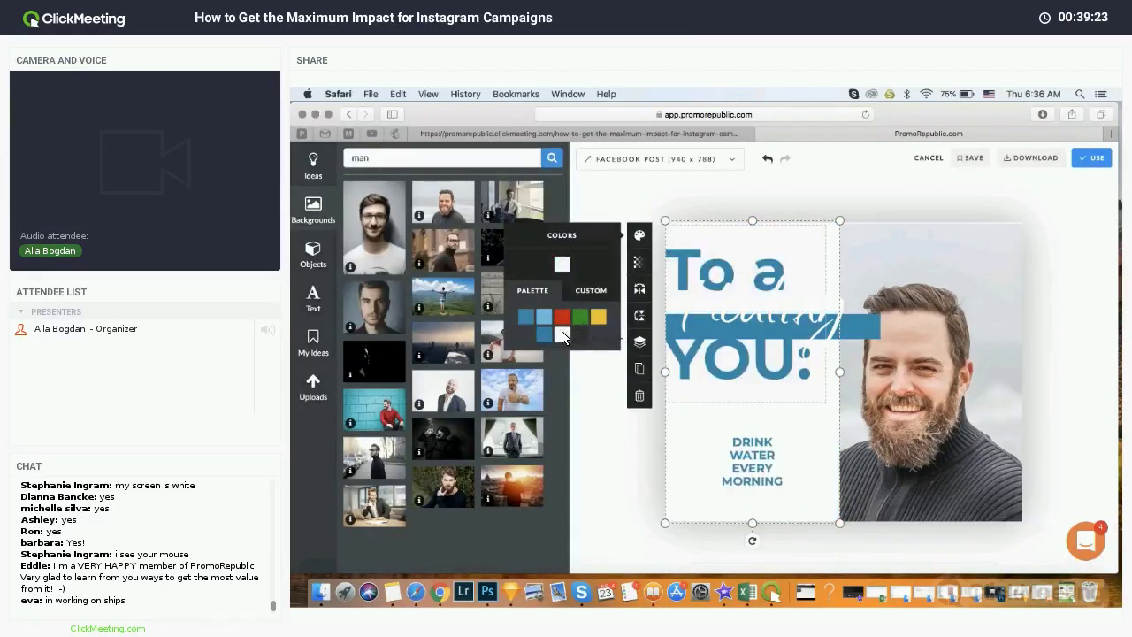
left_click(740, 317)
Step: Make the Healthy script text dark
left_click(754, 312)
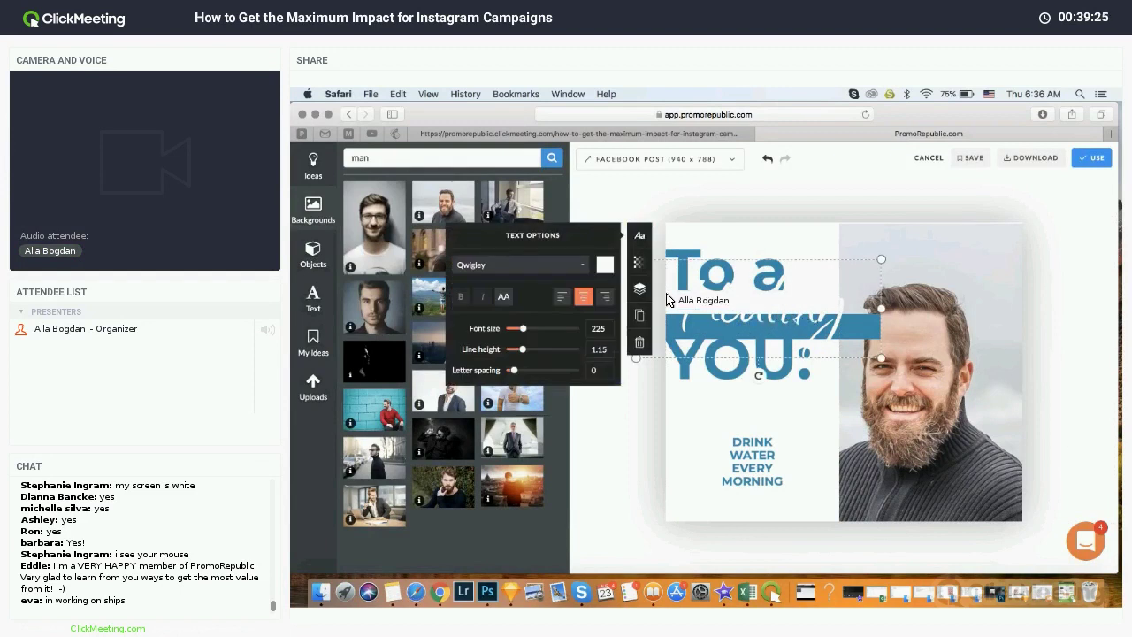
left_click(605, 272)
left_click(588, 319)
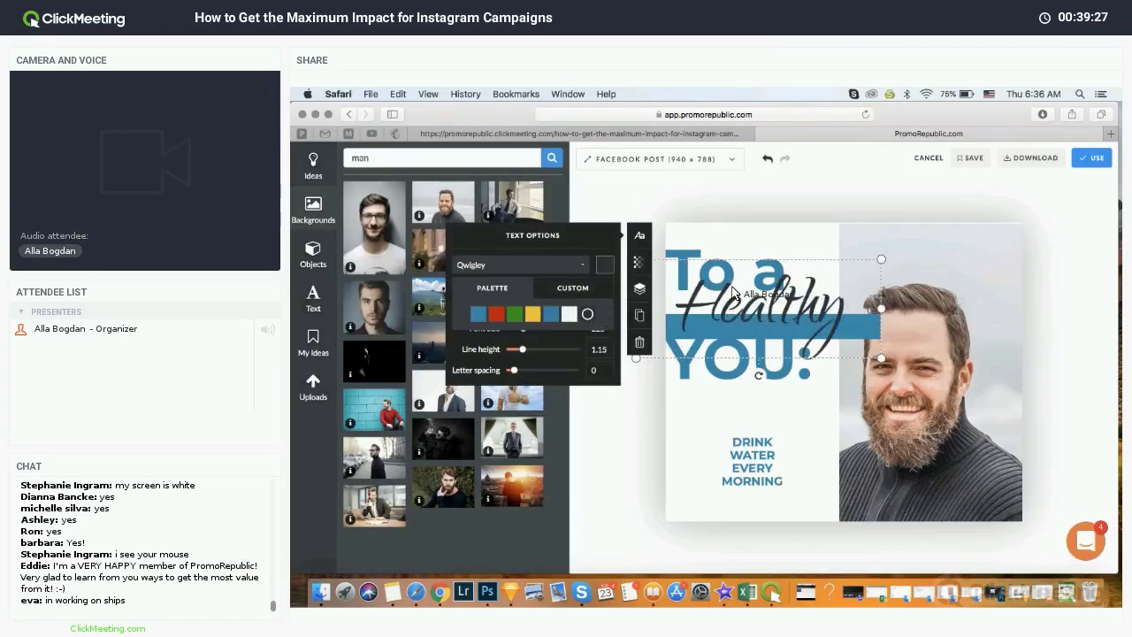
left_click(1066, 296)
left_click(1011, 353)
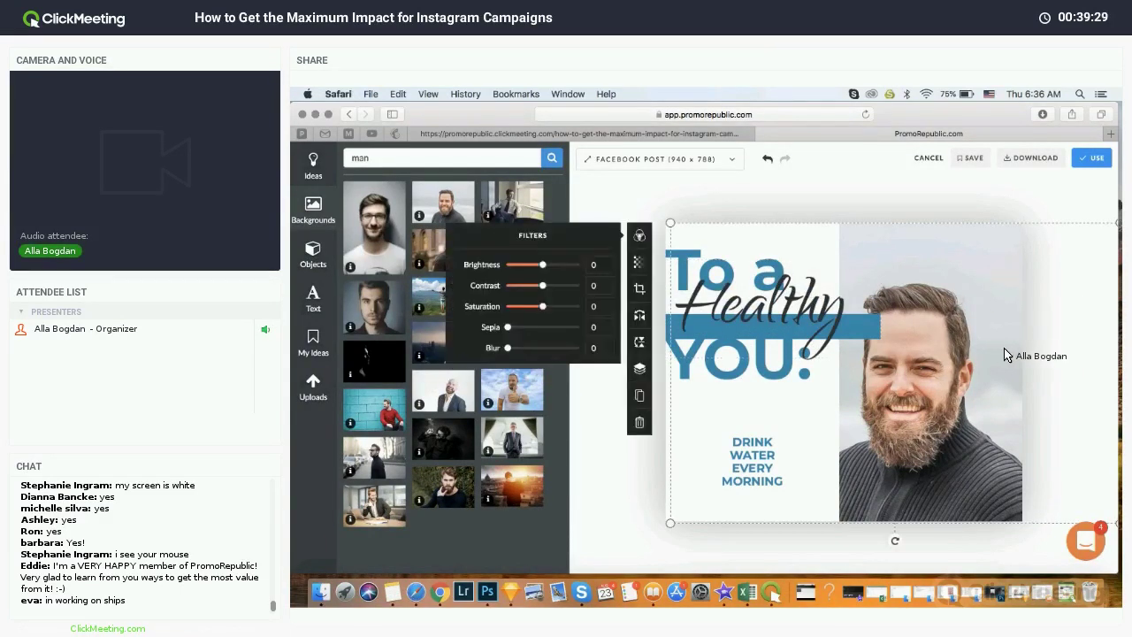
left_click(1055, 221)
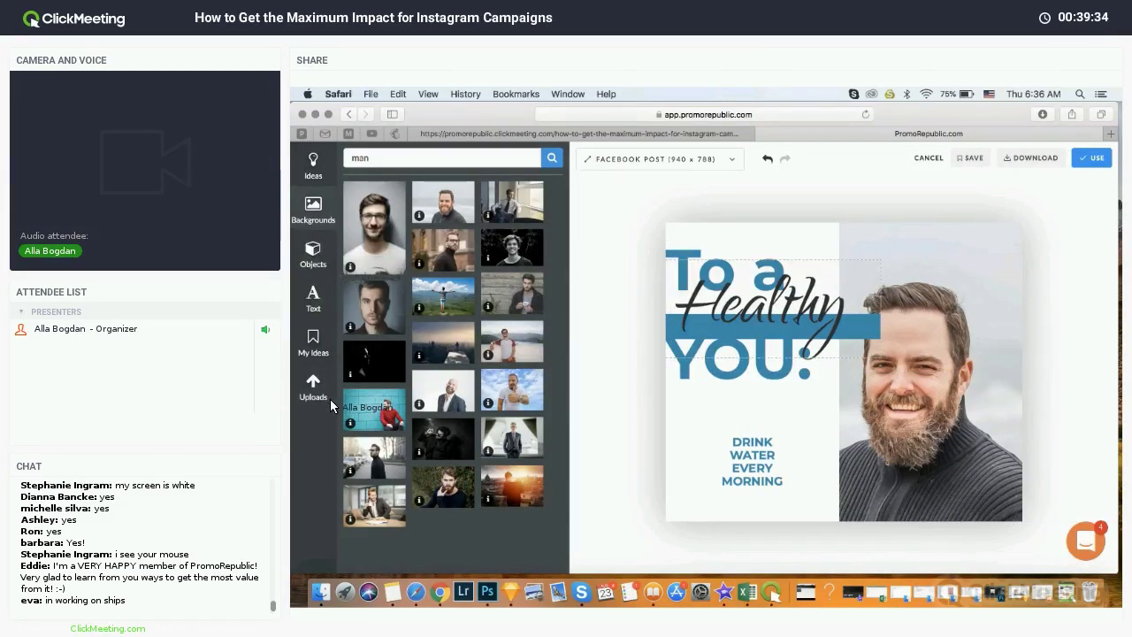
left_click(314, 243)
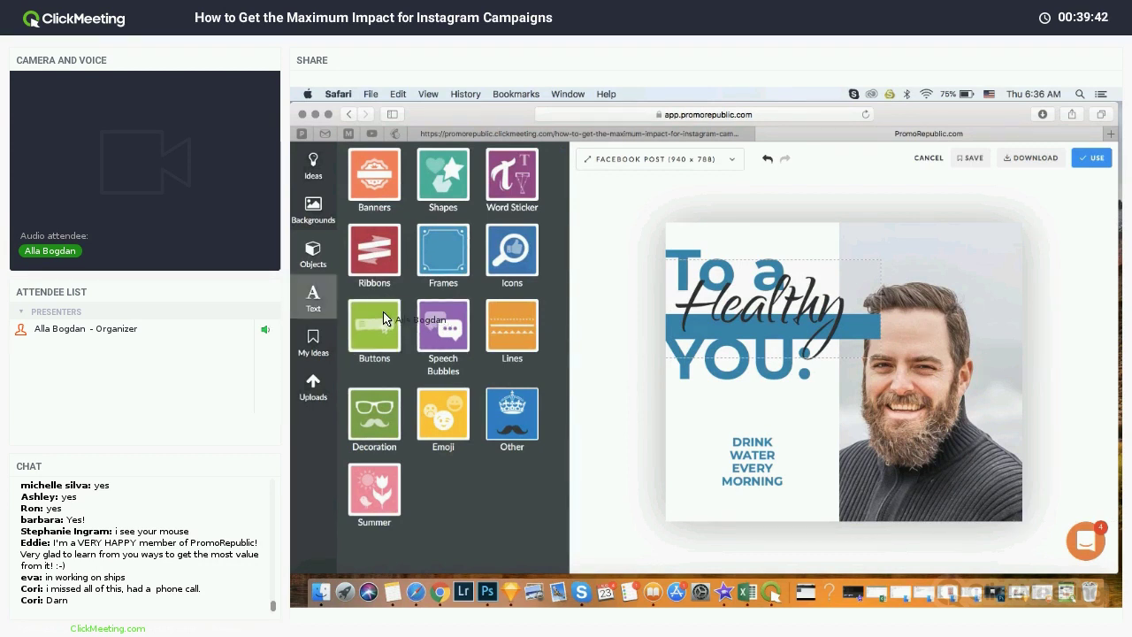
Step: Download the Healthy You design as an image and browse the uploaded images library
left_click(315, 345)
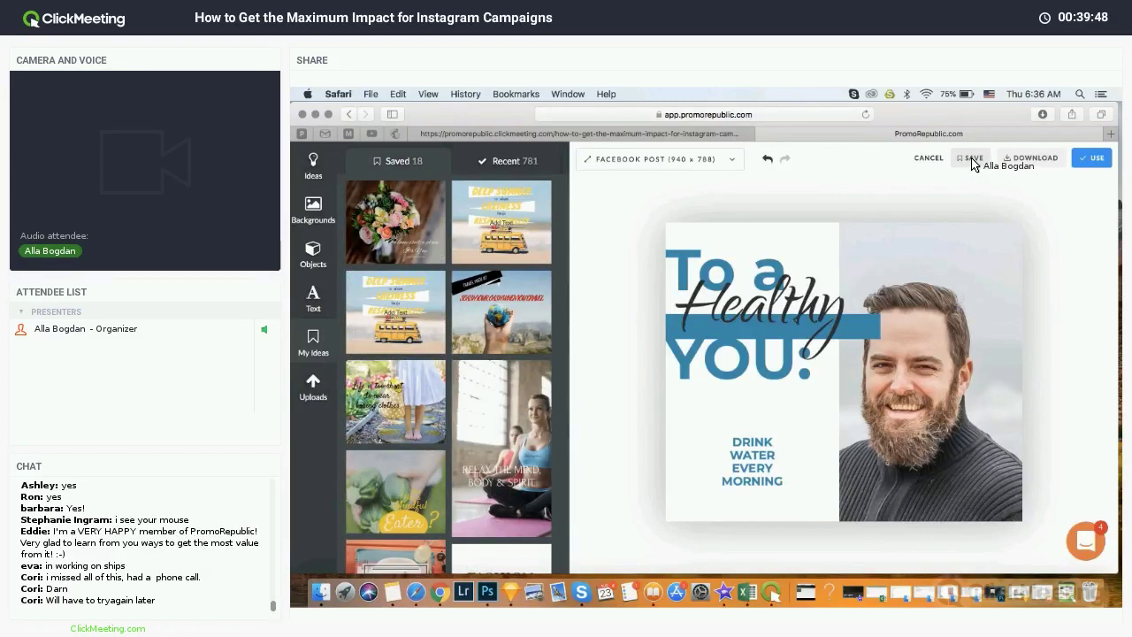
left_click(1033, 158)
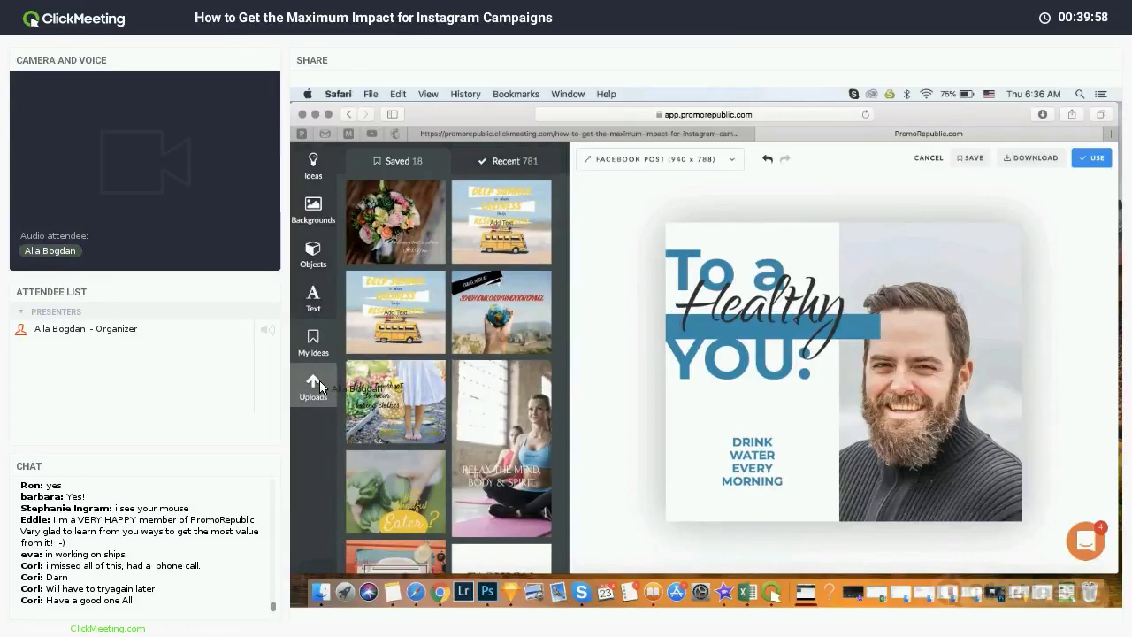
left_click(313, 384)
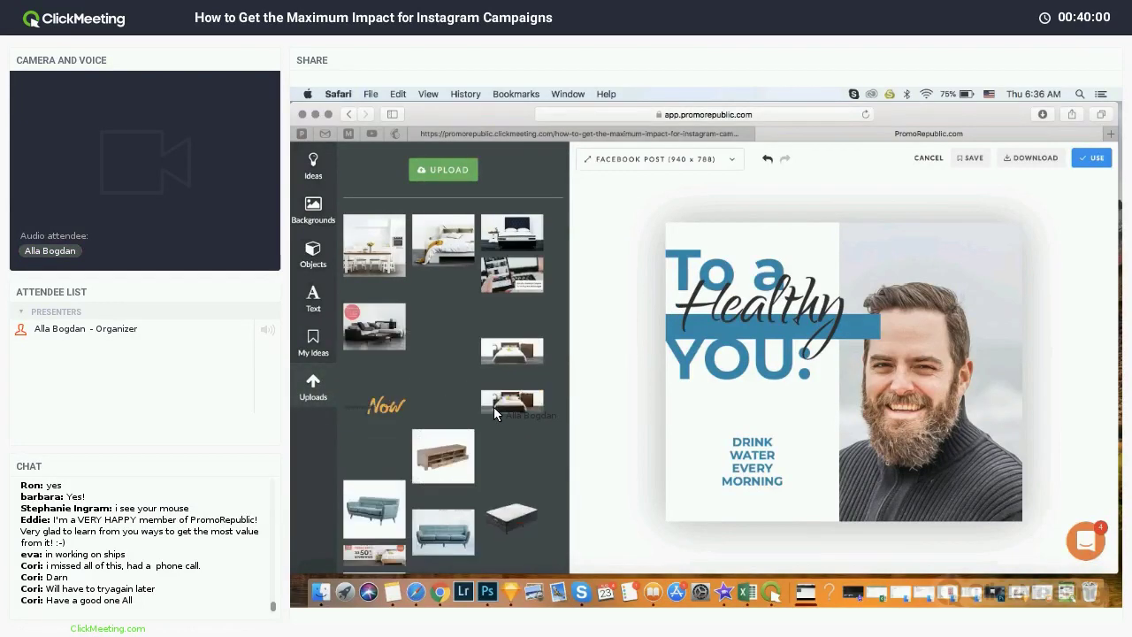
scroll(487, 481, "down", 2)
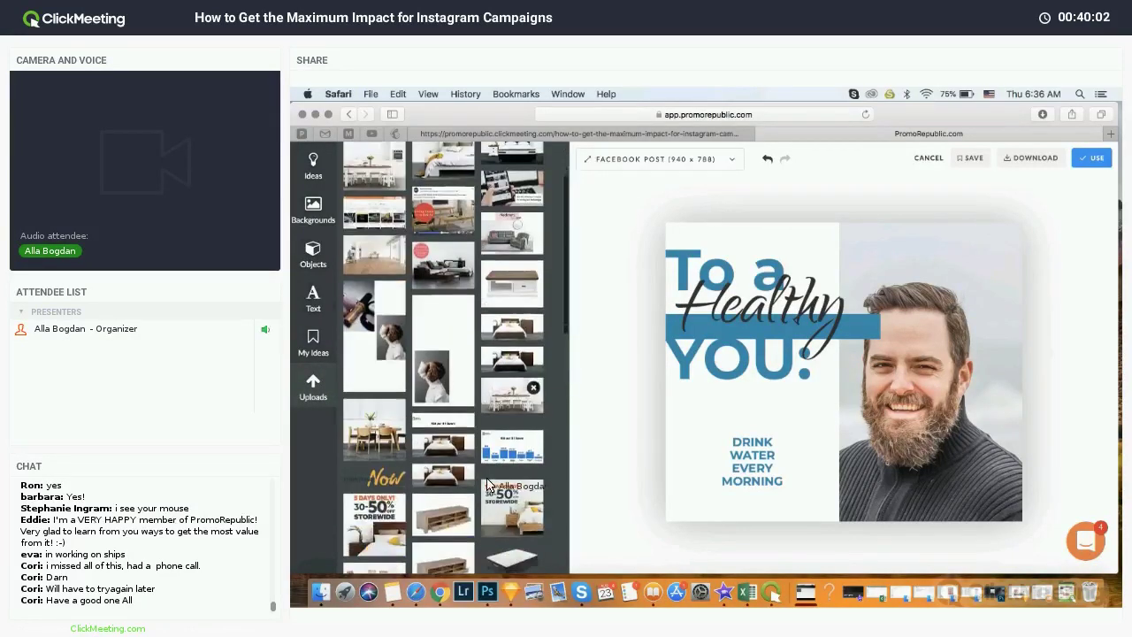
scroll(491, 478, "down", 6)
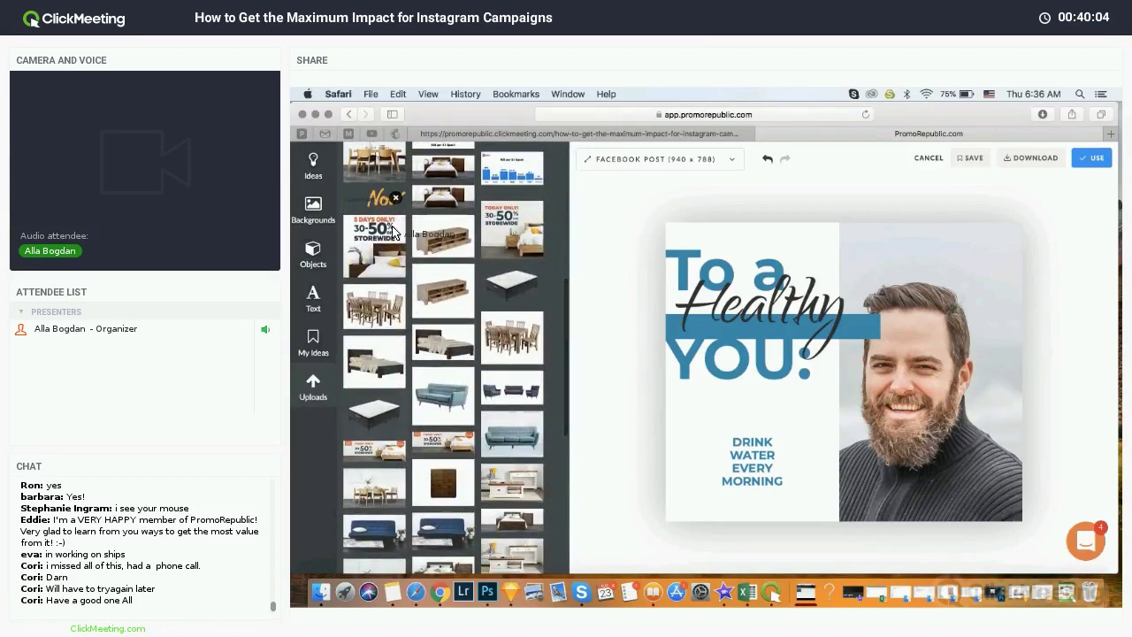
Step: Add the FURNITURE Now graphic, move it to the top-right corner, then delete it
left_click(381, 200)
left_click(889, 377)
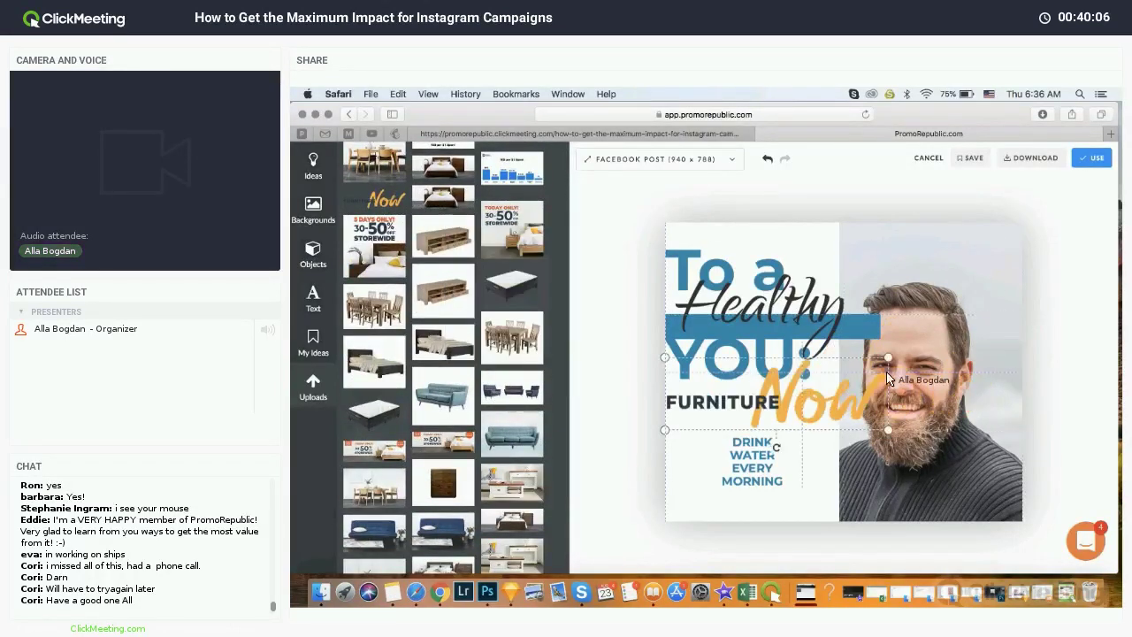
left_click(765, 420)
left_click_drag(765, 420, 962, 280)
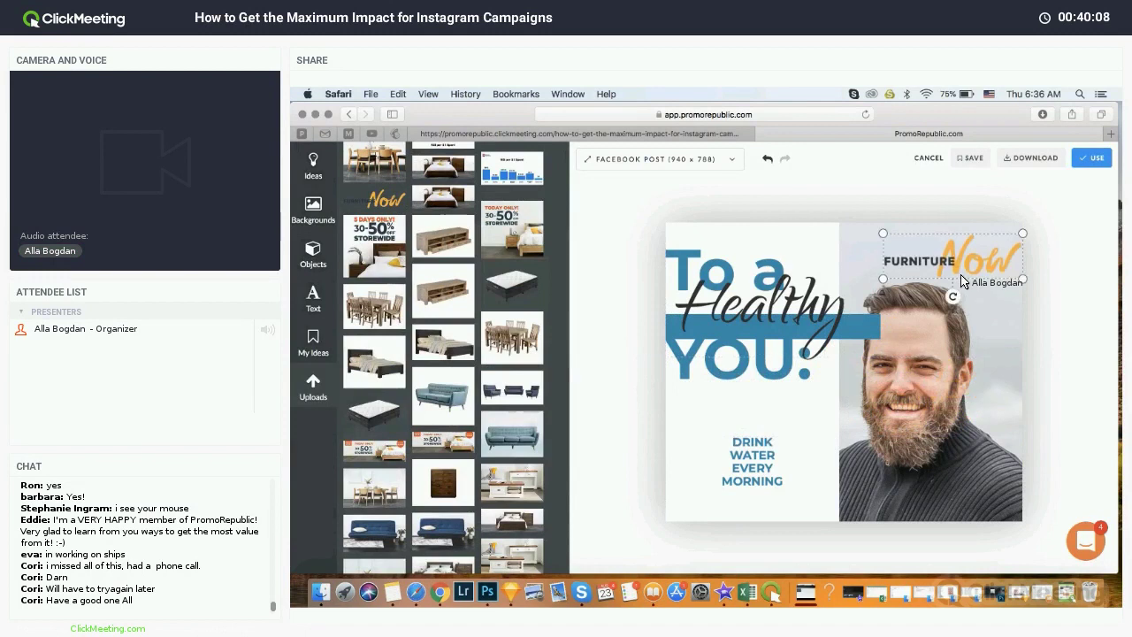
left_click(962, 280)
key("Delete")
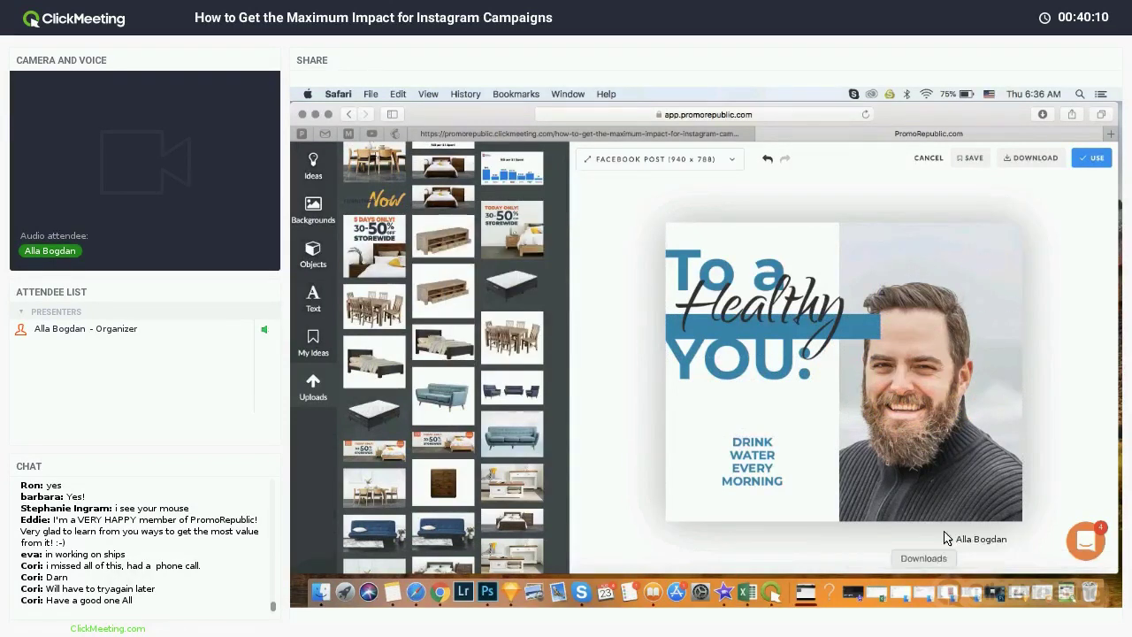
left_click(804, 593)
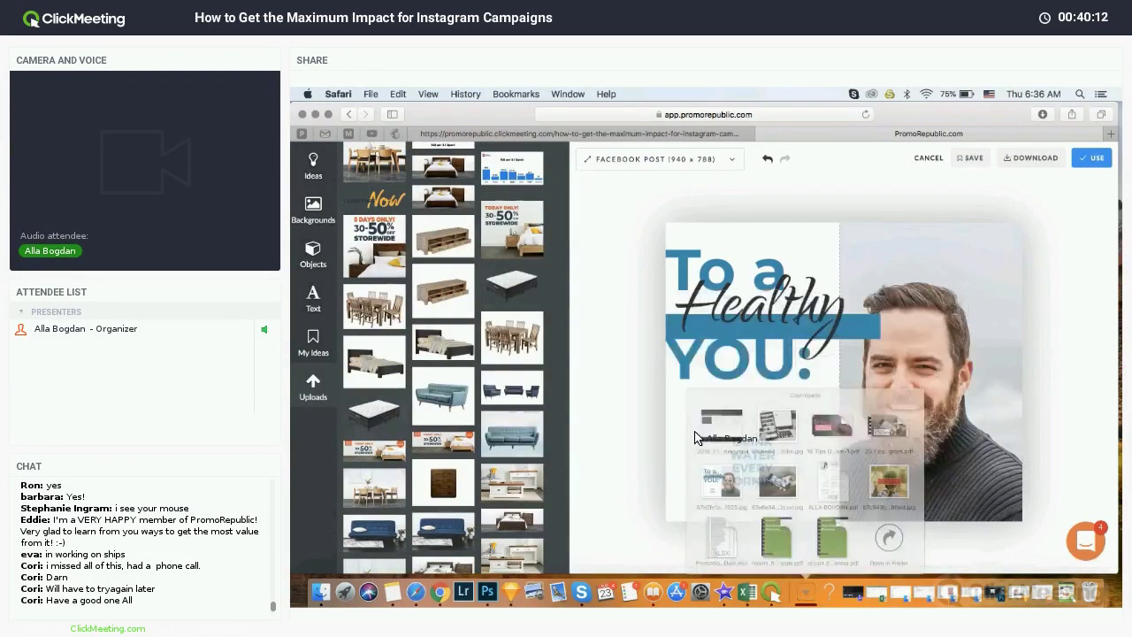
left_click(695, 436)
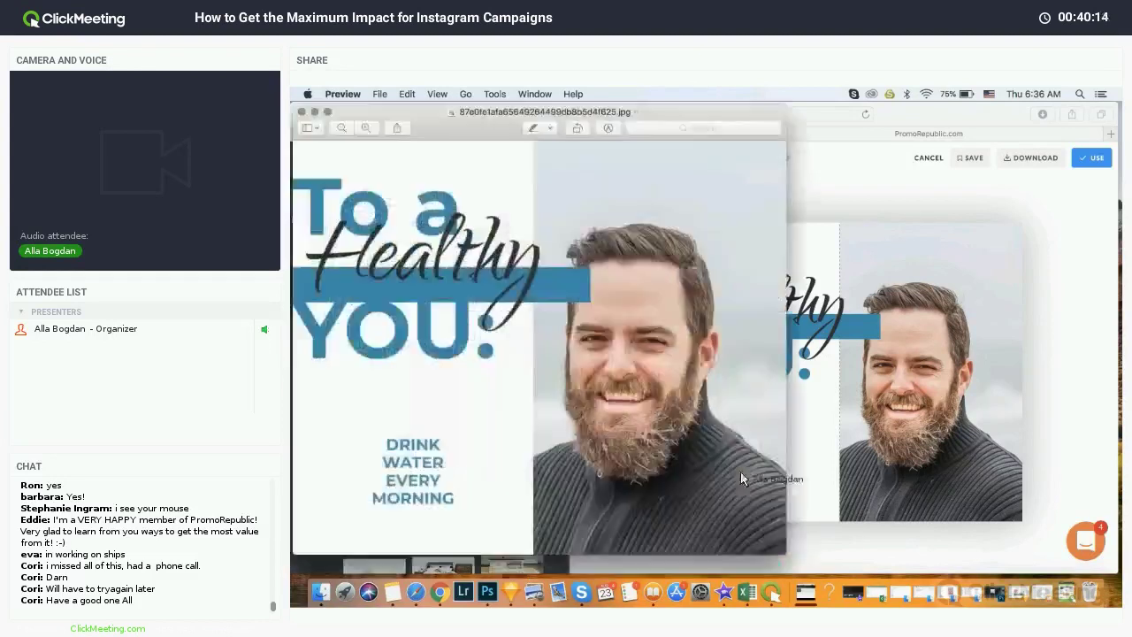
left_click(301, 112)
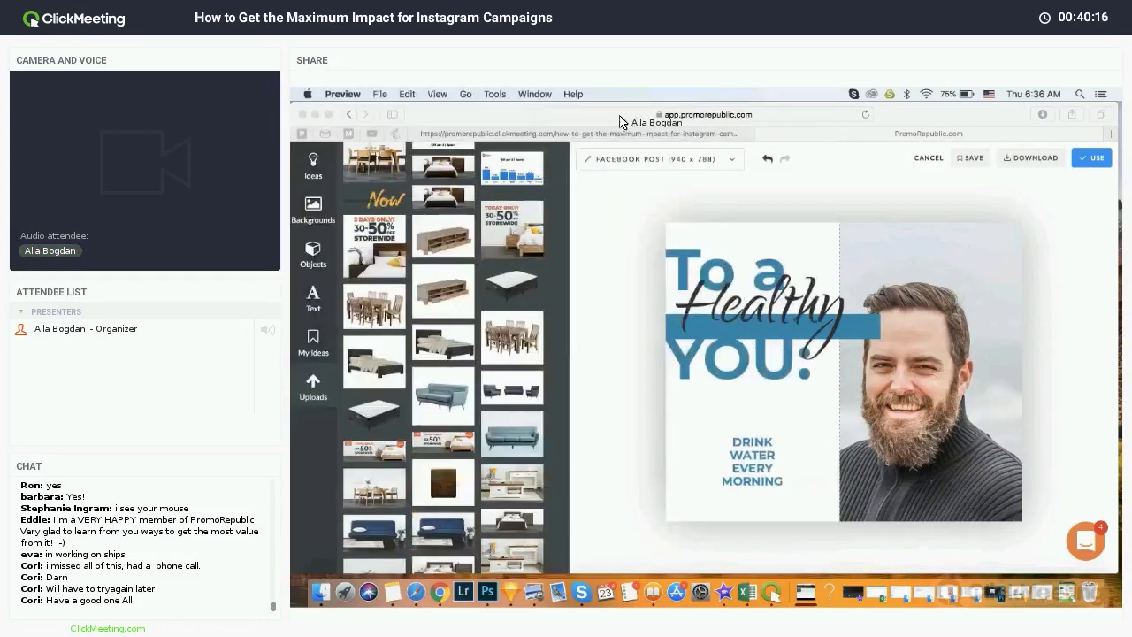
left_click(1043, 209)
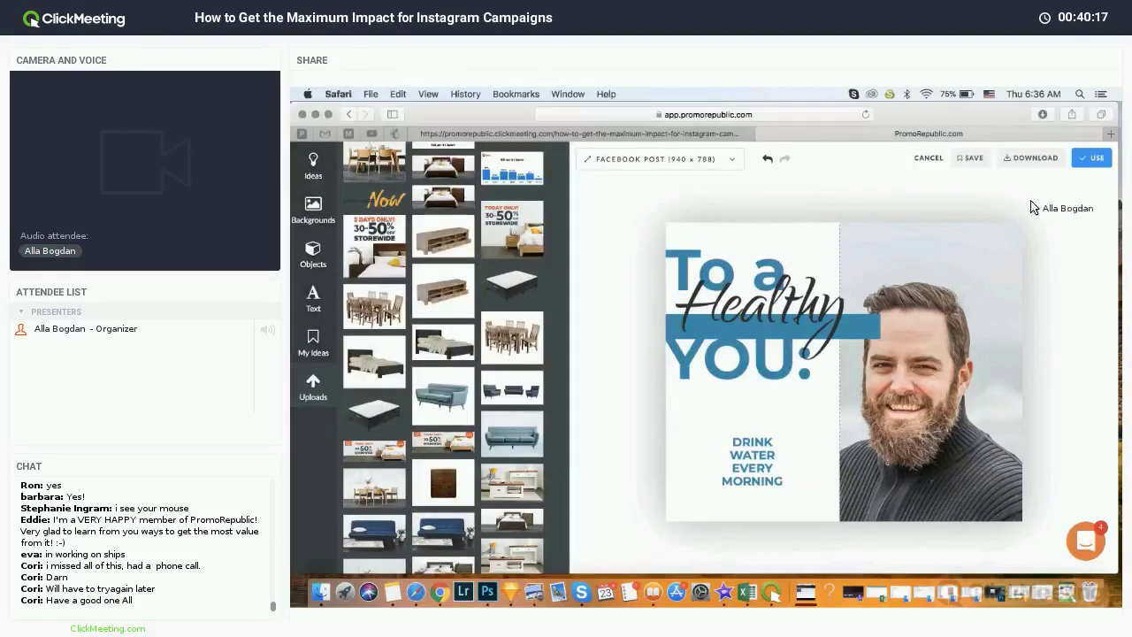
Step: Browse post formats, then close the chooser keeping the 940 x 788 Facebook post size
left_click(732, 161)
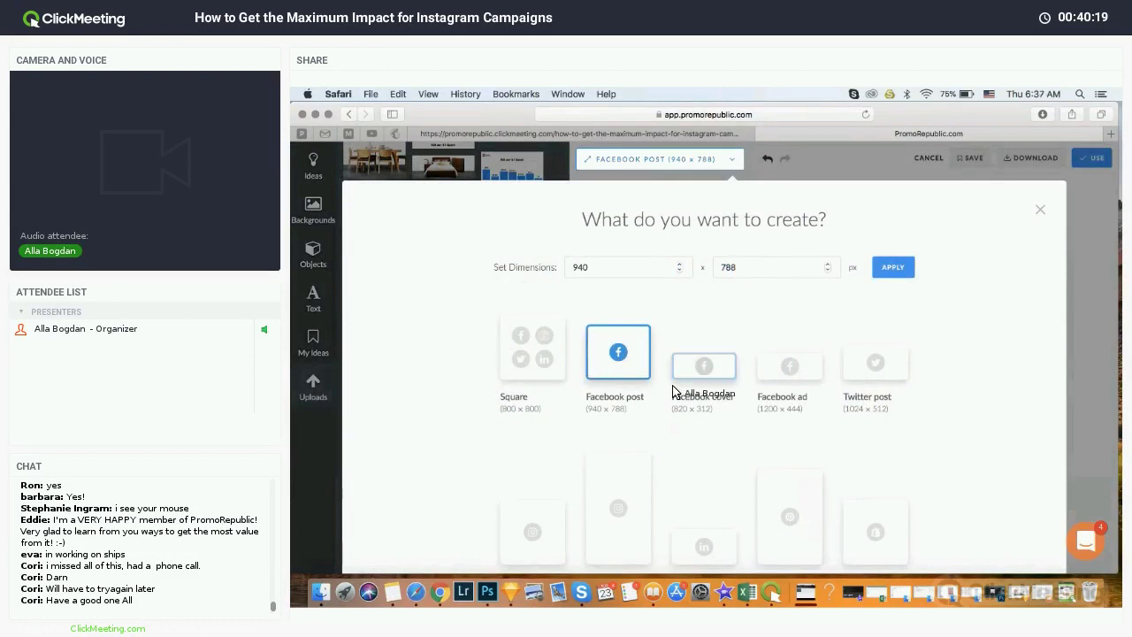
scroll(739, 475, "down", 3)
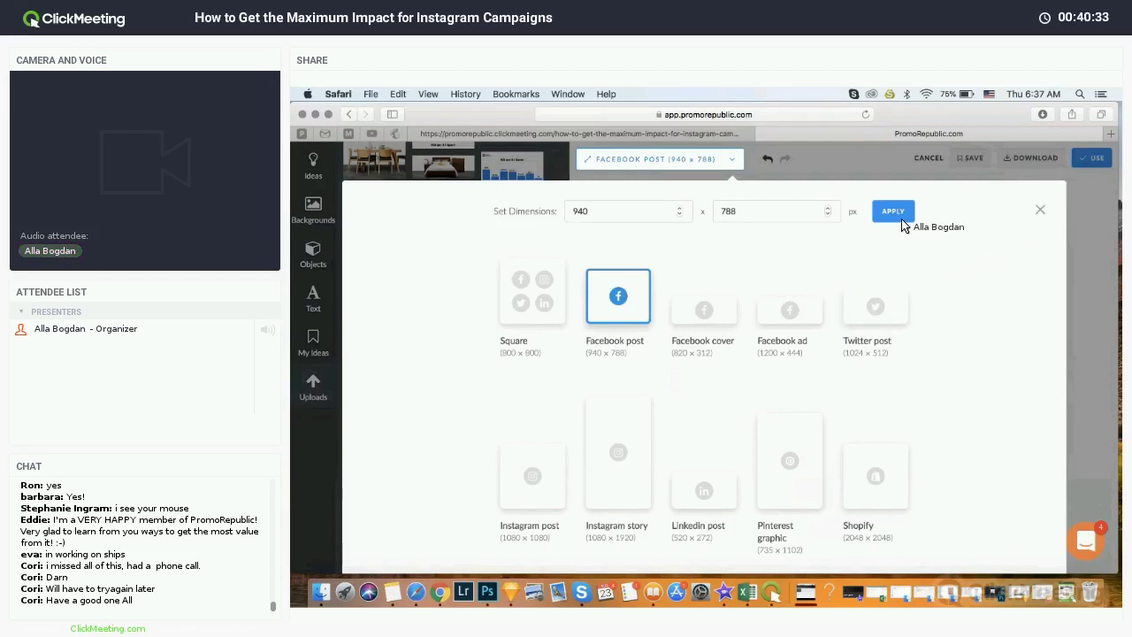
left_click(680, 215)
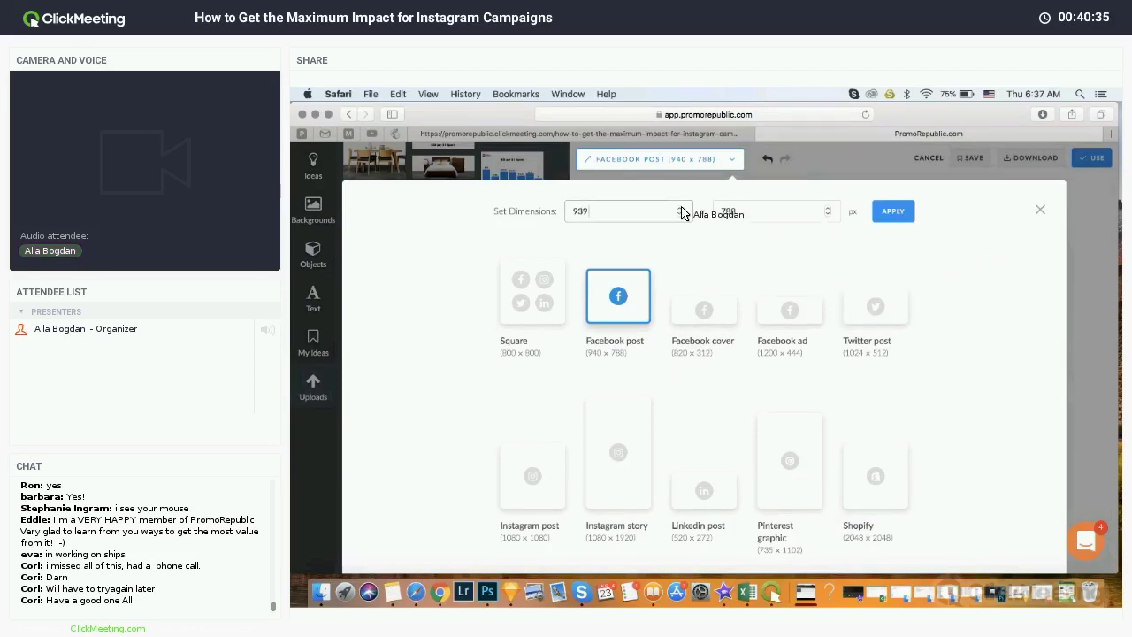
left_click(1039, 210)
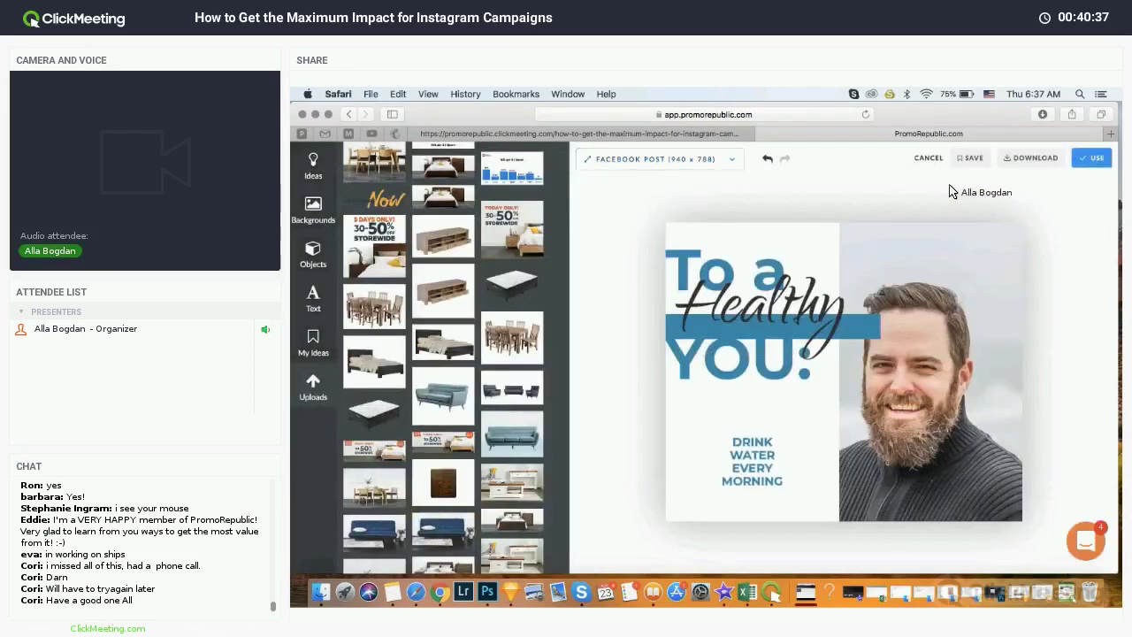
Step: Use the design in a post for the chosen page, queue it, and view it on Thursday 23 August
left_click(1092, 159)
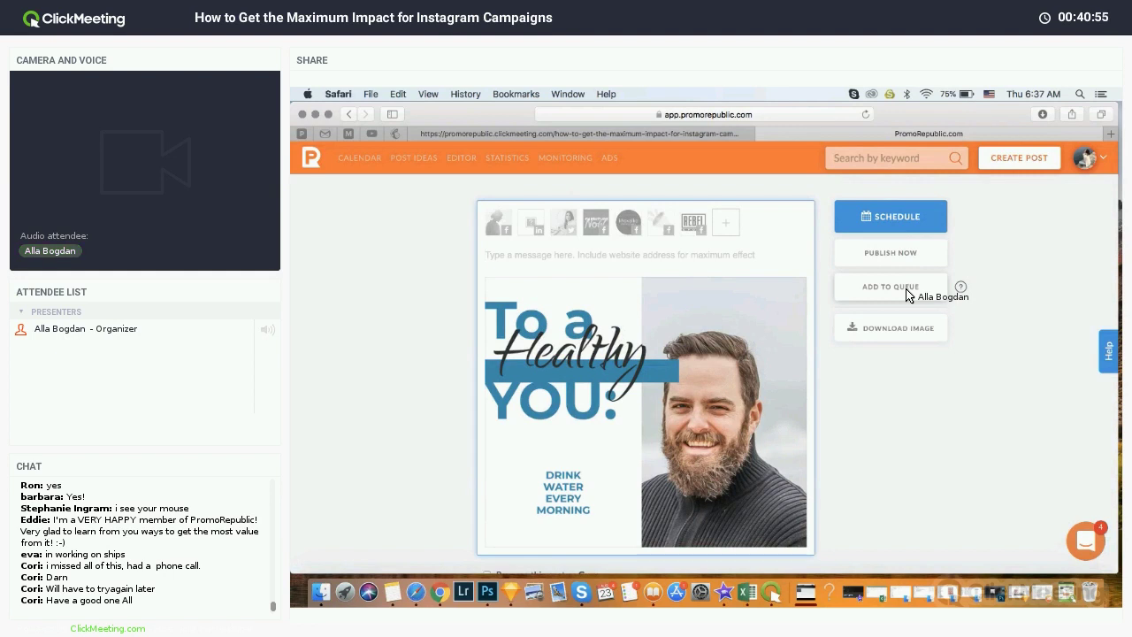
left_click(901, 218)
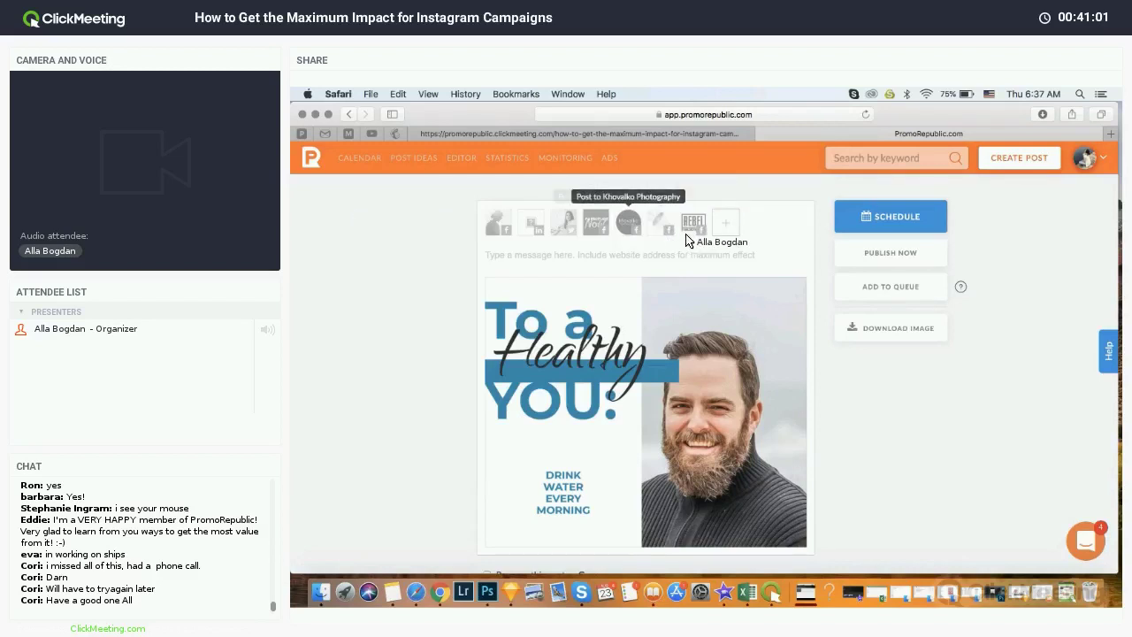
left_click(567, 228)
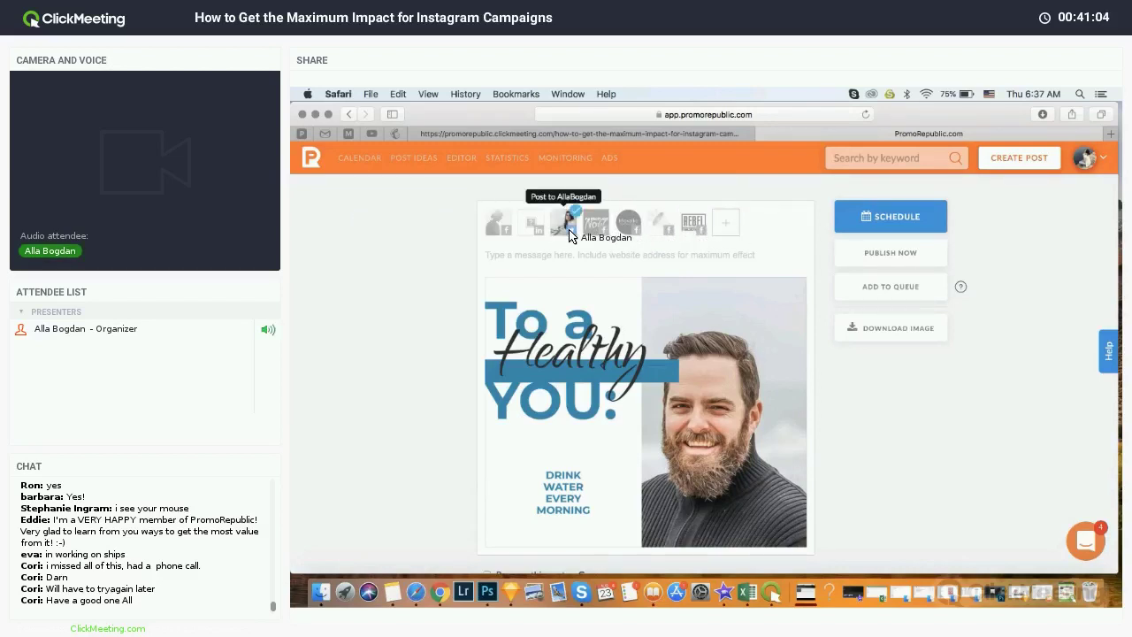
left_click(902, 221)
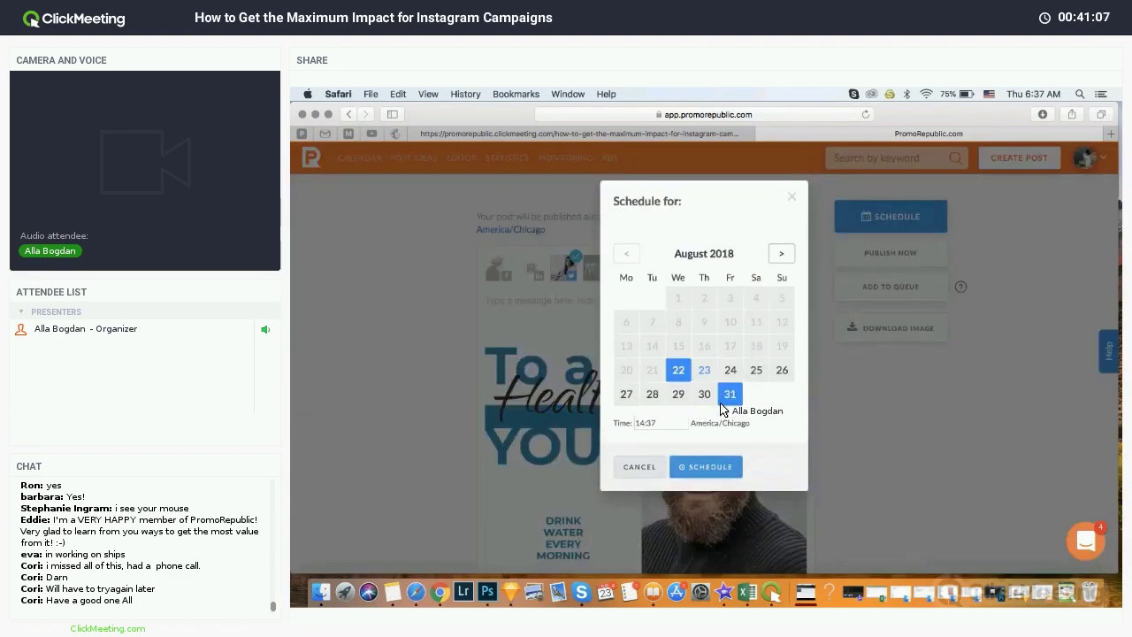
left_click(792, 197)
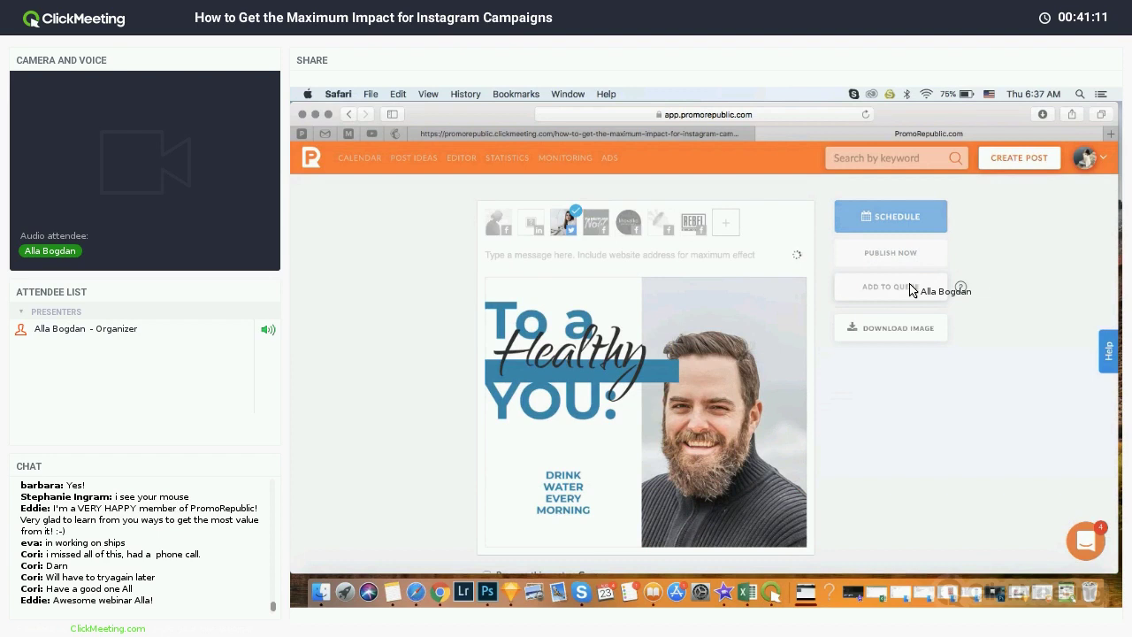
left_click(914, 290)
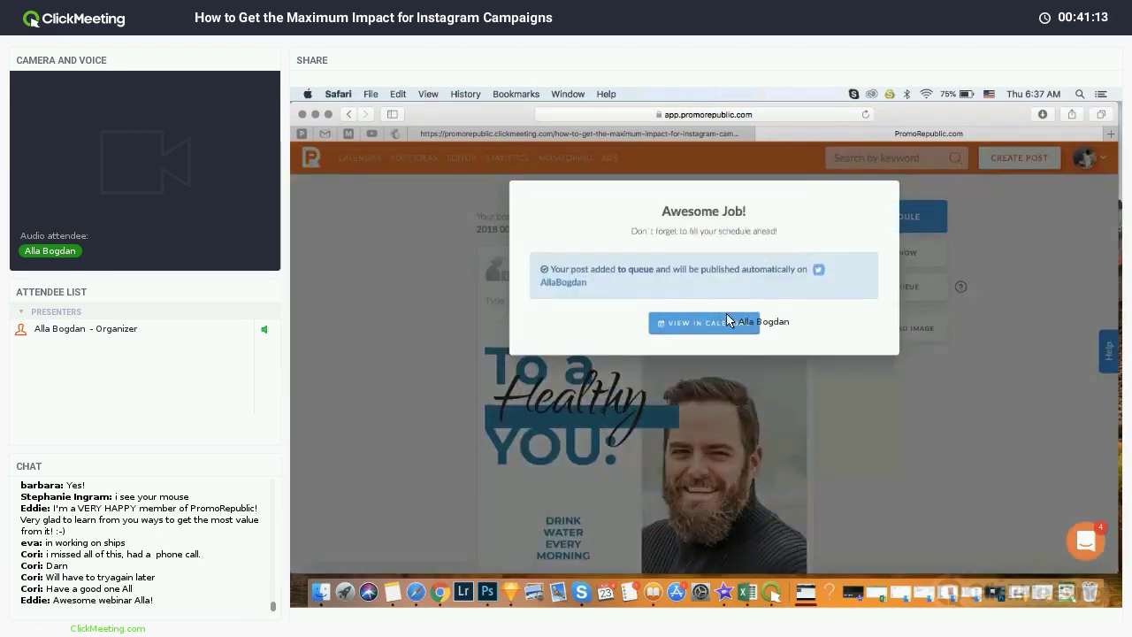
left_click(727, 320)
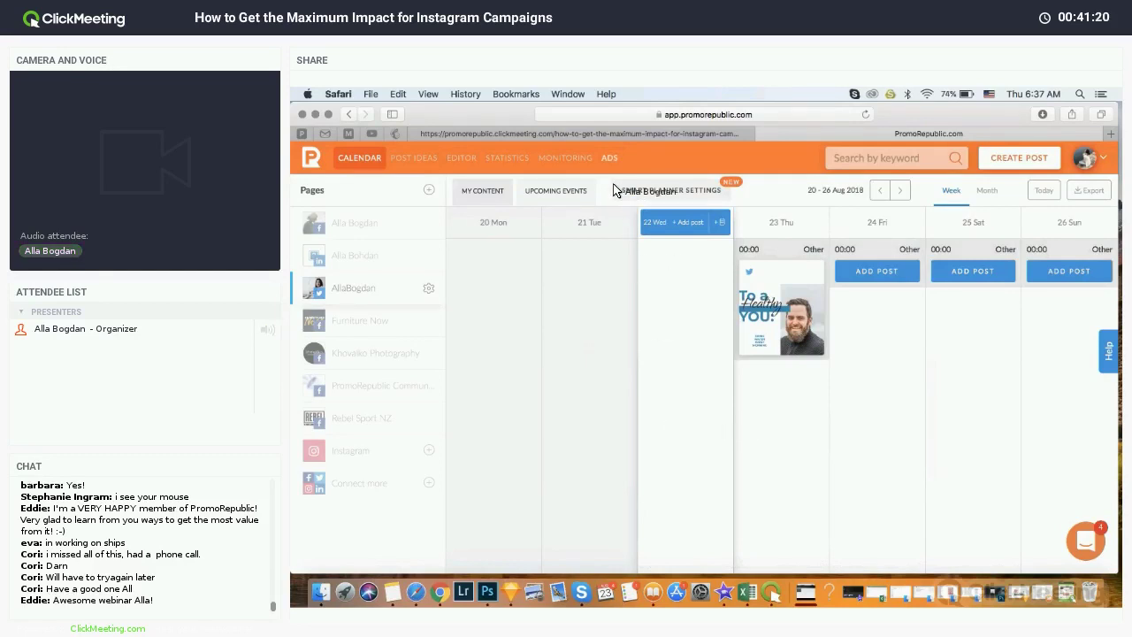
left_click(707, 192)
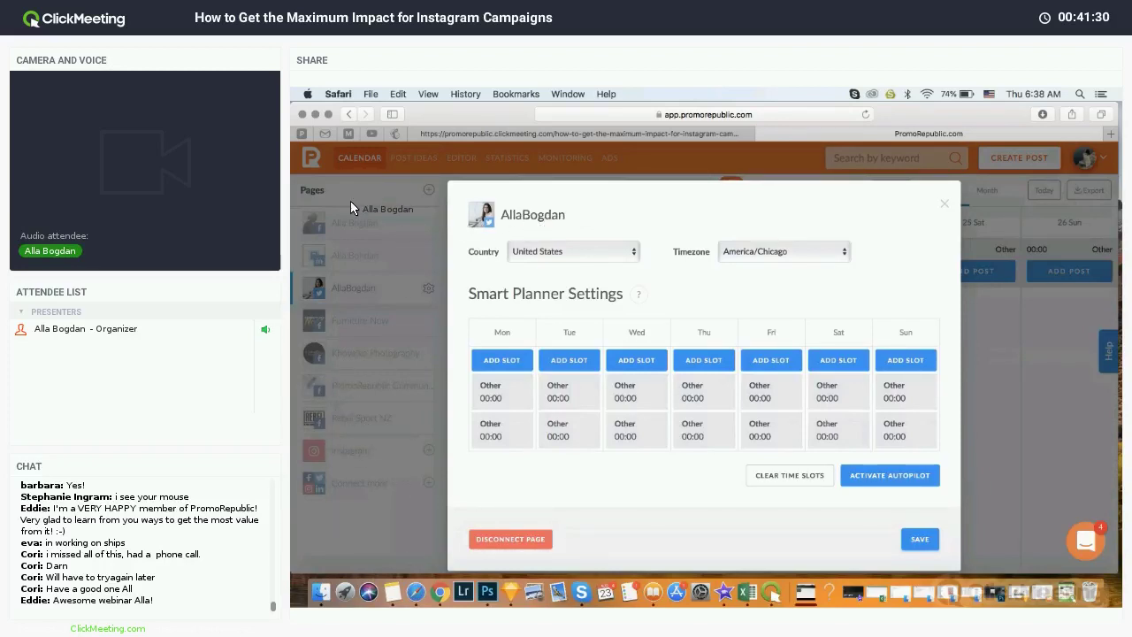
left_click(633, 253)
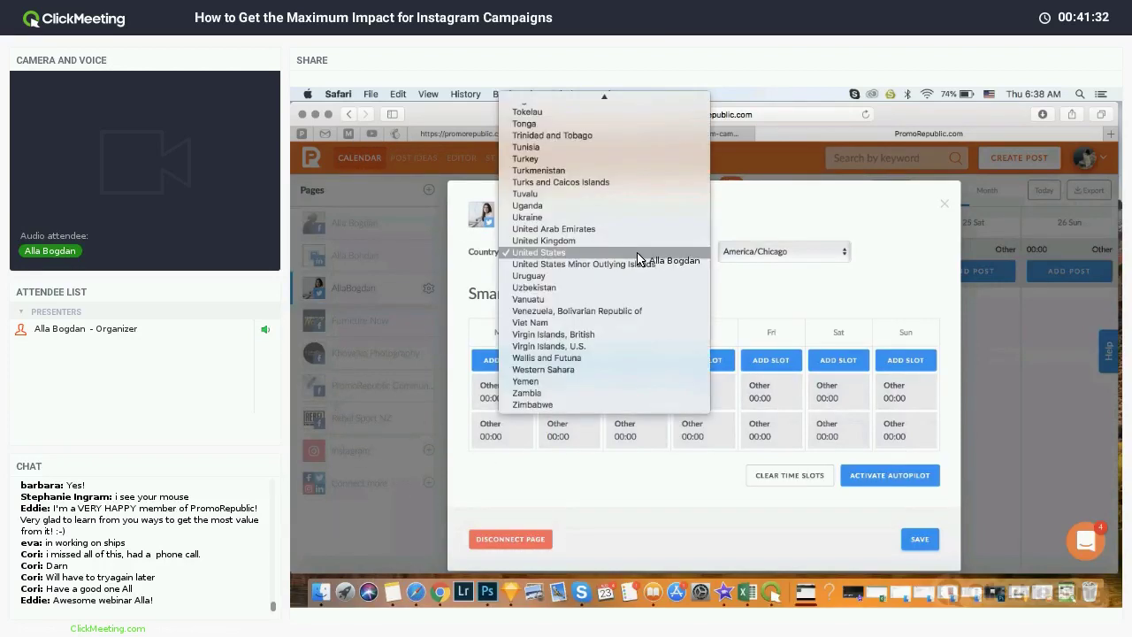
left_click(756, 293)
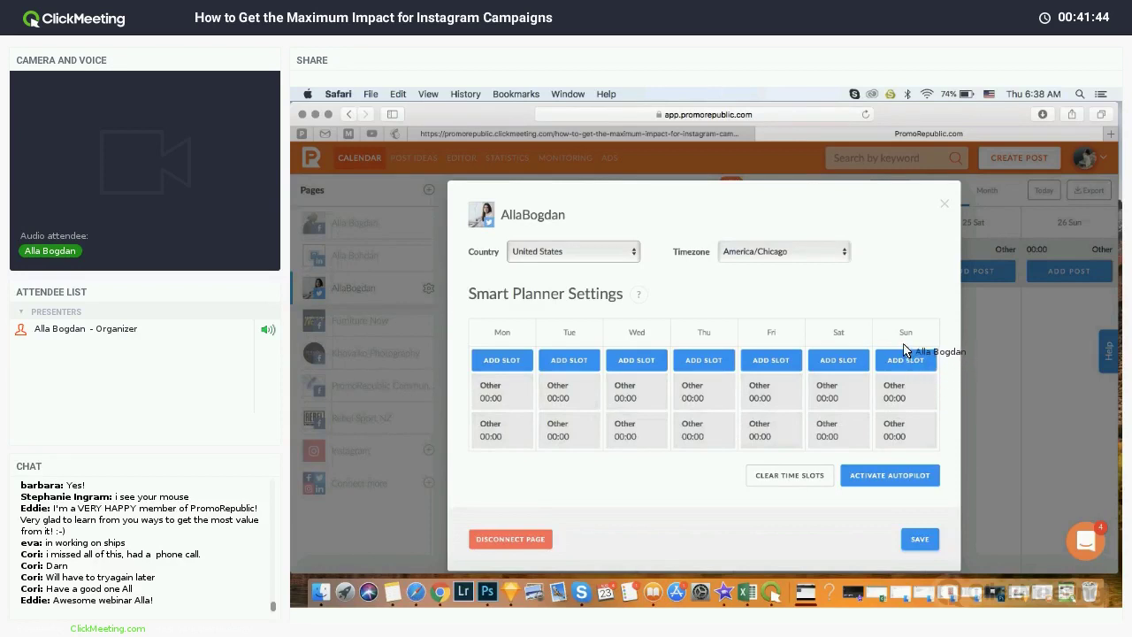
scroll(698, 406, "down", 1)
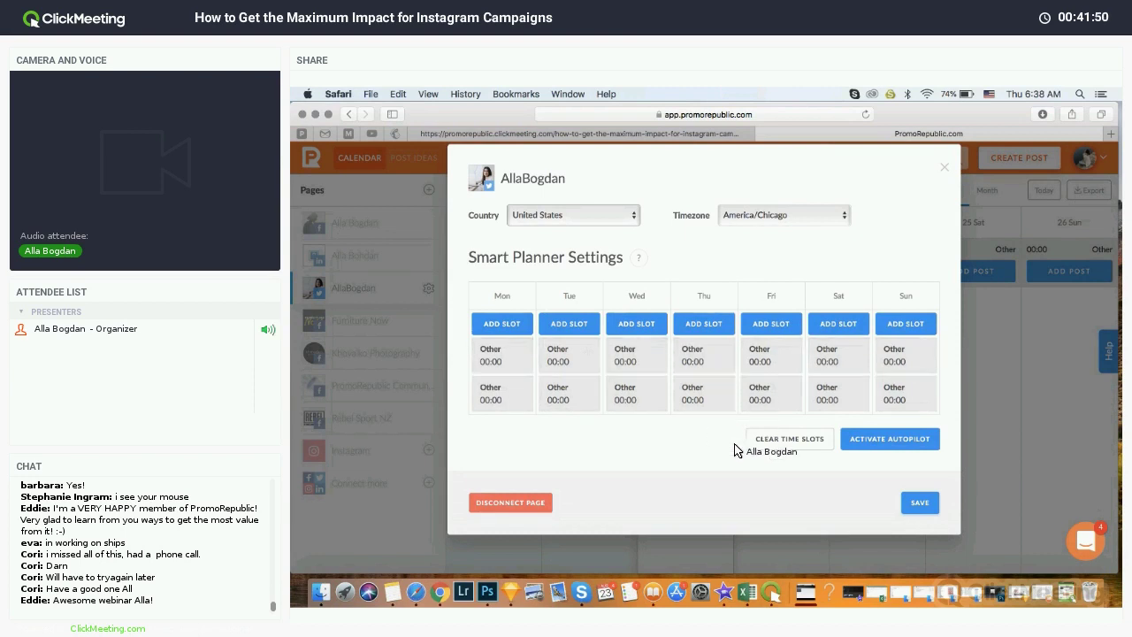
left_click(925, 506)
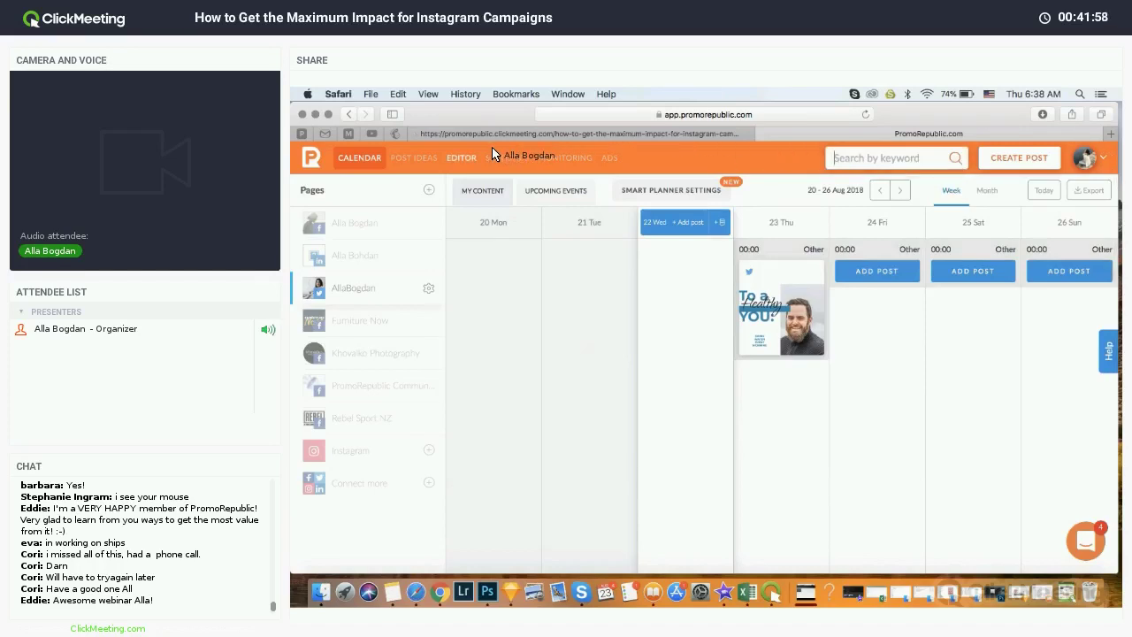
Step: Copy the word 'healthcare' from the attendee interests note, then hide Notes
left_click(392, 591)
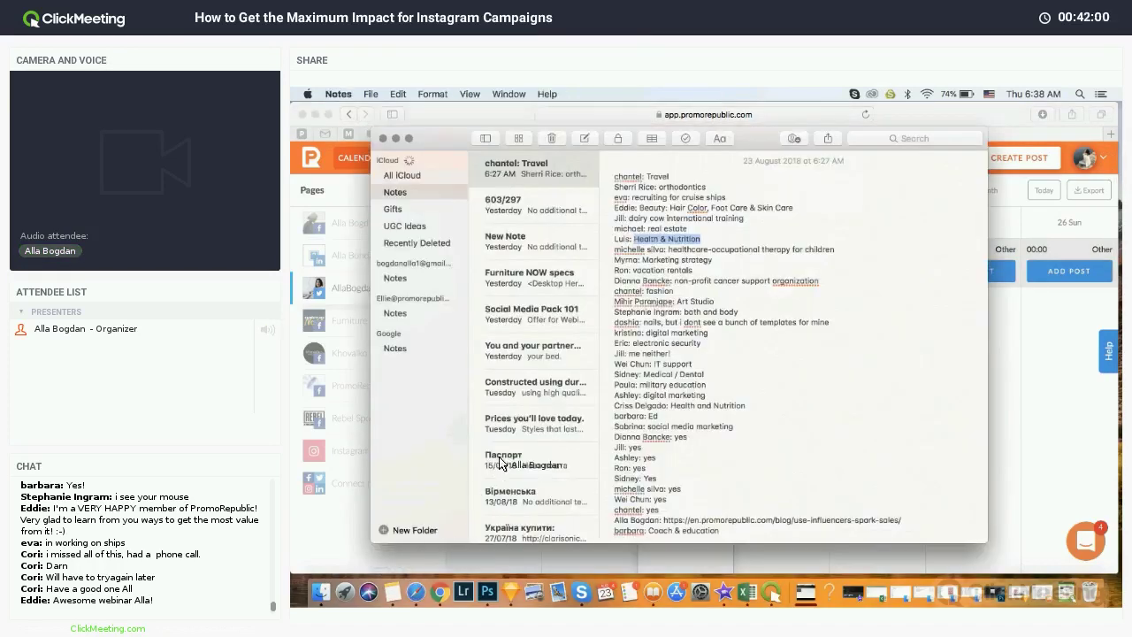
left_click(734, 256)
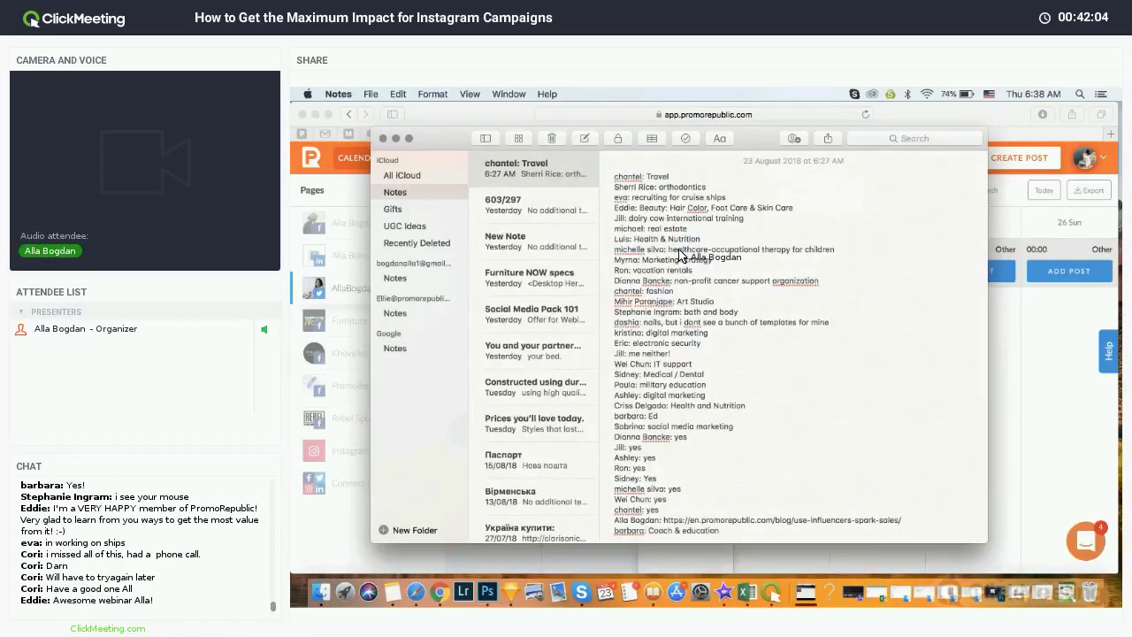
left_click_drag(669, 254, 700, 253)
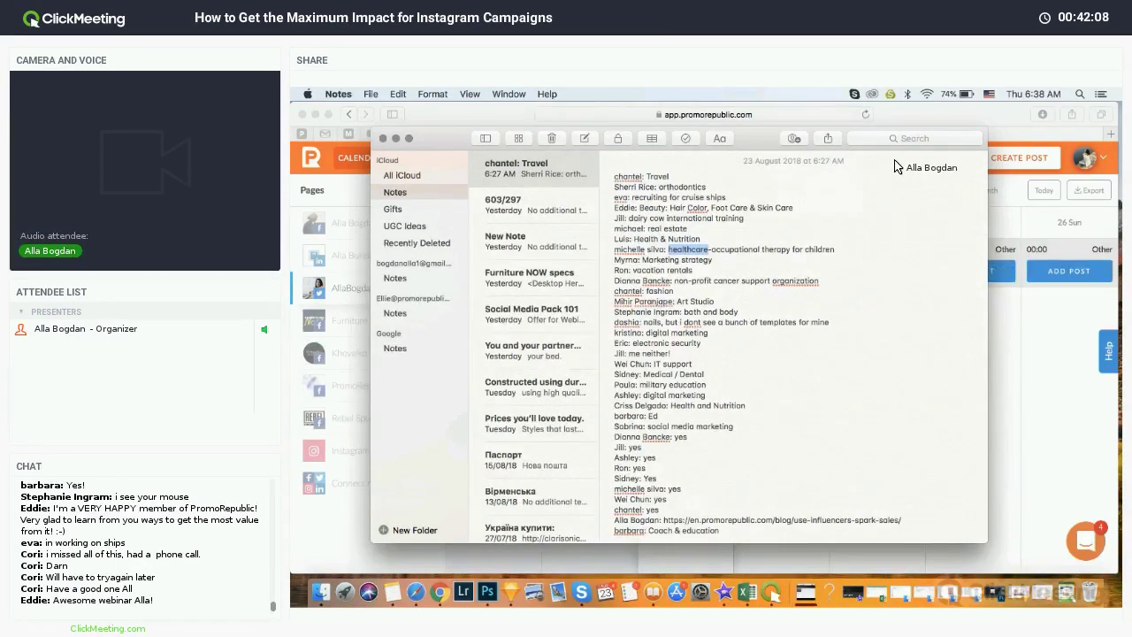
key("super+Tab")
key("super+grave")
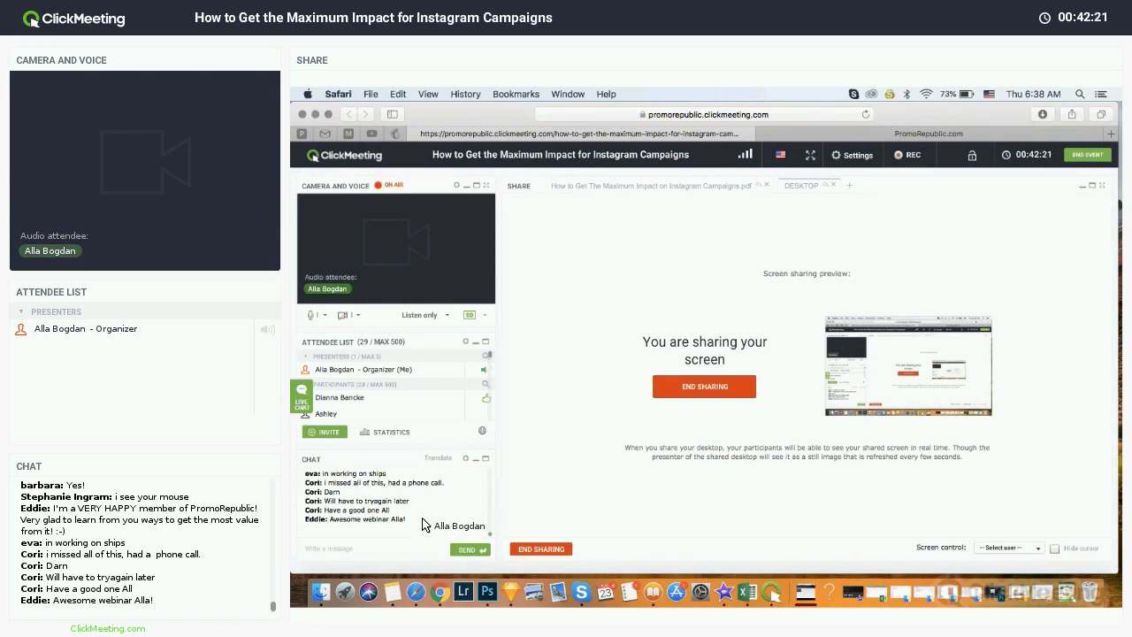
Step: Back in PromoRepublic, show all 175 healthcare templates
left_click(974, 135)
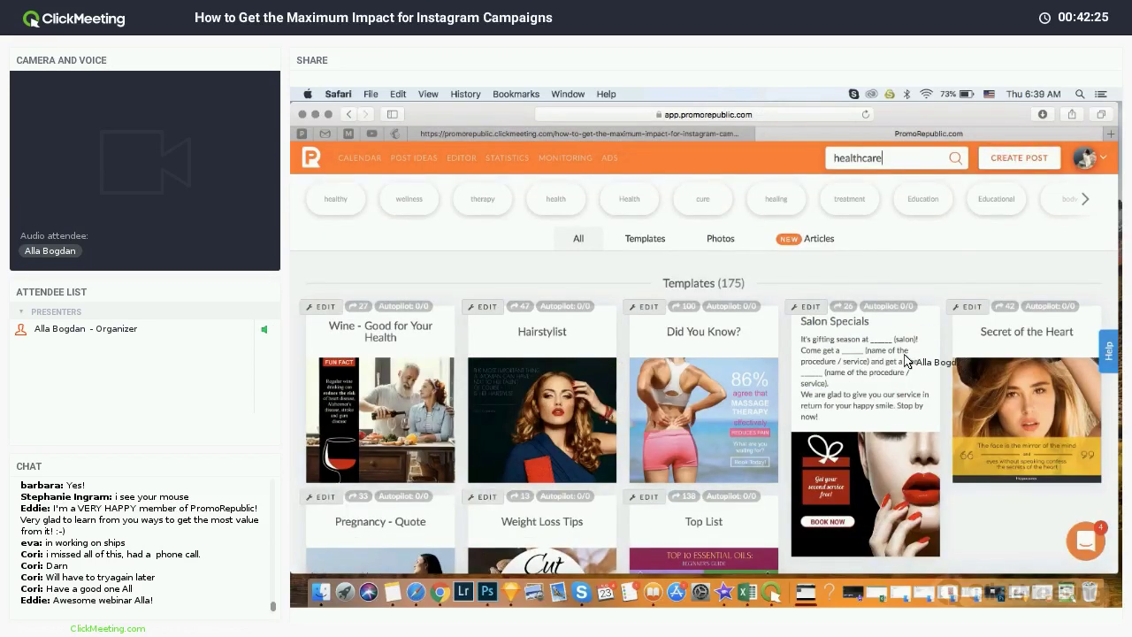
scroll(1014, 500, "down", 1)
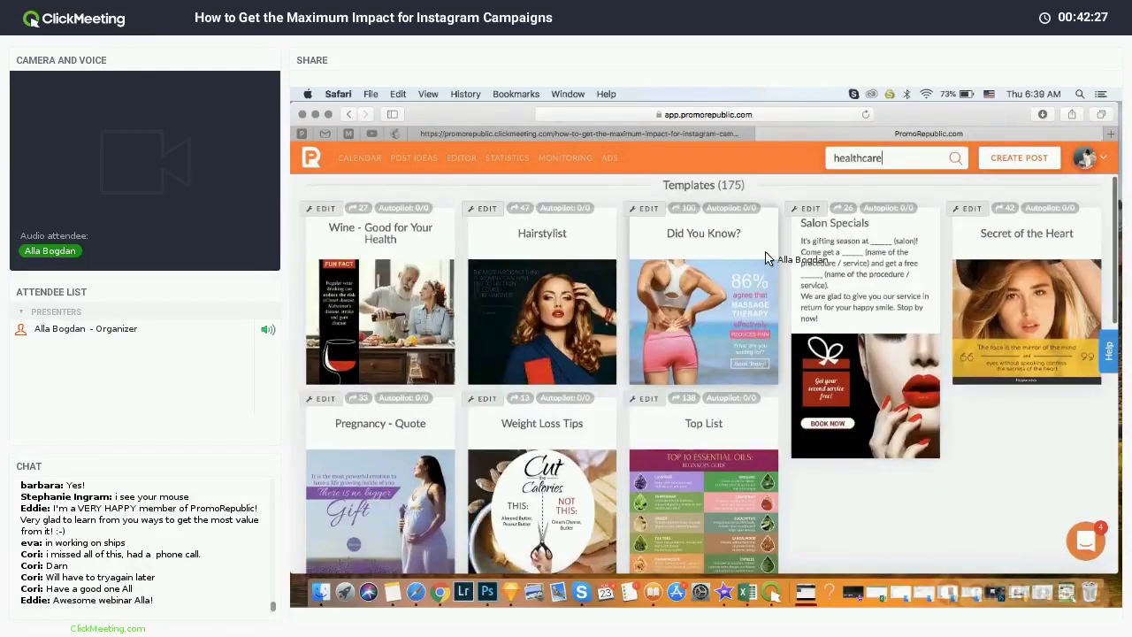
scroll(745, 371, "down", 5)
left_click(723, 387)
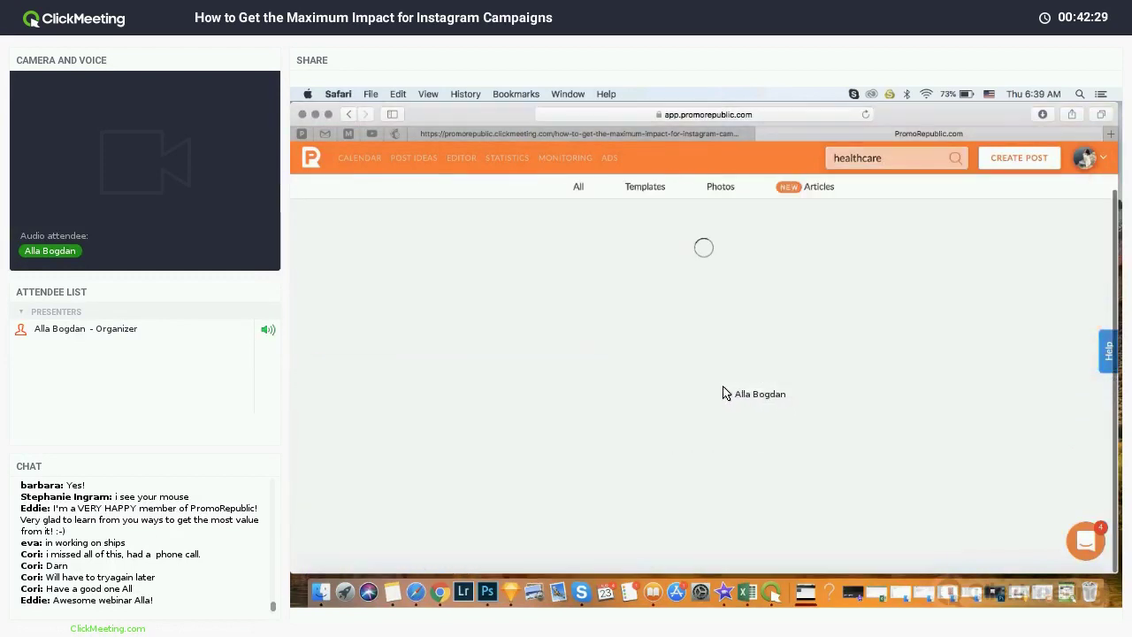
Step: Start a post from the 'Did You Know?' massage therapy template and open its image in the editor
scroll(919, 437, "down", 3)
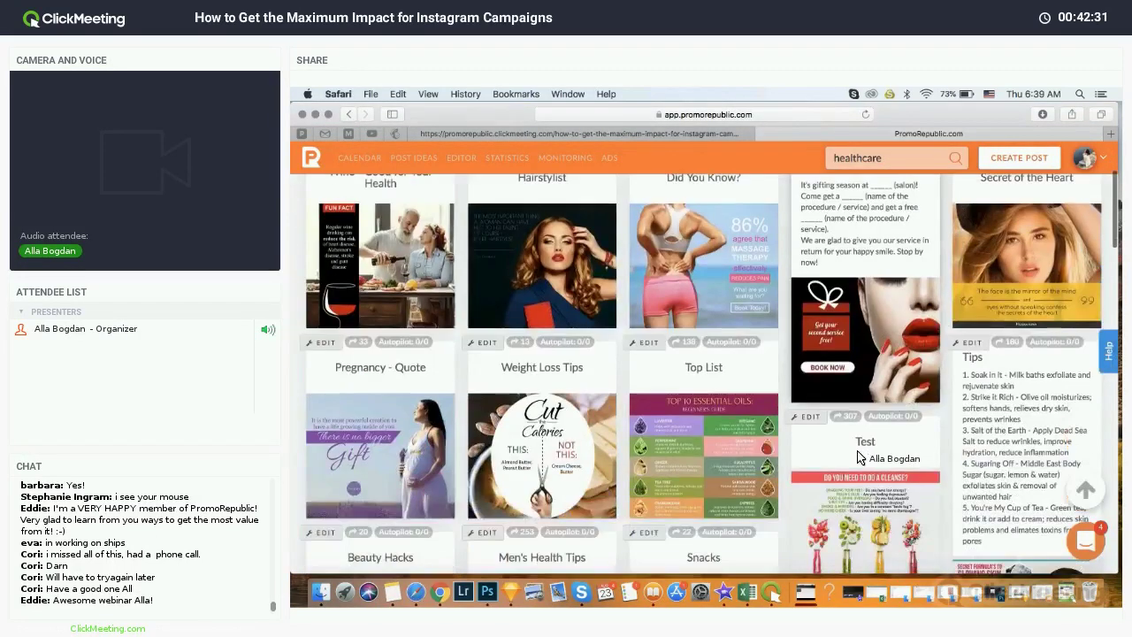
scroll(856, 457, "down", 5)
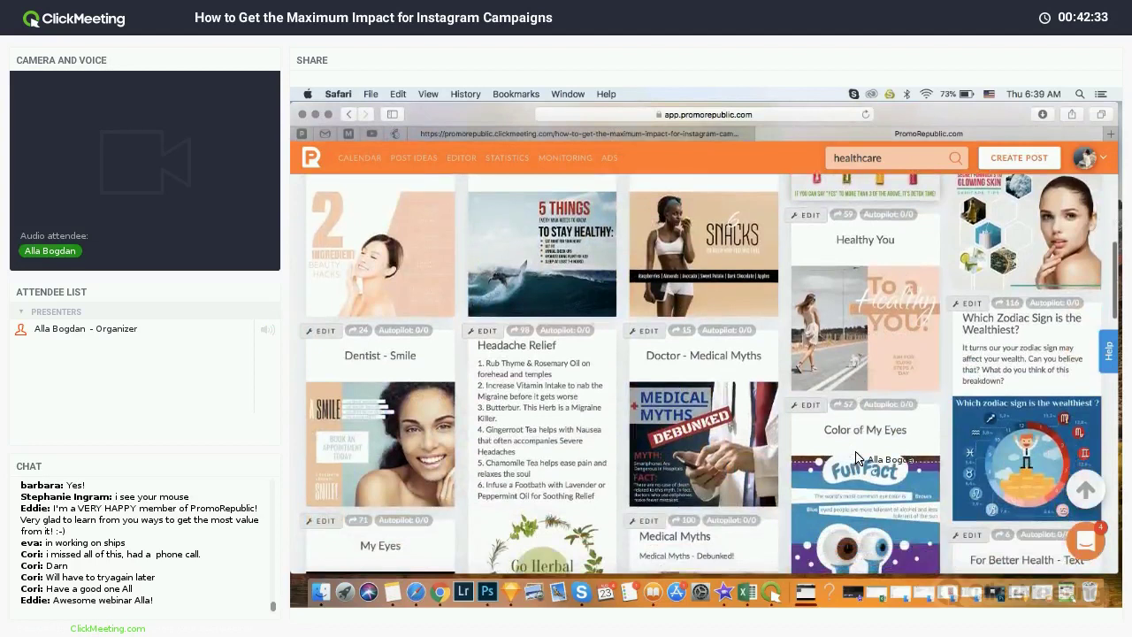
scroll(856, 457, "down", 2)
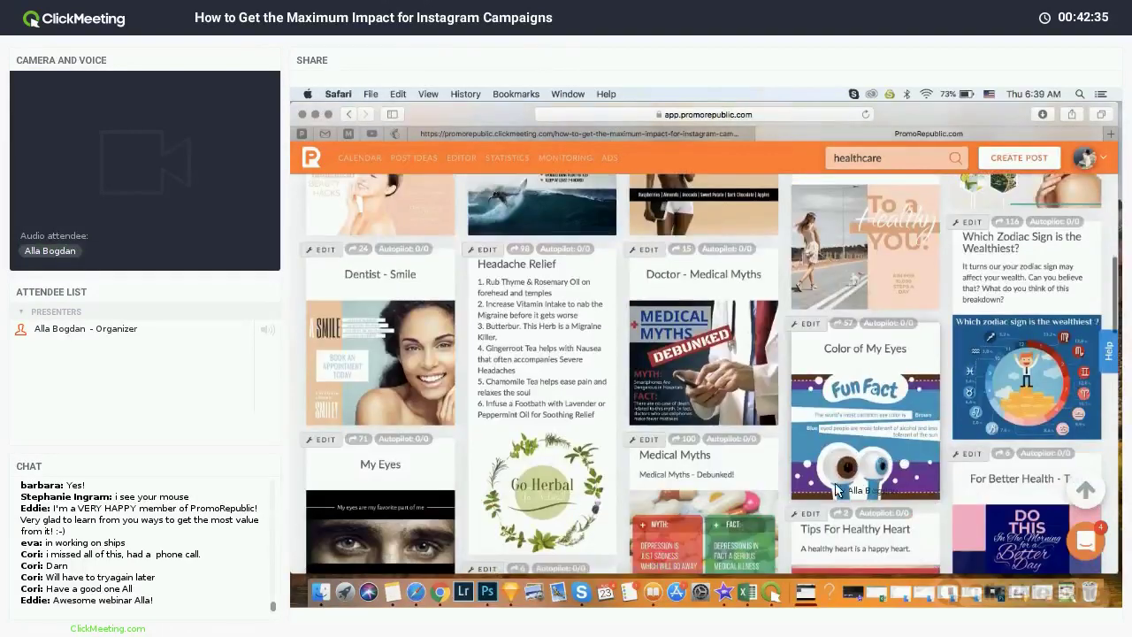
scroll(835, 489, "down", 10)
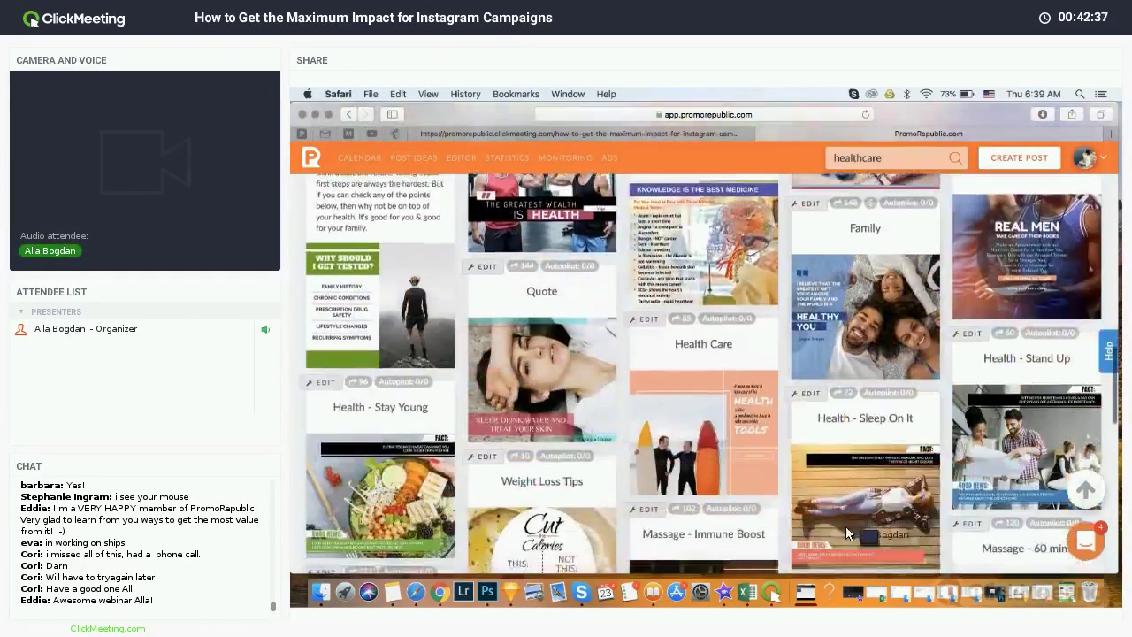
scroll(846, 533, "down", 10)
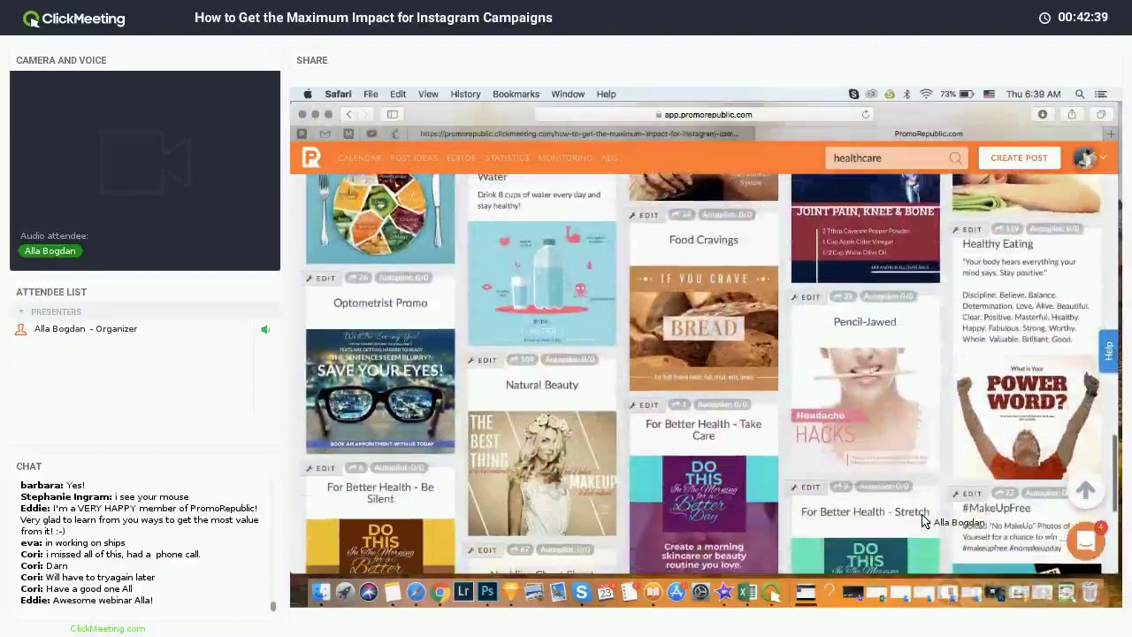
scroll(922, 520, "down", 1)
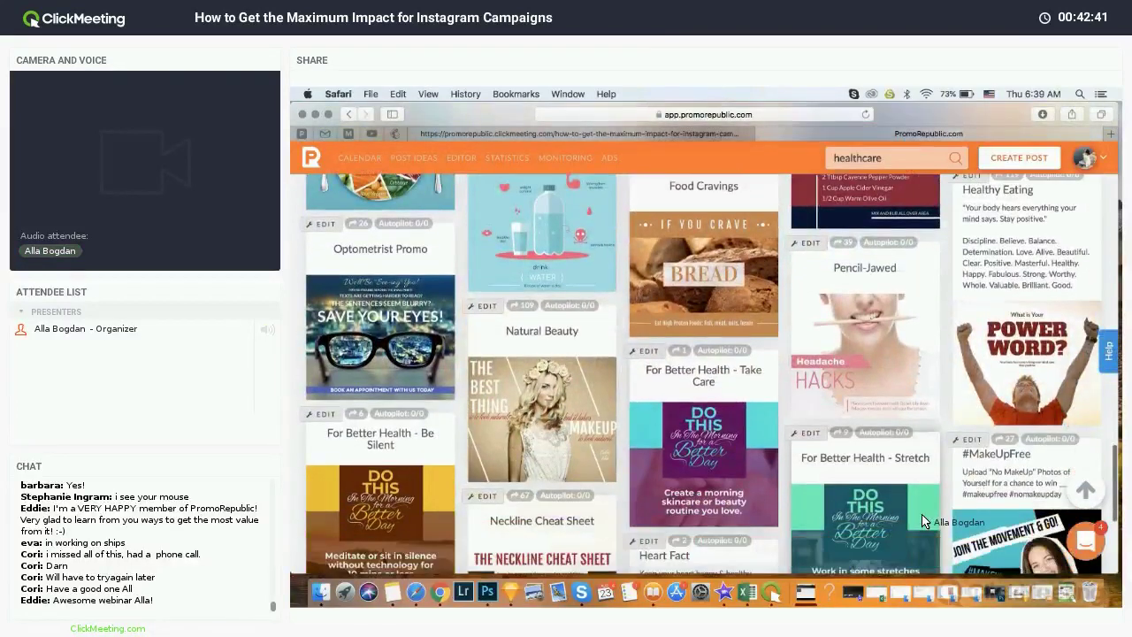
scroll(922, 520, "down", 5)
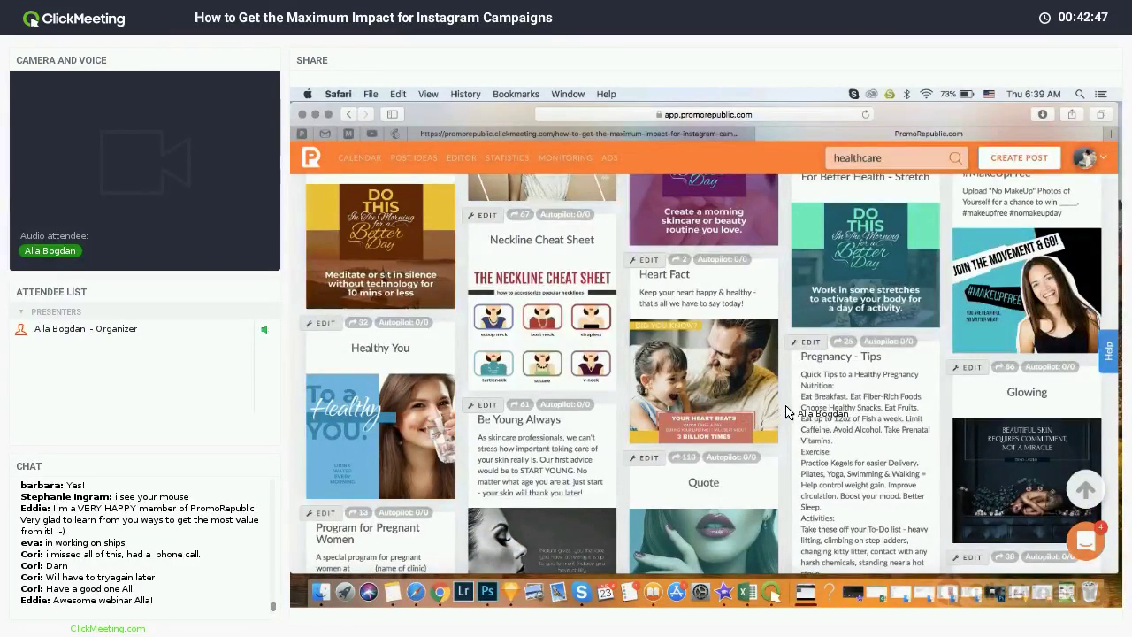
scroll(787, 412, "up", 10)
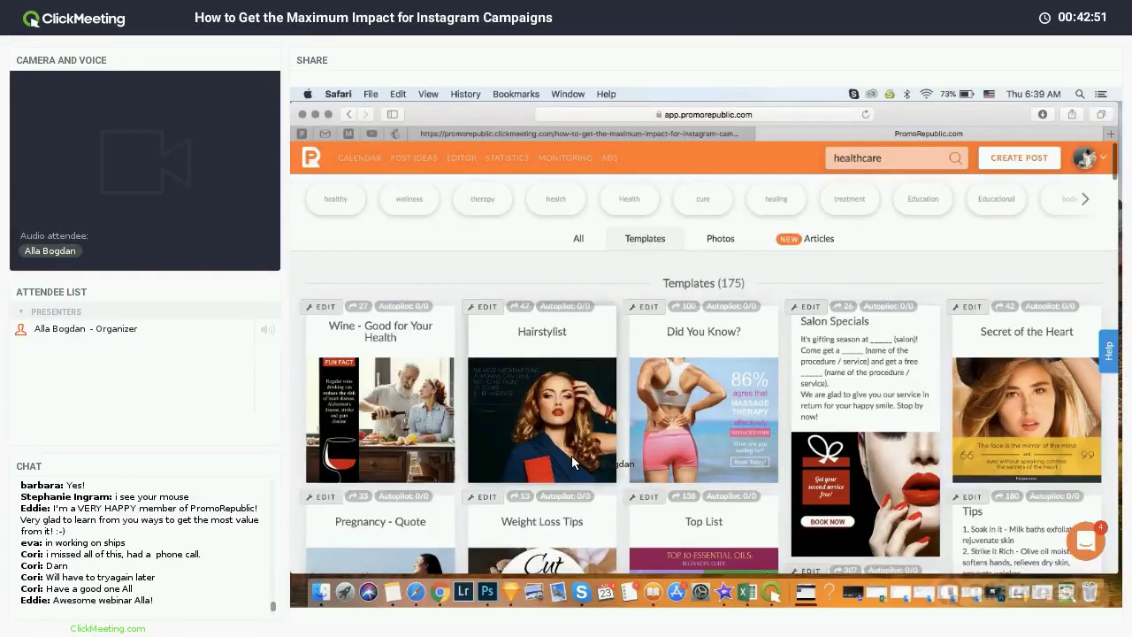
left_click(675, 433)
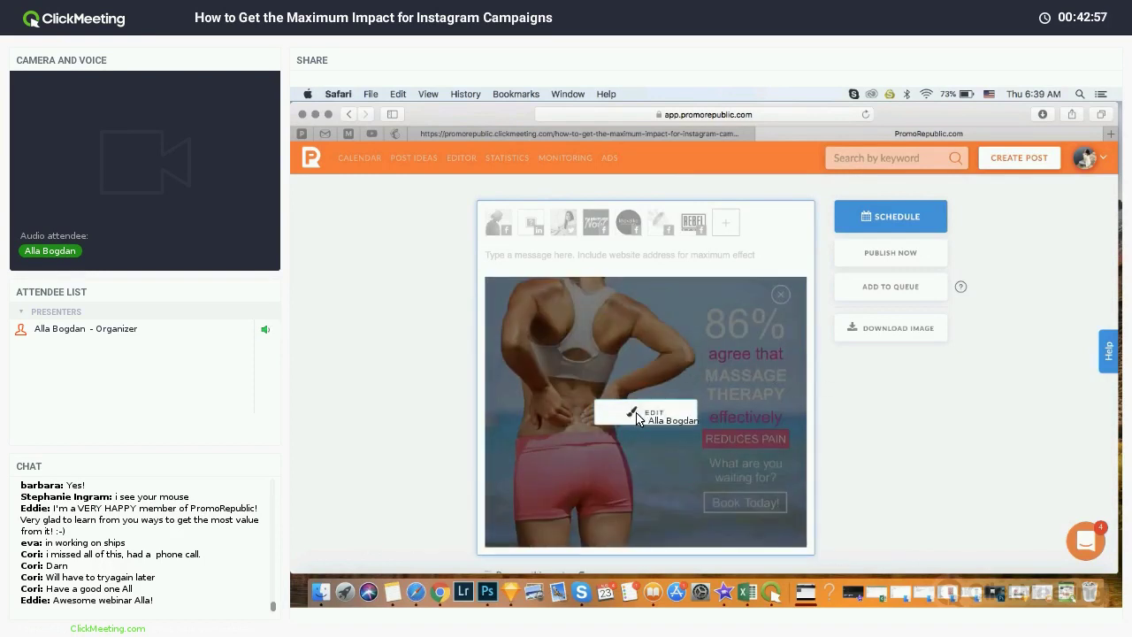
left_click(648, 412)
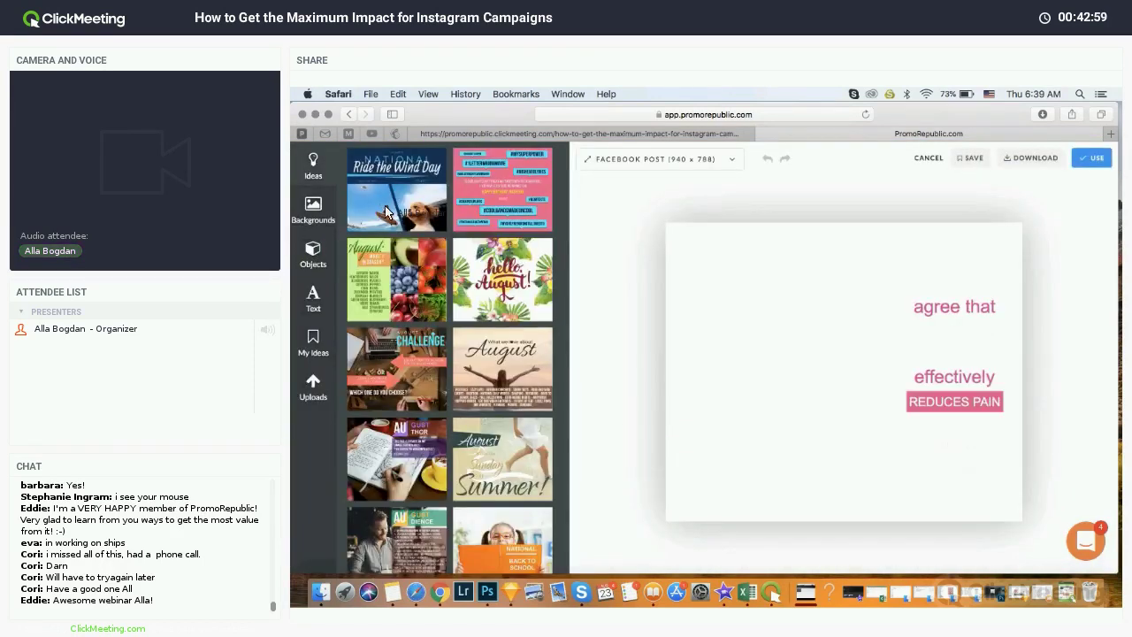
Step: Search background photos for 'kid' and use the girl-in-field photo as the background
left_click(313, 209)
left_click(405, 166)
type("k")
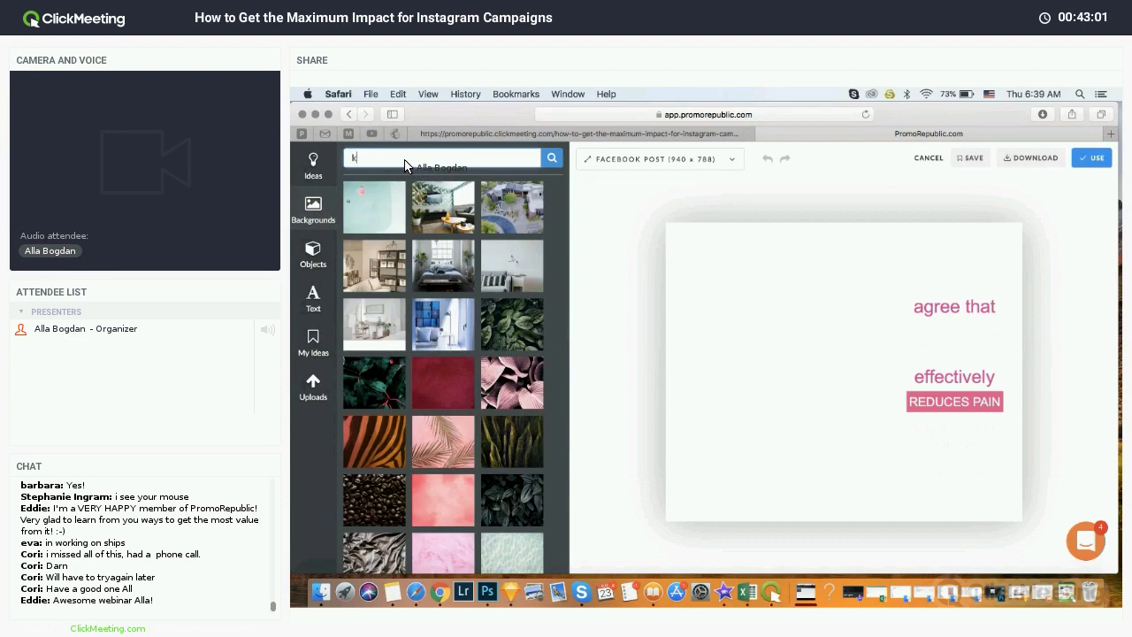
type("id")
key("Return")
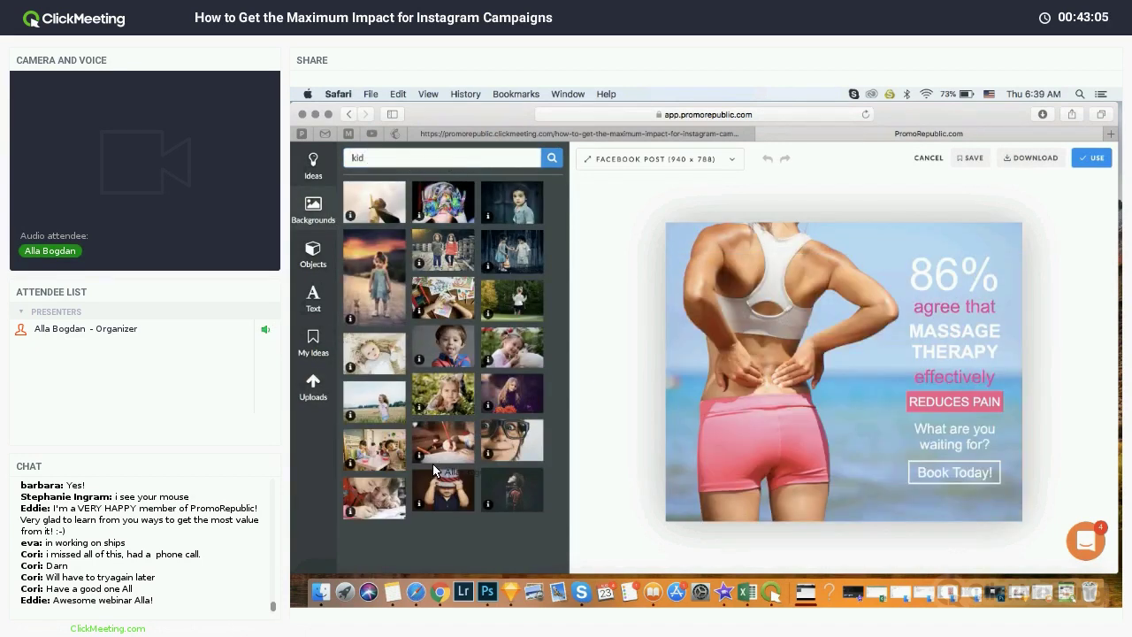
left_click(378, 416)
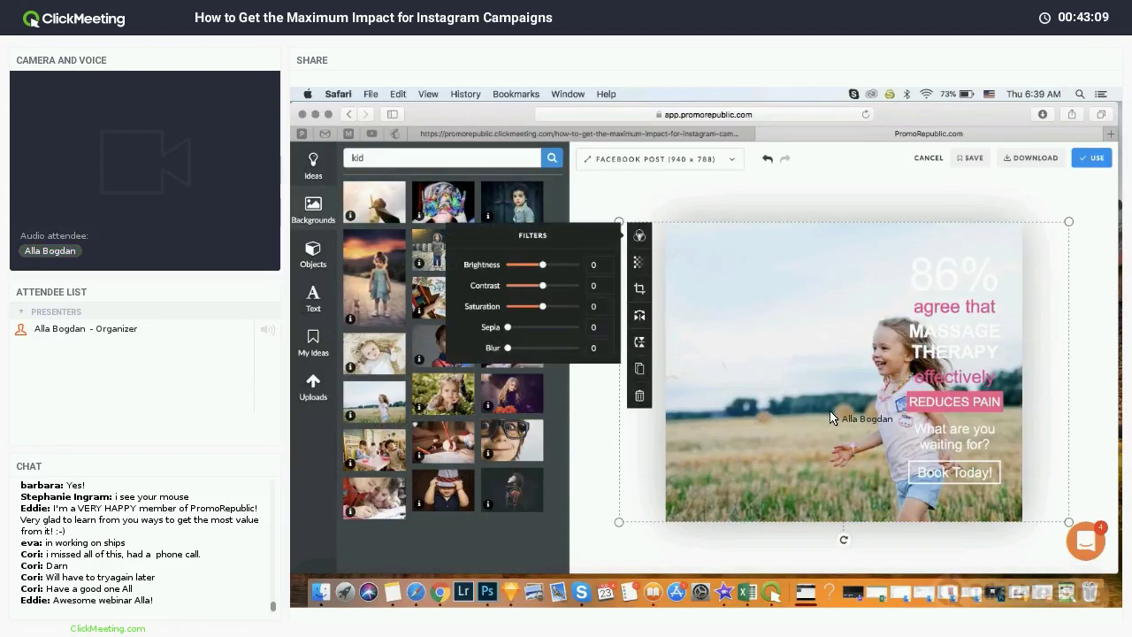
Step: Flip the photo horizontally, set brightness -2 and contrast -3, and finish the design
left_click(641, 317)
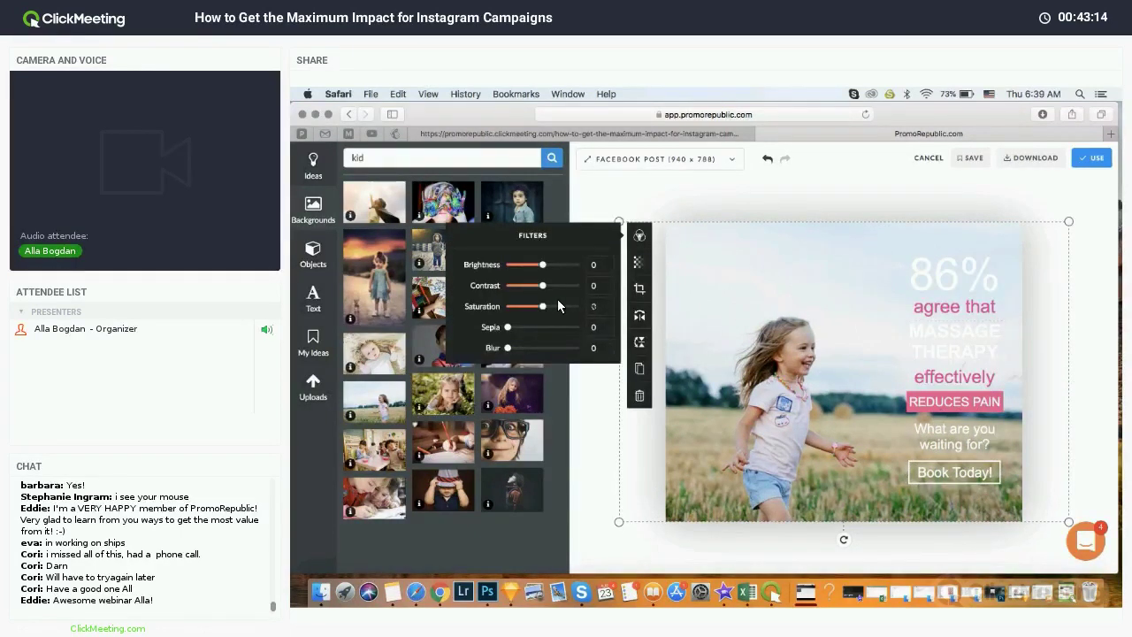
left_click_drag(550, 264, 540, 265)
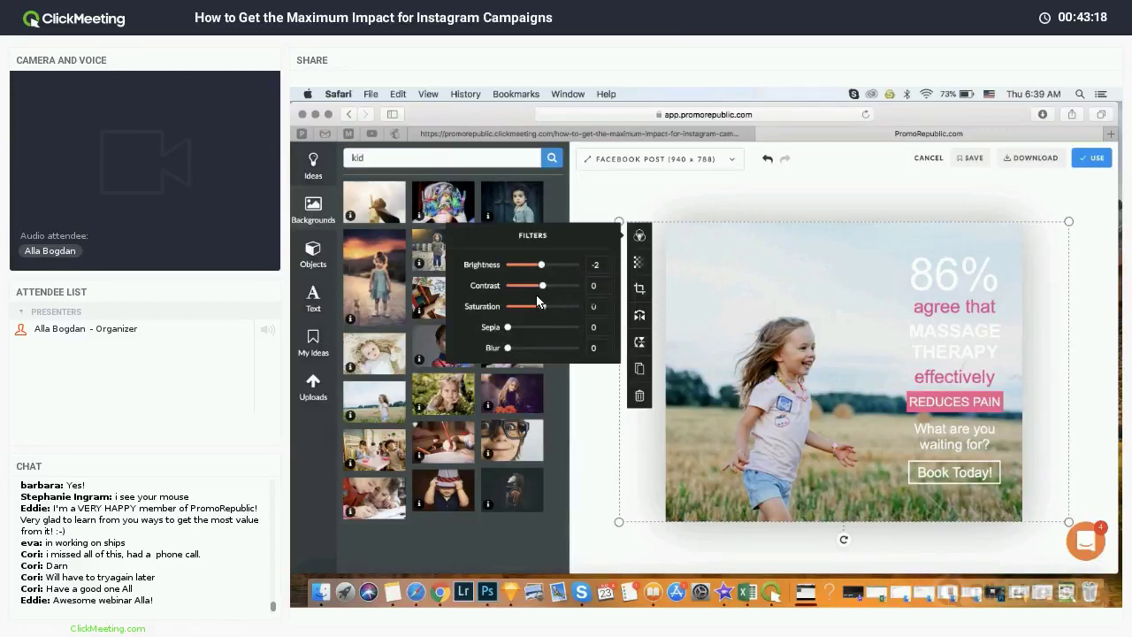
left_click_drag(543, 289, 540, 289)
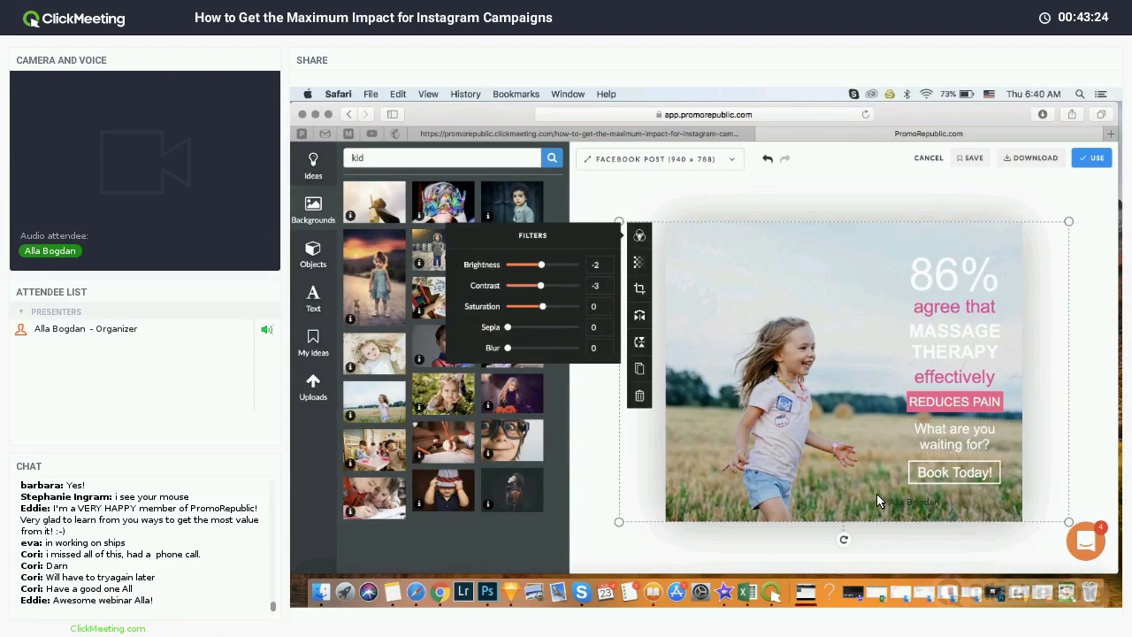
left_click(1095, 163)
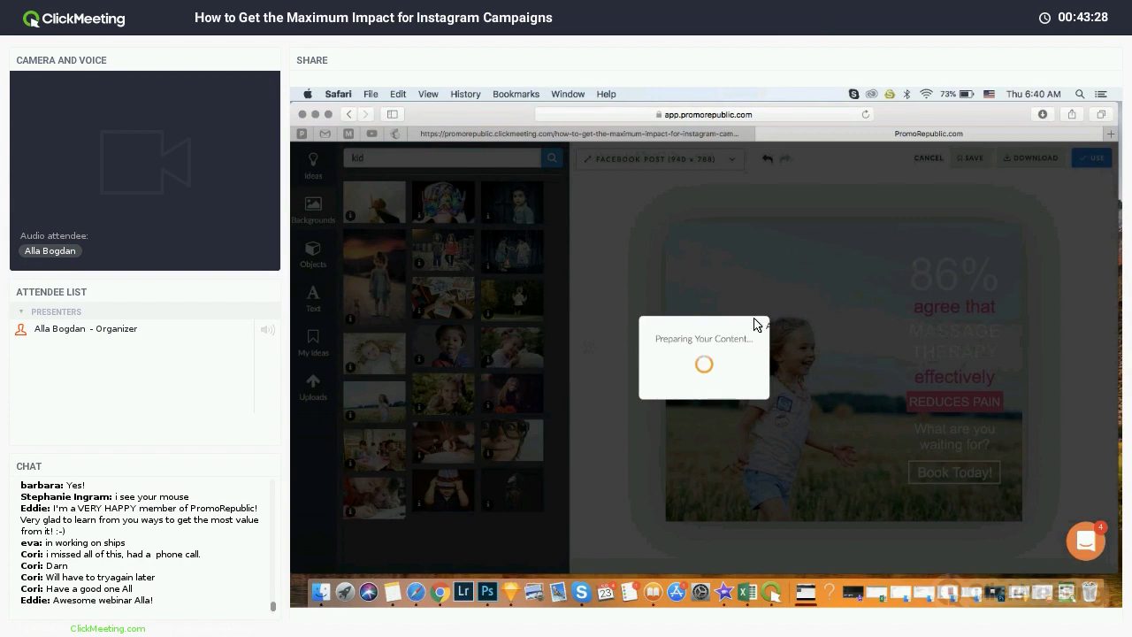
Step: Go to the Calendar page, confirming to leave the post without saving
left_click(395, 592)
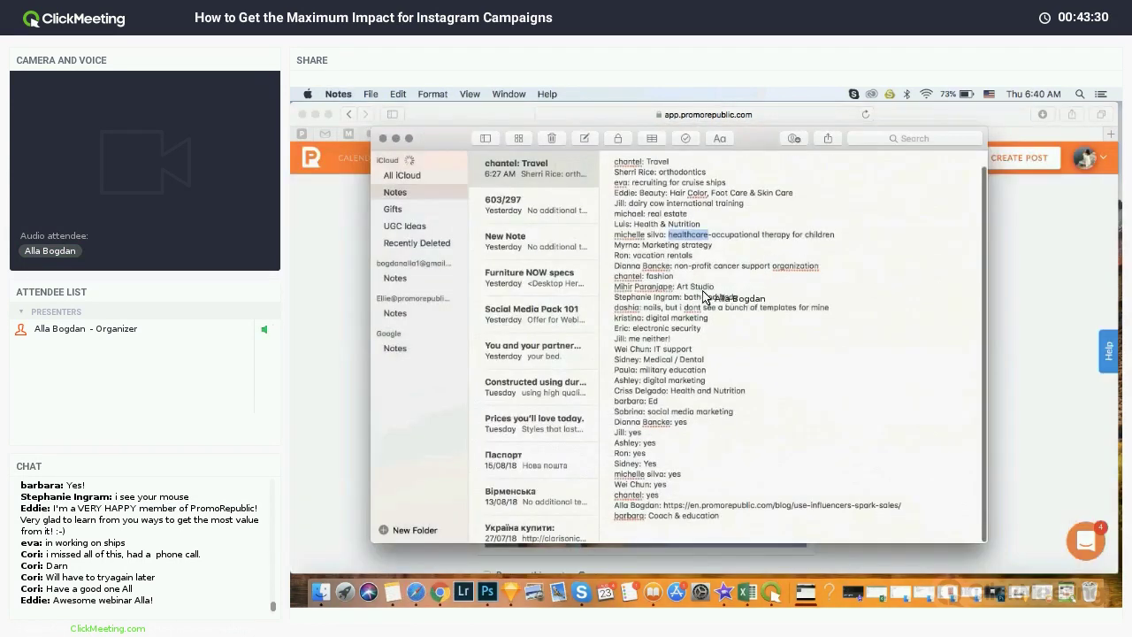
left_click(1053, 263)
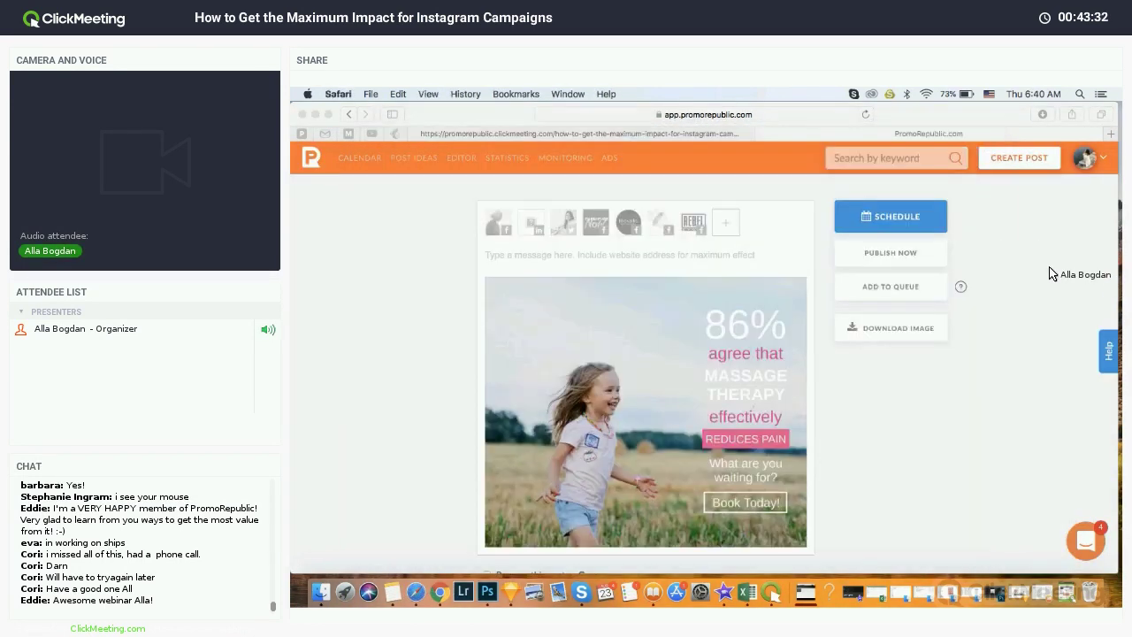
left_click(893, 164)
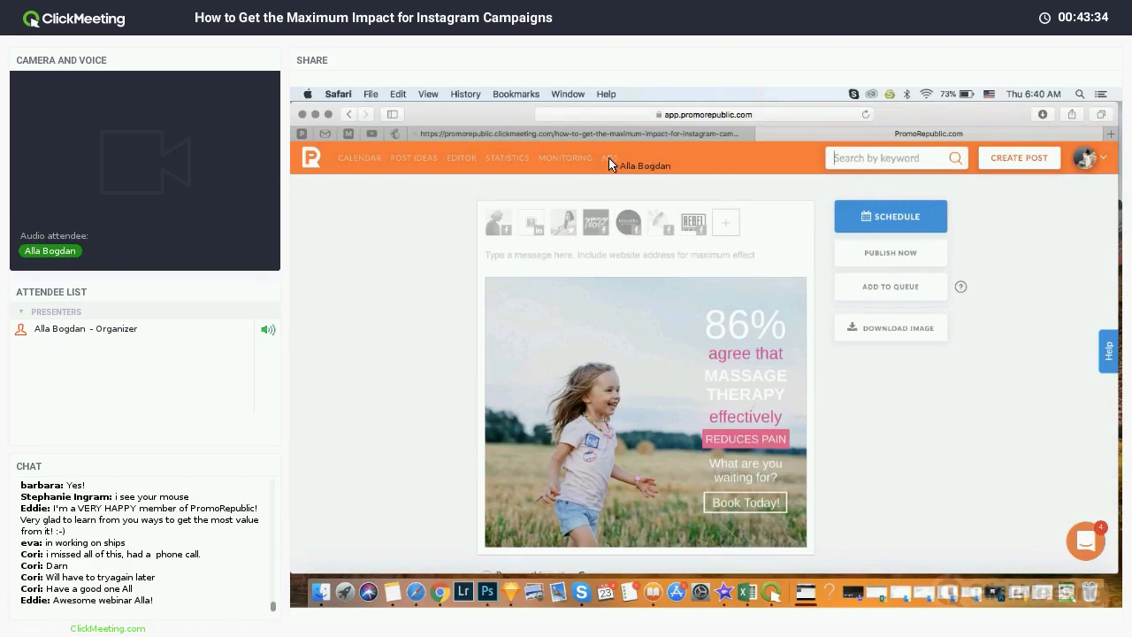
left_click(361, 158)
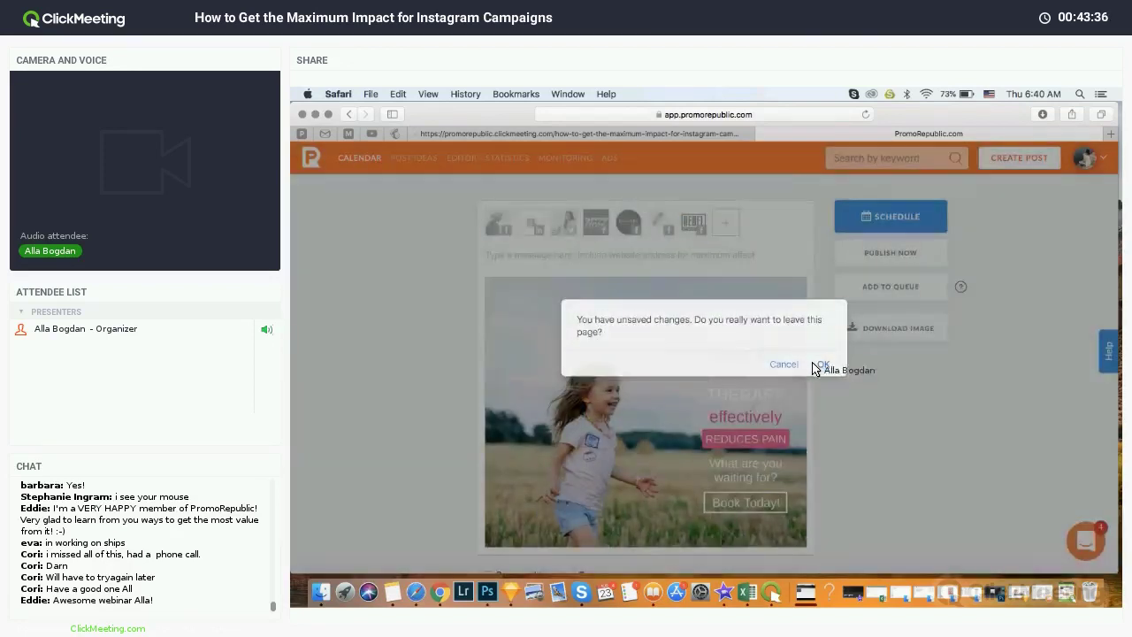
left_click(820, 365)
Step: Search templates by the keyword 'marketing'
left_click(856, 165)
type("ma")
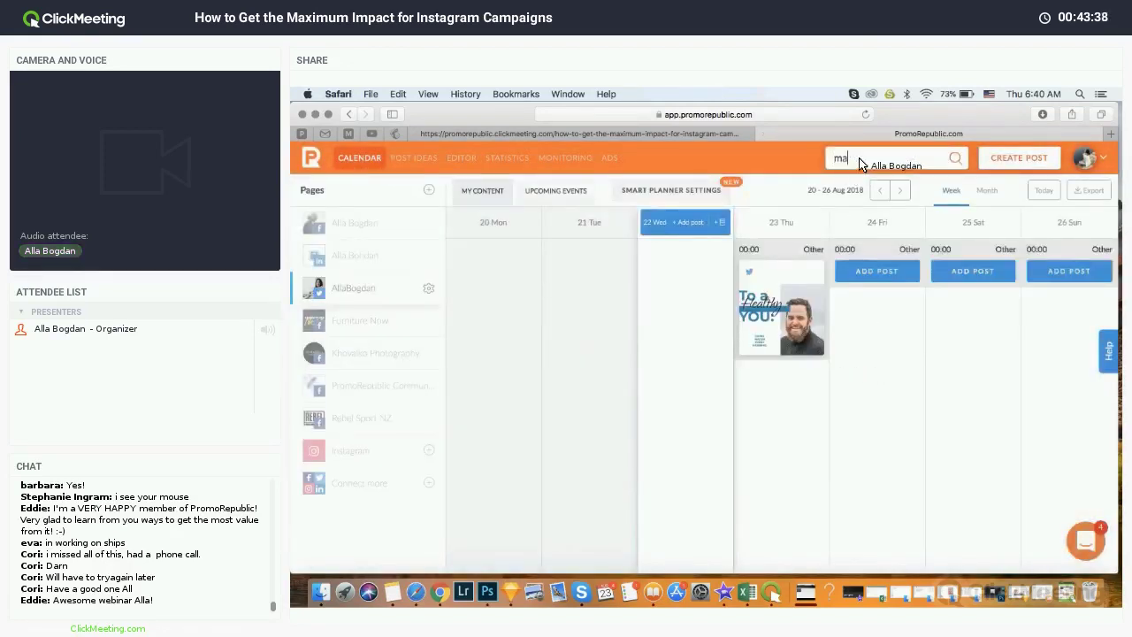
type("rketing")
key("Return")
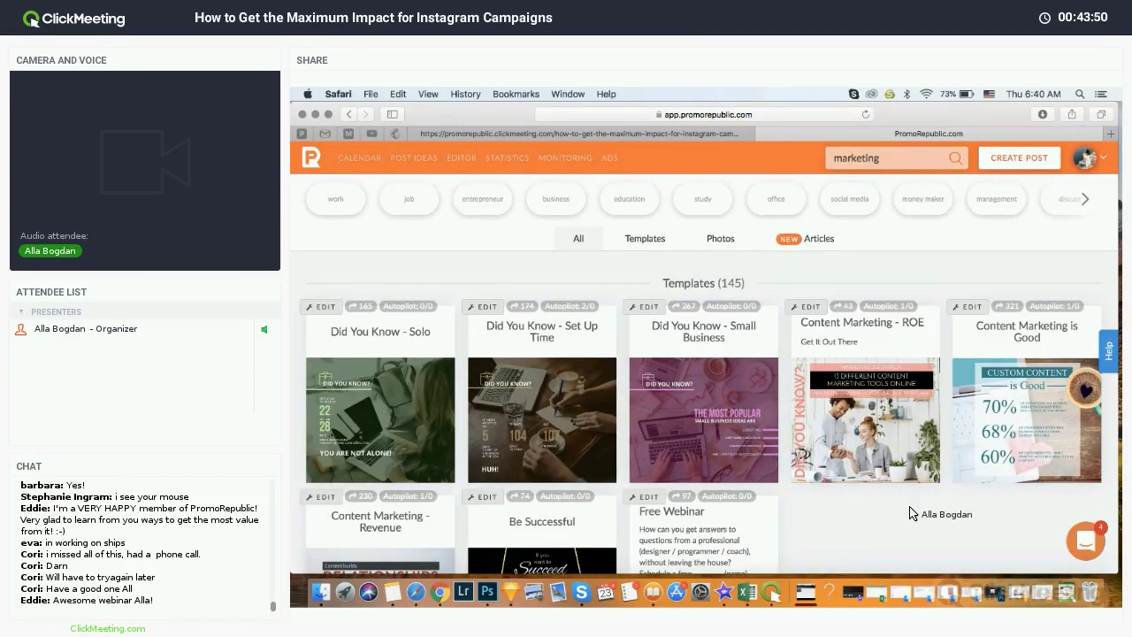
Step: Show all 145 marketing templates
scroll(914, 513, "down", 3)
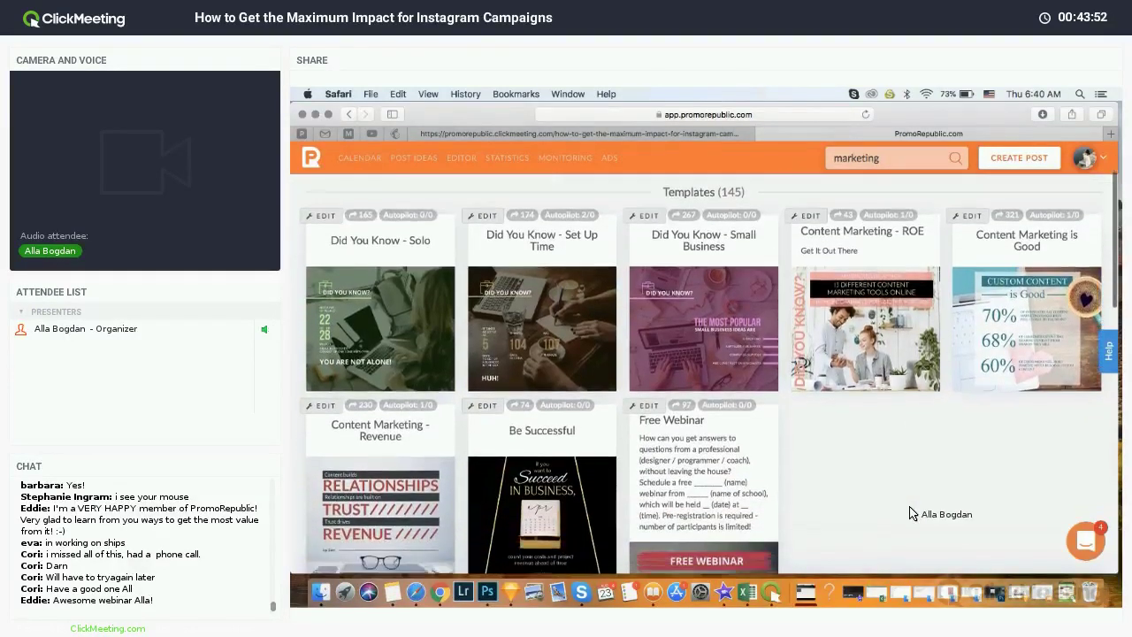
scroll(913, 513, "down", 3)
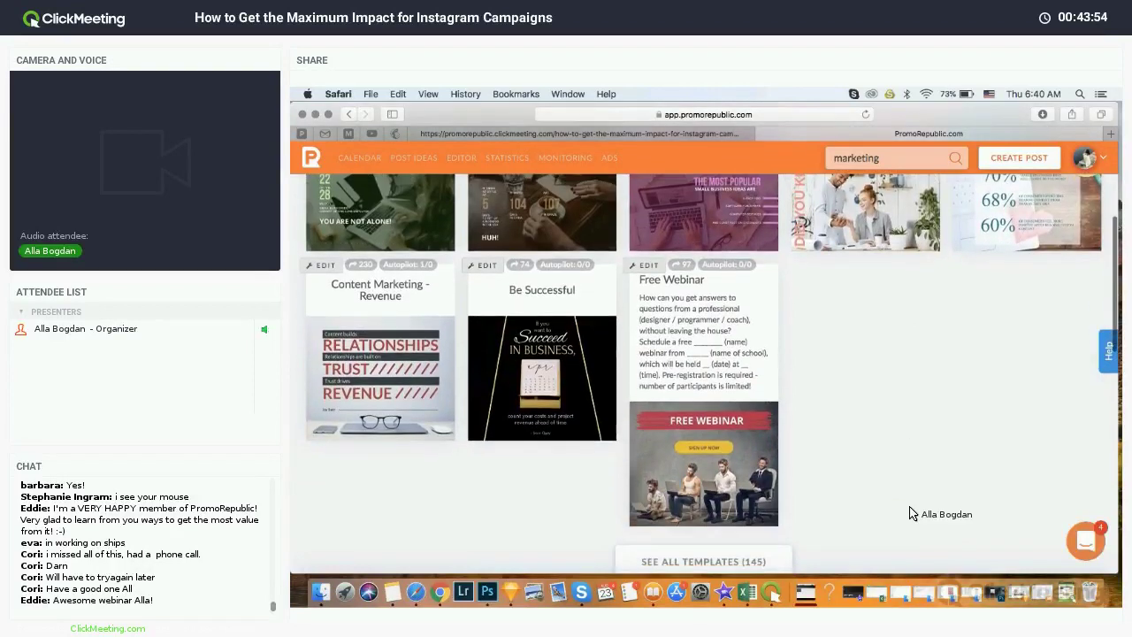
left_click(759, 516)
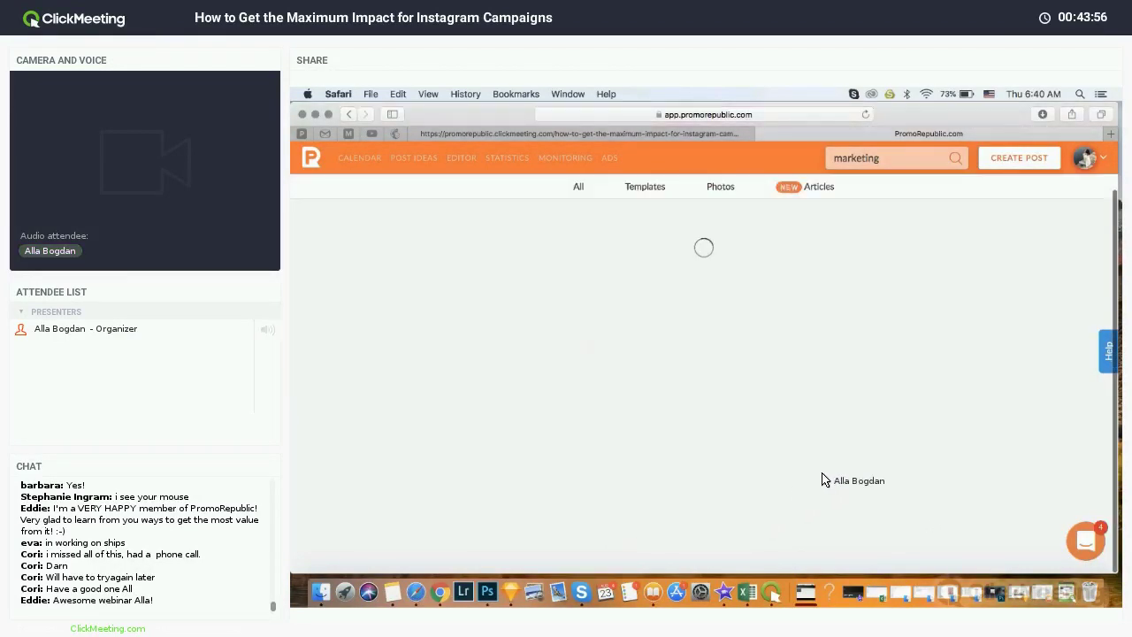
Step: Browse the marketing templates, then switch to the Articles tab of curated content
scroll(929, 430, "down", 4)
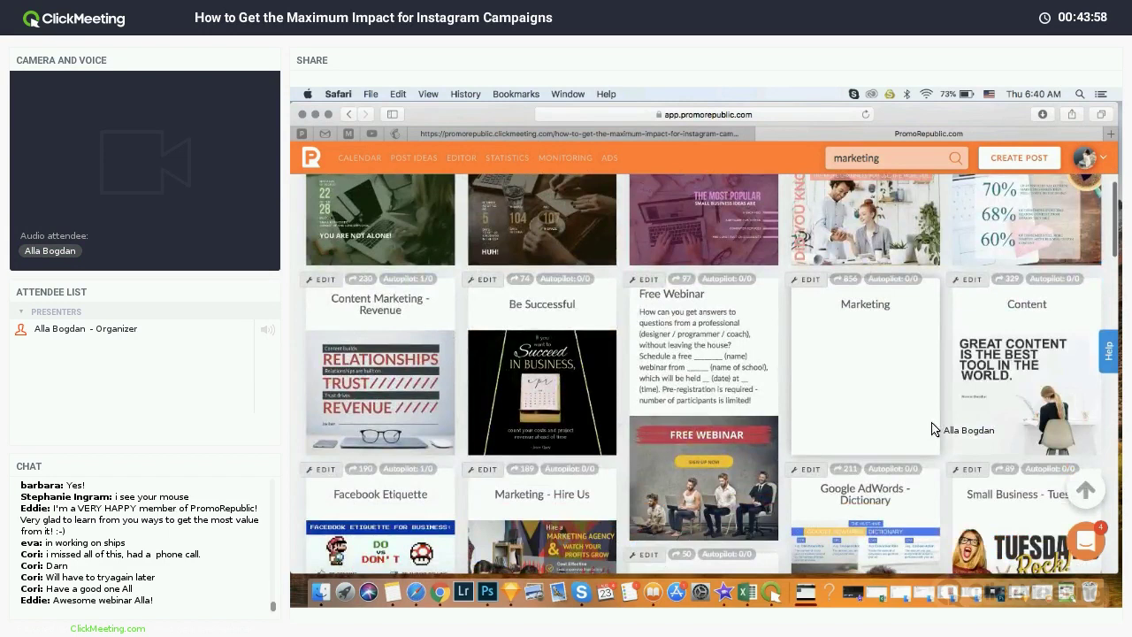
scroll(933, 429, "down", 5)
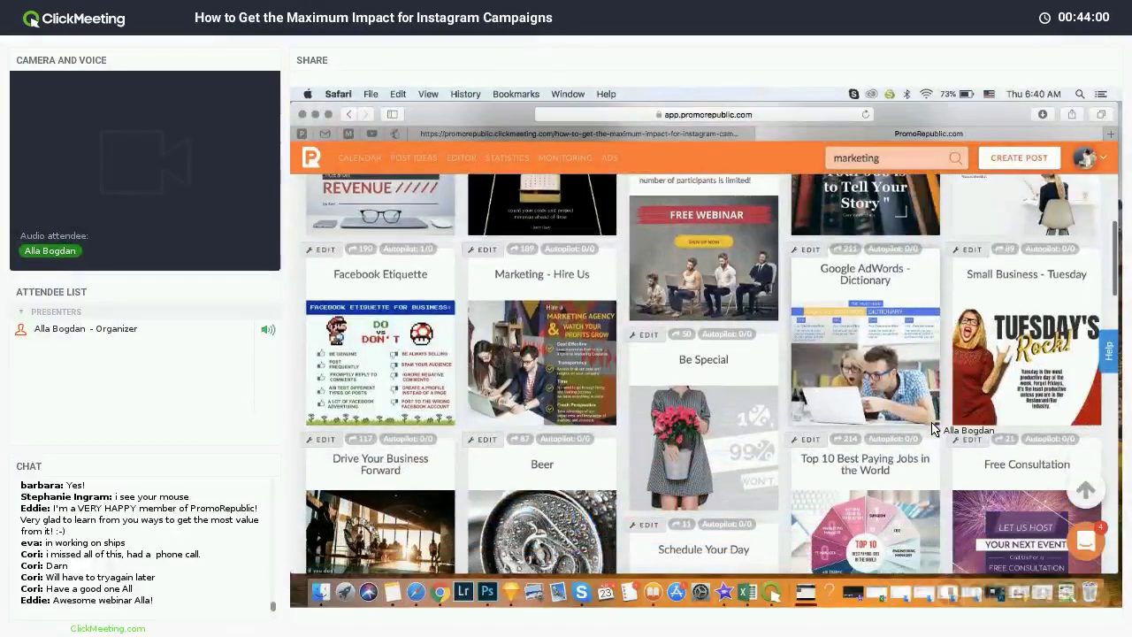
scroll(933, 429, "down", 5)
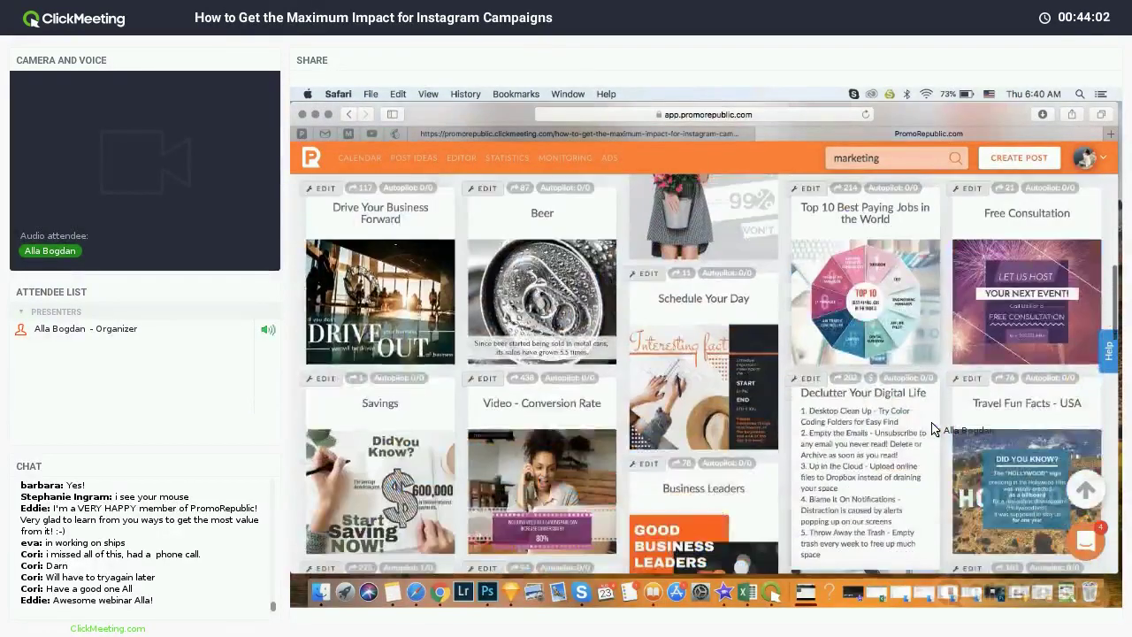
scroll(933, 429, "down", 3)
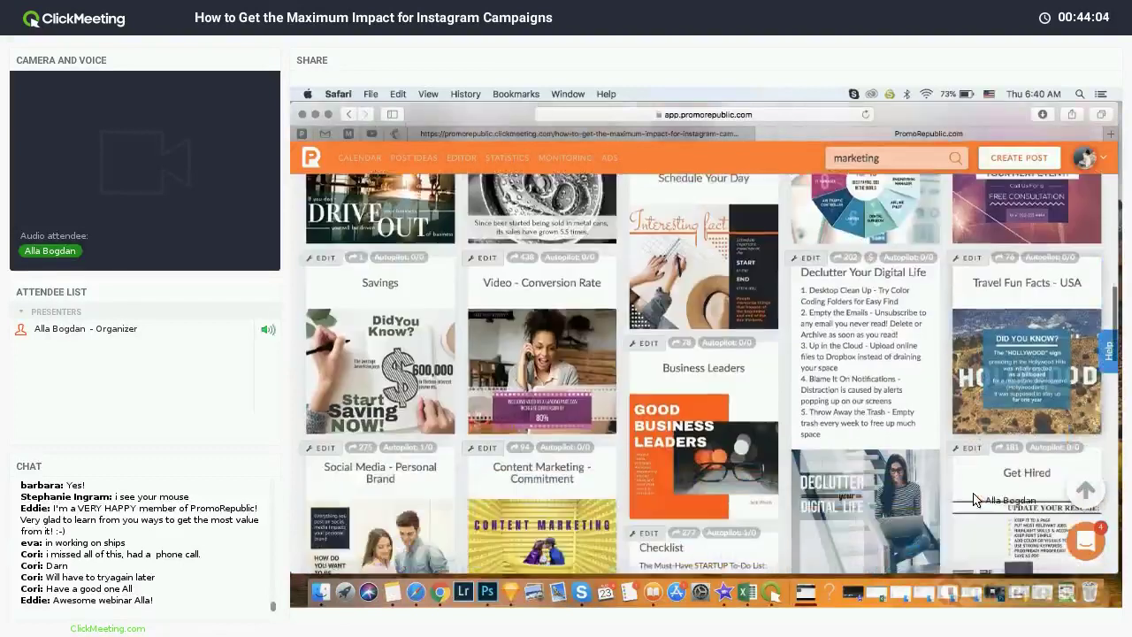
scroll(973, 500, "down", 3)
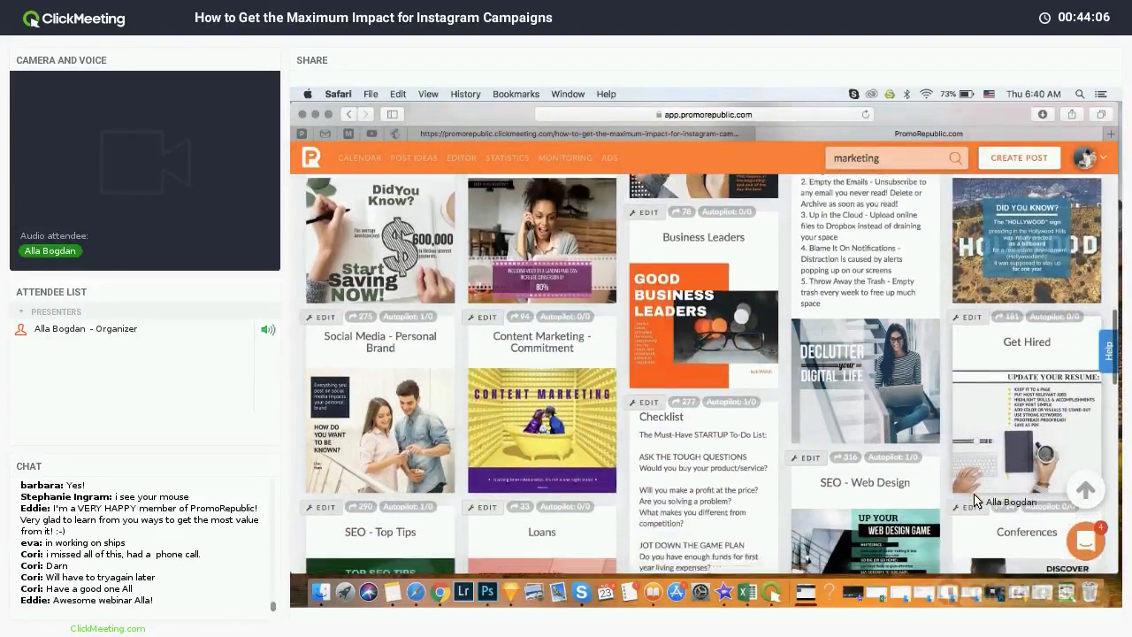
scroll(973, 500, "down", 4)
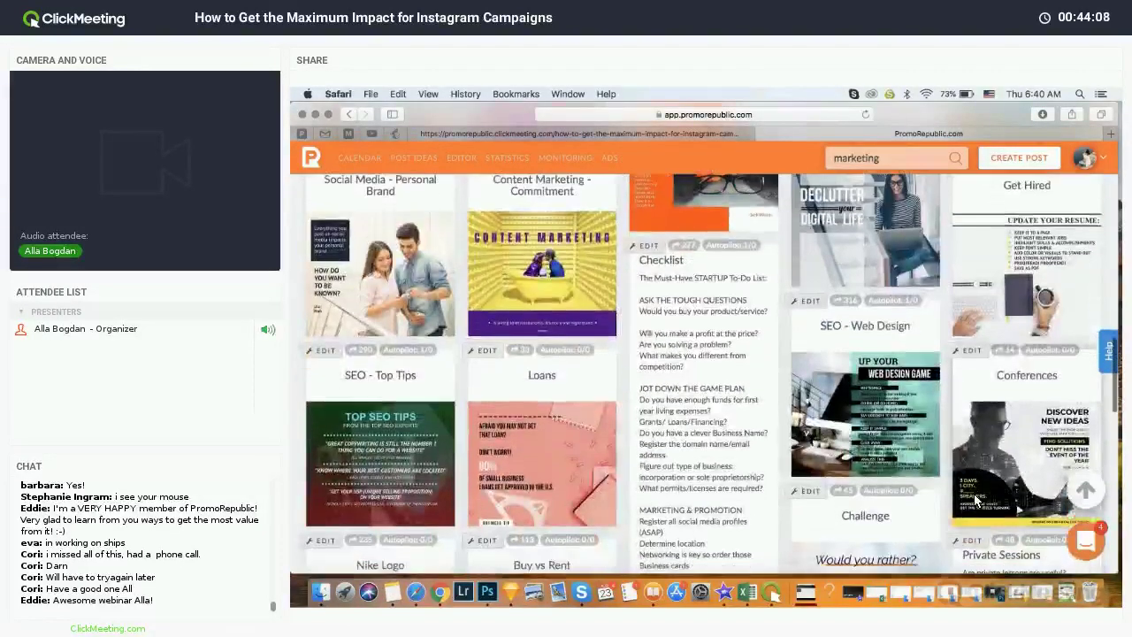
scroll(972, 501, "down", 10)
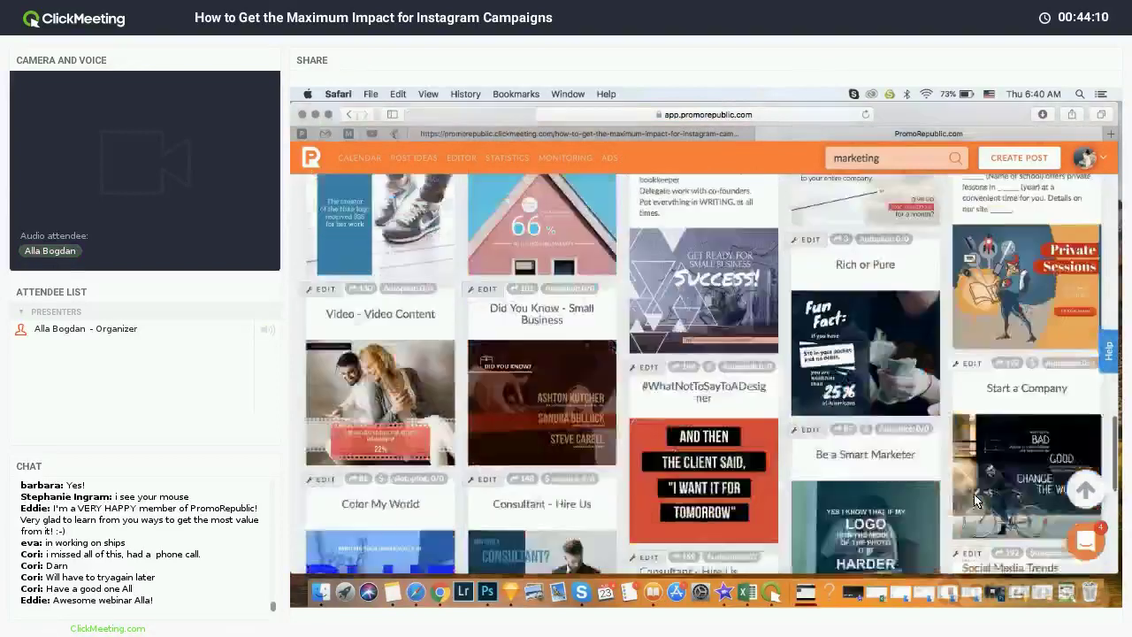
scroll(975, 500, "down", 8)
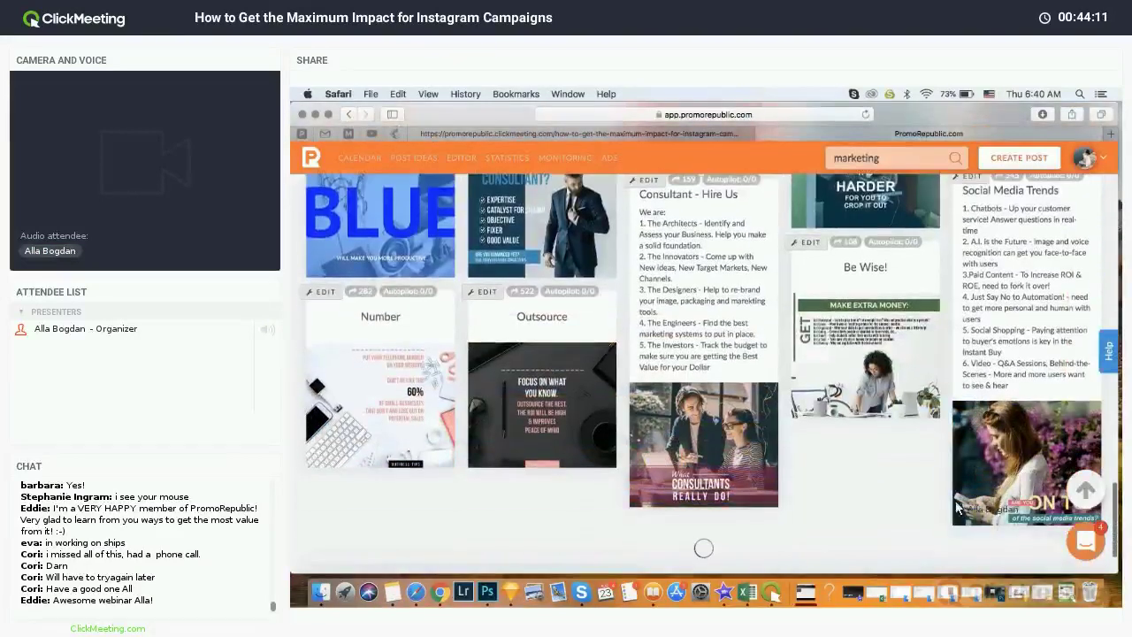
scroll(887, 466, "down", 8)
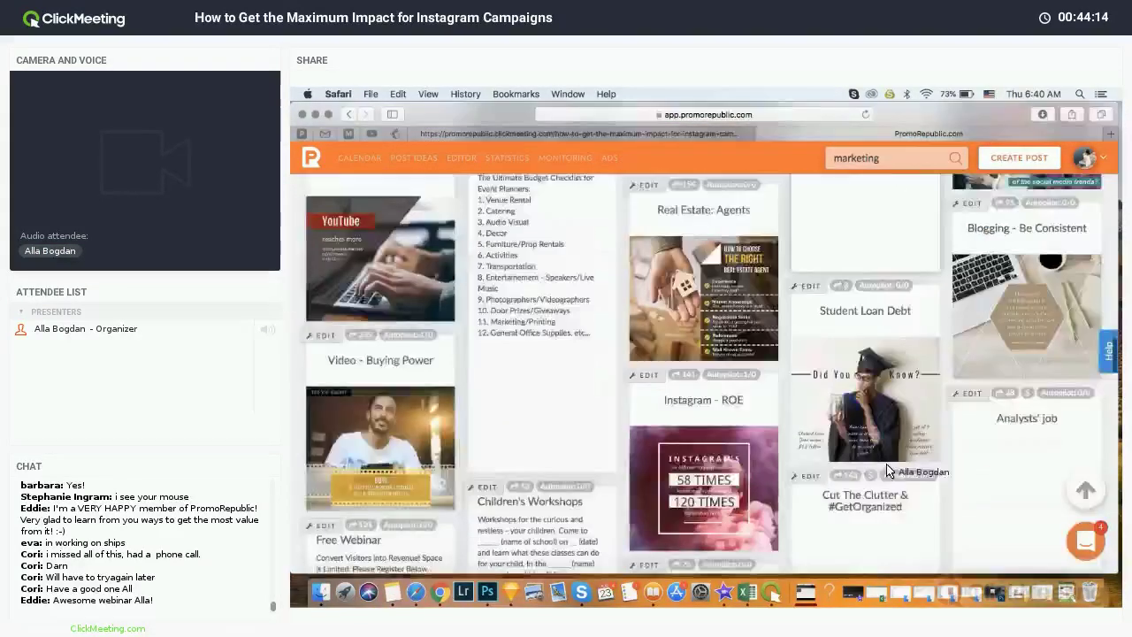
scroll(880, 466, "up", 20)
left_click(817, 241)
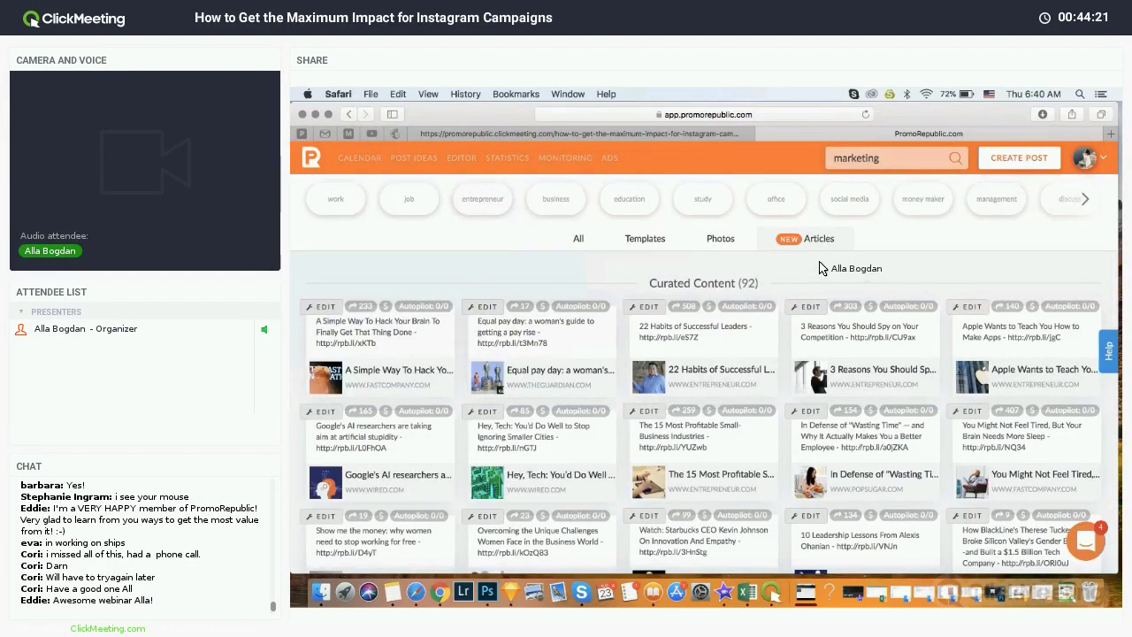
scroll(836, 460, "down", 2)
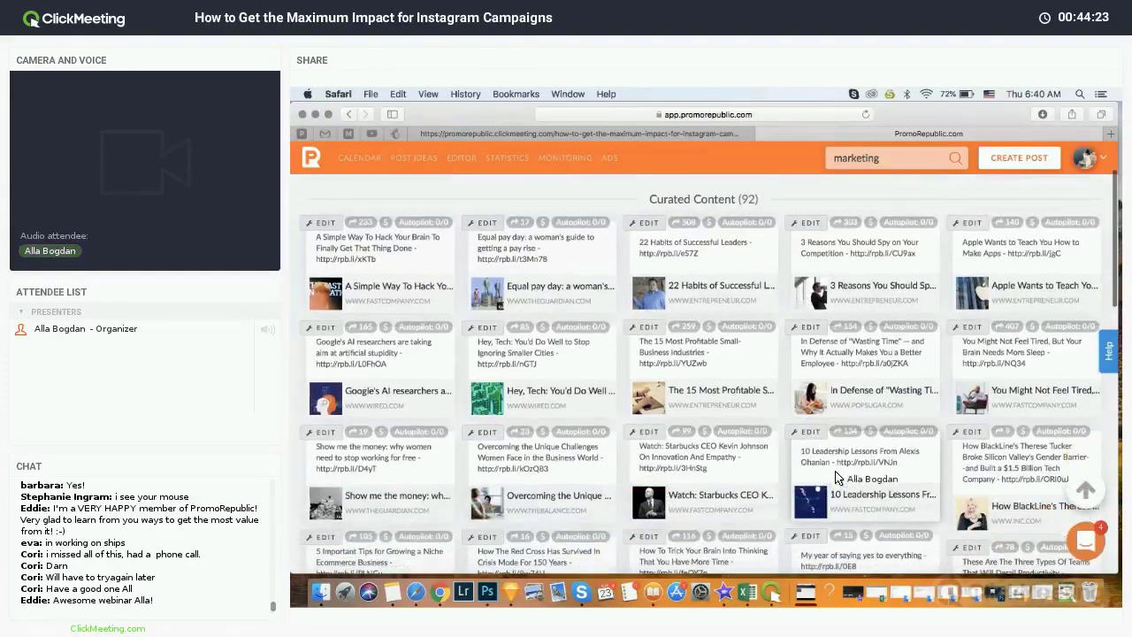
scroll(836, 477, "down", 1)
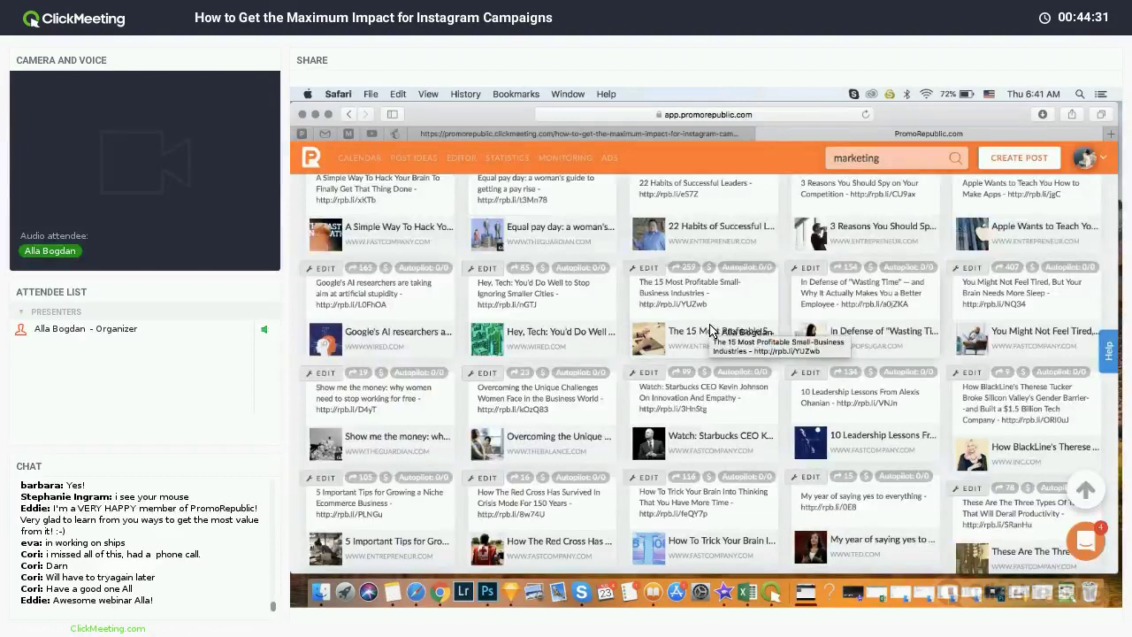
scroll(929, 431, "down", 2)
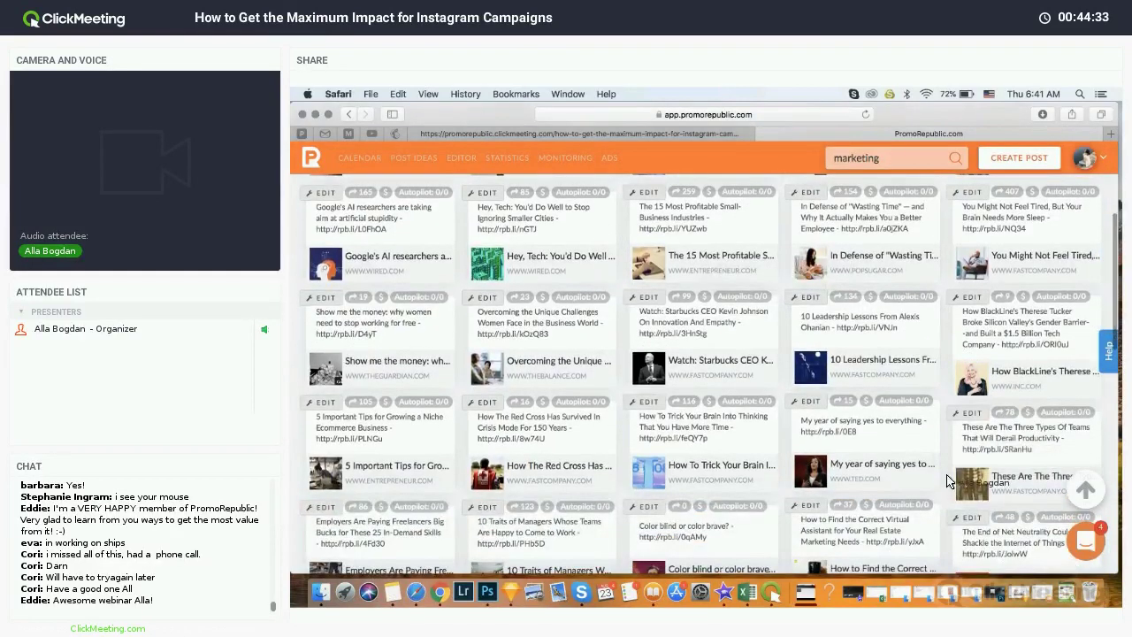
scroll(946, 491, "down", 1)
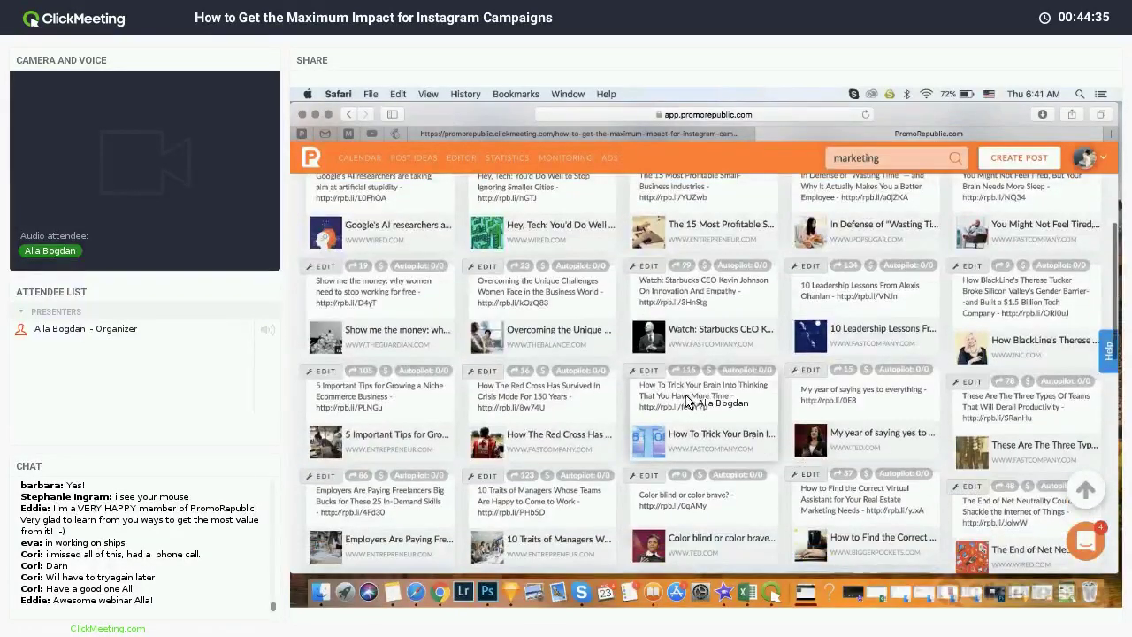
scroll(887, 472, "down", 2)
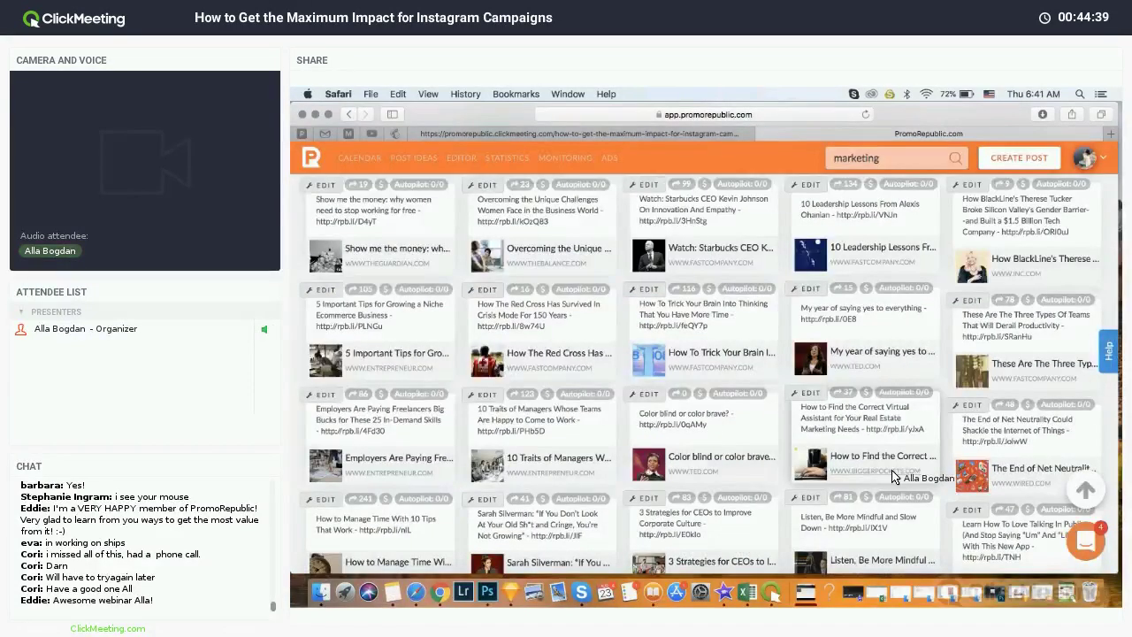
scroll(894, 478, "down", 1)
scroll(893, 477, "down", 2)
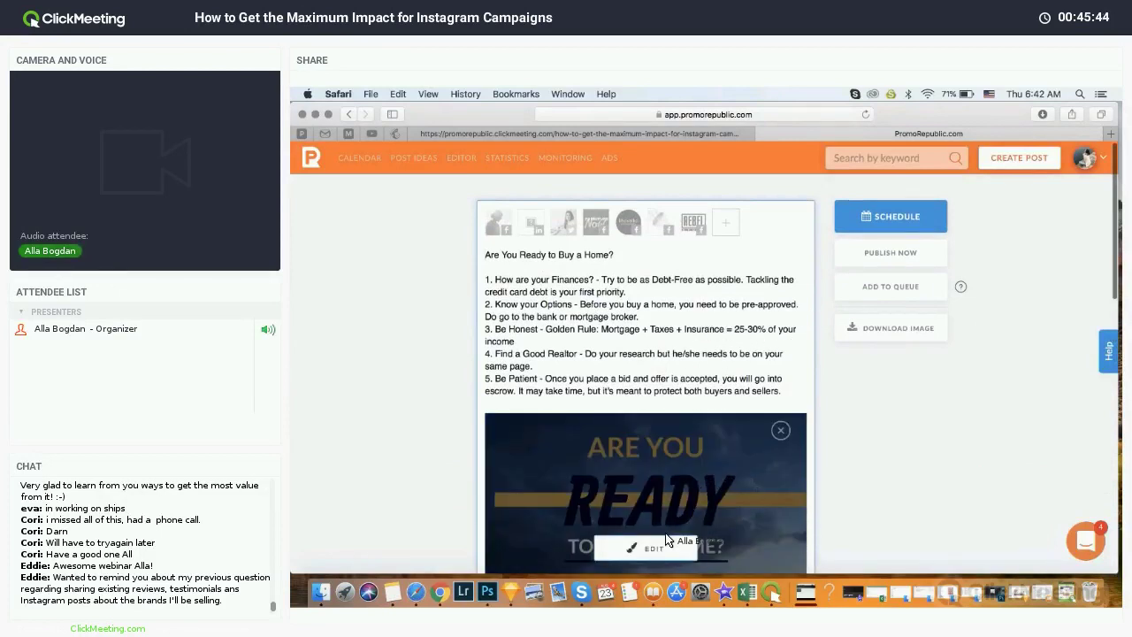
Step: Search the editor's background photos for 'beach house'
left_click(327, 206)
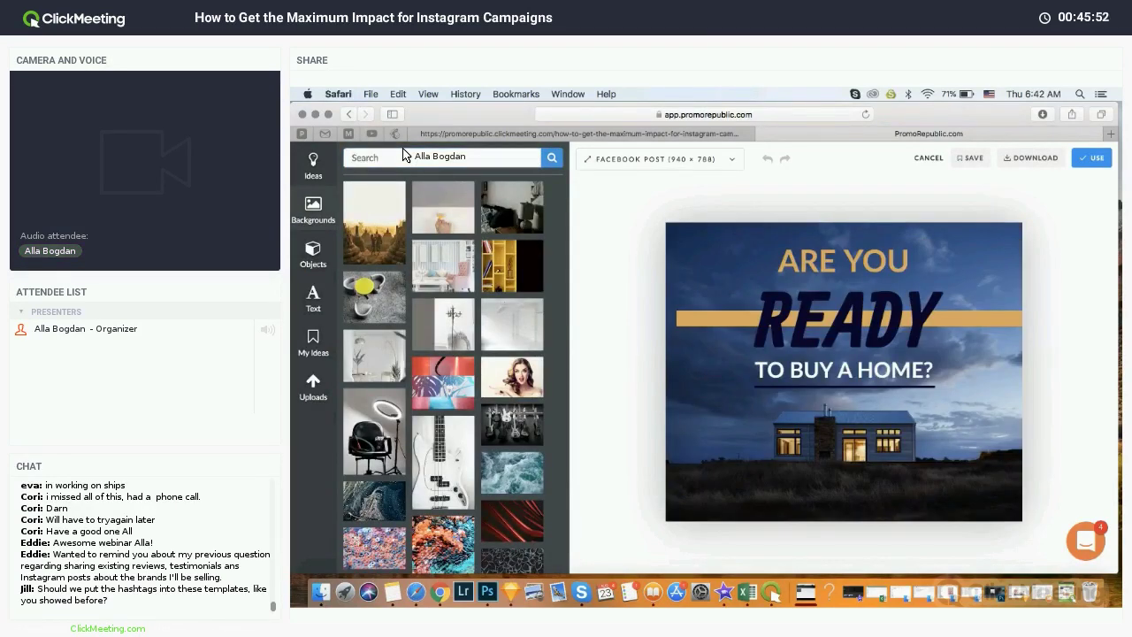
left_click(375, 156)
type("beach")
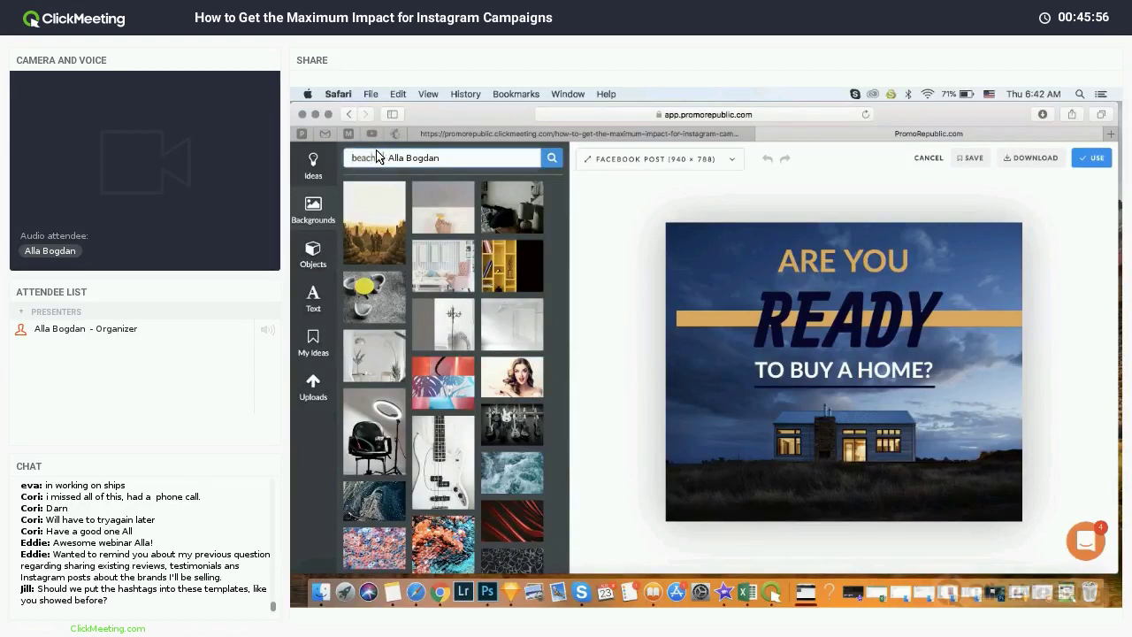
type(" house")
key("Return")
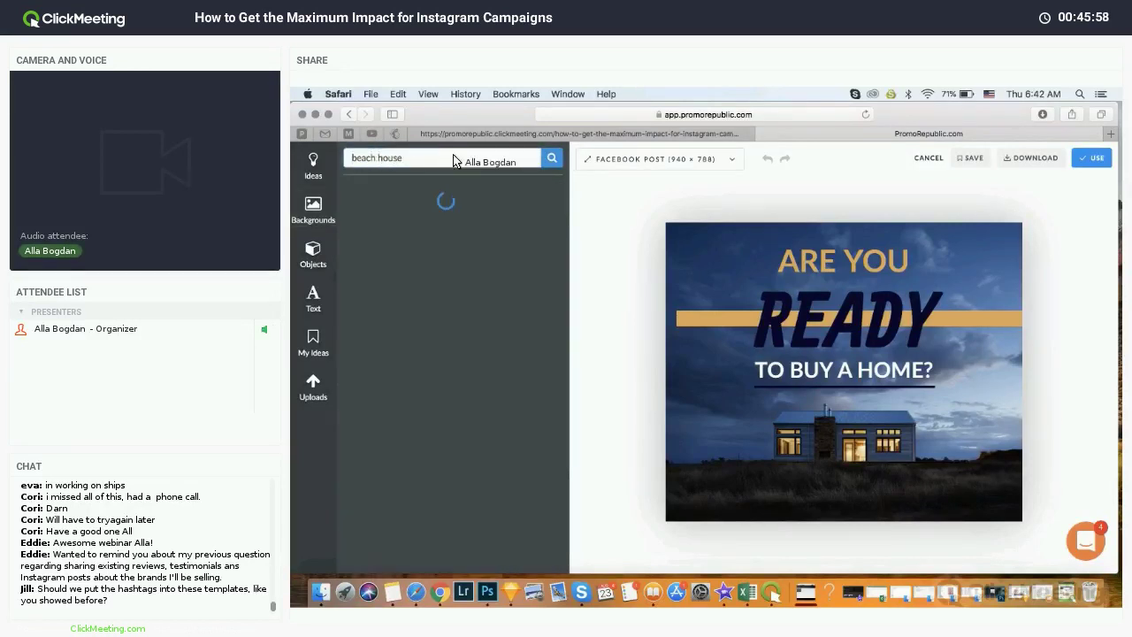
Step: Delete the 'ARE YOU' and 'TO BUY A HOME?' headline text boxes
left_click(849, 375)
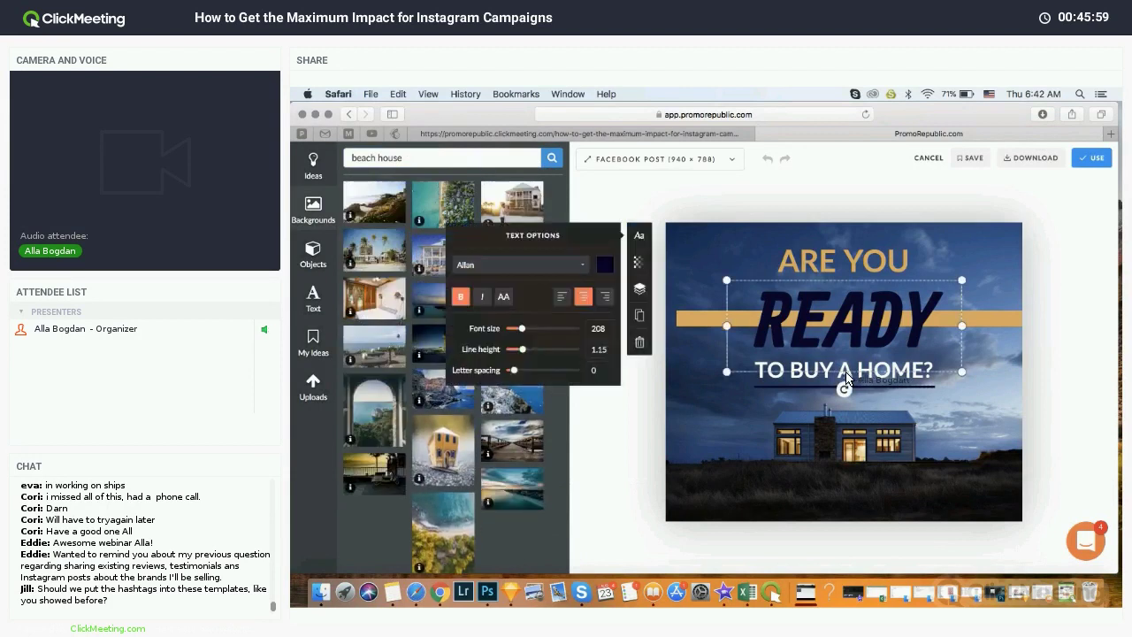
left_click_drag(837, 375, 848, 299)
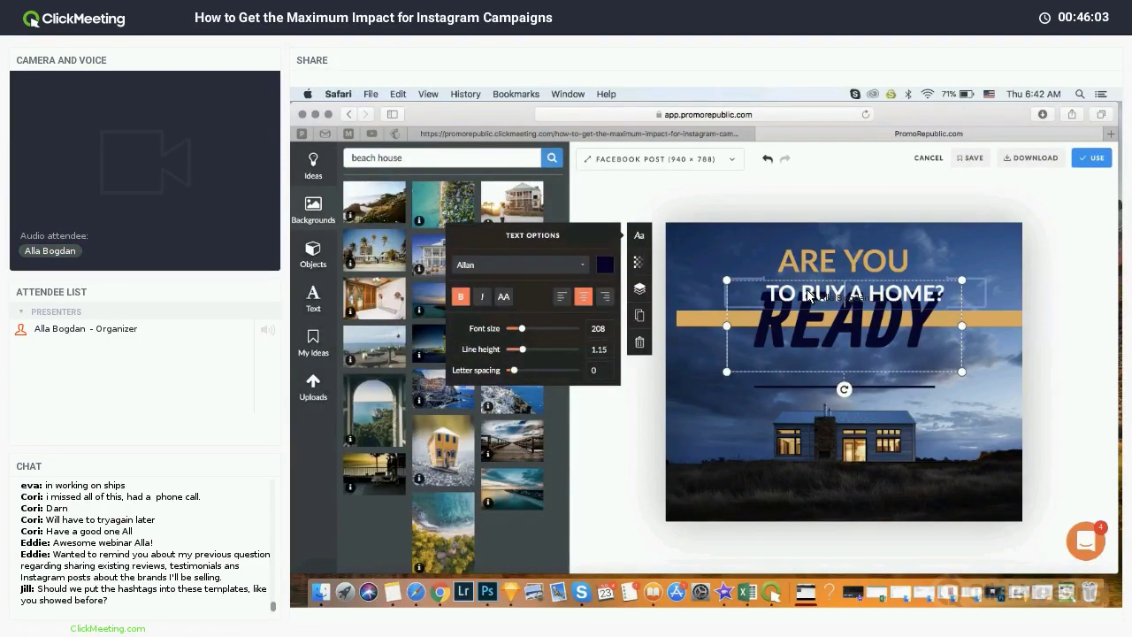
left_click(808, 294)
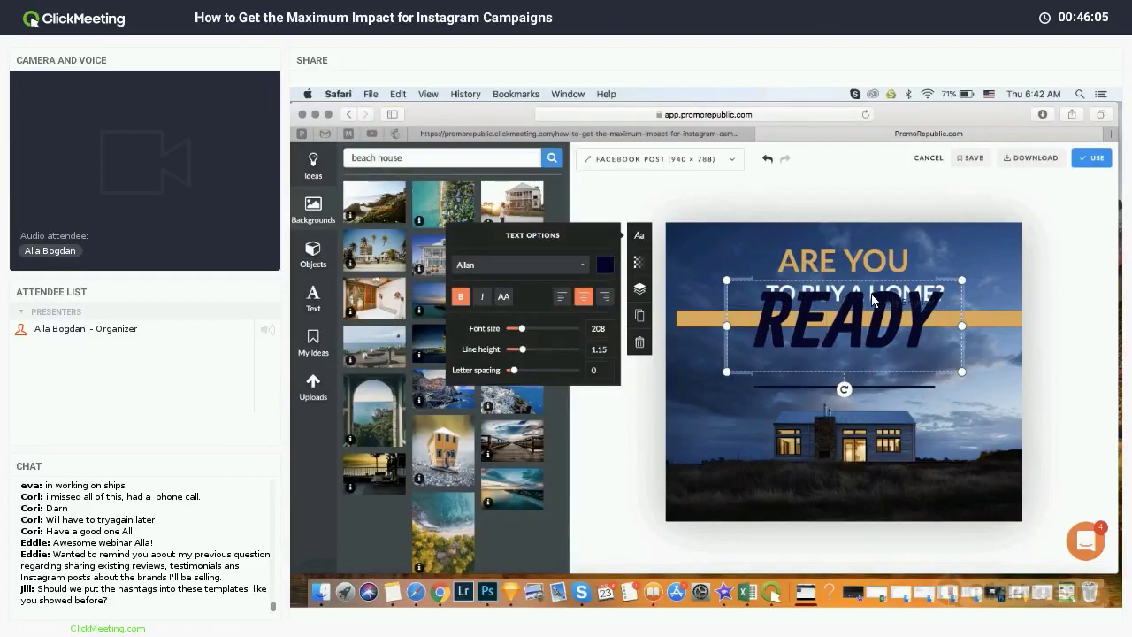
left_click(928, 258)
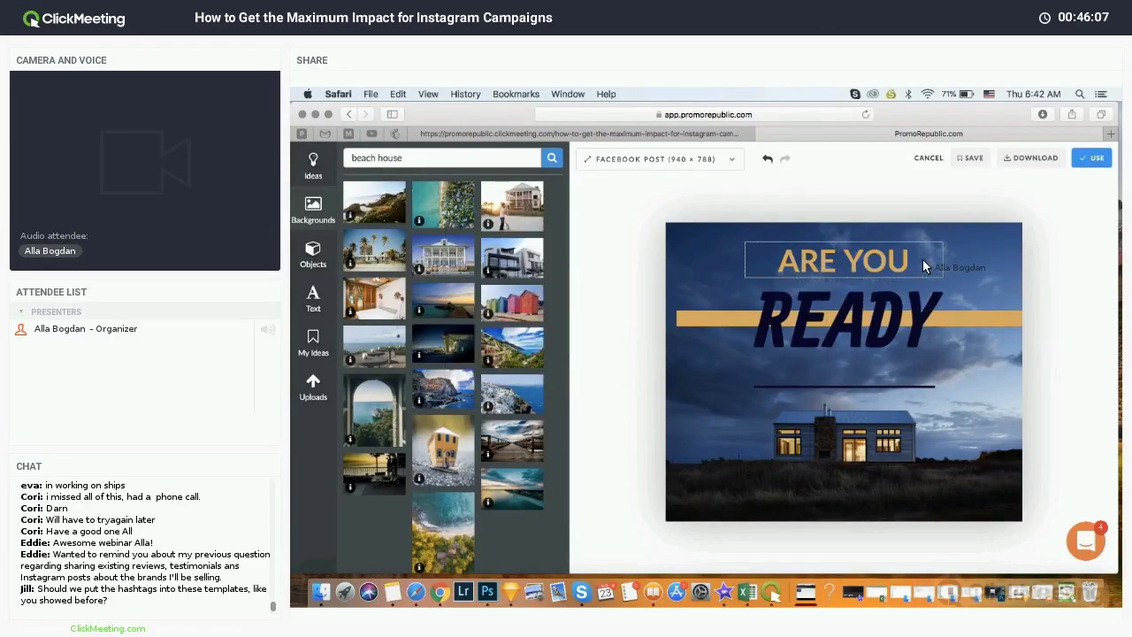
key("super+z")
key("super+z")
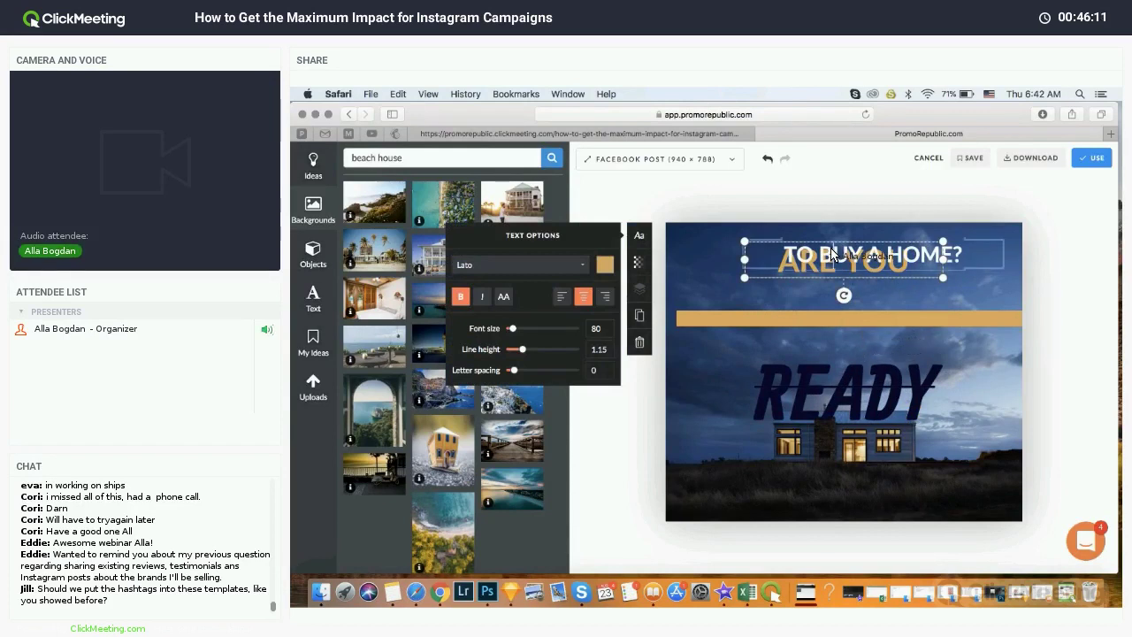
left_click_drag(829, 273, 828, 276)
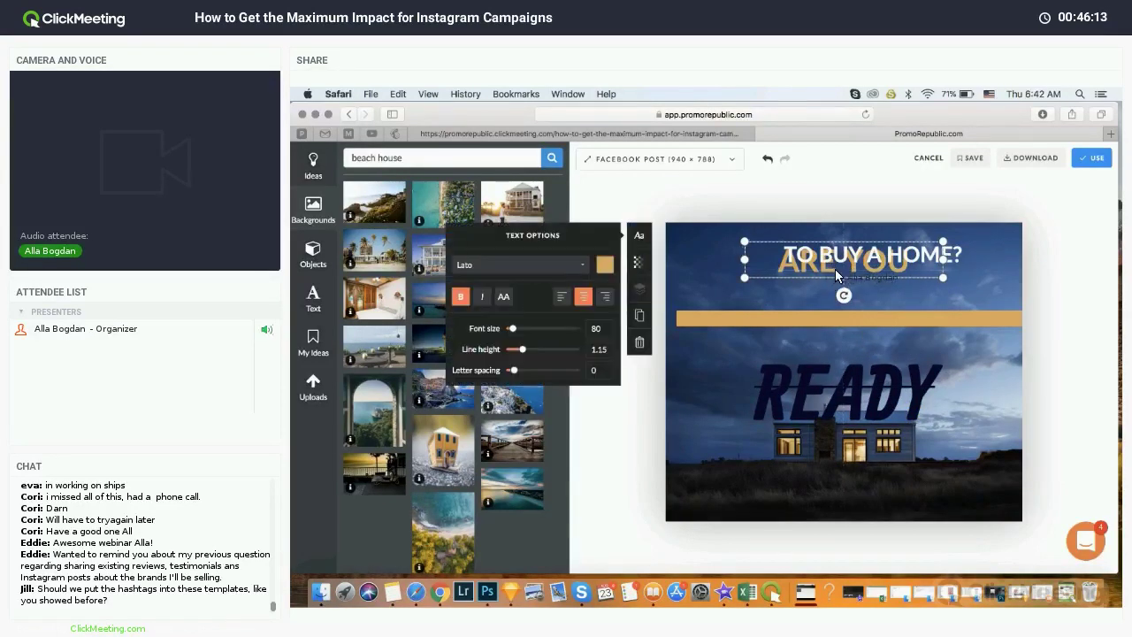
key("Delete")
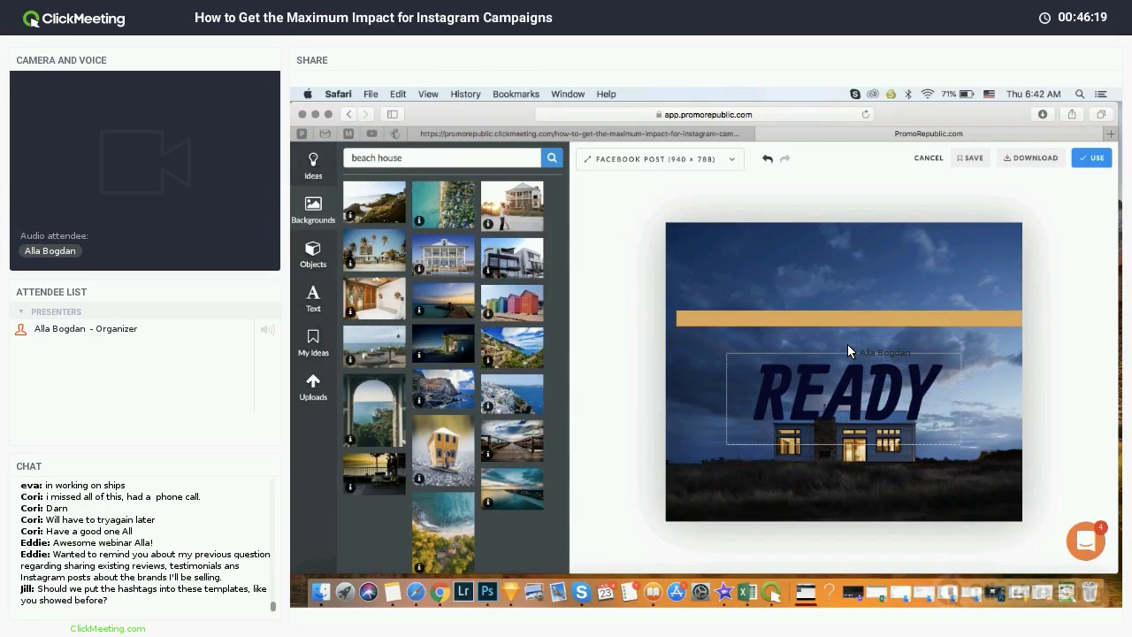
Step: Move READY toward the image centre and add '?' to make it 'READY?'
left_click_drag(847, 344, 863, 356)
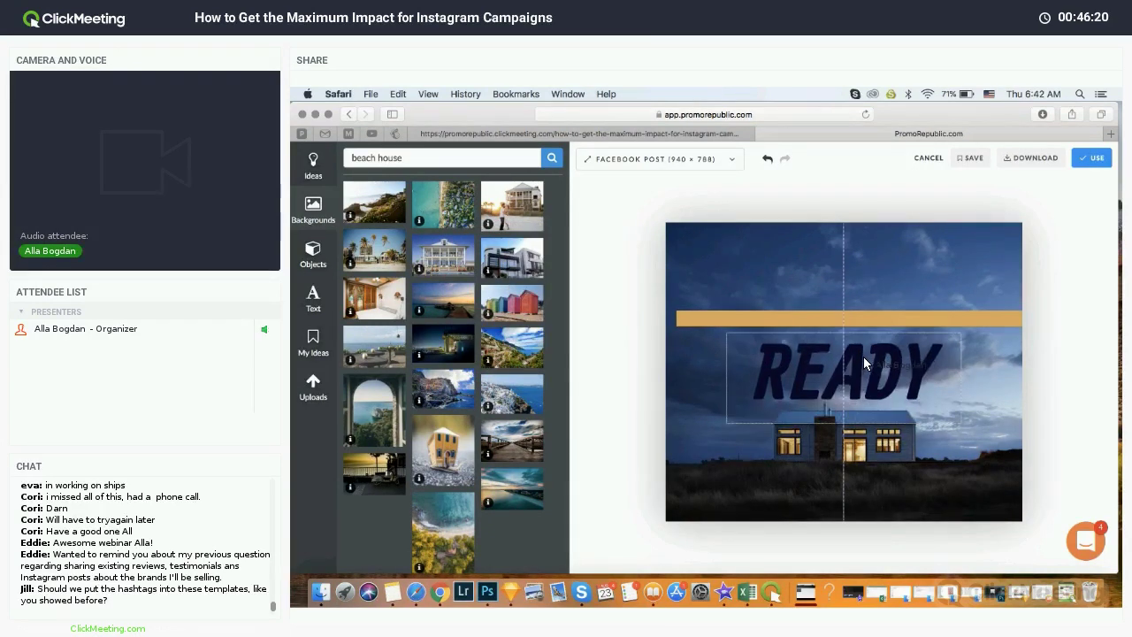
left_click(927, 359)
type("?")
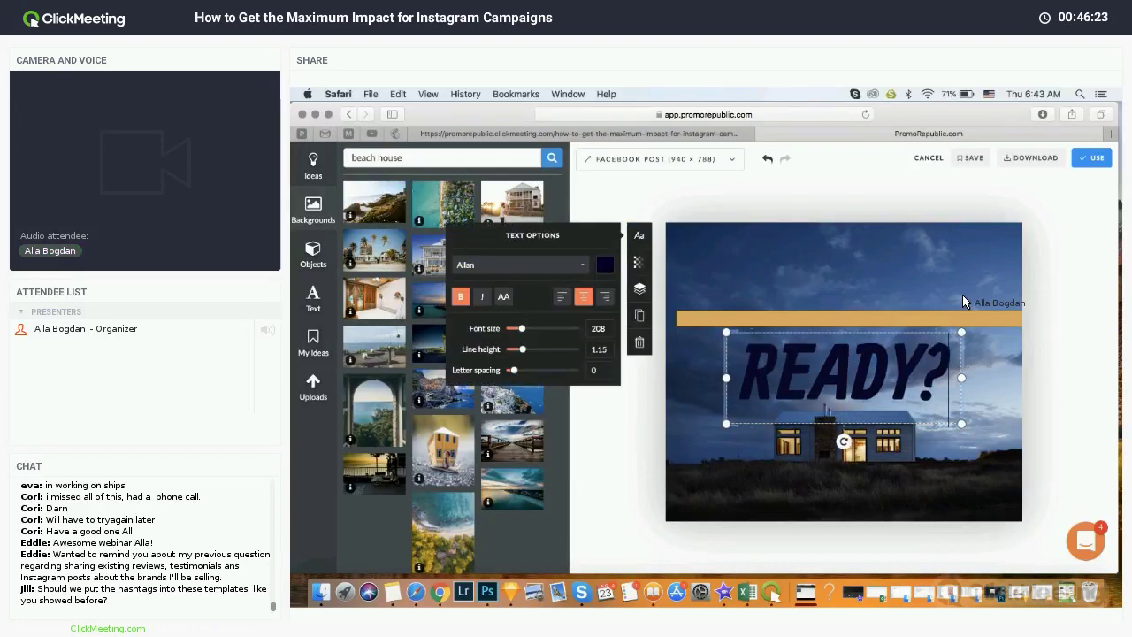
left_click(981, 268)
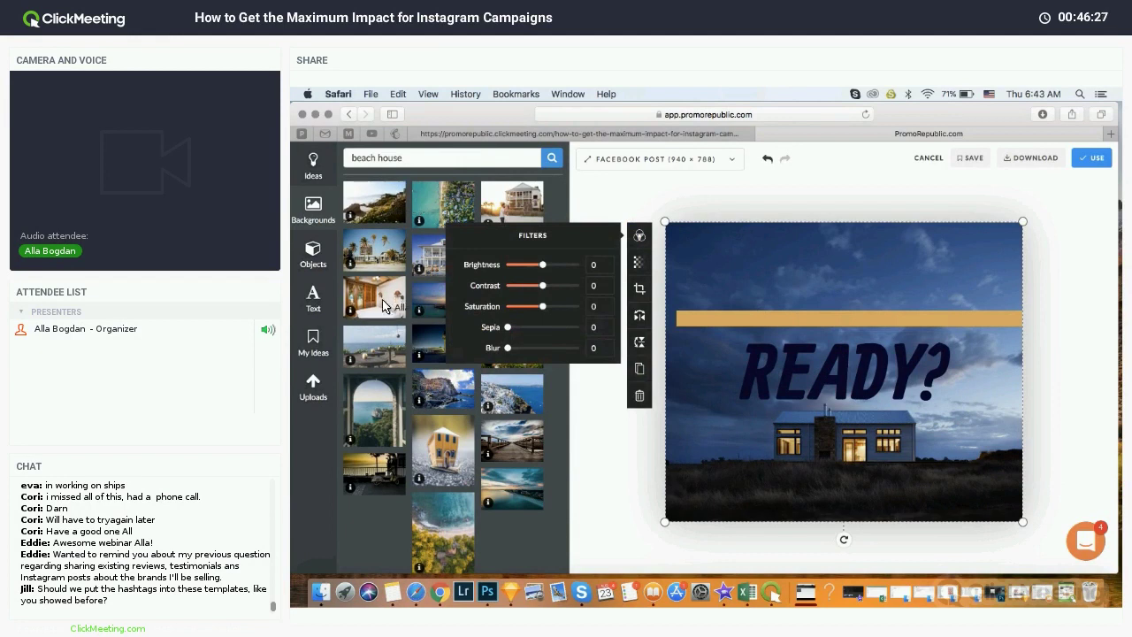
Step: Use the colourful Cinque Terre cliffside photo, place READY? top right, then go Back
left_click(394, 208)
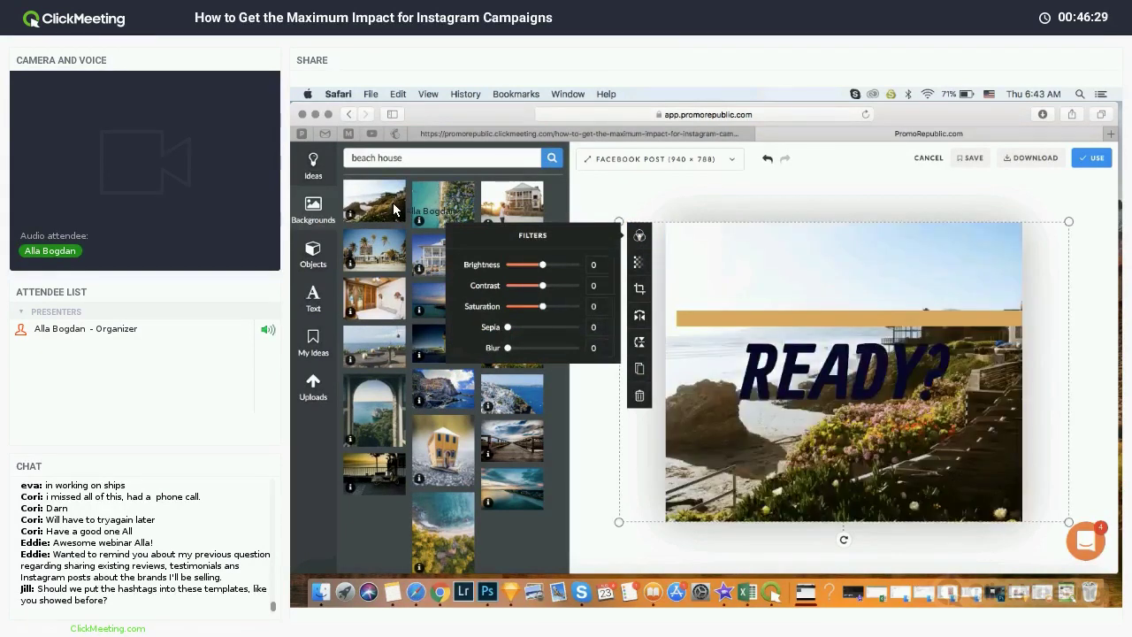
left_click_drag(778, 364, 805, 259)
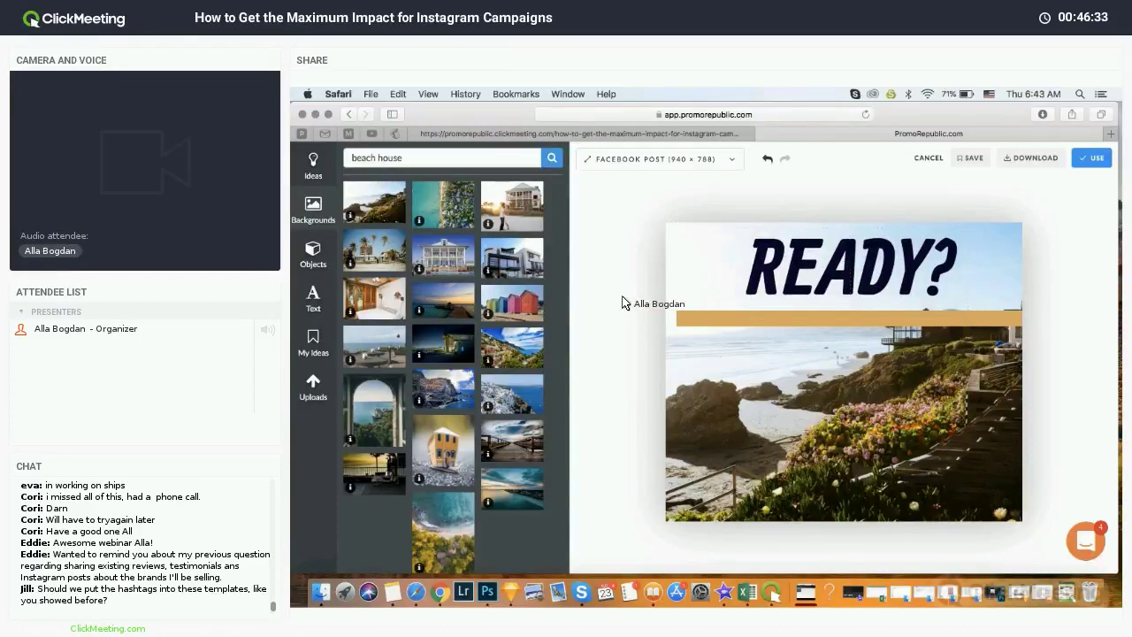
left_click(447, 404)
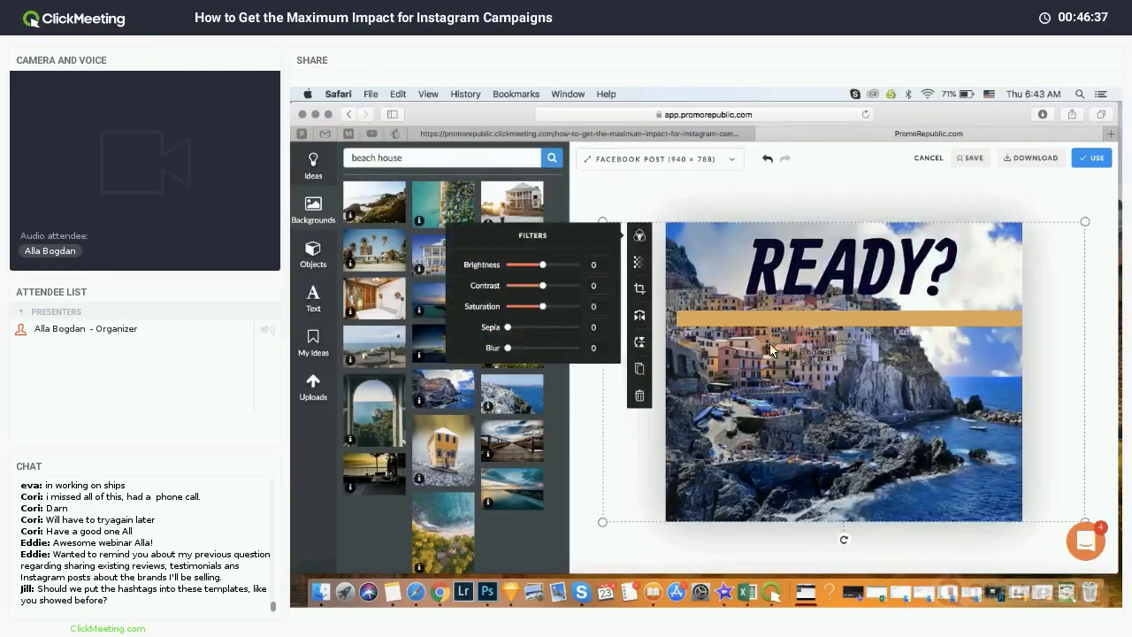
left_click(778, 321)
left_click_drag(861, 339, 919, 288)
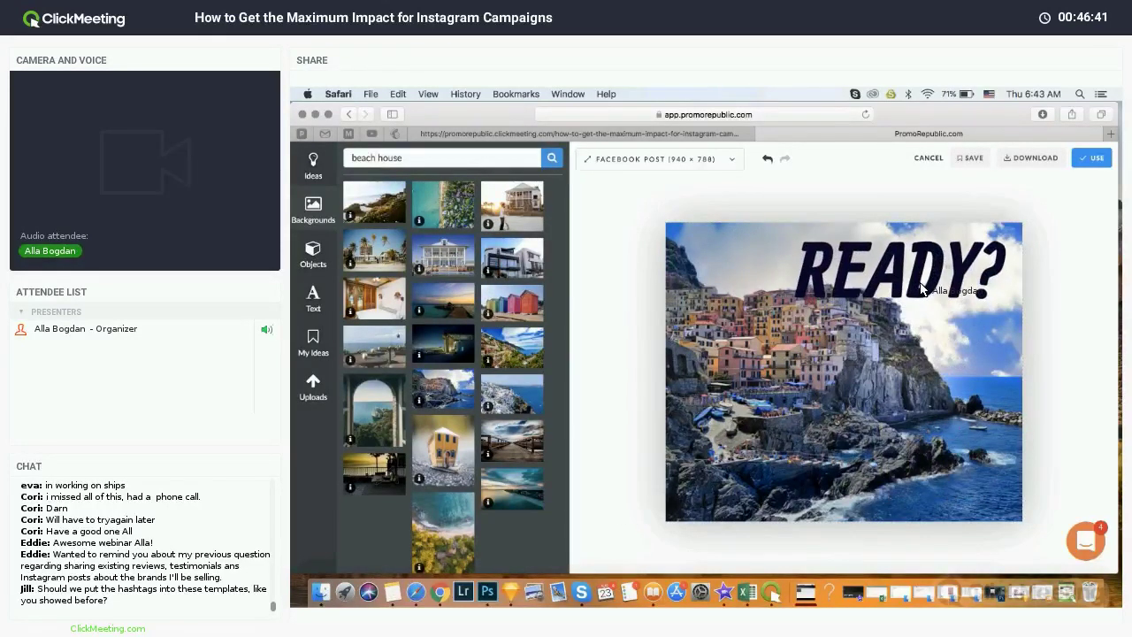
left_click(349, 114)
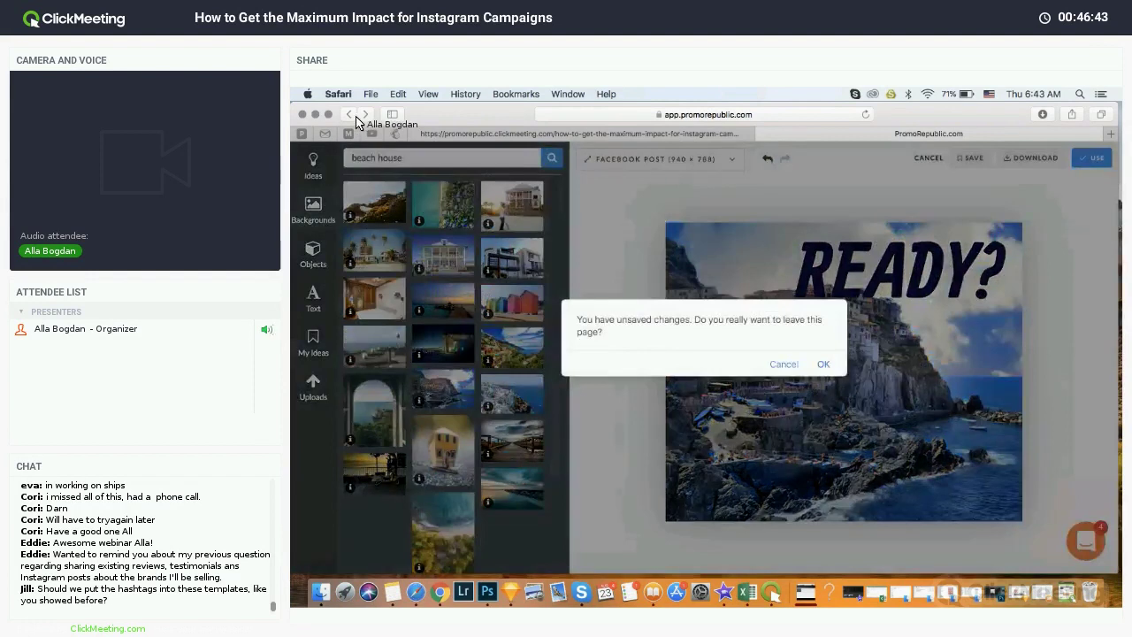
left_click(820, 363)
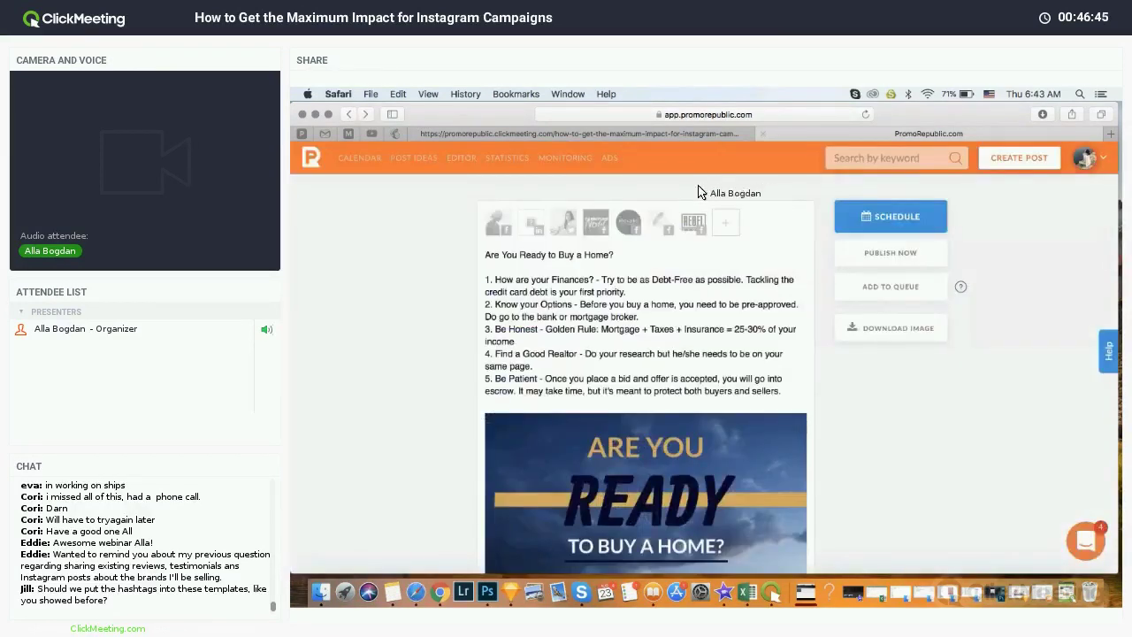
left_click(358, 157)
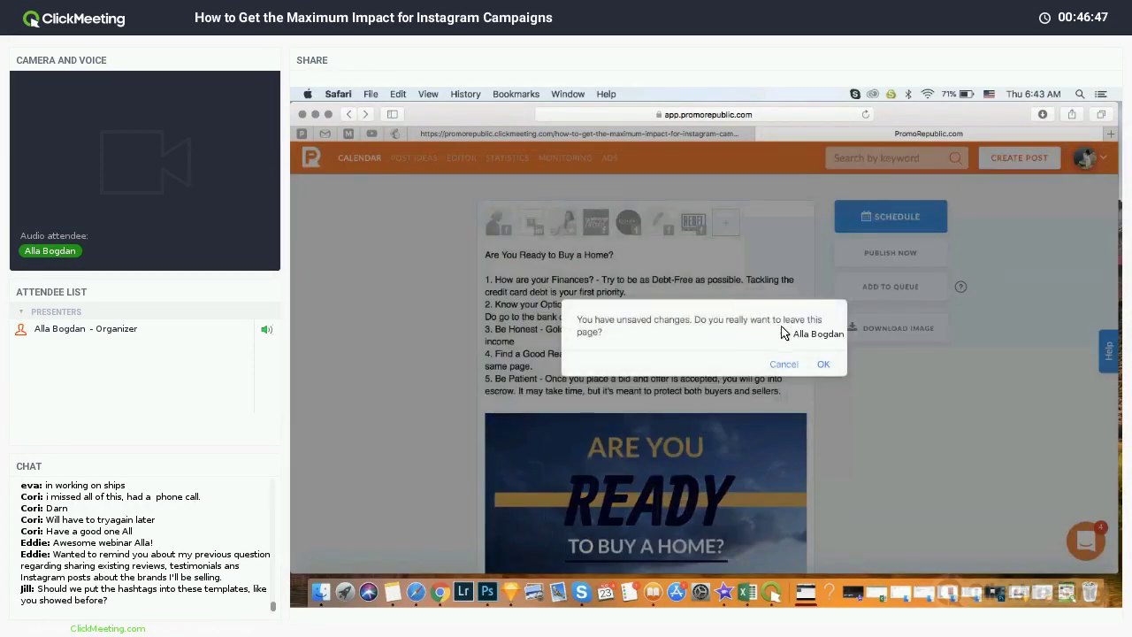
key("Return")
left_click(878, 157)
type("va")
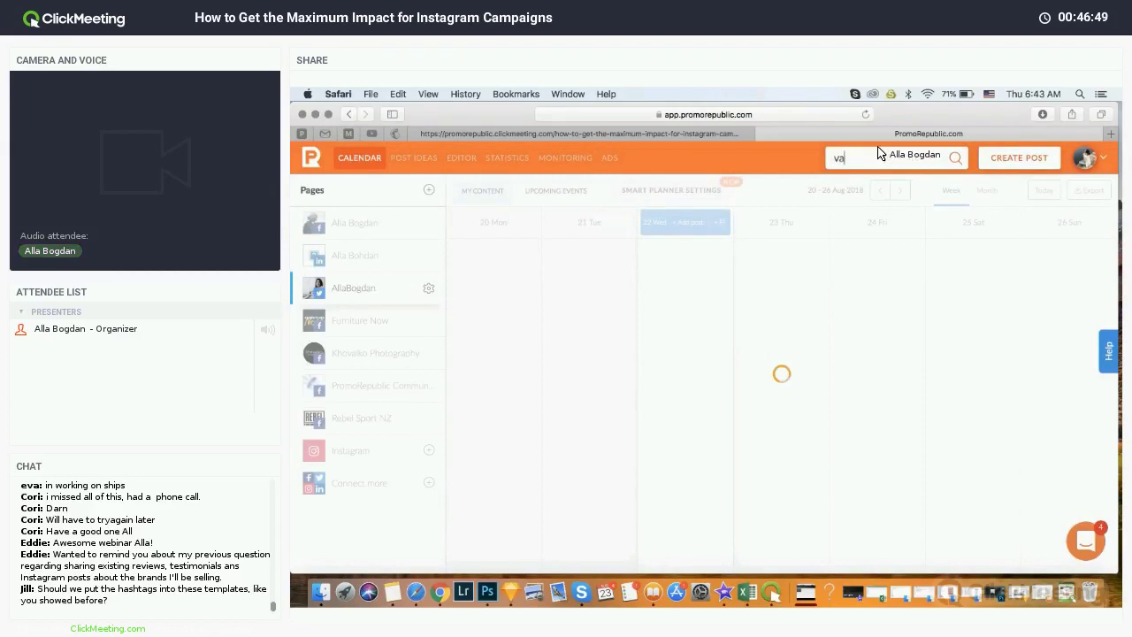
type("cation")
key("Return")
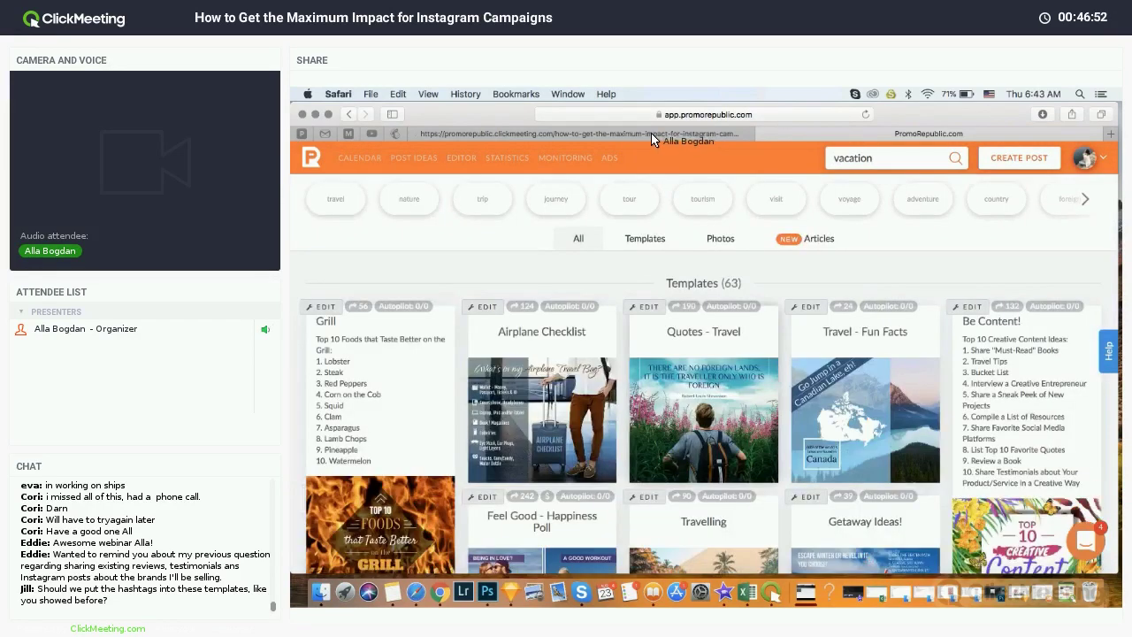
scroll(862, 445, "down", 4)
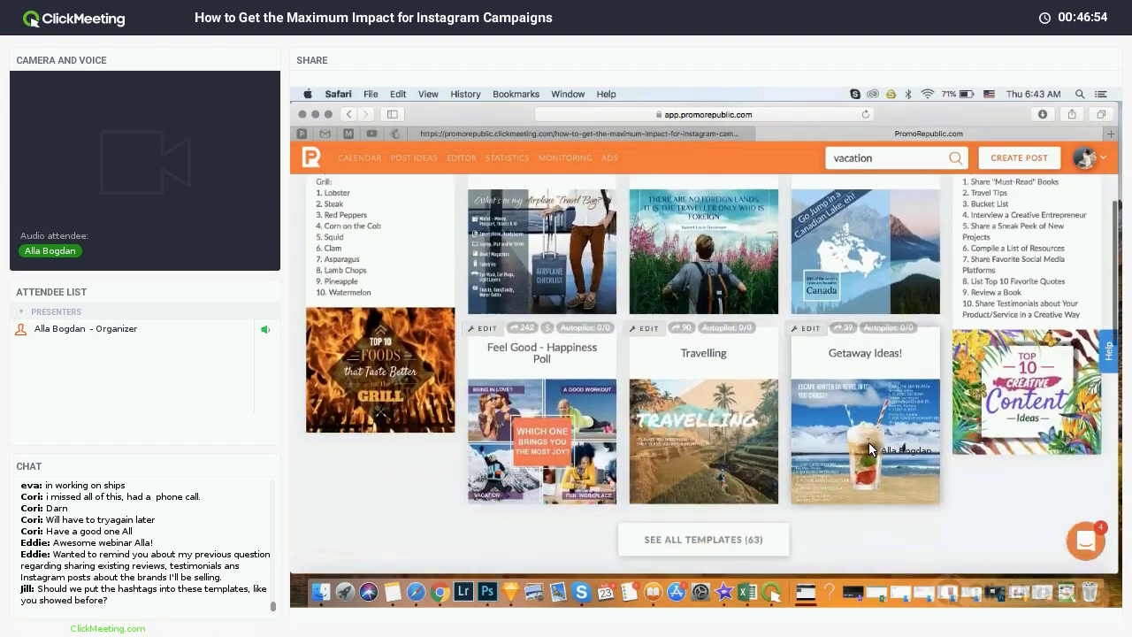
scroll(916, 454, "down", 2)
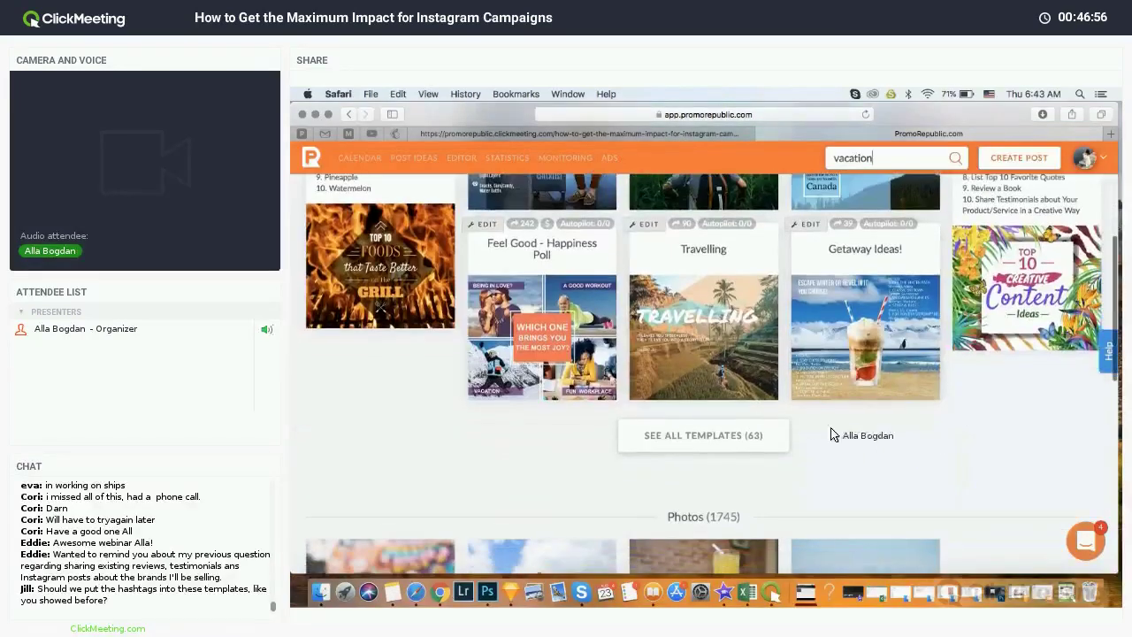
left_click(762, 438)
scroll(894, 453, "down", 5)
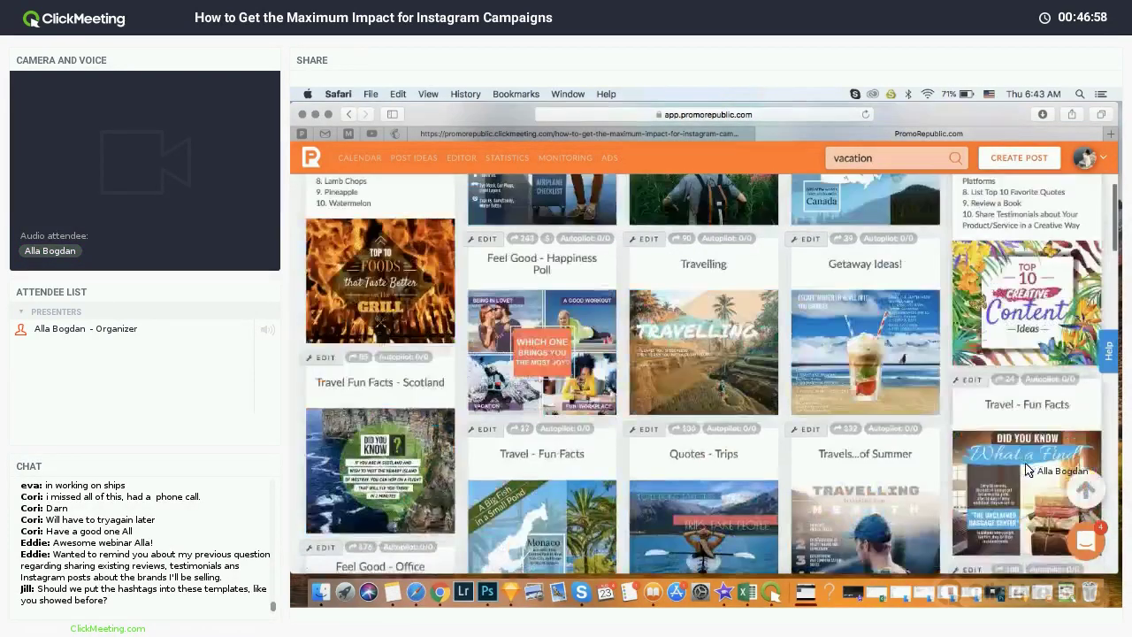
scroll(1026, 463, "down", 3)
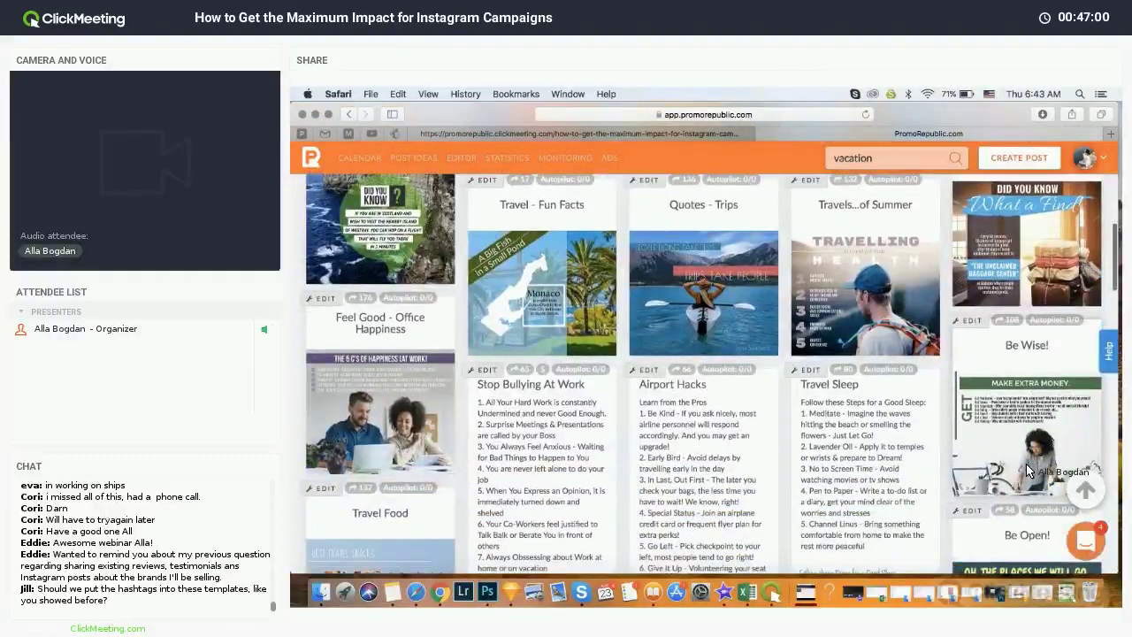
scroll(785, 461, "down", 2)
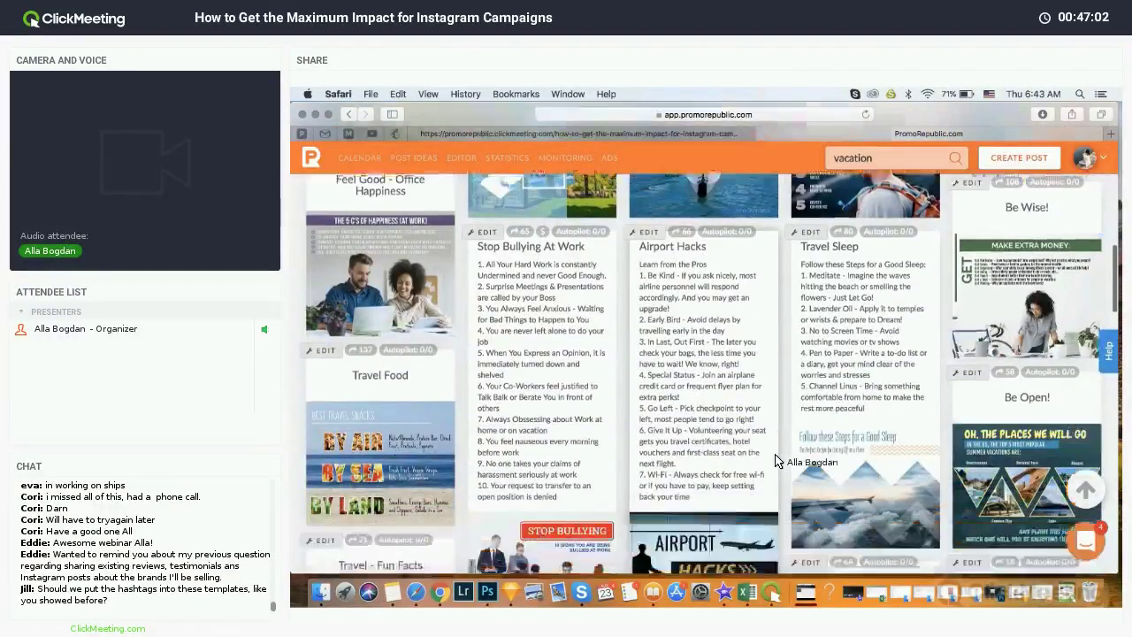
scroll(955, 456, "down", 4)
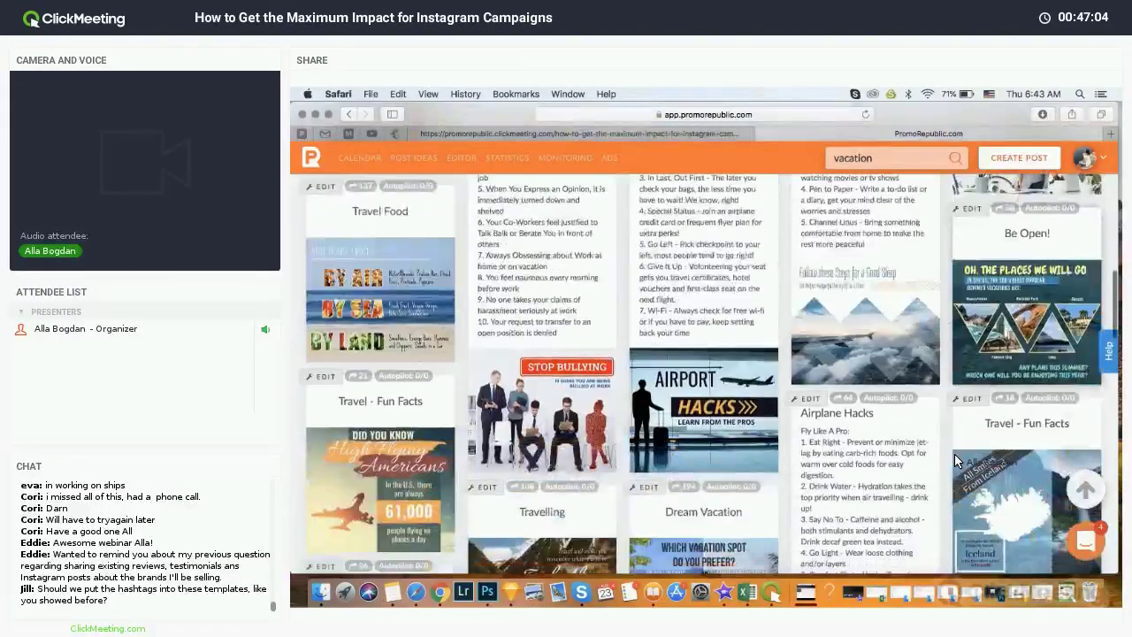
scroll(955, 456, "down", 6)
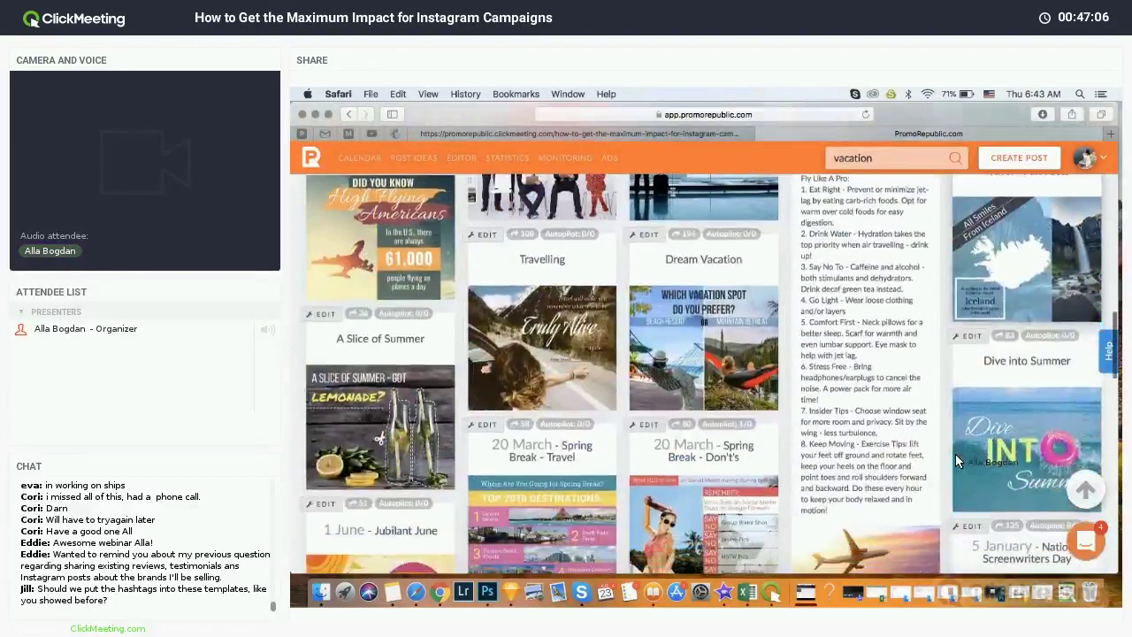
scroll(795, 477, "down", 3)
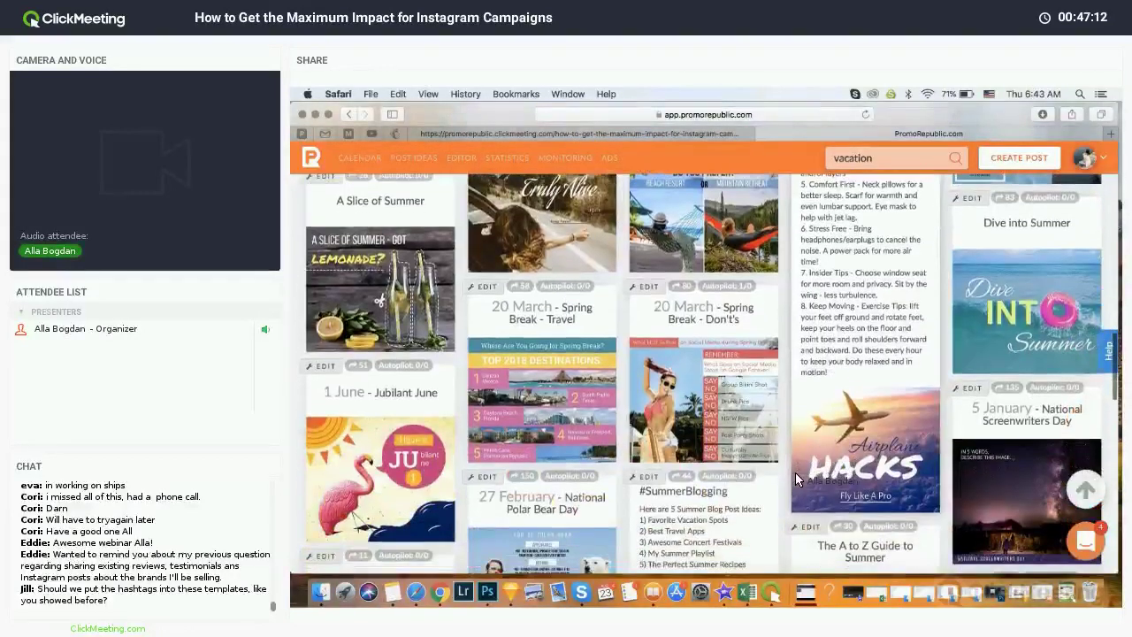
scroll(795, 477, "down", 10)
scroll(795, 476, "up", 5)
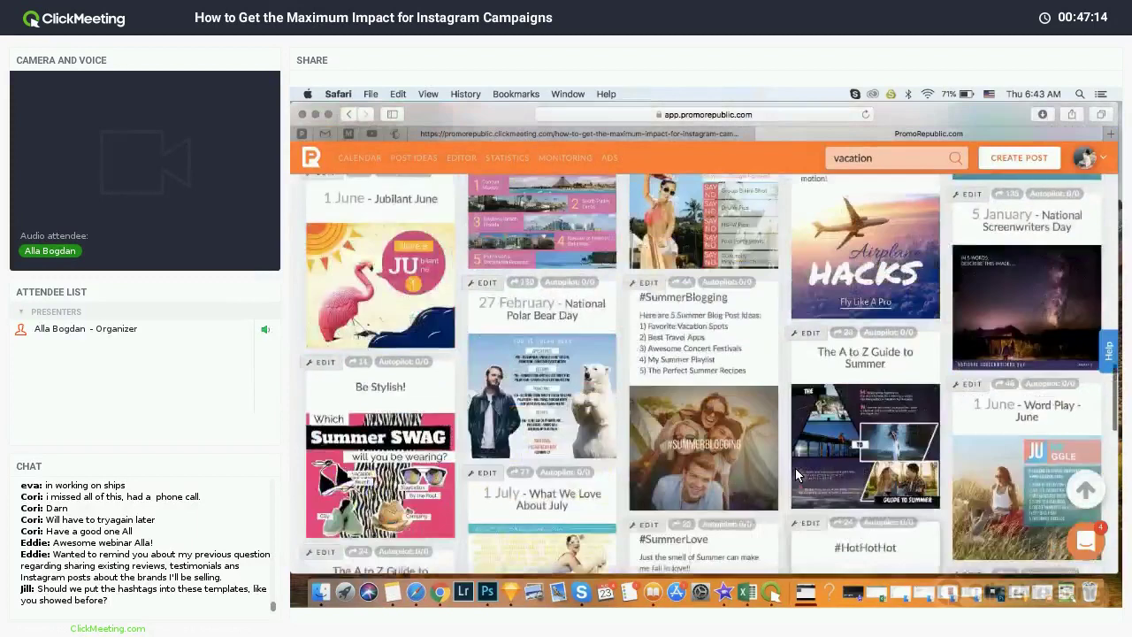
scroll(353, 293, "up", 1)
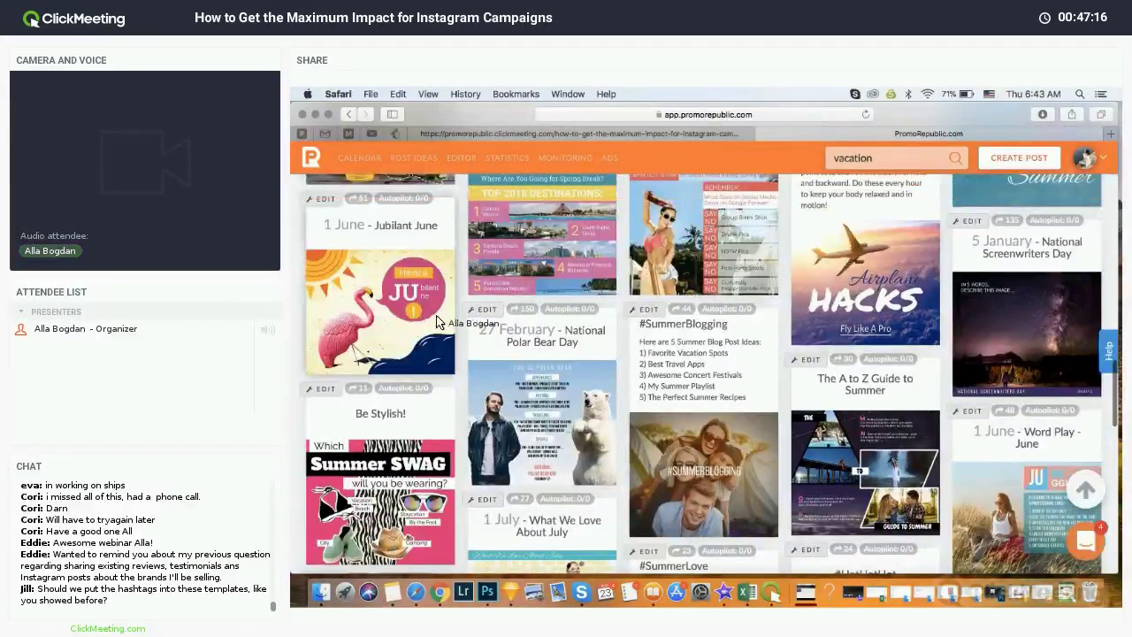
scroll(619, 347, "down", 8)
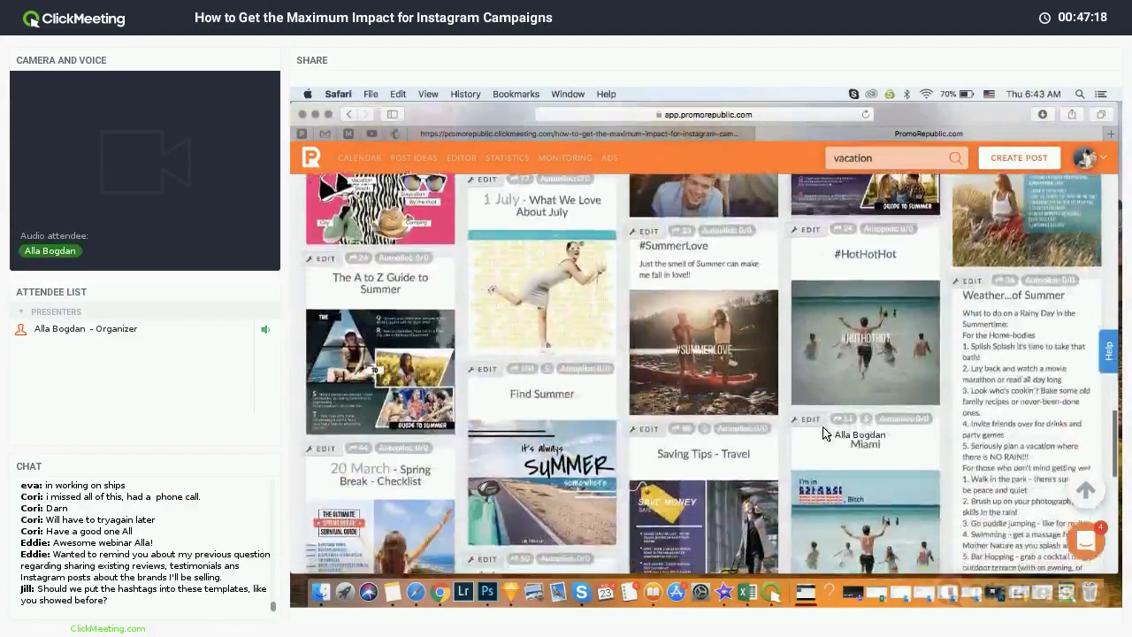
scroll(822, 433, "down", 3)
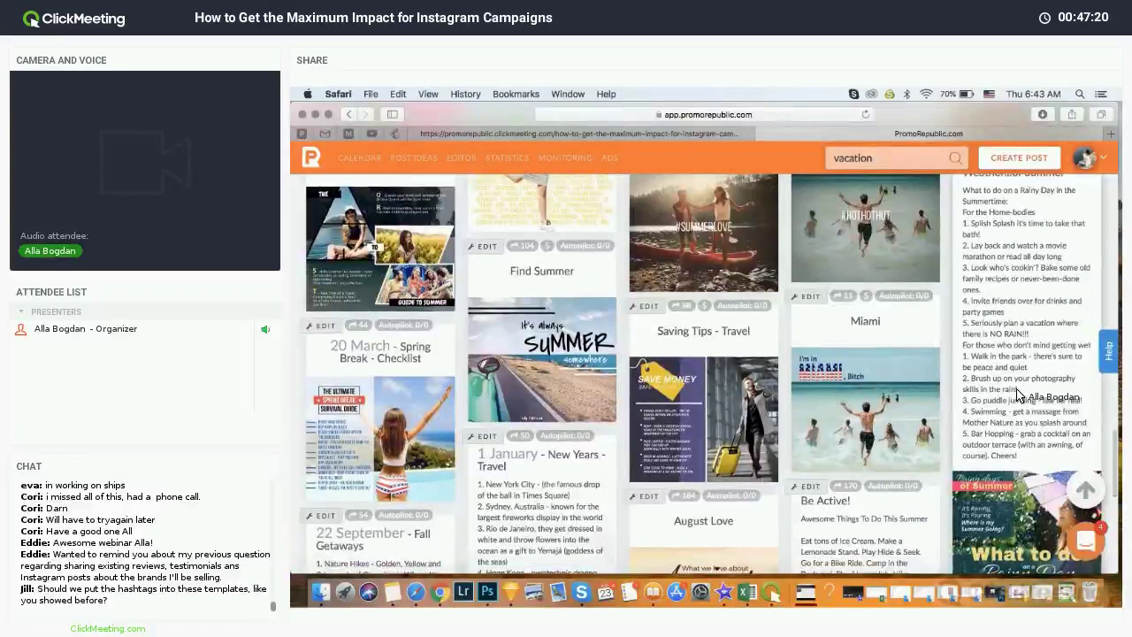
scroll(1017, 395, "down", 8)
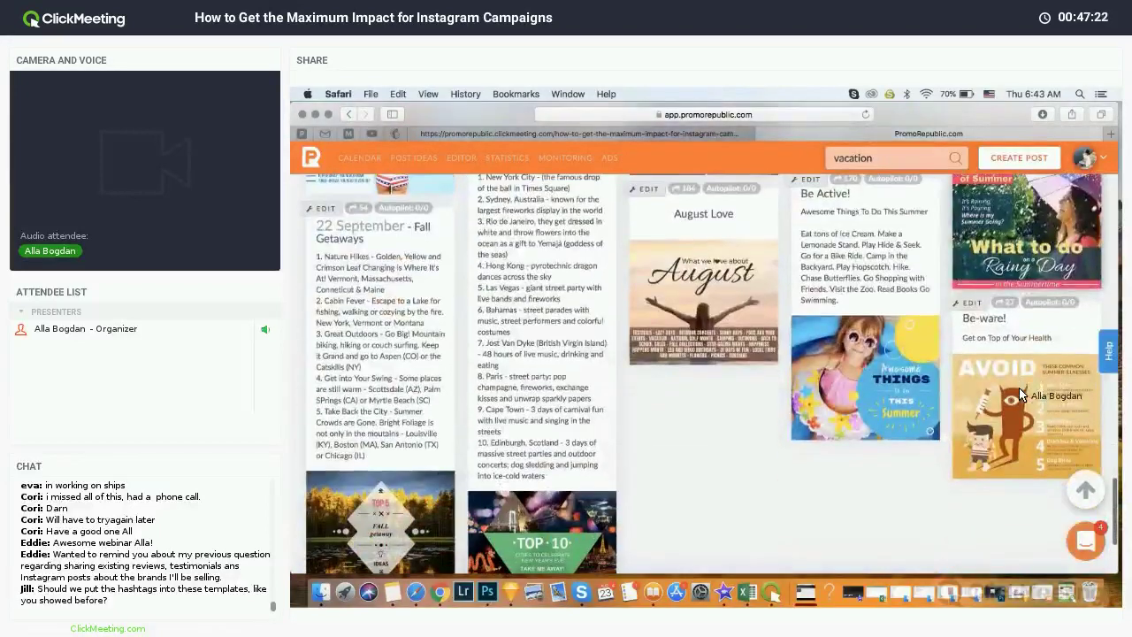
scroll(1017, 398, "down", 5)
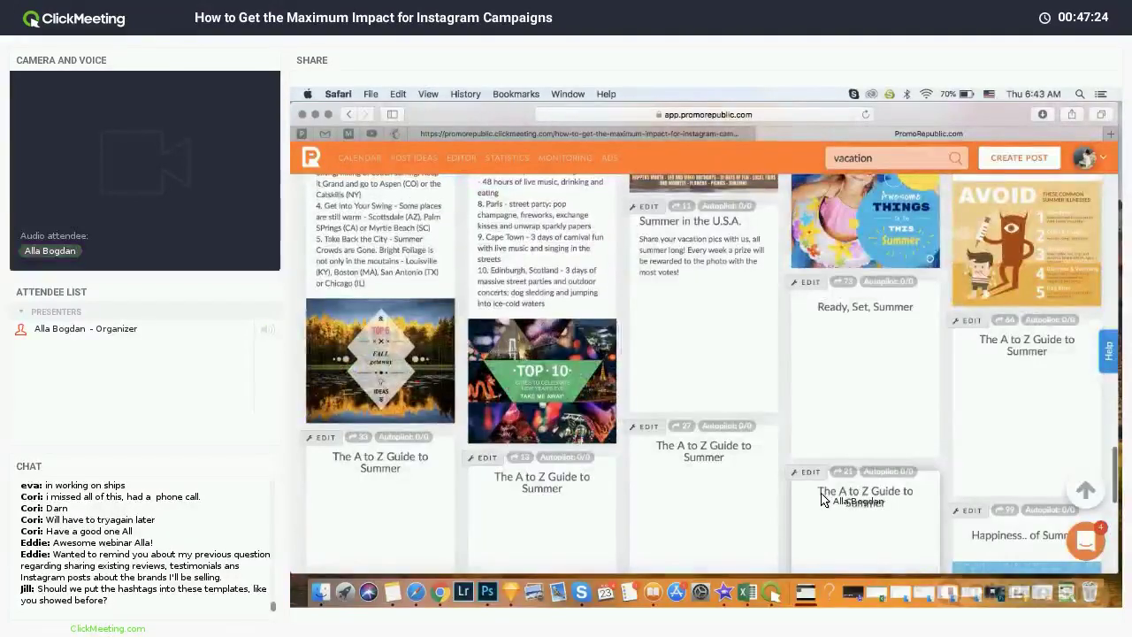
scroll(822, 500, "down", 2)
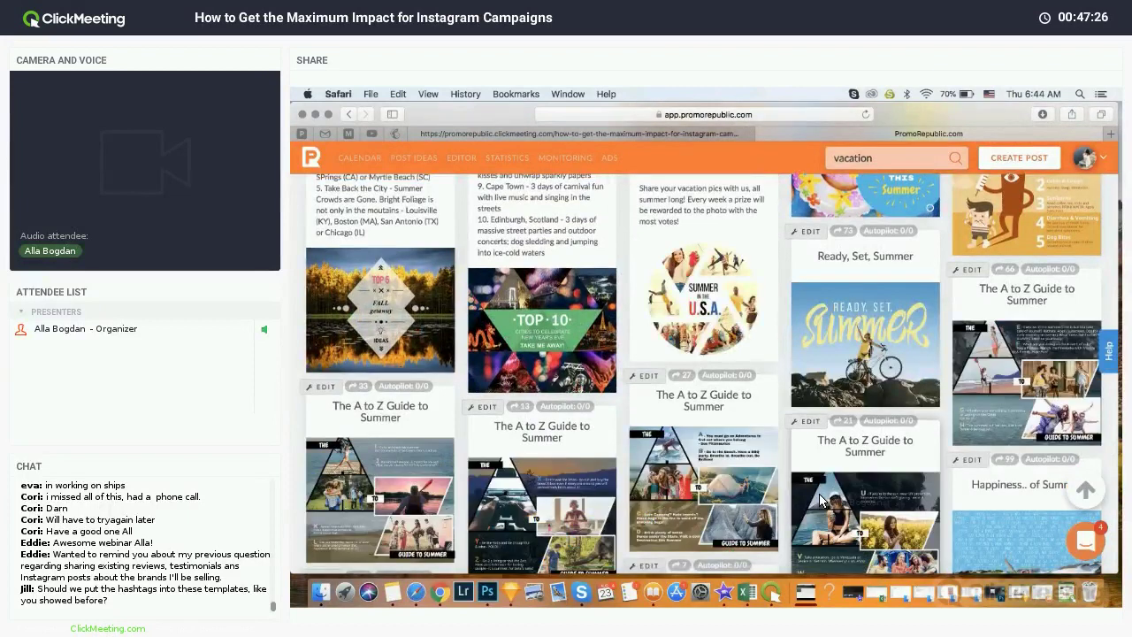
scroll(769, 508, "down", 10)
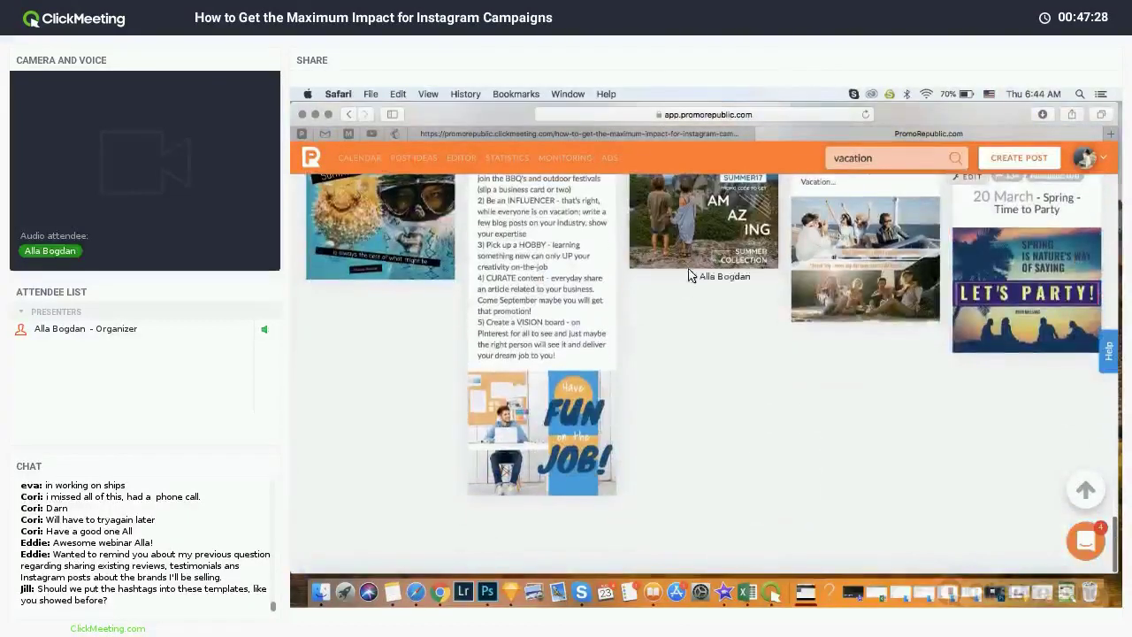
left_click(692, 134)
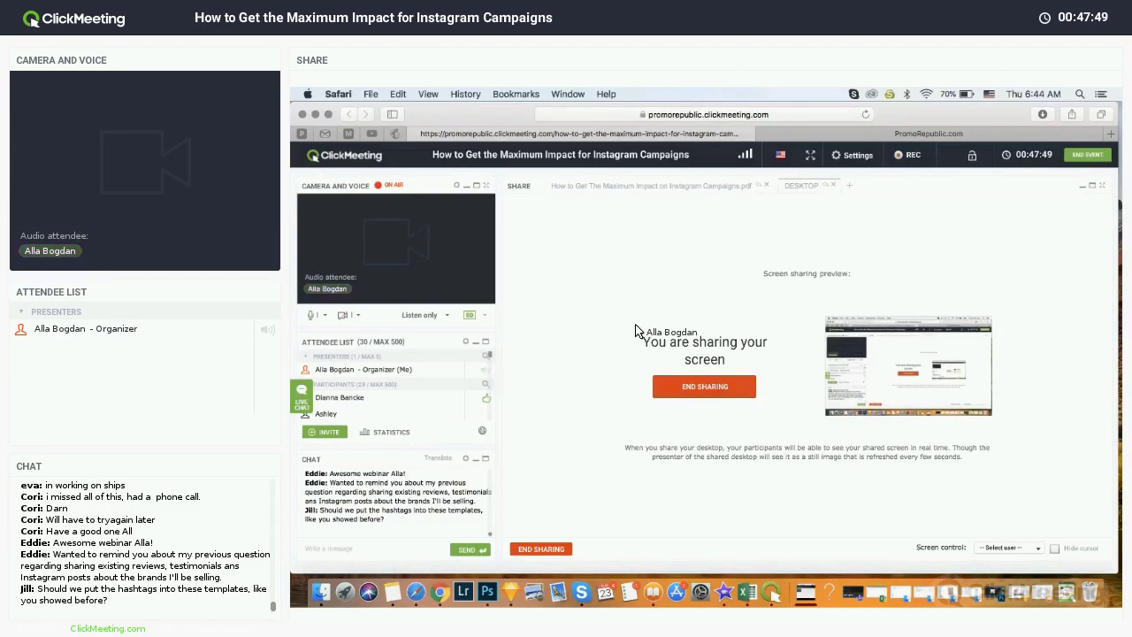
Step: Return to the template results and start a post from the Airplane Checklist card
left_click(959, 137)
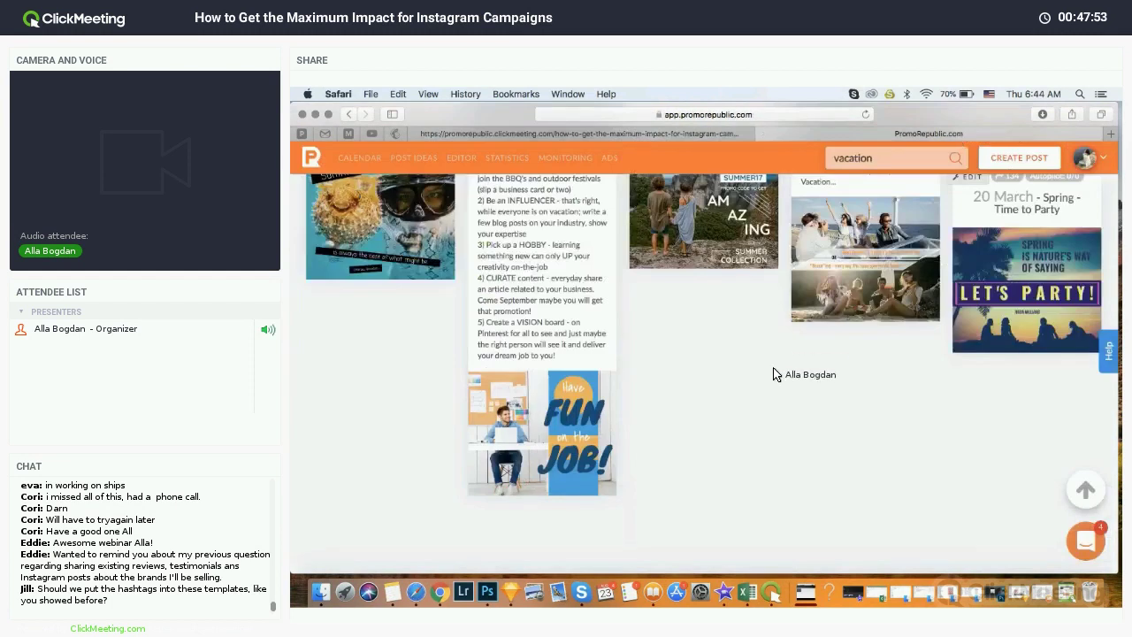
scroll(725, 436, "down", 5)
scroll(723, 438, "up", 10)
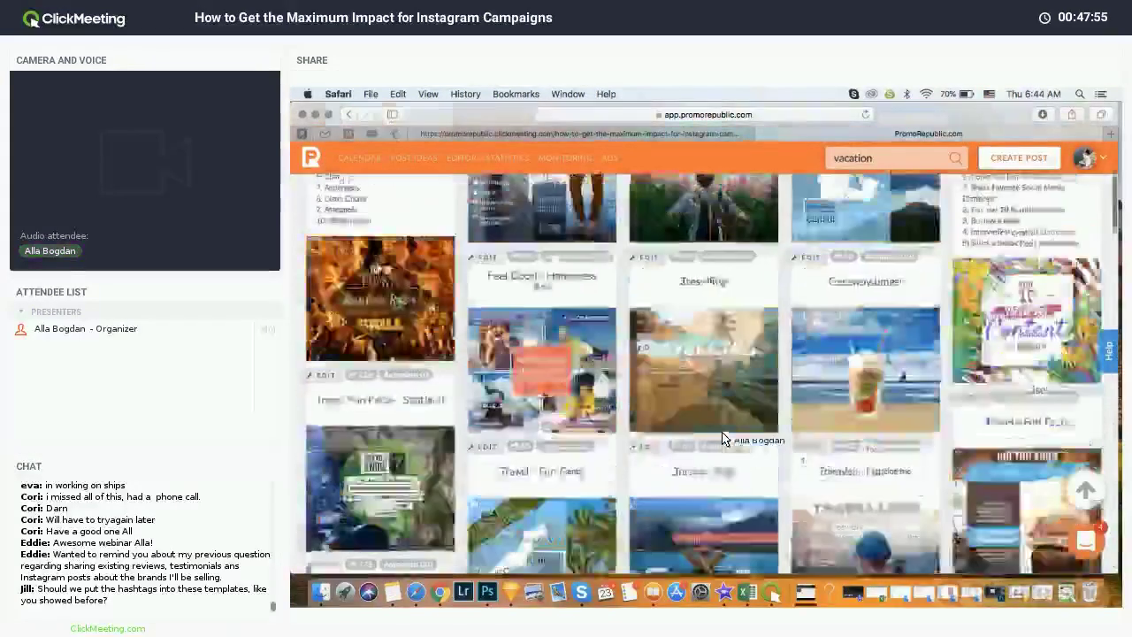
scroll(724, 437, "up", 2)
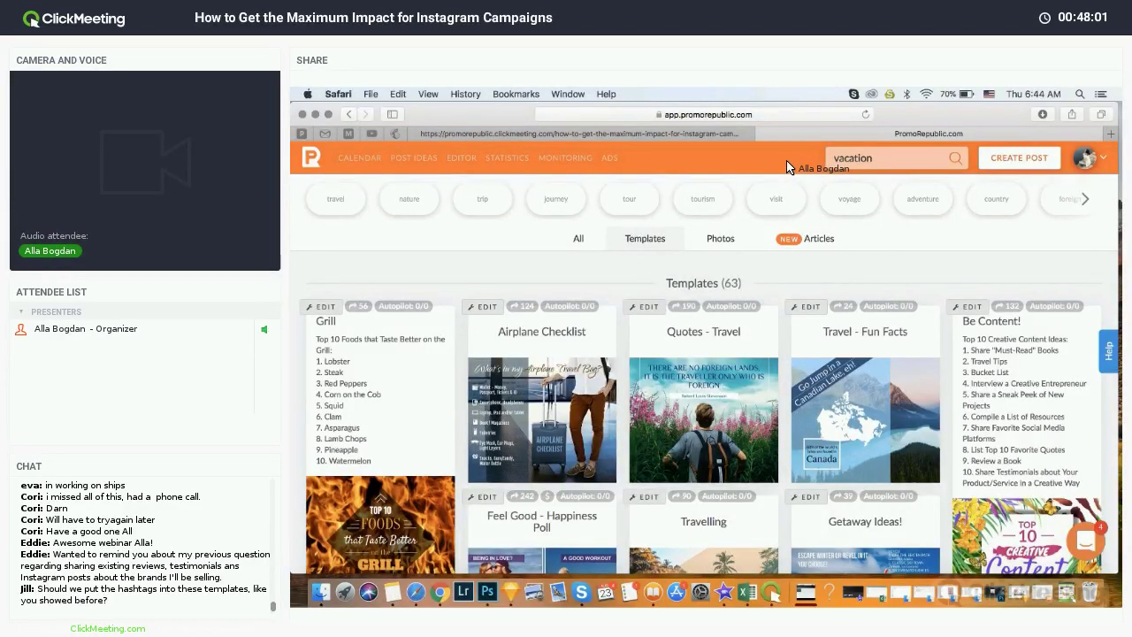
left_click(563, 433)
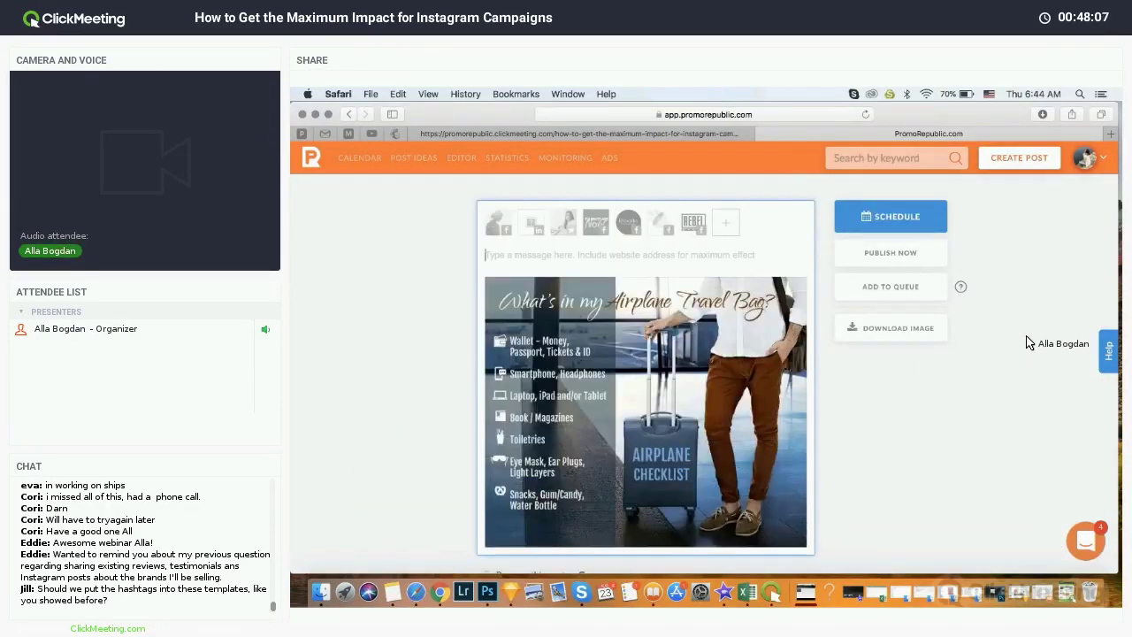
Step: Edit the Airplane Checklist image and change its canvas size to Instagram Story
left_click(670, 419)
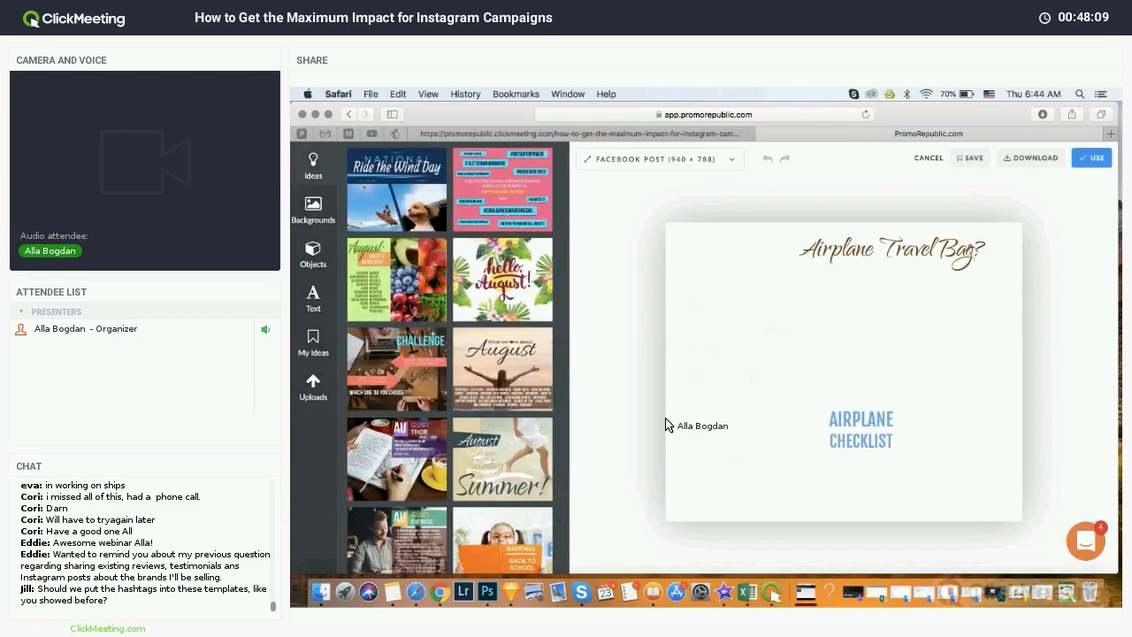
left_click(731, 158)
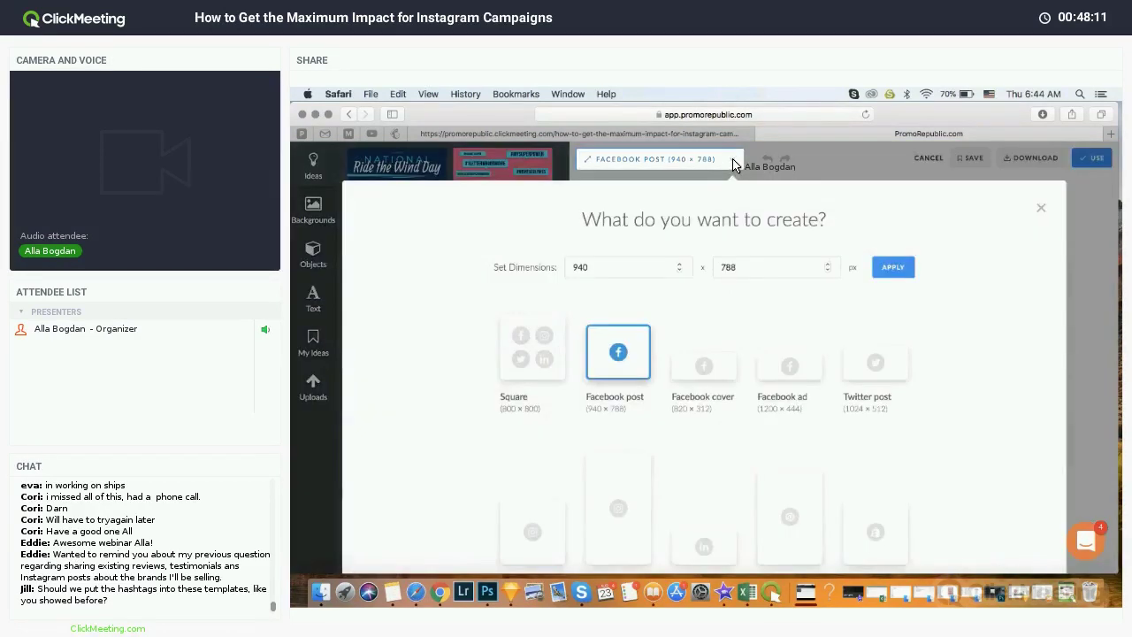
scroll(717, 310, "down", 2)
left_click(614, 458)
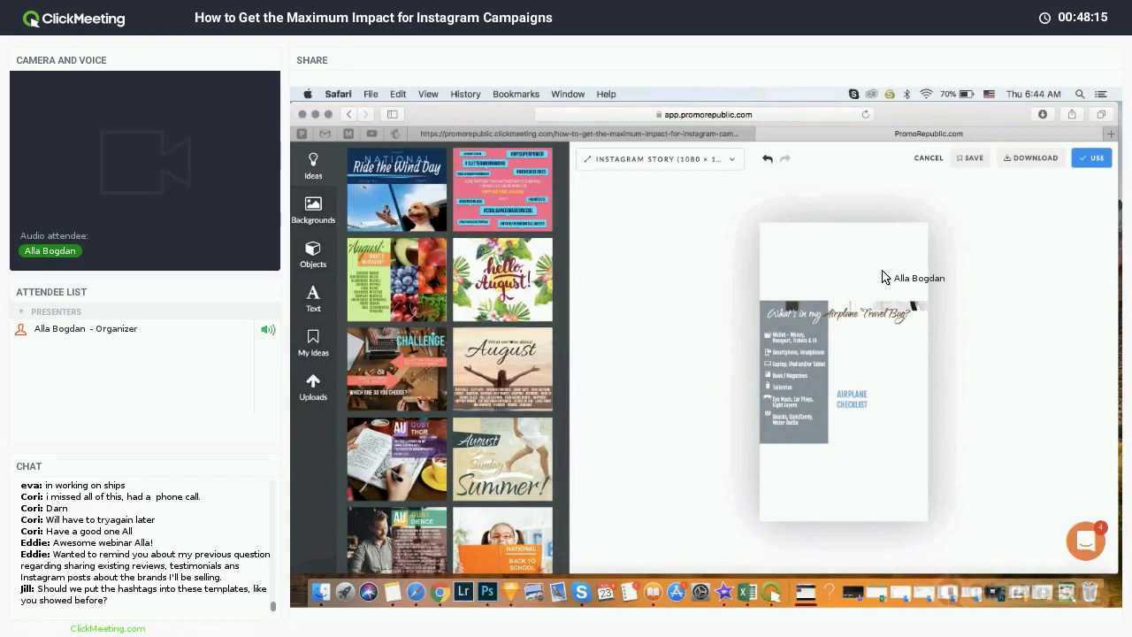
Step: Enlarge the travel-bag photo and shift it left to fill the story canvas
left_click(911, 307)
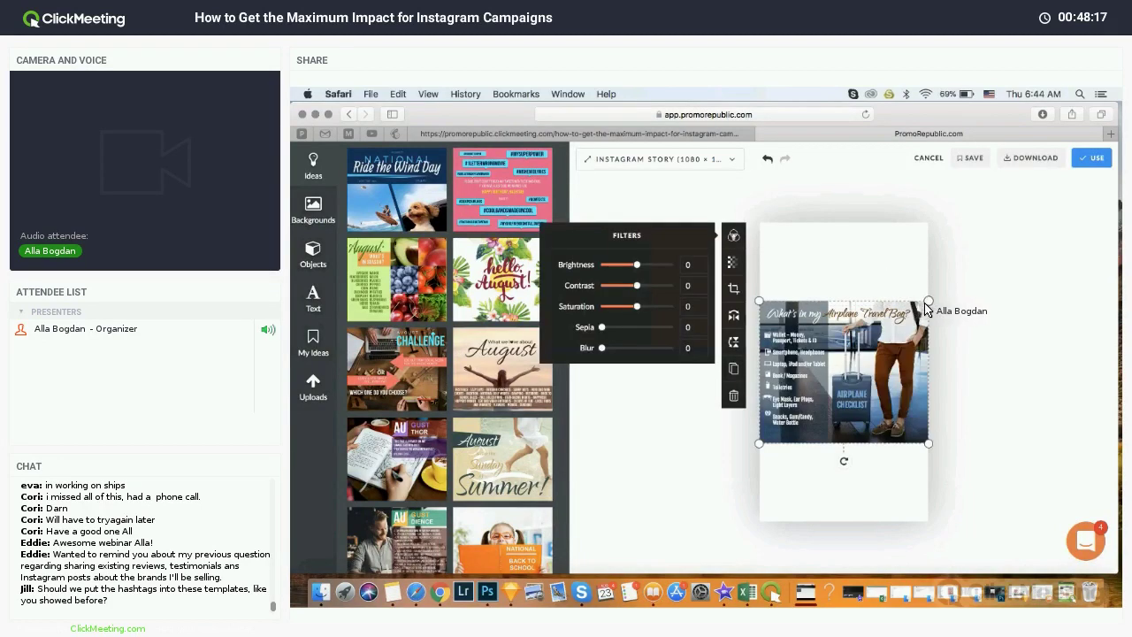
left_click(906, 338)
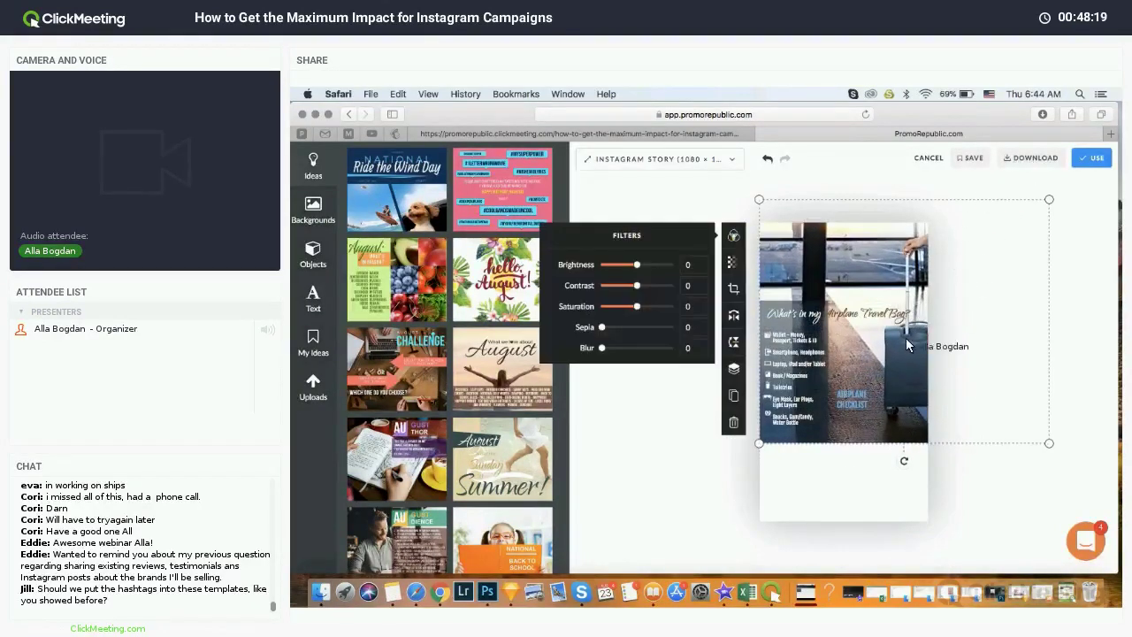
left_click_drag(759, 443, 778, 547)
left_click_drag(877, 478, 818, 472)
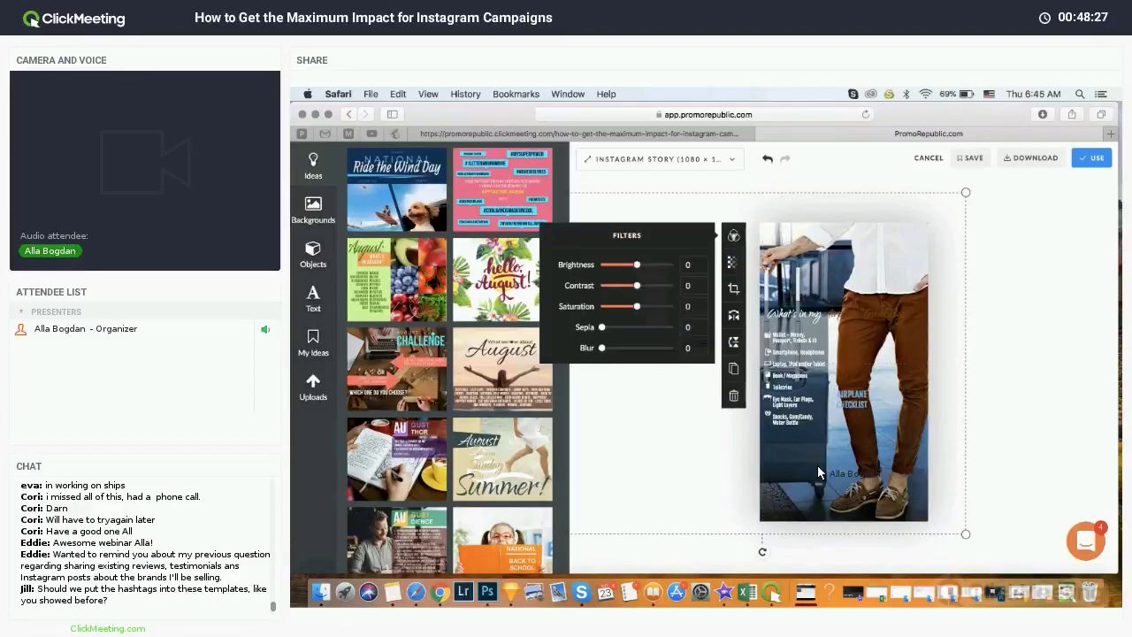
Step: Change the 'What's in my Airplane Travel Bag?' headline colour to white, then deselect the AIRPLANE CHECKLIST text
left_click(1040, 271)
left_click(853, 314)
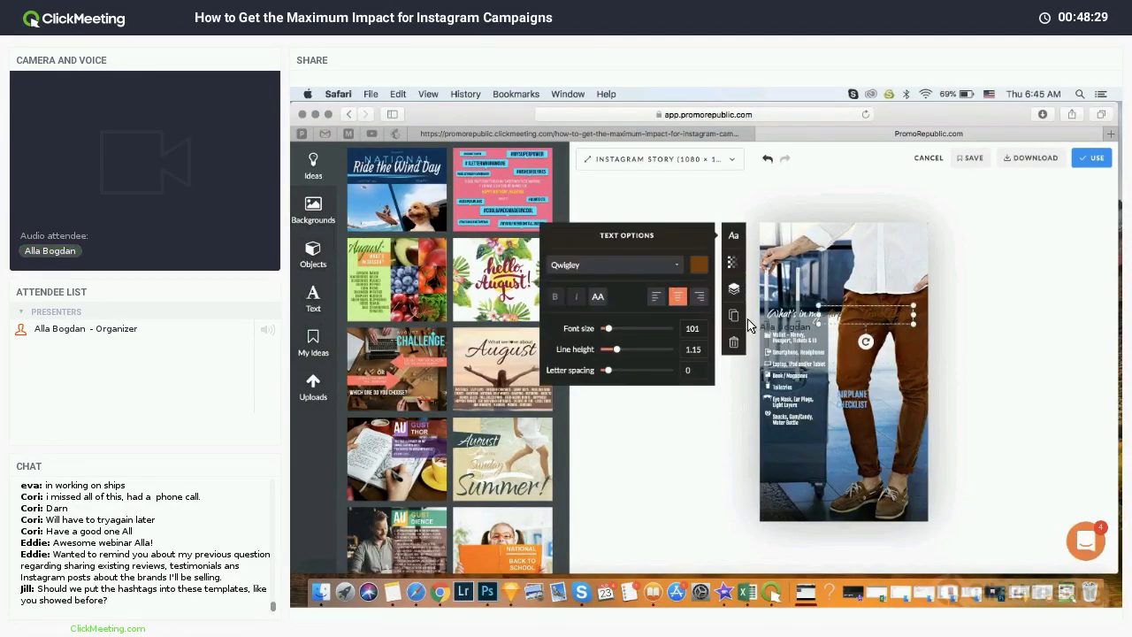
left_click(698, 265)
left_click(654, 288)
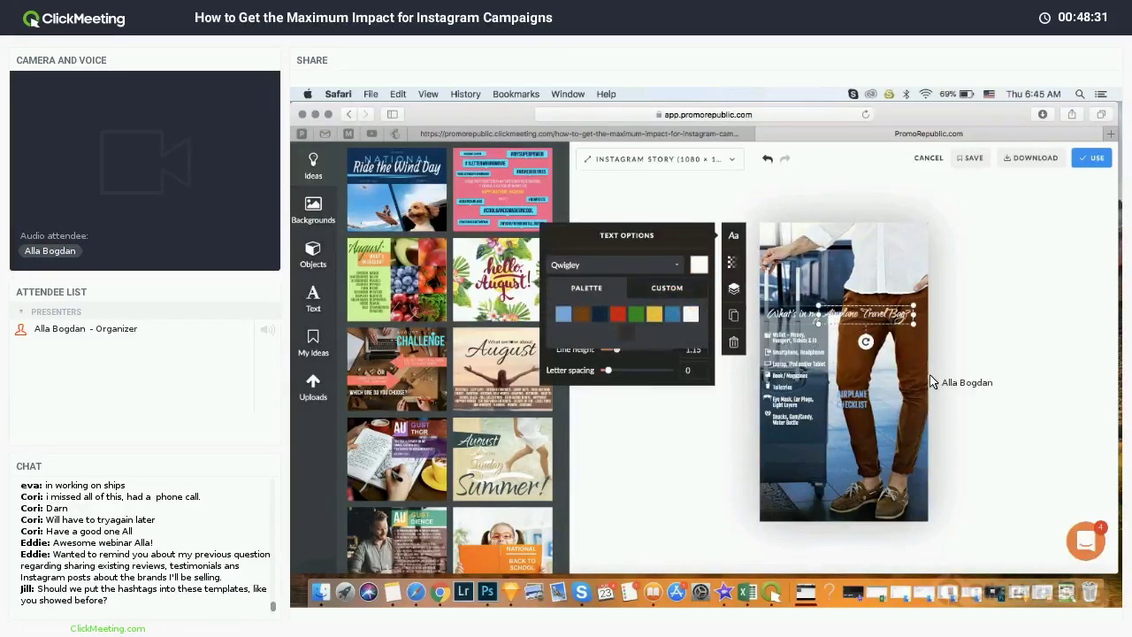
left_click(1016, 359)
left_click(905, 353)
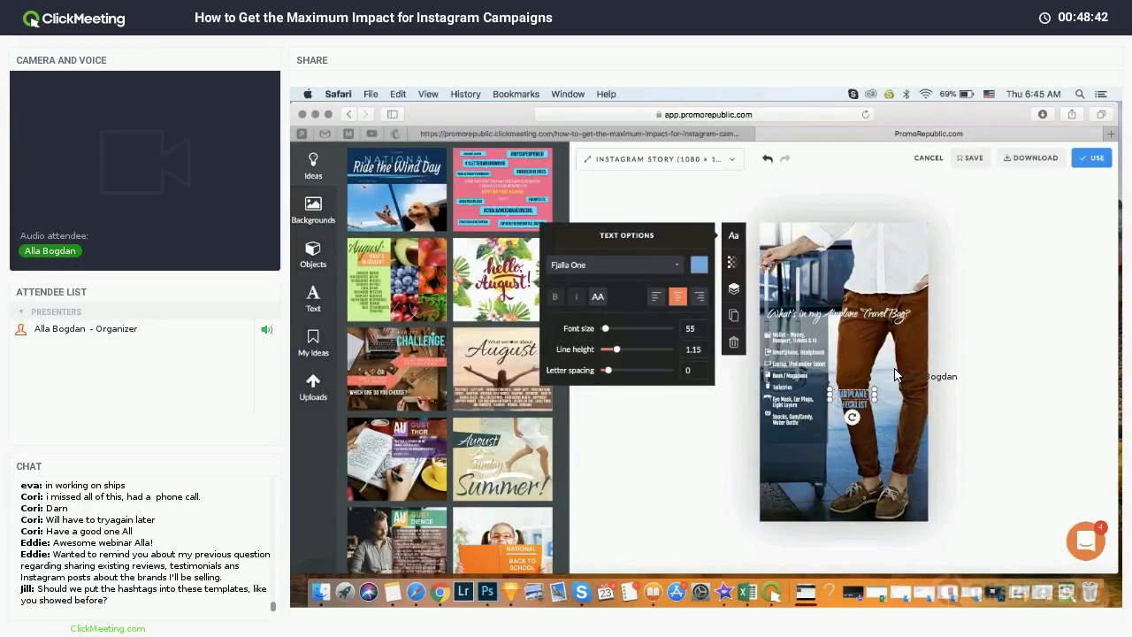
left_click(930, 336)
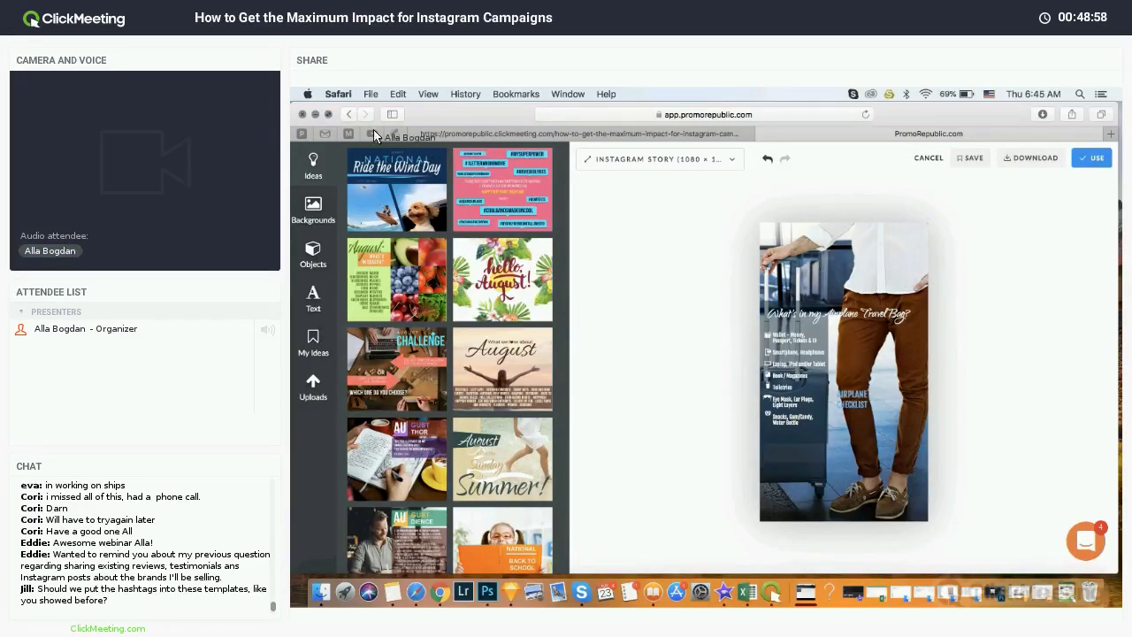
Step: Discard the unsaved Instagram Story and start a new blank 940 x 788 image post
left_click(350, 116)
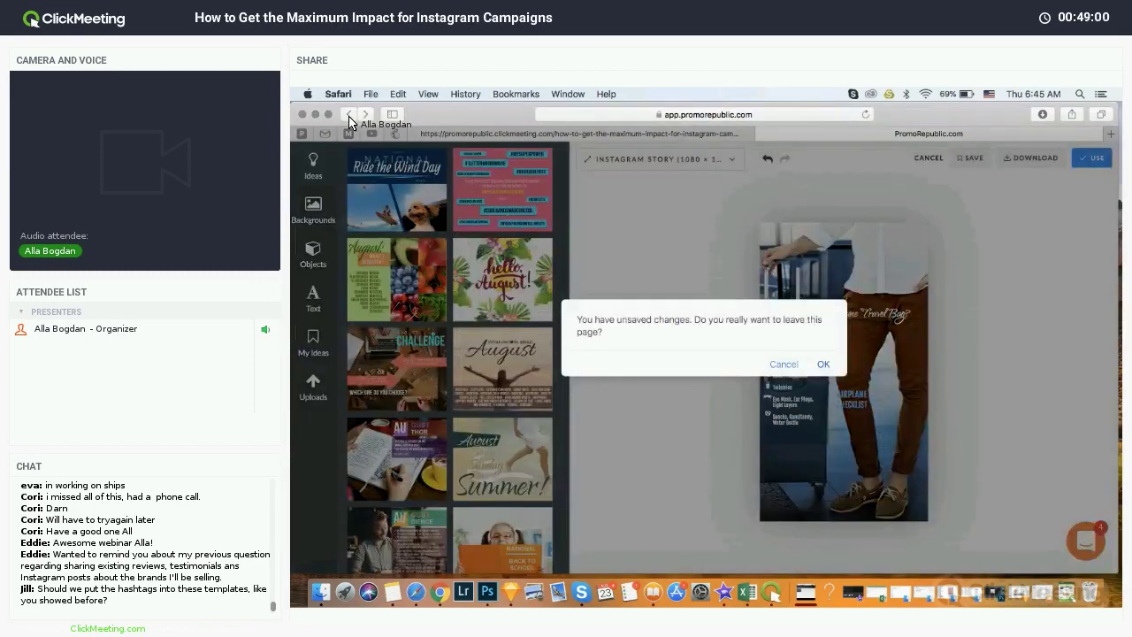
left_click(821, 365)
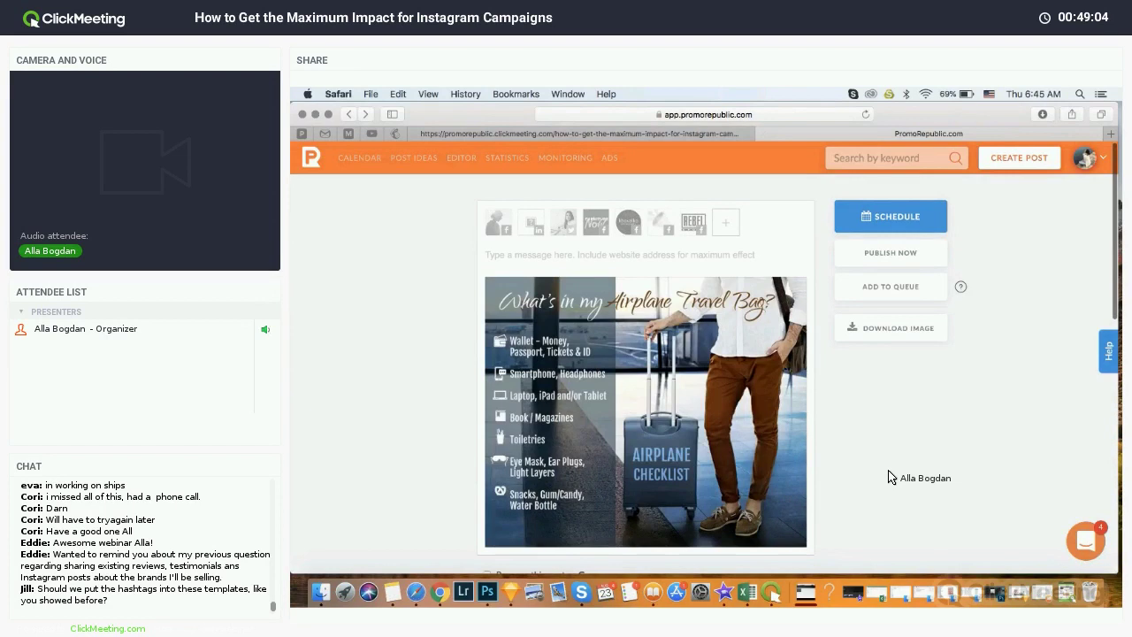
left_click(990, 150)
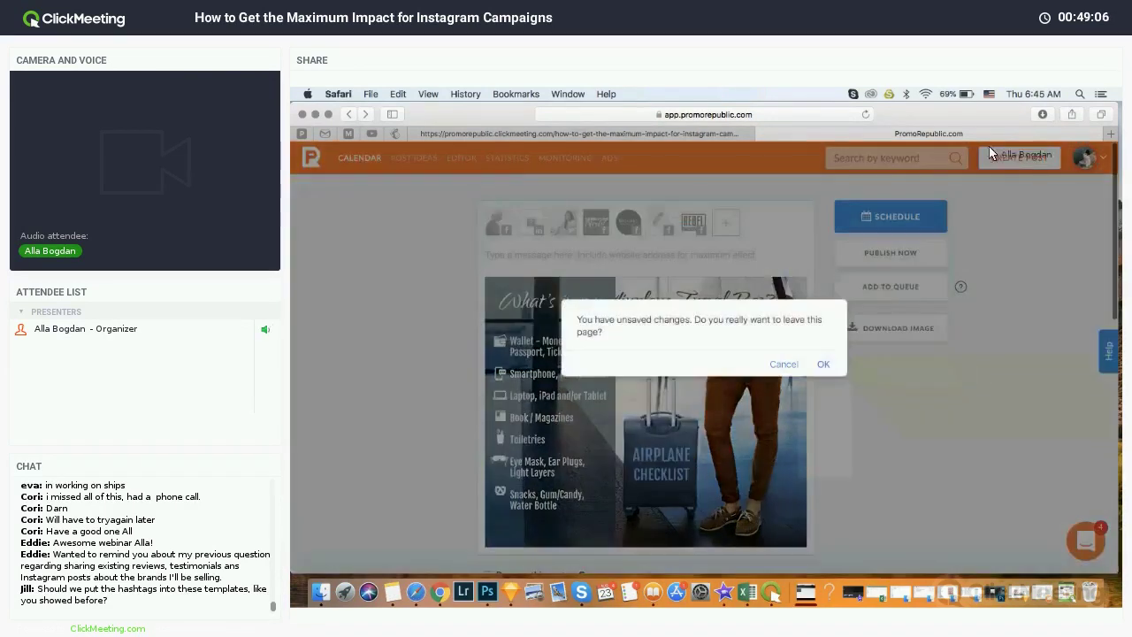
key("Return")
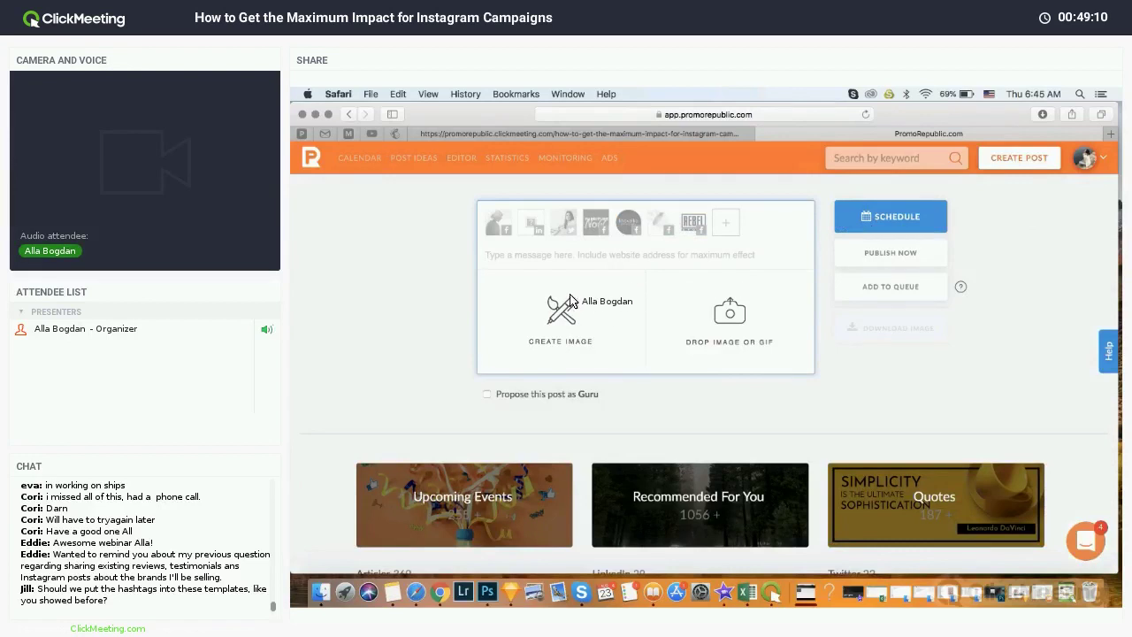
left_click(561, 311)
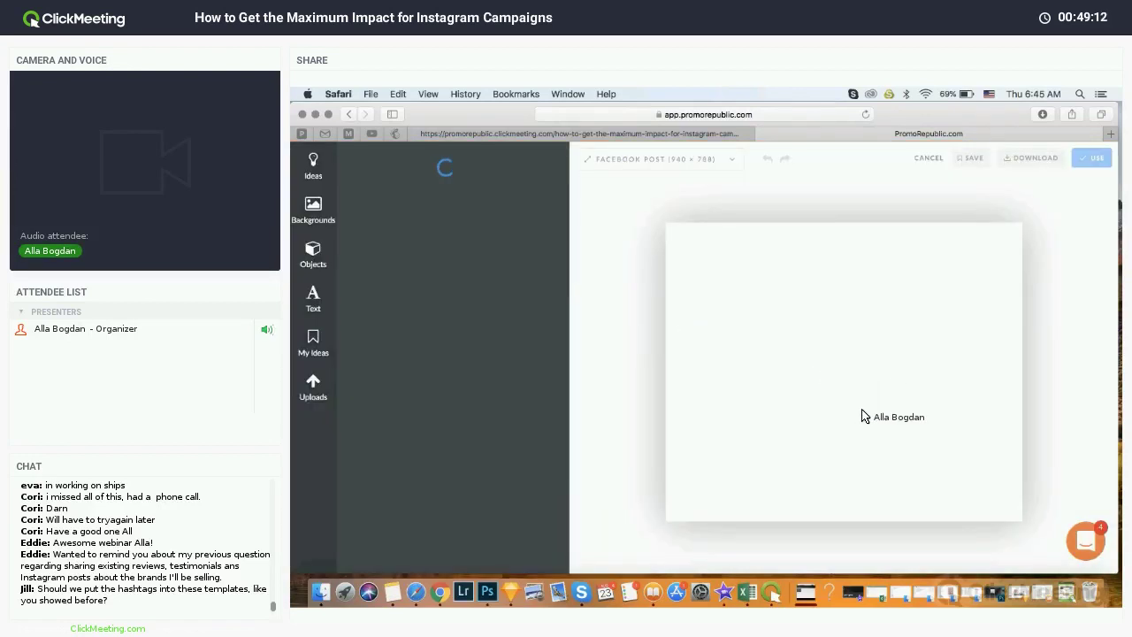
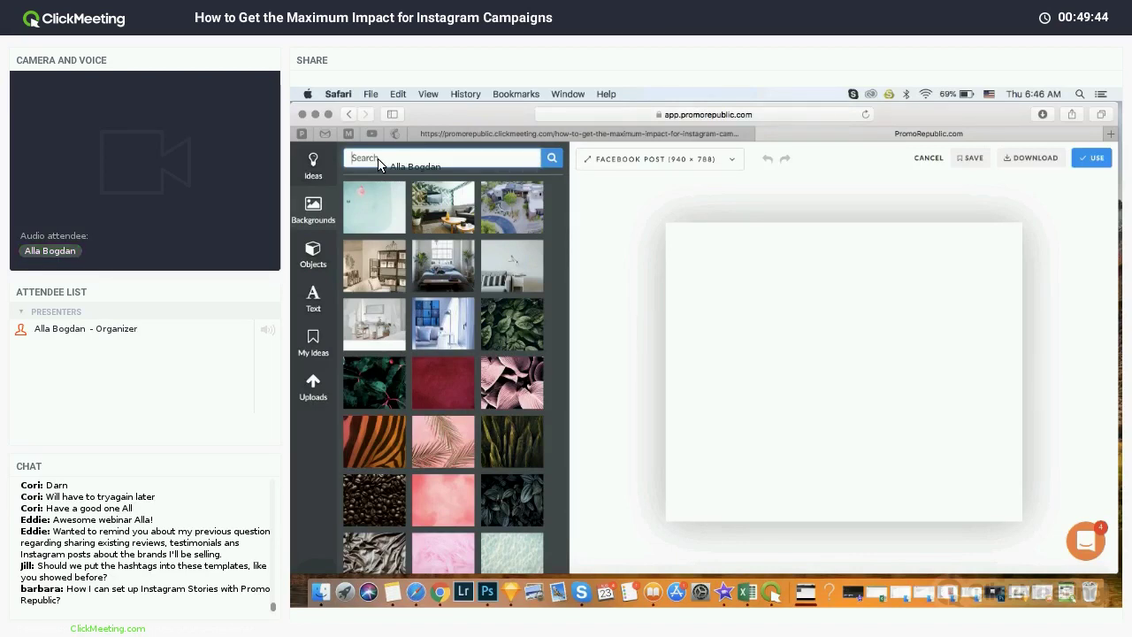
Step: Search backgrounds for 'furniture' and apply the white desk-and-chair photo as the post background
type("furniture")
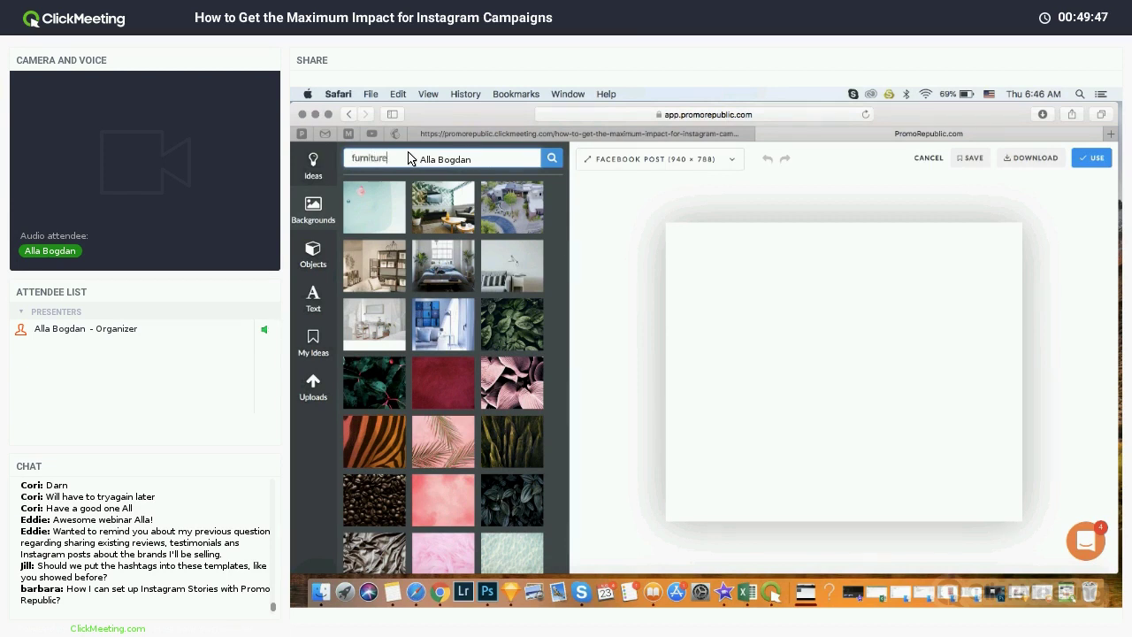
key("Return")
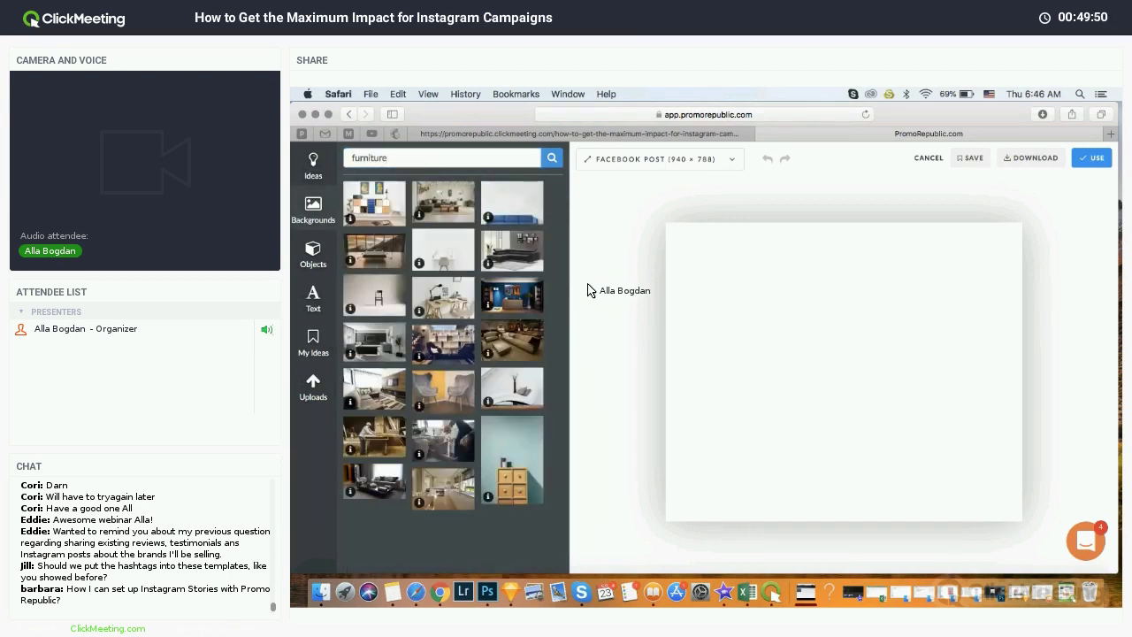
left_click(591, 293)
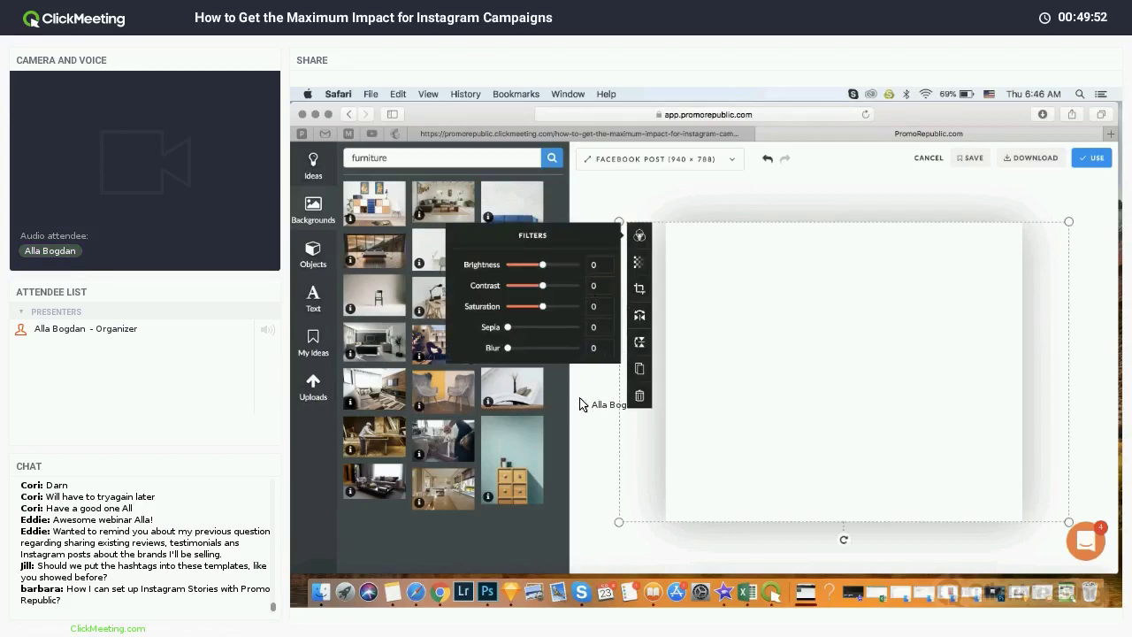
left_click(461, 279)
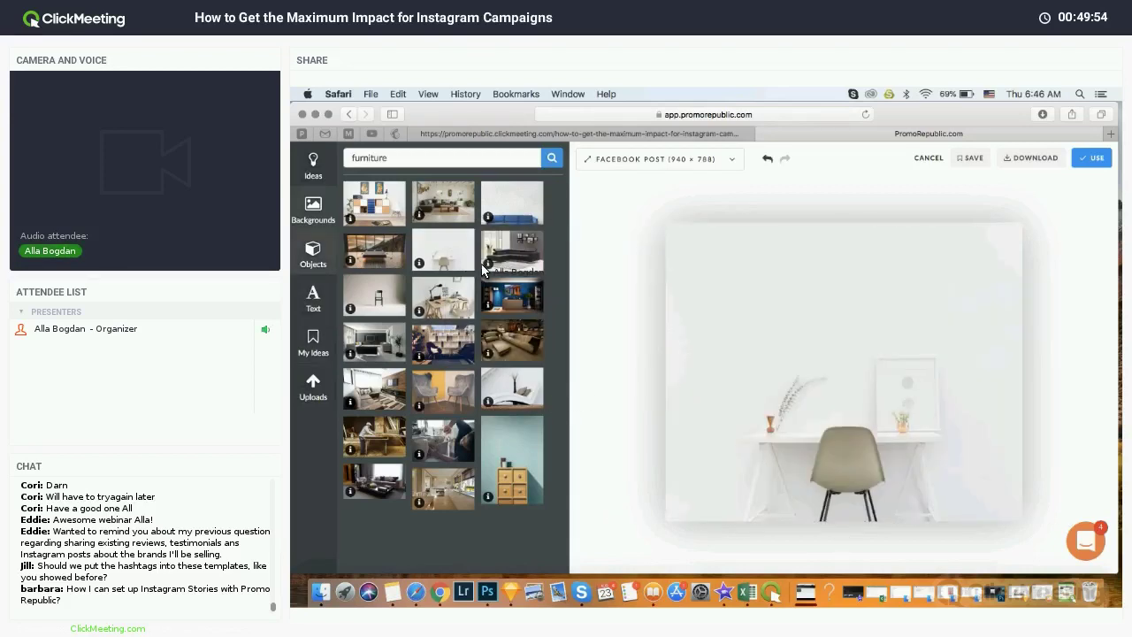
Step: Try background searches for 'sea' and 'mountain', then select the background photo on the canvas
type("sea")
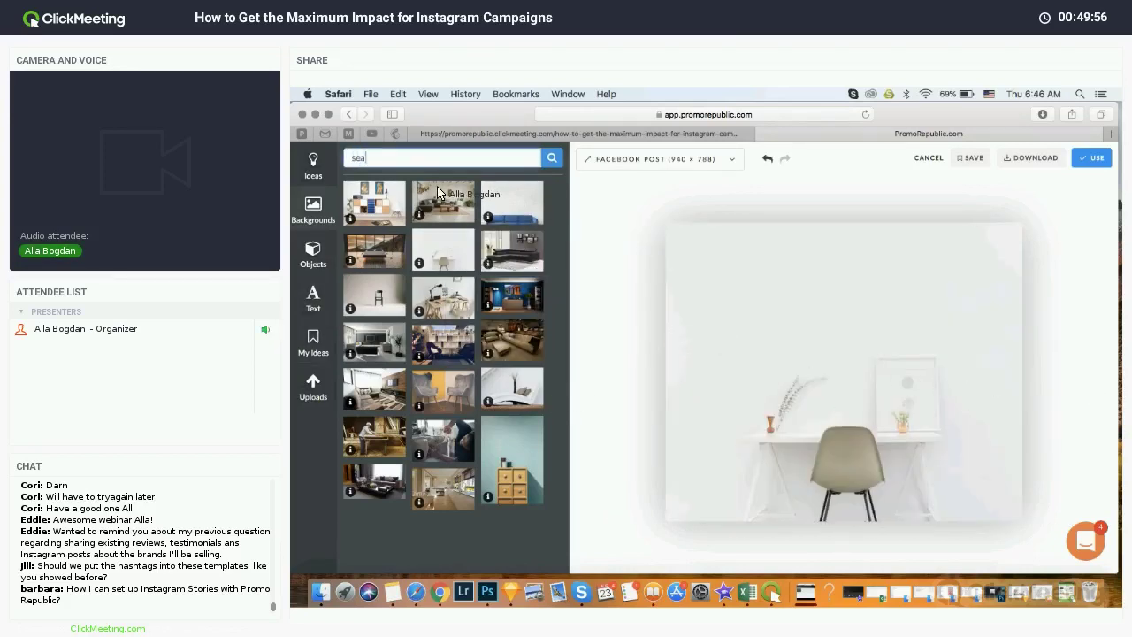
key("Return")
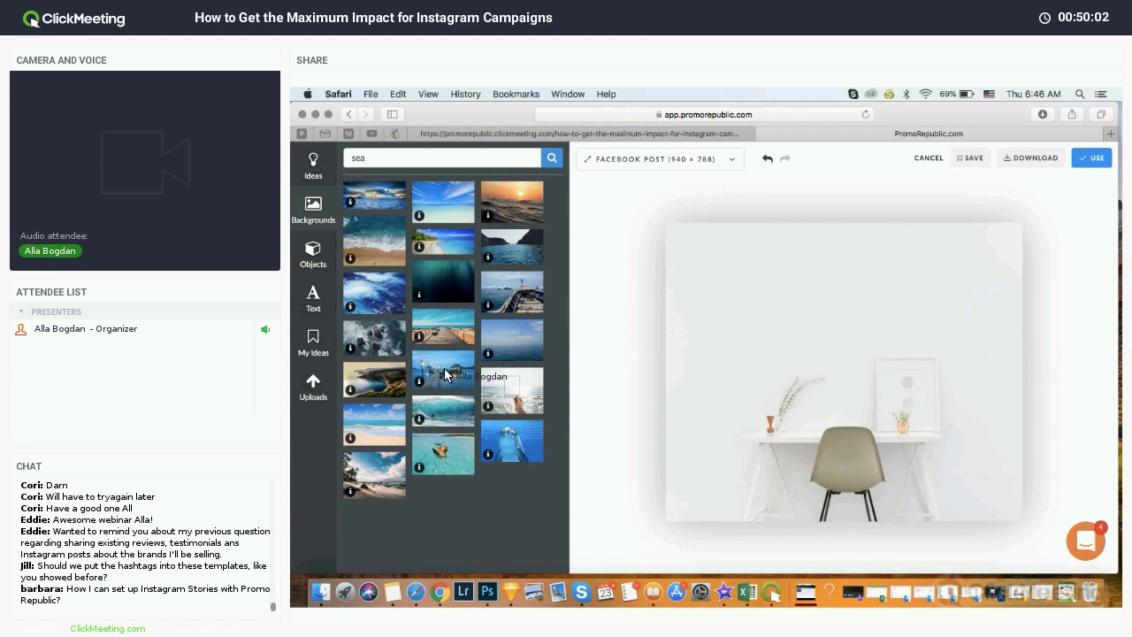
key("super+a")
type("m")
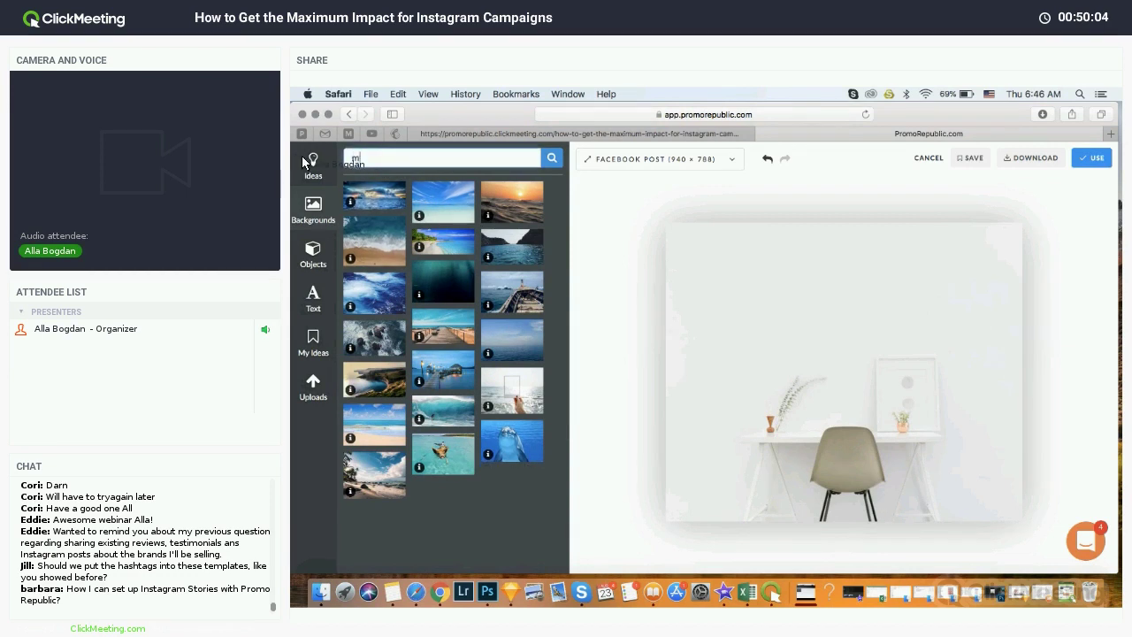
type("ountain")
key("Return")
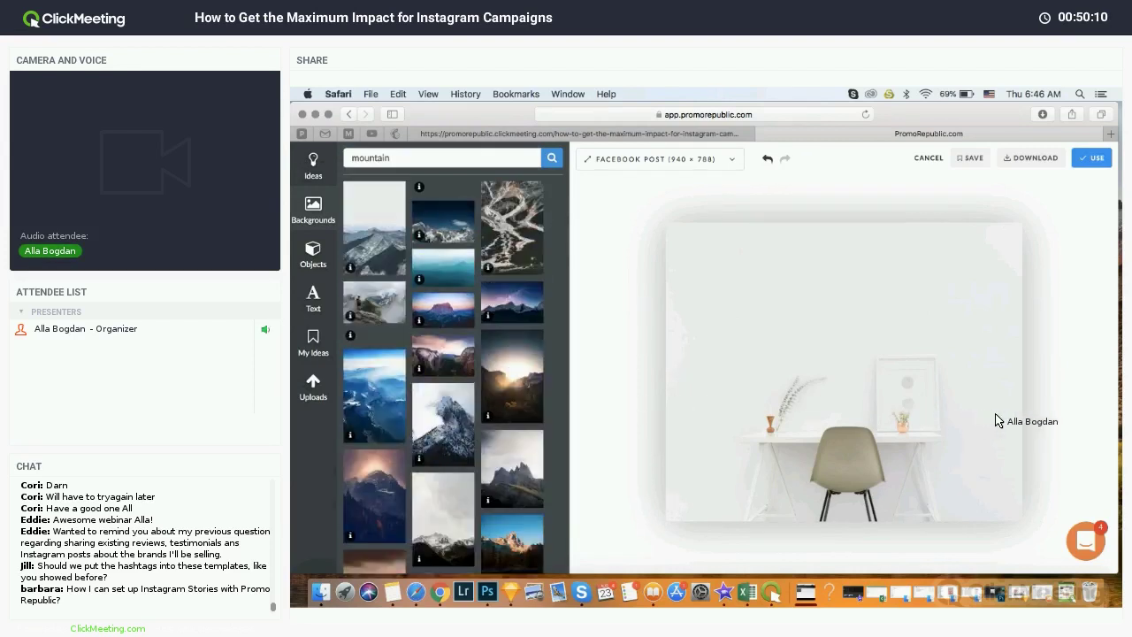
left_click(995, 417)
Step: Add the caption 'I'm absolutely in love with my new......' and move it near the top
left_click(313, 299)
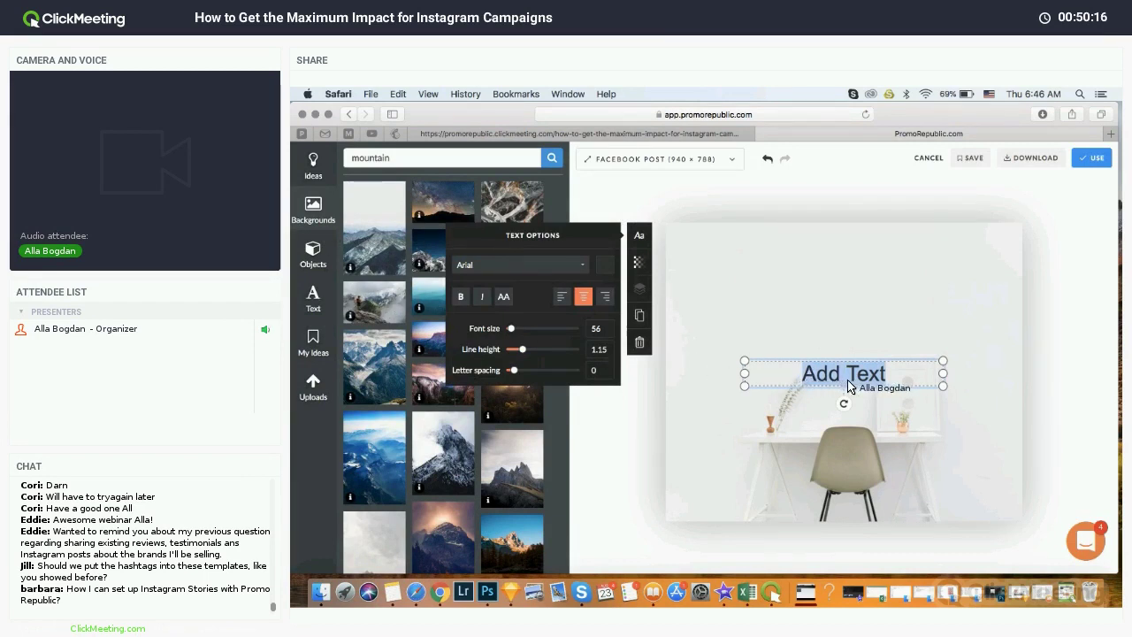
type("I'm a")
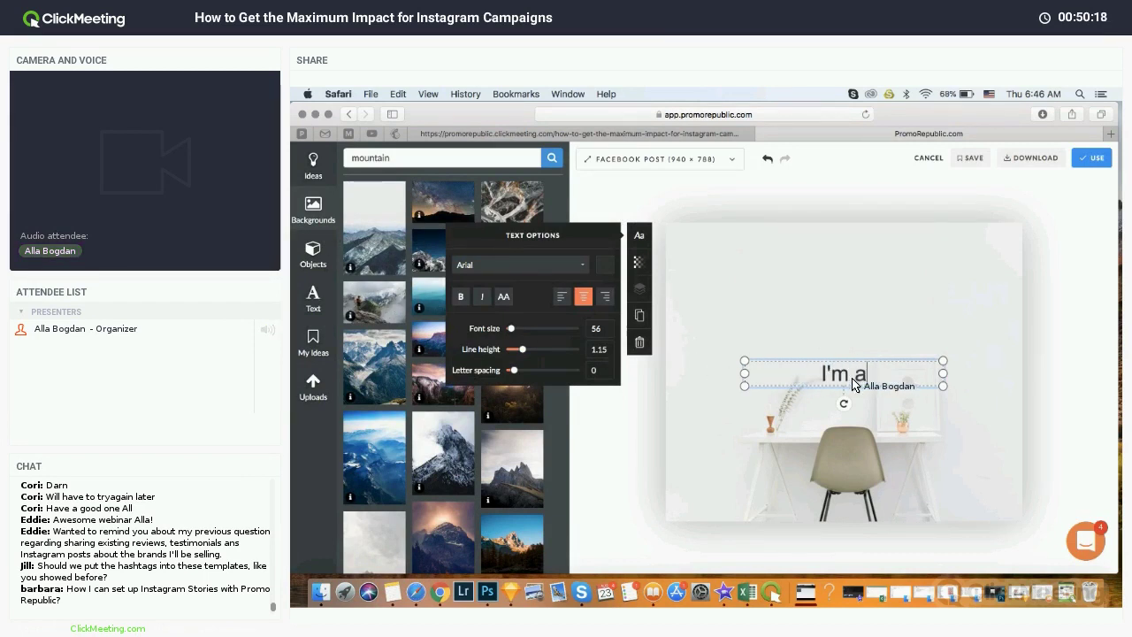
type("bsolut")
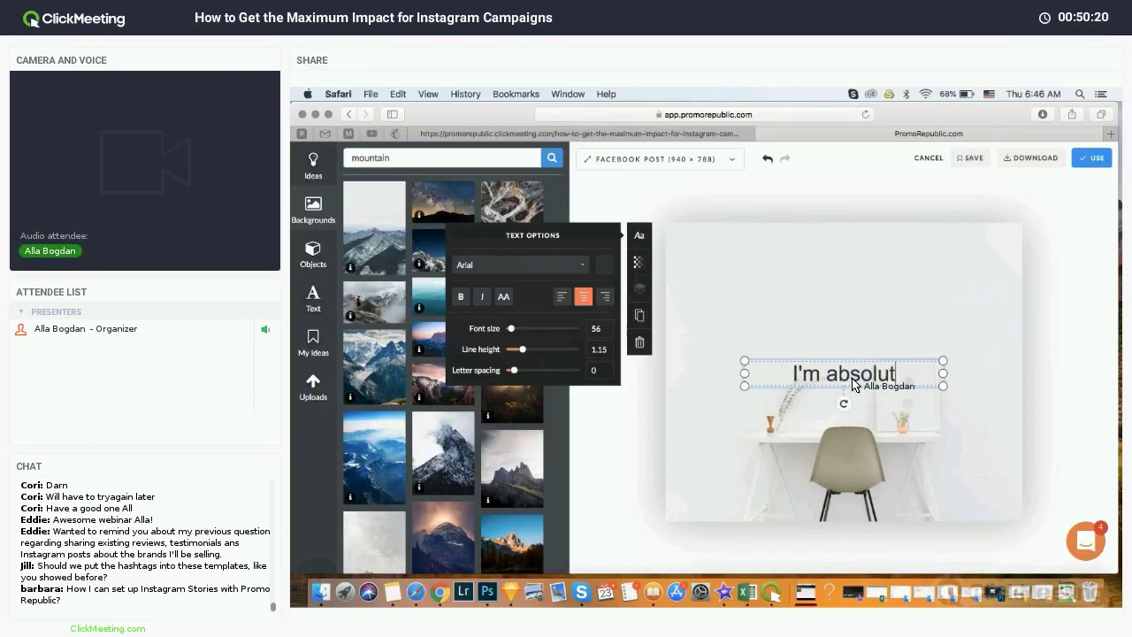
type("ely in love")
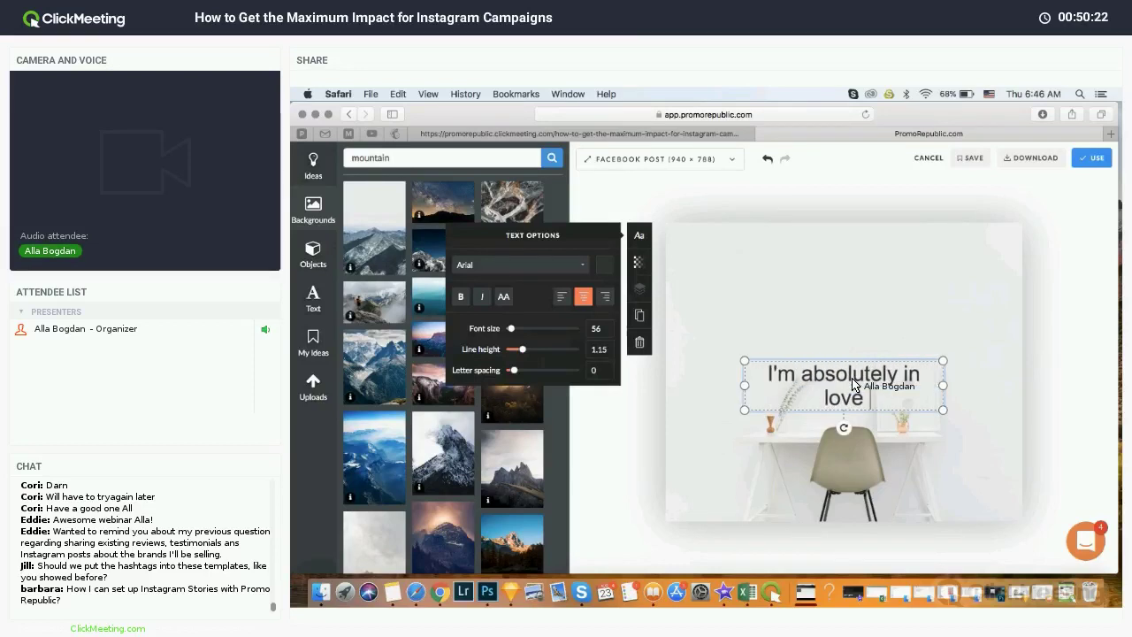
type(" with my new......")
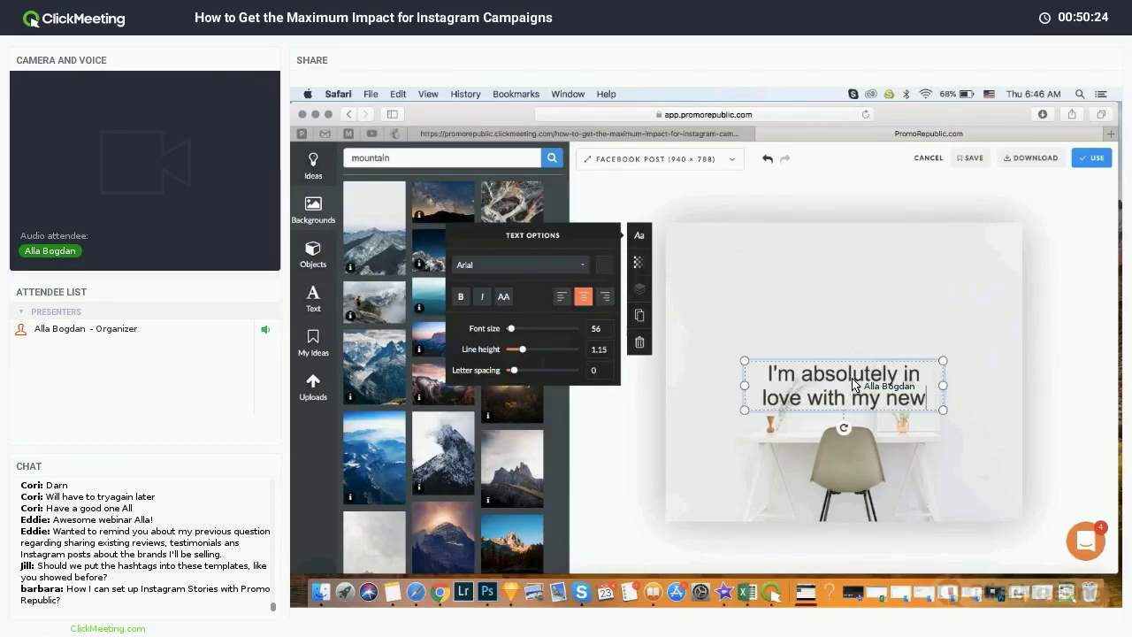
left_click(1026, 397)
left_click_drag(884, 424, 862, 298)
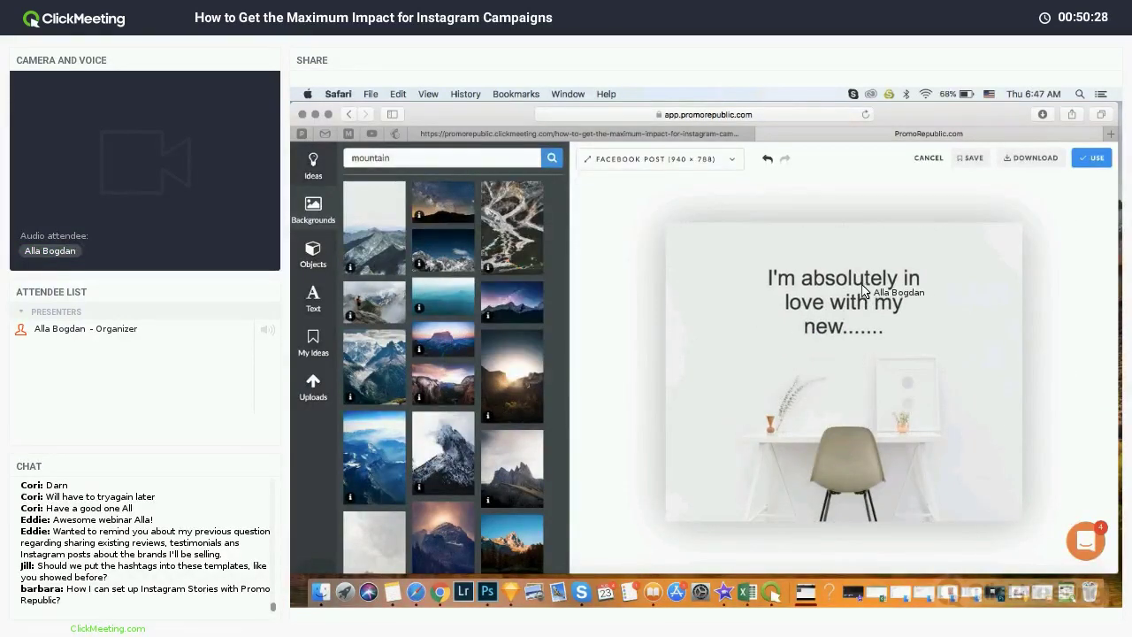
Step: Change the caption's font to Aguafina Script
left_click(862, 300)
left_click(586, 265)
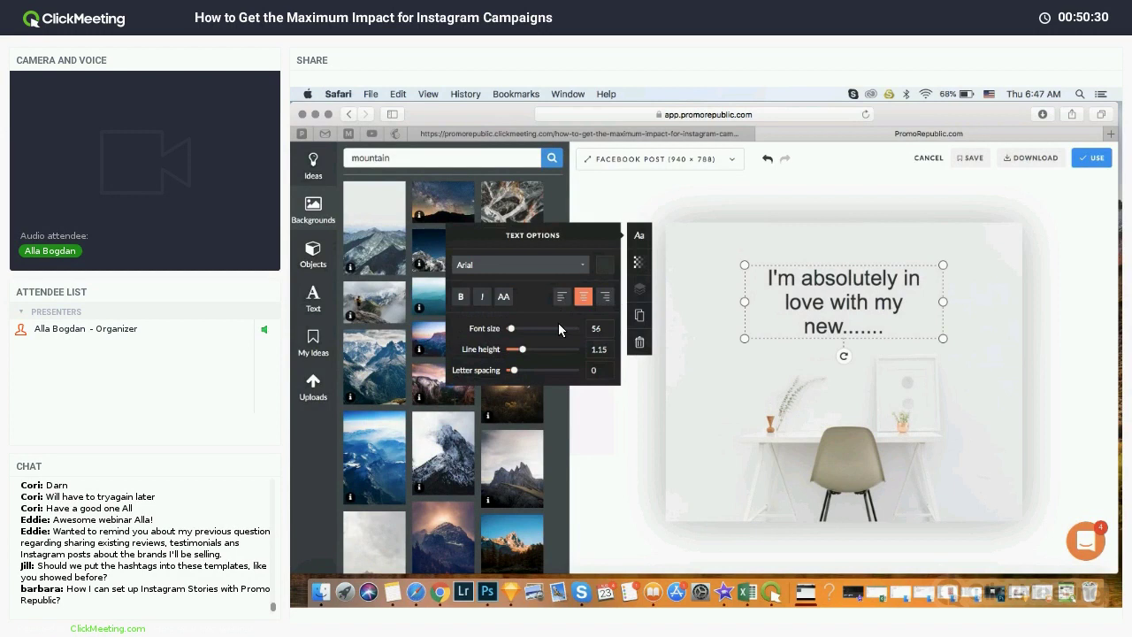
left_click(521, 334)
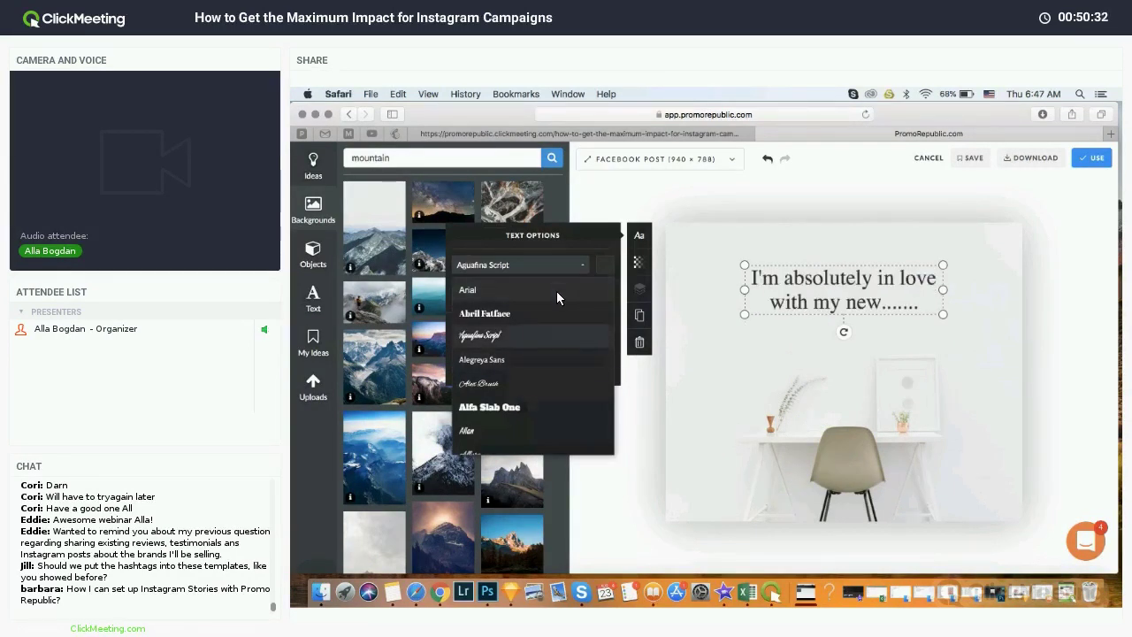
left_click(573, 264)
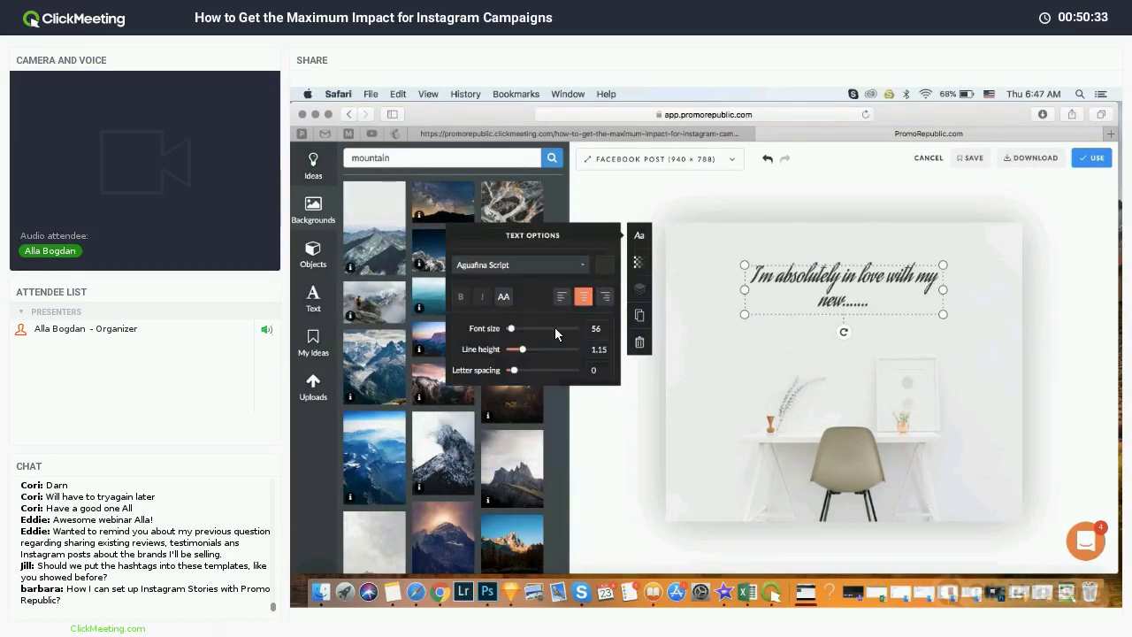
left_click(552, 260)
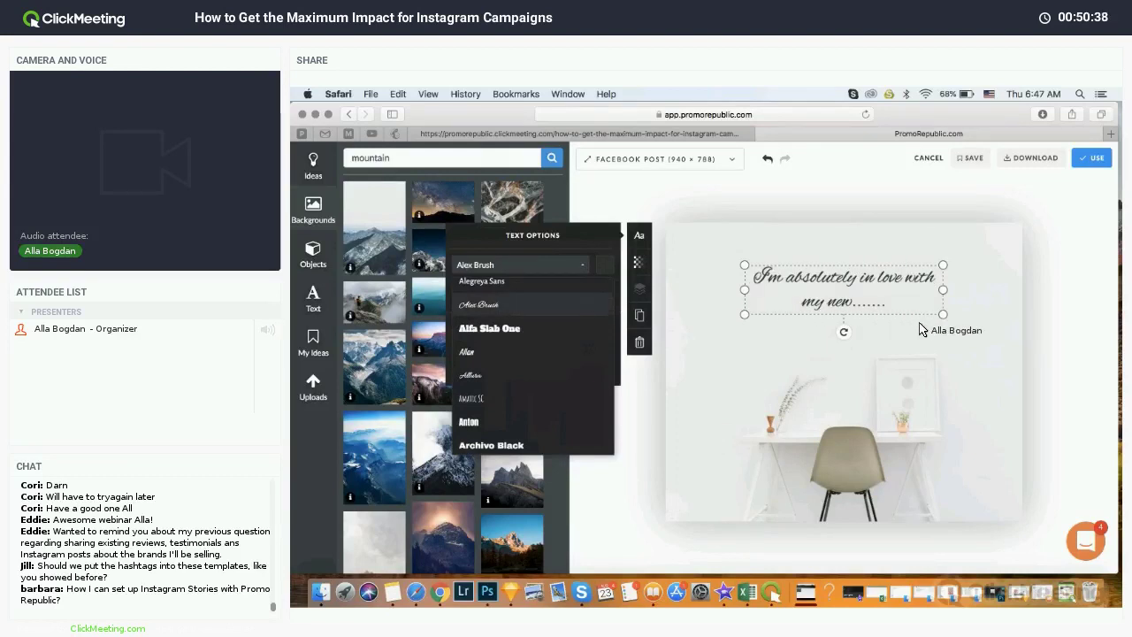
left_click(940, 341)
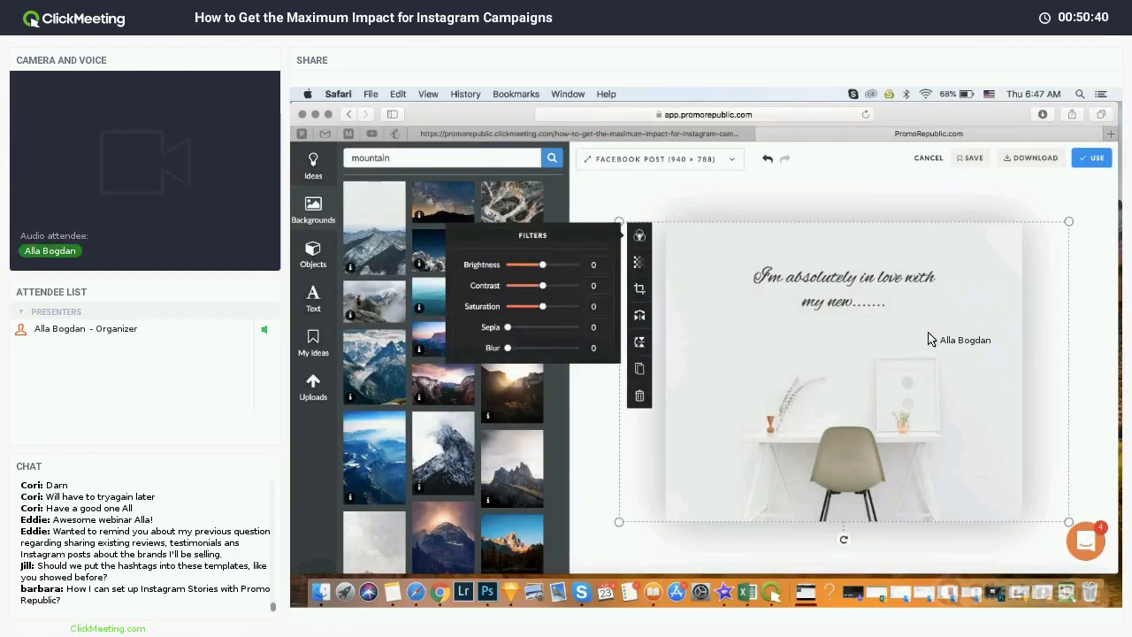
Step: Add a text box with the author's name and place it up-right beneath the caption
left_click(313, 299)
type("A")
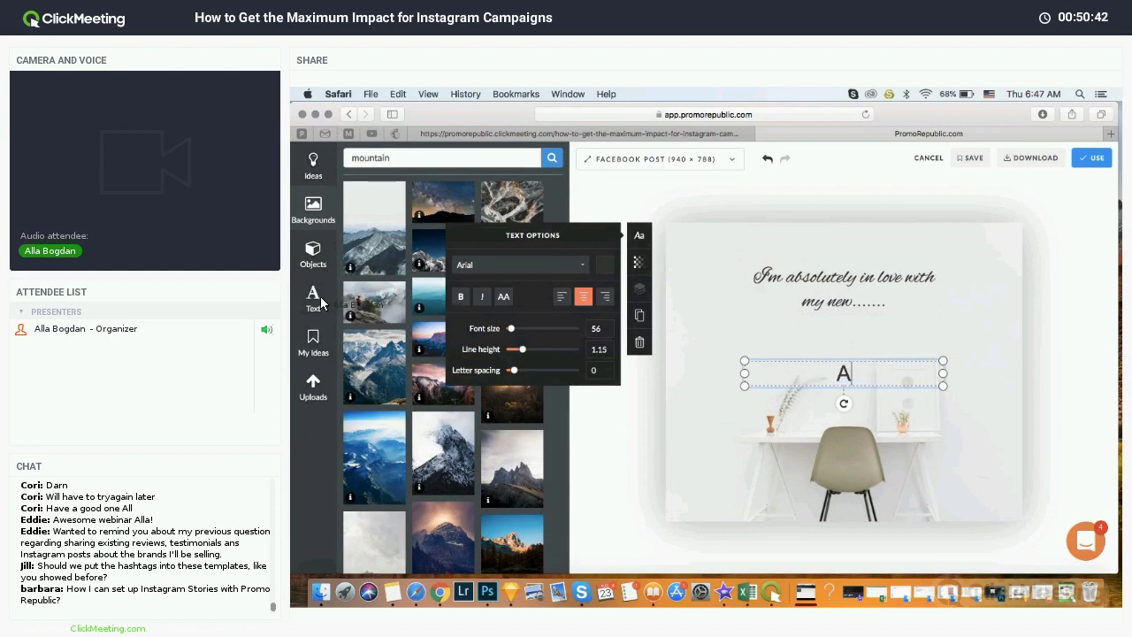
type("lla Bohdan")
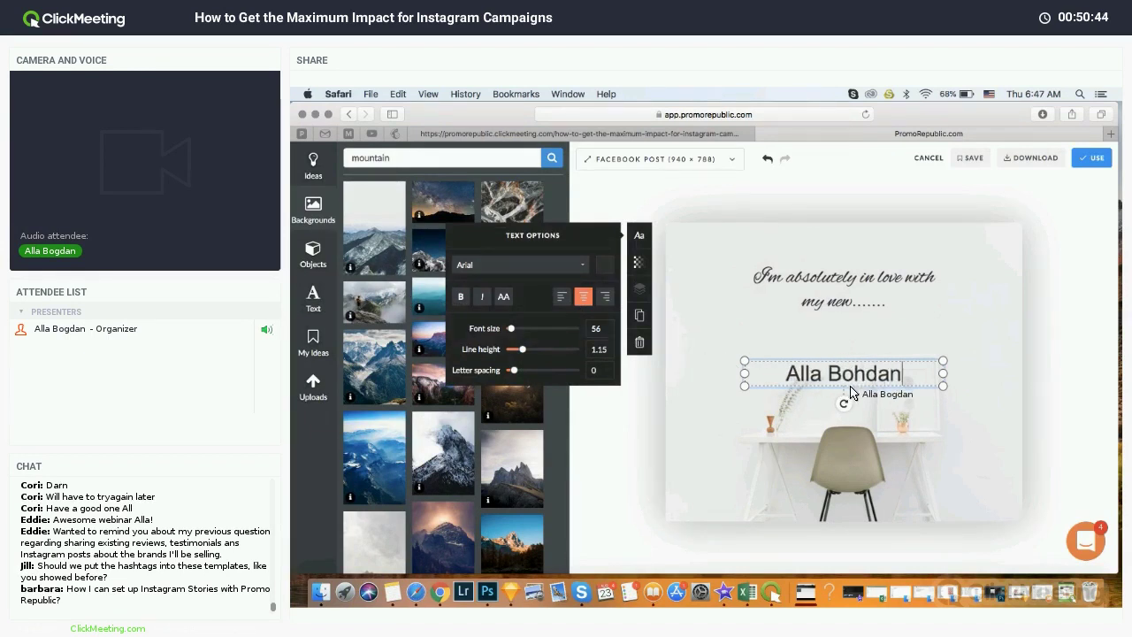
left_click(973, 375)
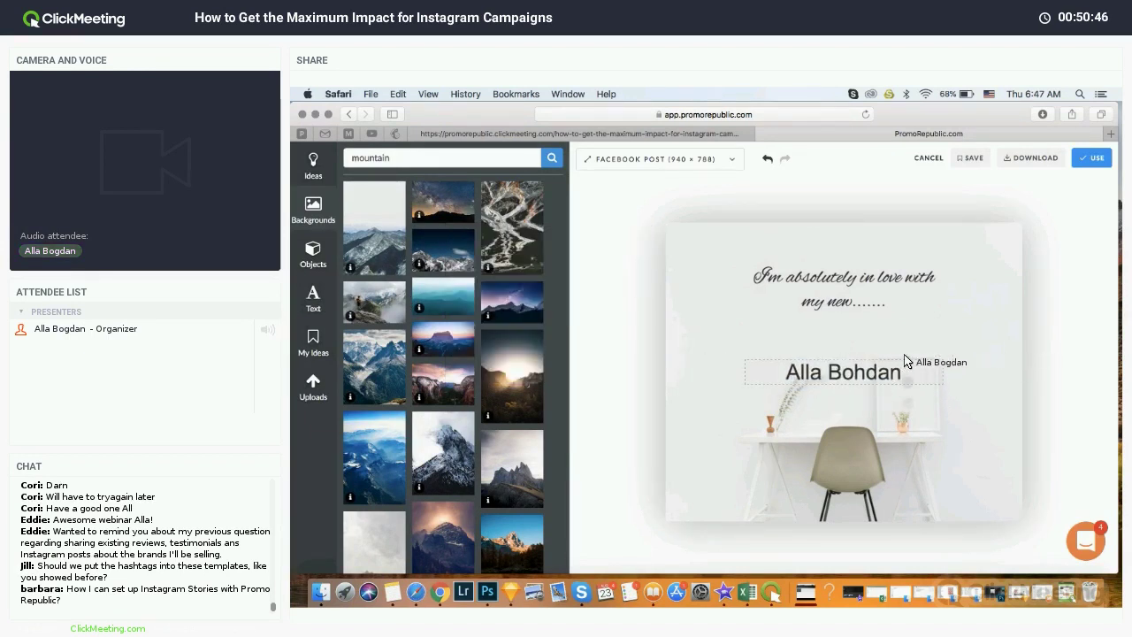
left_click_drag(864, 390, 943, 342)
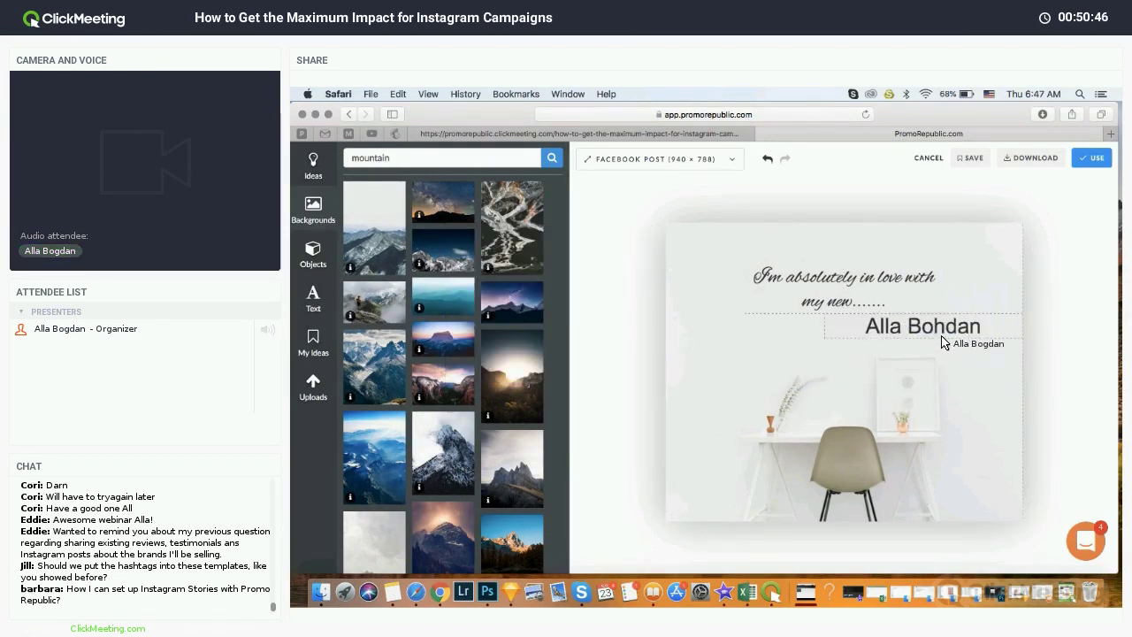
left_click(318, 392)
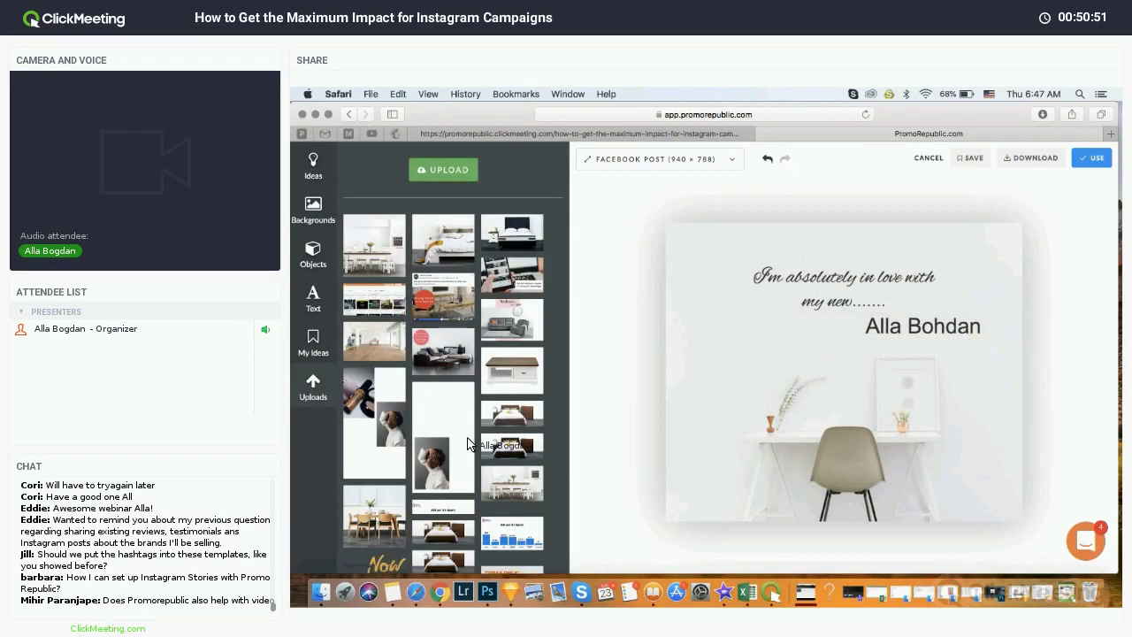
Step: Delete the PromoRepublic logo thumbnail from the uploaded images library
scroll(397, 523, "down", 1)
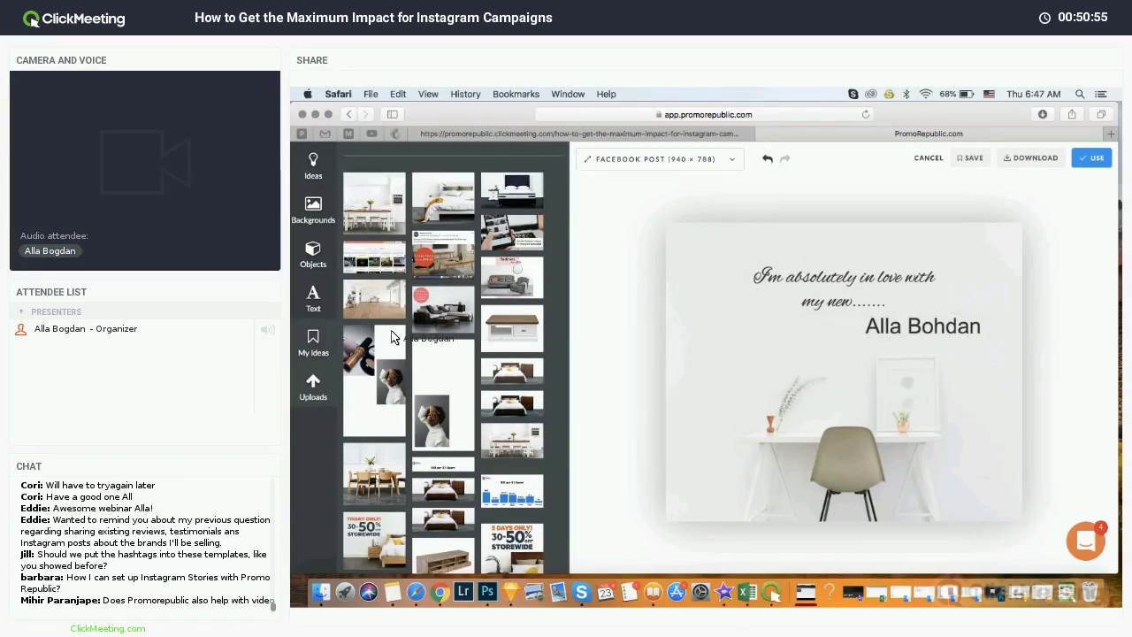
left_click(314, 389)
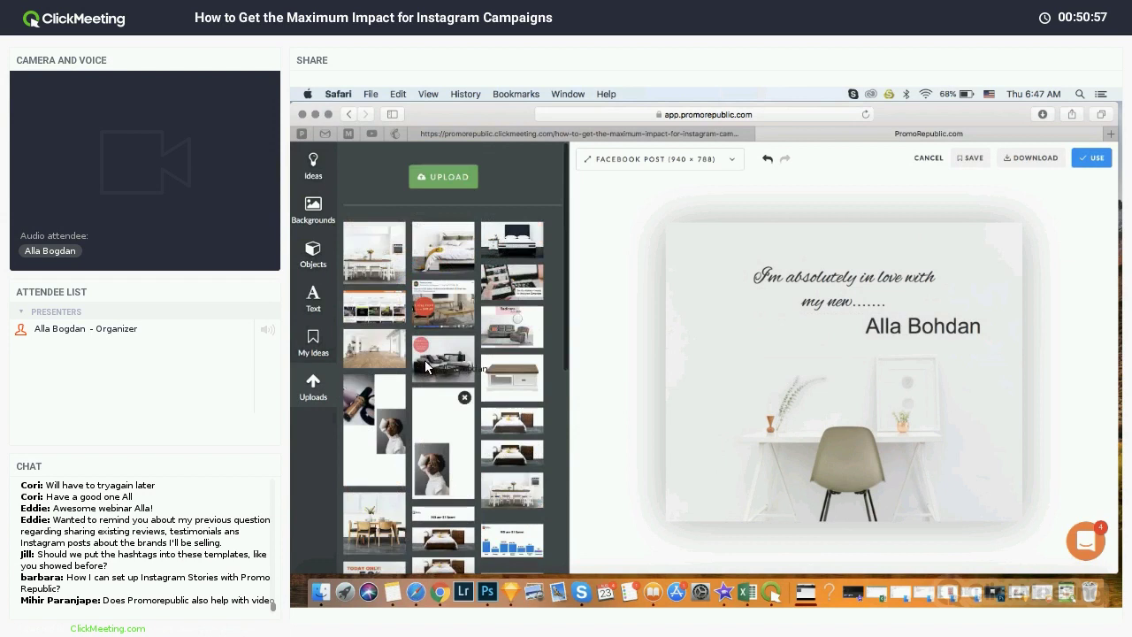
scroll(425, 360, "down", 5)
scroll(400, 424, "down", 3)
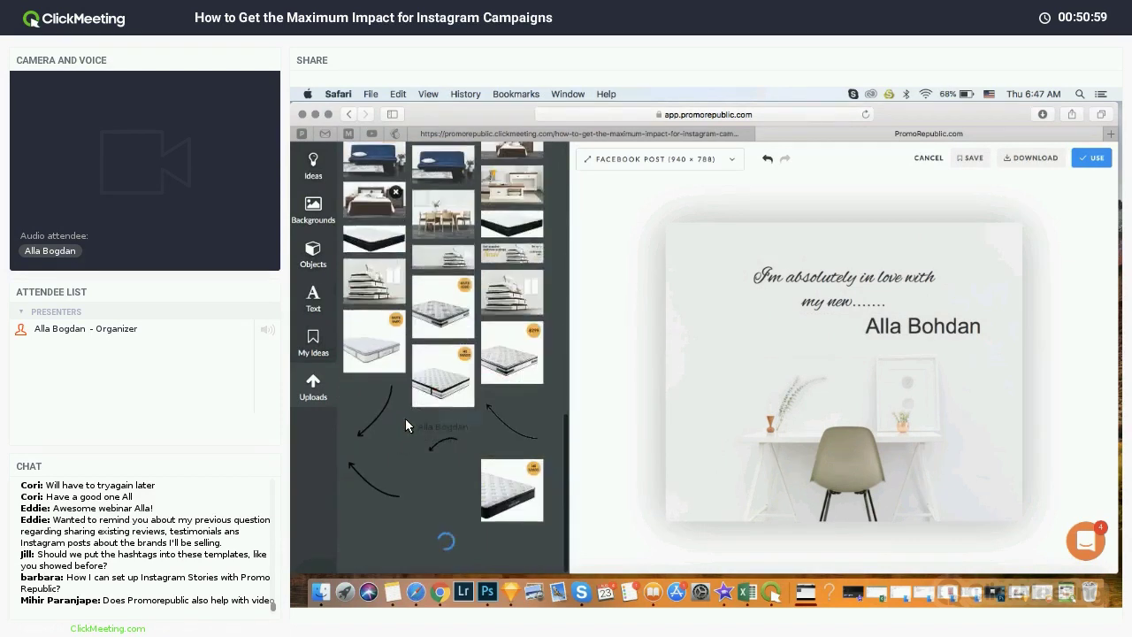
scroll(466, 368, "up", 8)
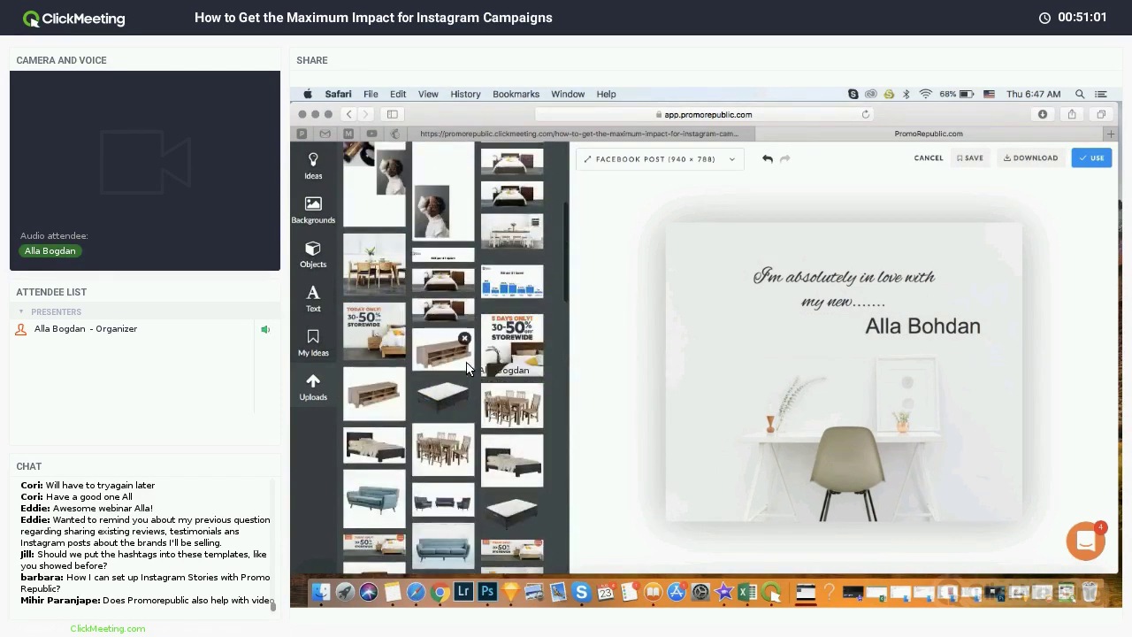
scroll(466, 368, "down", 10)
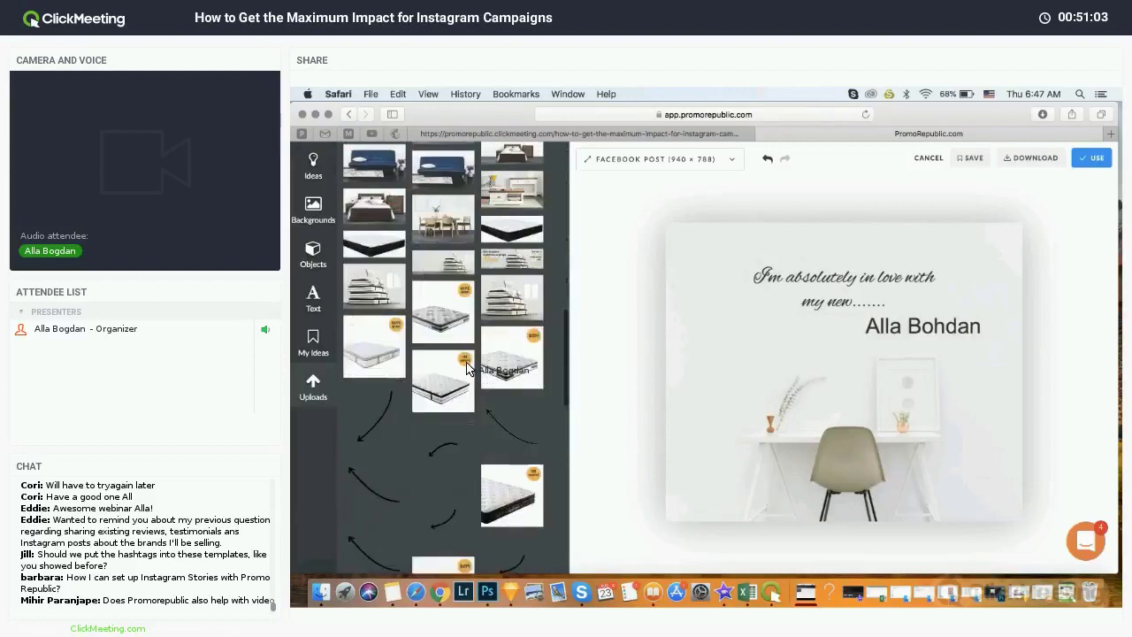
scroll(466, 368, "down", 3)
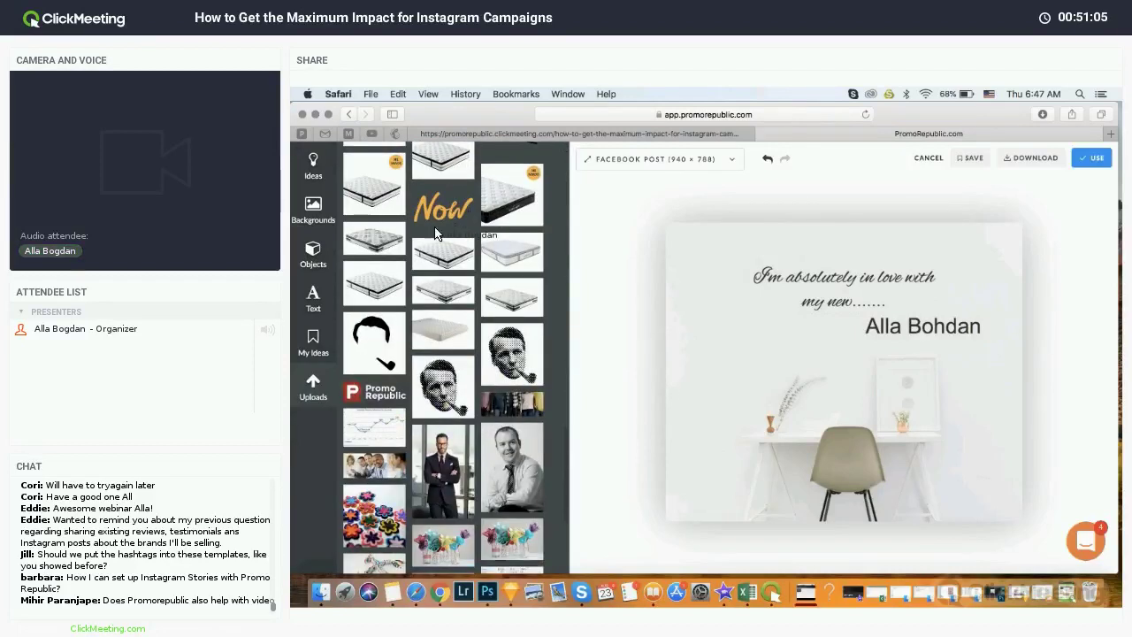
left_click(394, 390)
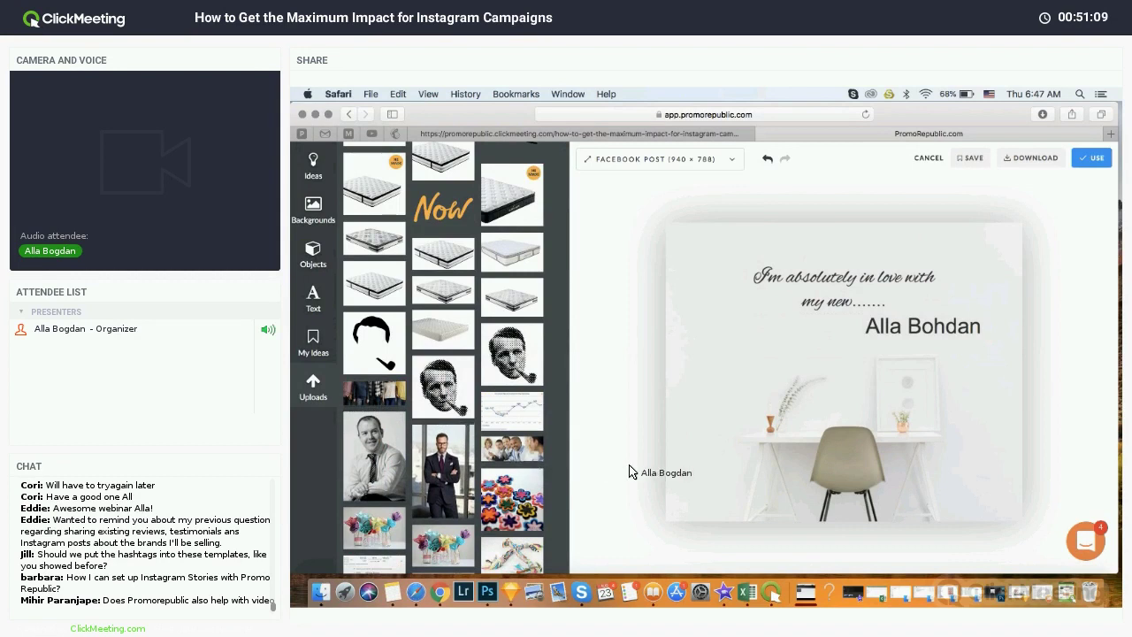
left_click(320, 252)
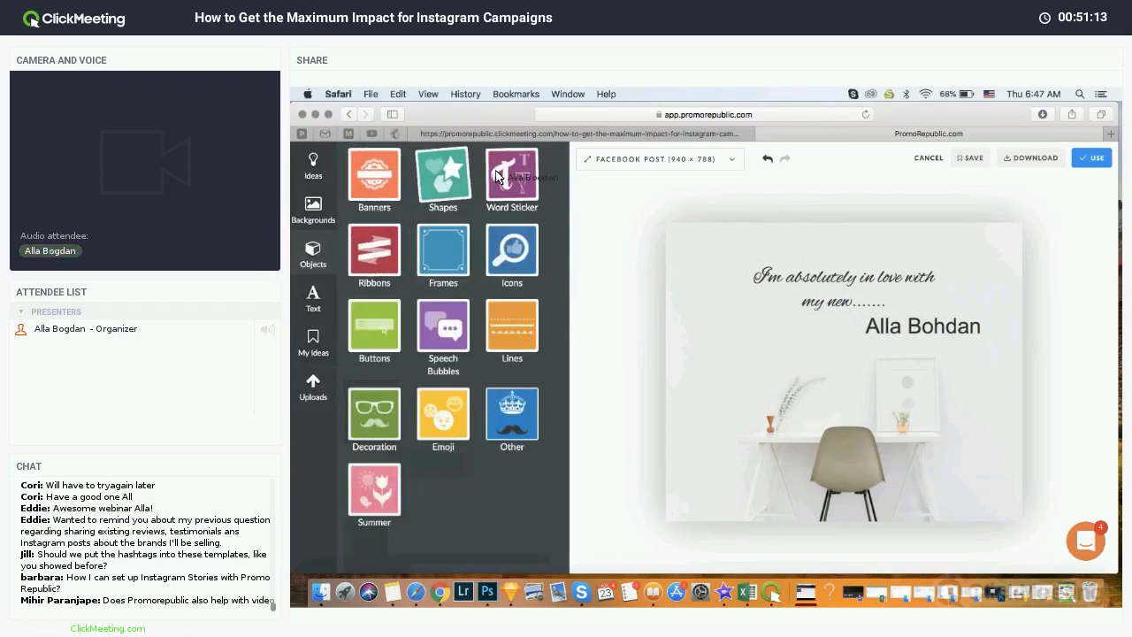
Step: Browse the Shapes, Decoration and Speech Bubbles object categories
left_click(445, 206)
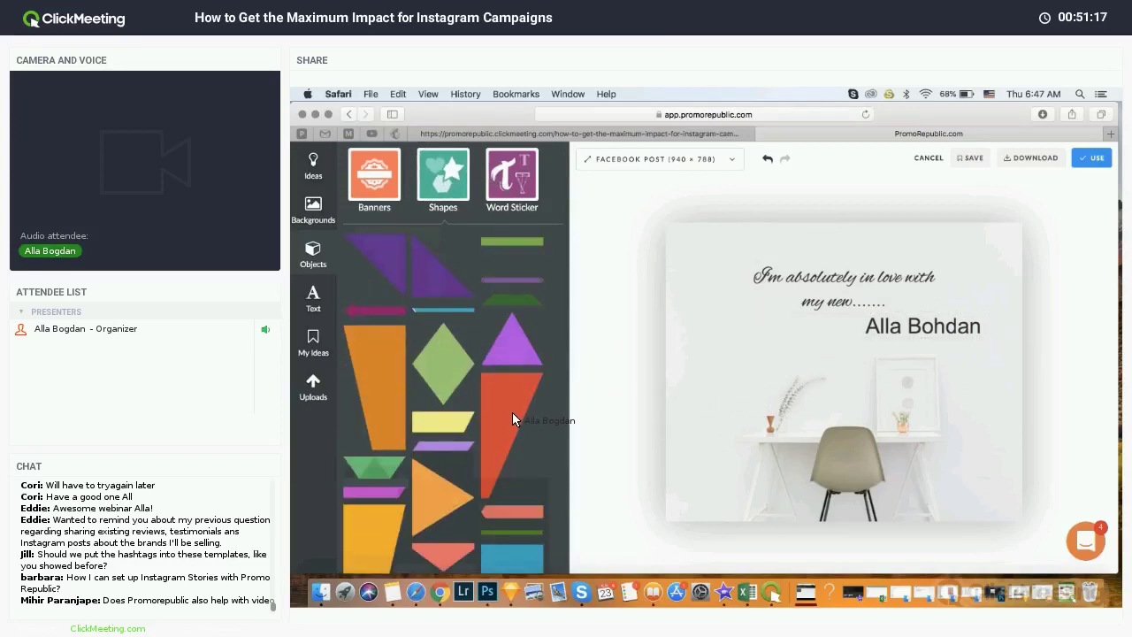
scroll(512, 414, "down", 15)
scroll(513, 414, "down", 2)
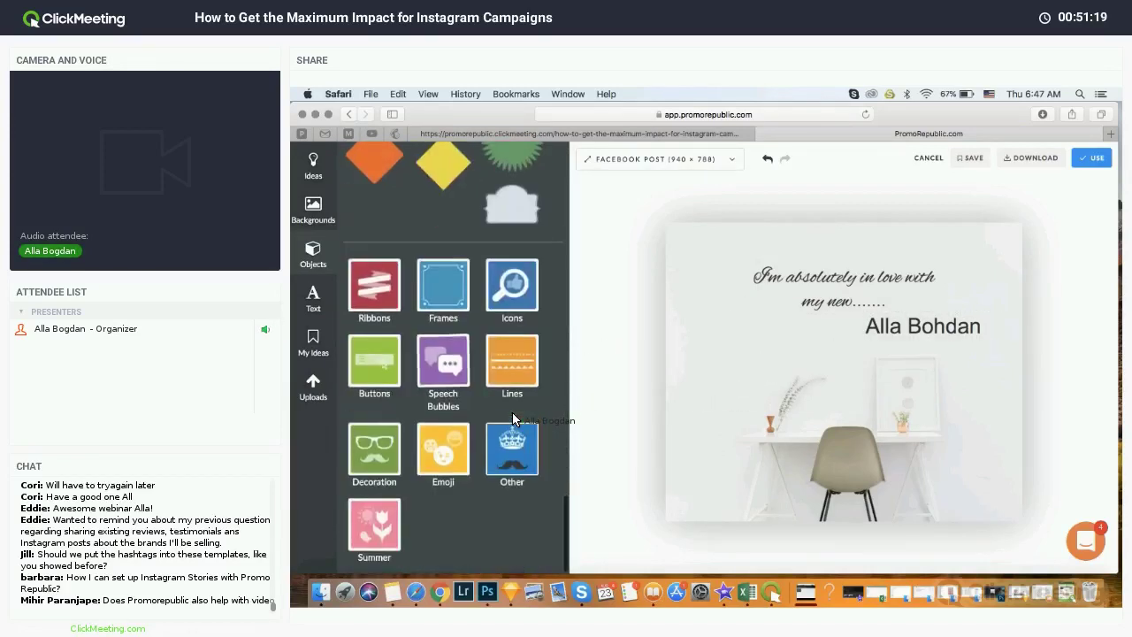
left_click(385, 455)
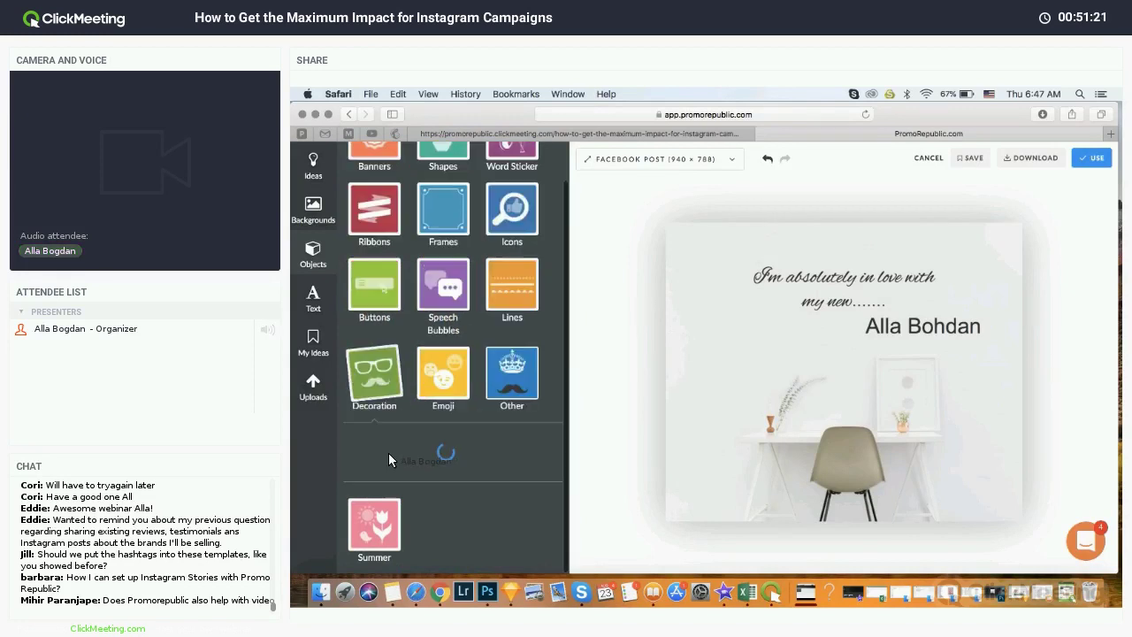
left_click(466, 308)
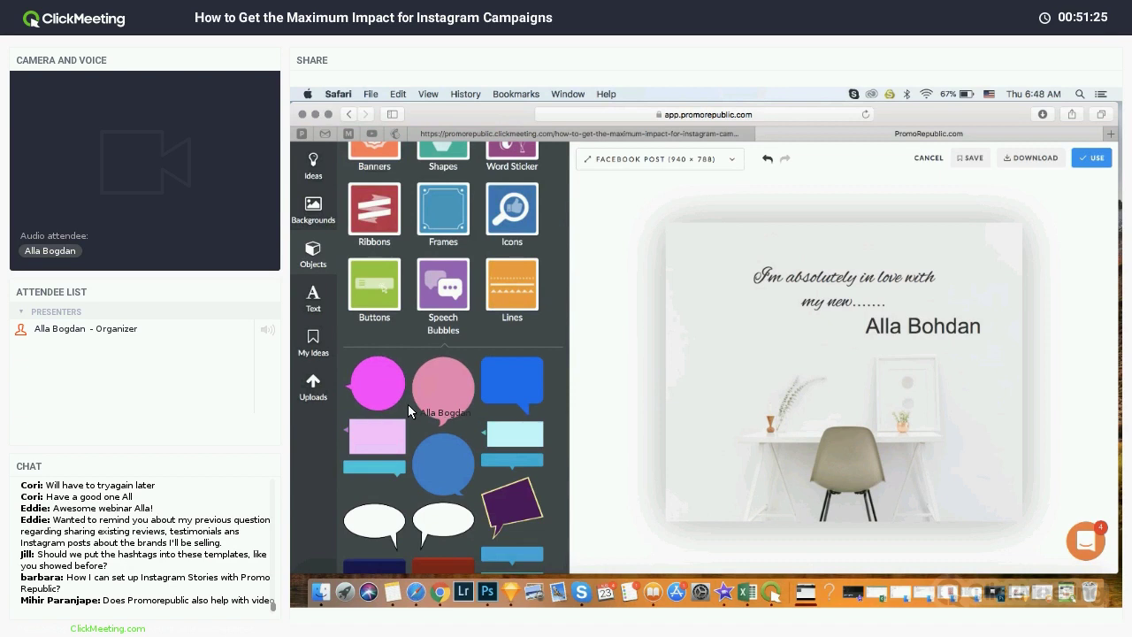
scroll(406, 407, "down", 5)
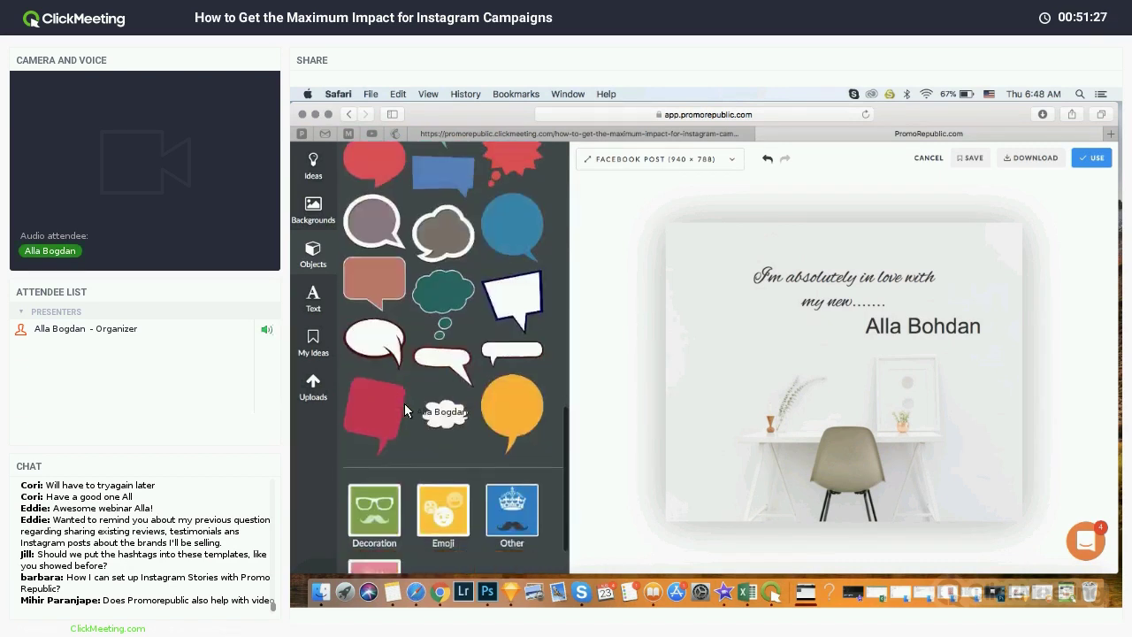
scroll(404, 409, "down", 2)
Step: Browse the Other objects collection and select the object on the post to recolour it
left_click(493, 442)
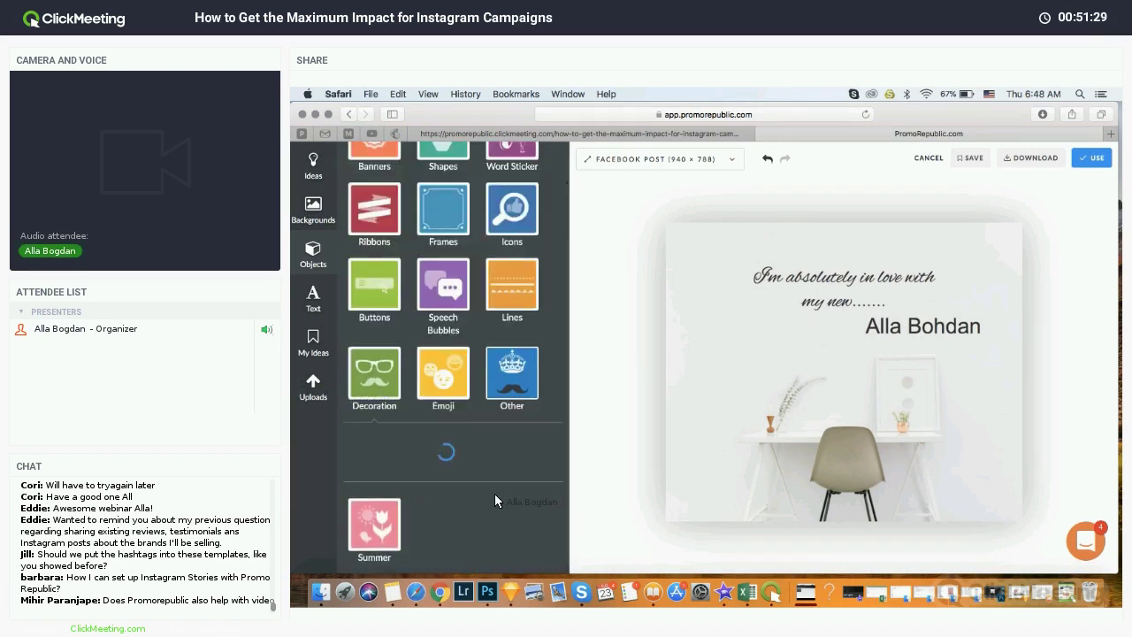
scroll(391, 477, "down", 3)
left_click(535, 398)
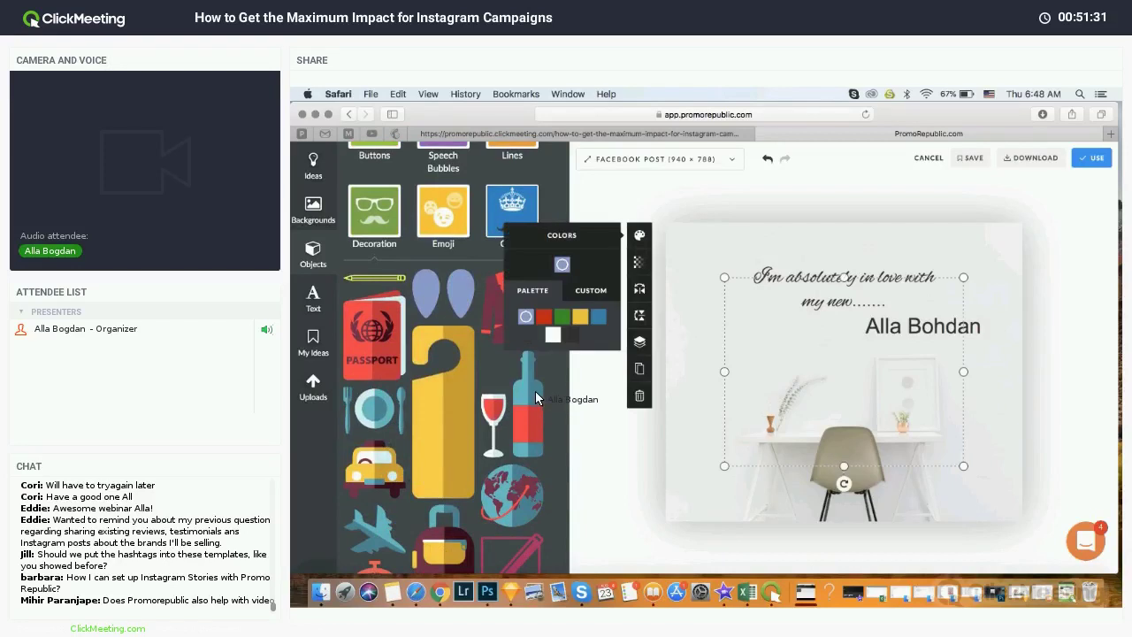